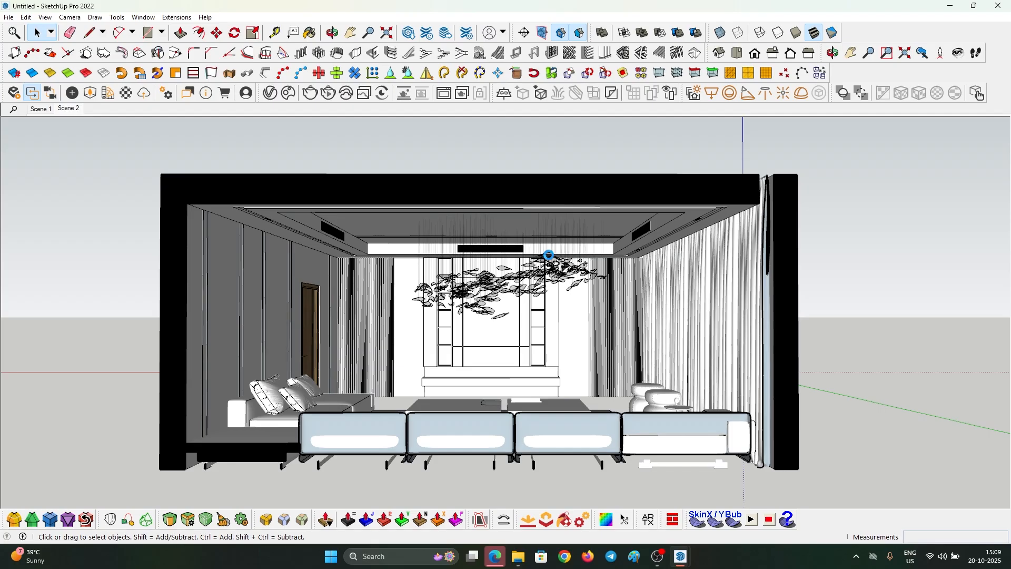
- Scale the leaf chandelier down to 0.9
key(s)
click(642, 291)
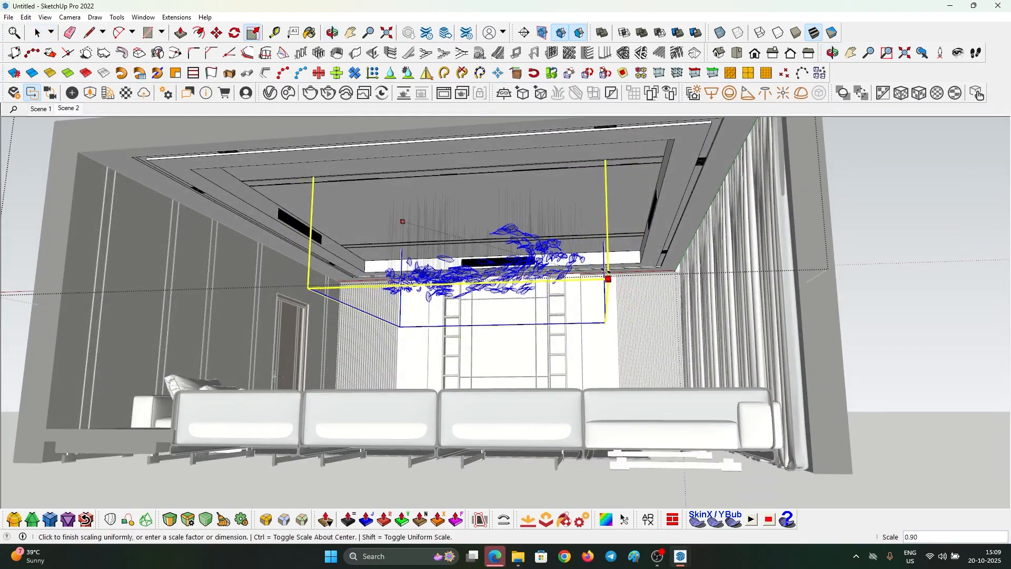
click(548, 252)
middle_drag(548, 252, 401, 259)
- Isolate the ceiling group holding the chandelier and open it for editing
key(space)
scroll(460, 226, down, 3)
key(Escape)
click(471, 244)
scroll(471, 244, up, 2)
middle_drag(472, 244, 527, 194)
key(i)
scroll(587, 254, down, 1)
double_click(538, 284)
click(538, 284)
middle_drag(538, 285, 457, 158)
- Move the chandelier 40 cm and then another 30 cm to the right
click(539, 265)
scroll(538, 268, up, 3)
middle_drag(538, 271, 527, 258)
key(m)
click(509, 355)
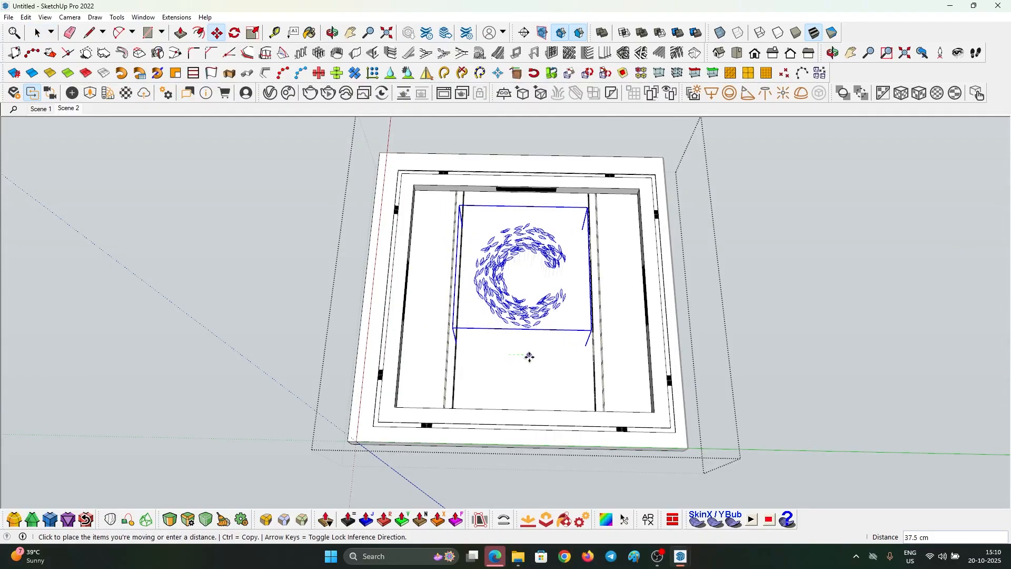
click(530, 356)
middle_drag(439, 301, 478, 377)
click(463, 378)
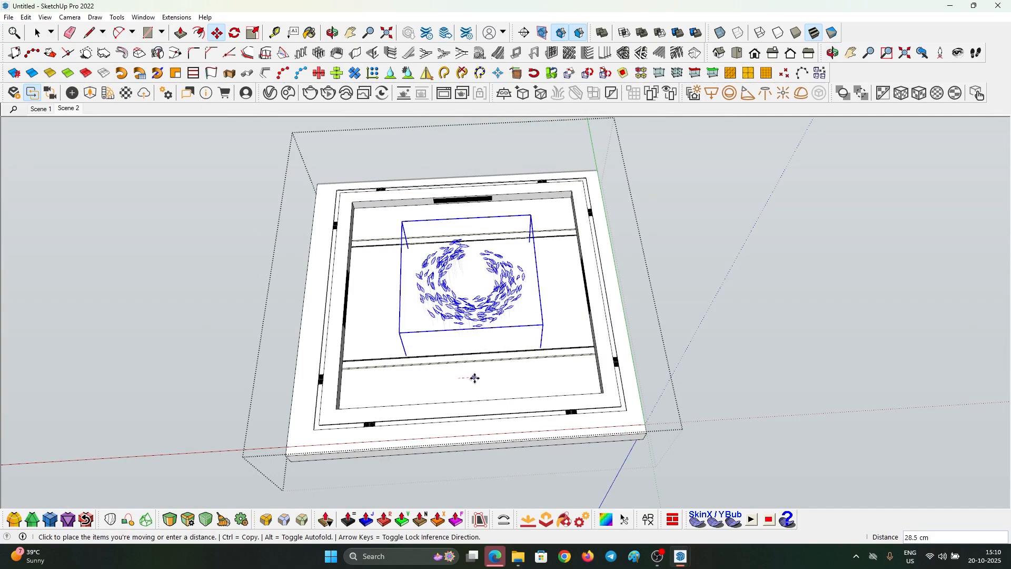
click(475, 377)
middle_drag(476, 377, 574, 353)
- Deselect the chandelier and exit the ceiling group
key(space)
click(483, 327)
click(483, 327)
drag(595, 380, 283, 244)
- Update Scene 2 with the current interior camera view
click(78, 109)
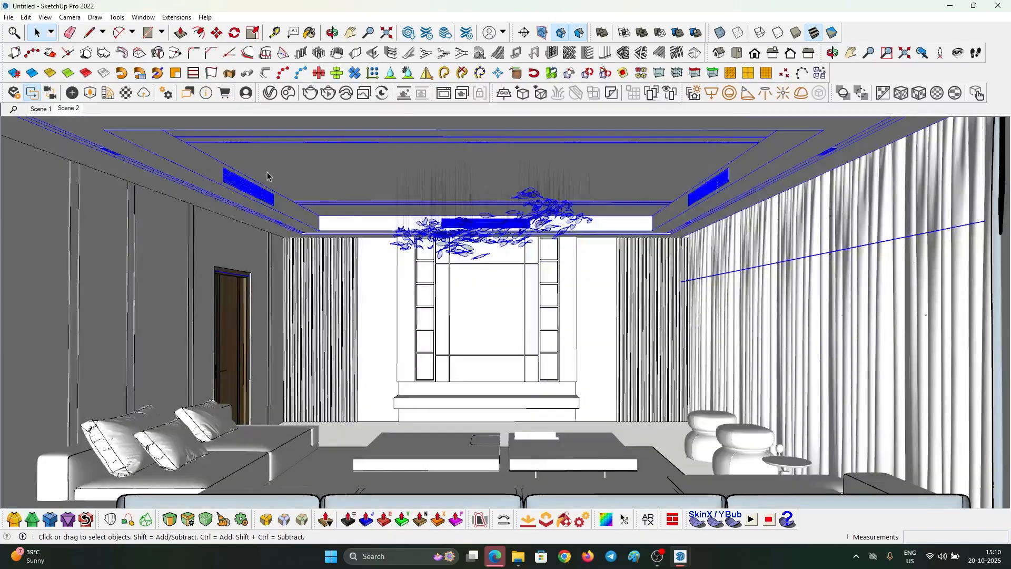
middle_drag(649, 157, 393, 258)
click(69, 108)
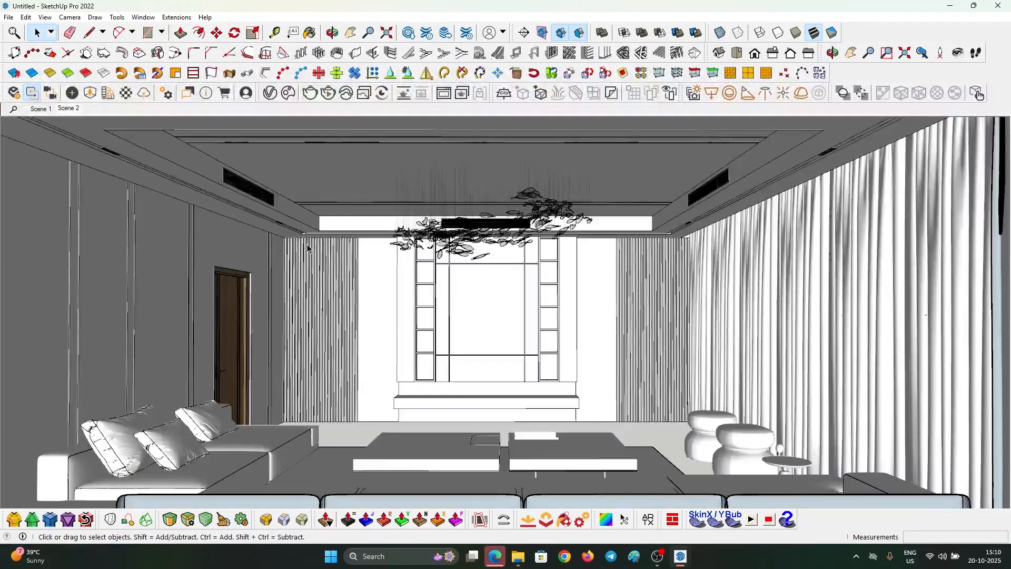
right_click(69, 109)
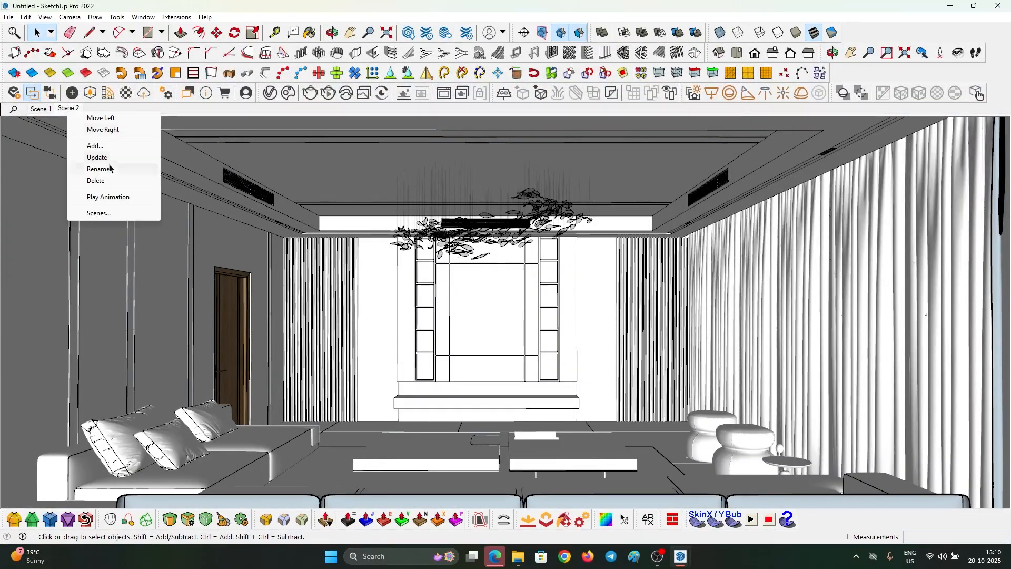
click(106, 157)
- Hide the curtain covering the window
middle_drag(653, 248, 351, 200)
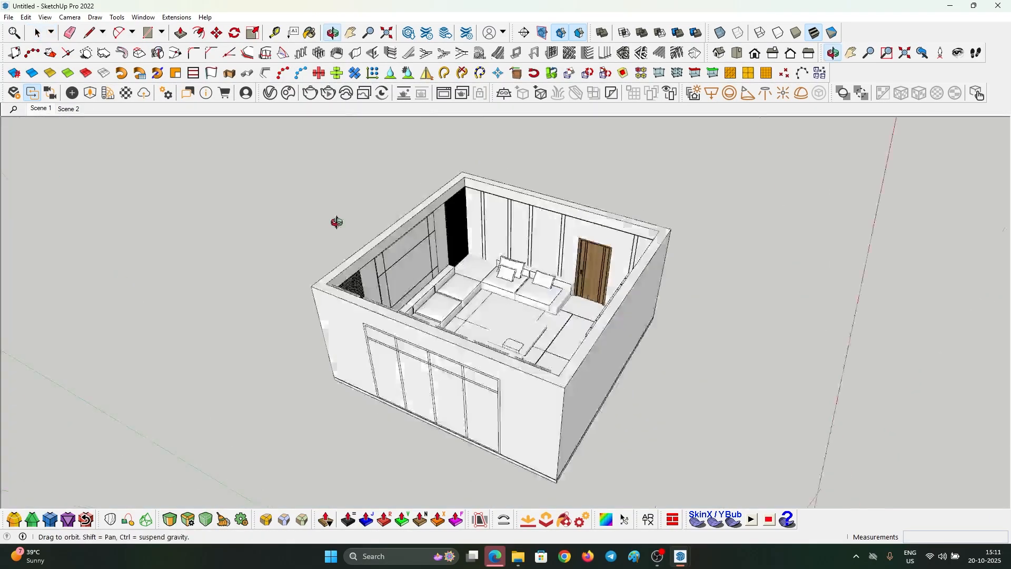
scroll(494, 209, up, 5)
right_click(493, 208)
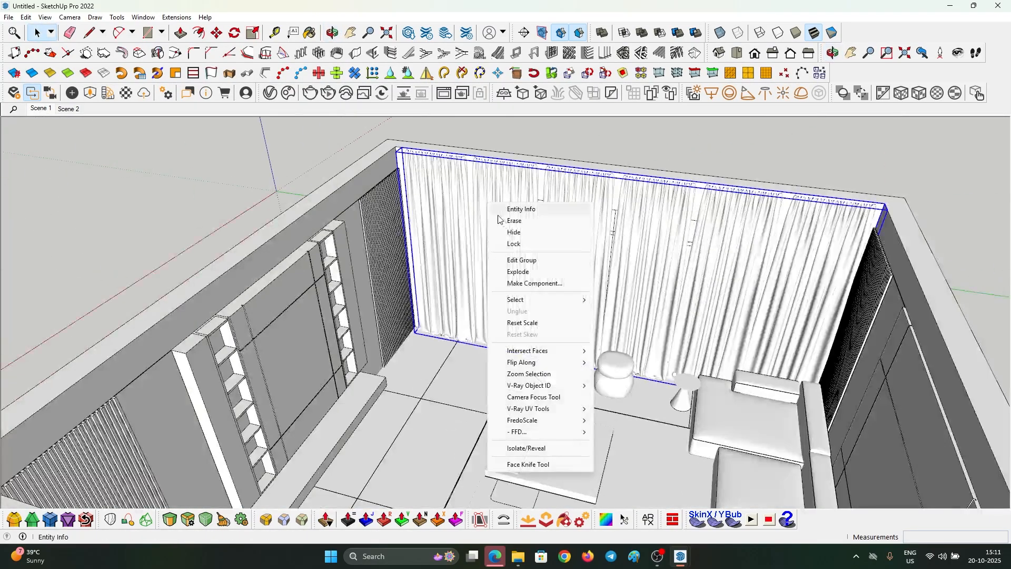
click(526, 230)
- Open the window group to reach the glass panes
scroll(580, 221, down, 3)
scroll(602, 220, up, 3)
double_click(603, 220)
click(583, 221)
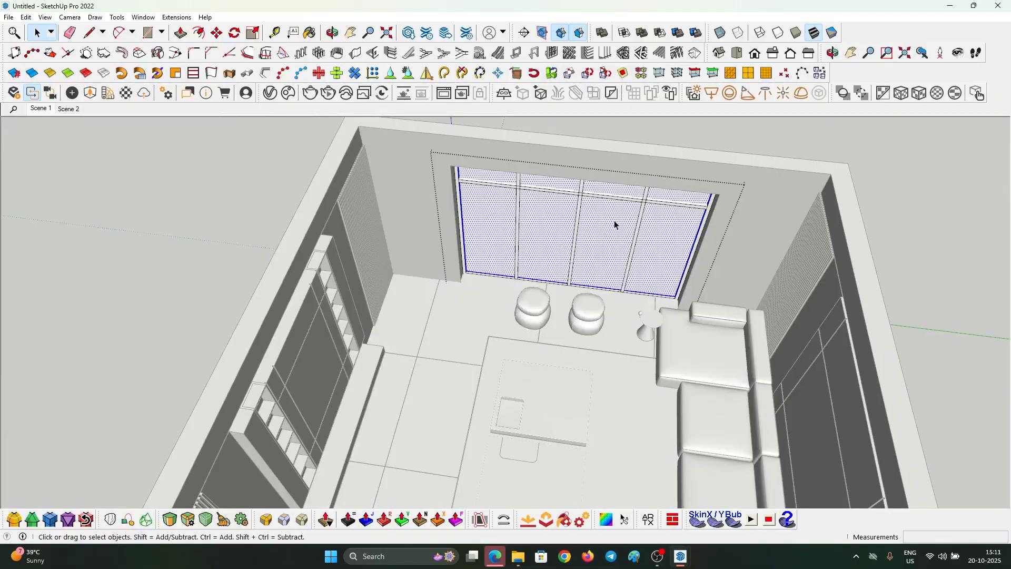
key(Escape)
click(618, 211)
double_click(614, 211)
click(605, 211)
- Paint the window panes with Glass and Mirrors > Translucent Glass Gray
key(b)
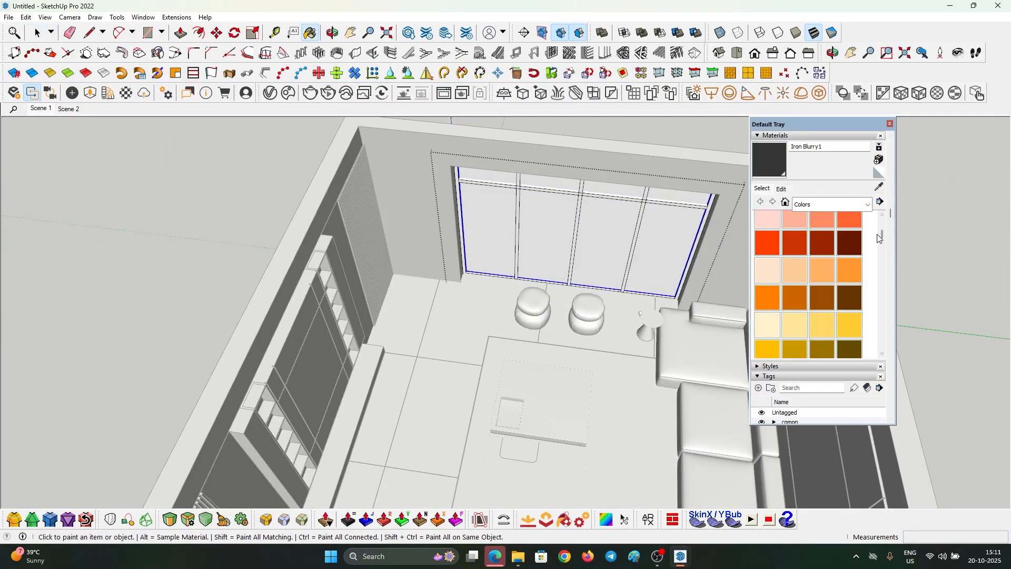
click(820, 206)
click(824, 239)
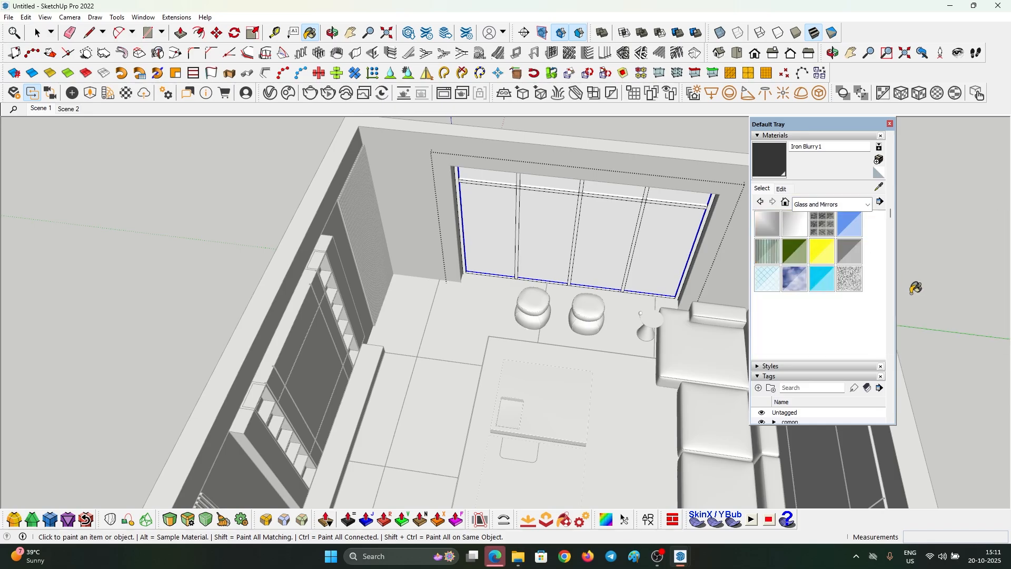
click(849, 251)
click(614, 205)
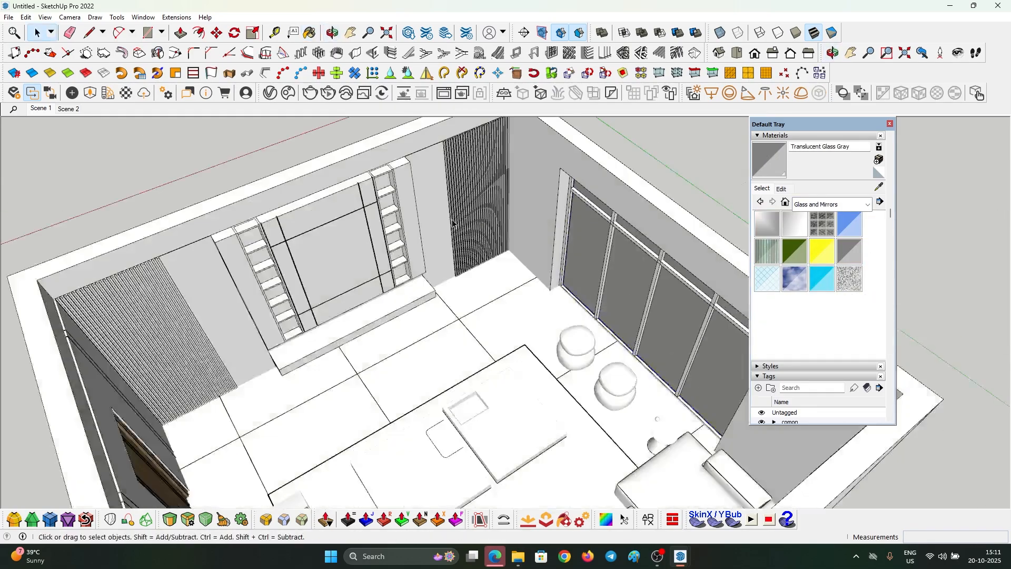
- Return to the Scene 2 view and close the Default Tray
scroll(454, 224, down, 5)
middle_drag(453, 224, 140, 181)
middle_drag(479, 292, 594, 345)
click(69, 109)
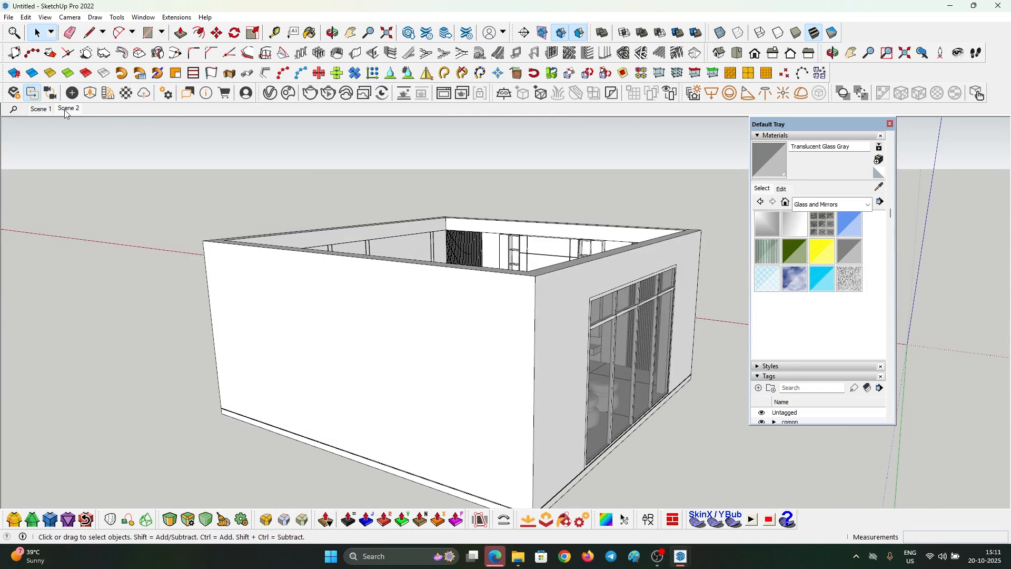
click(890, 124)
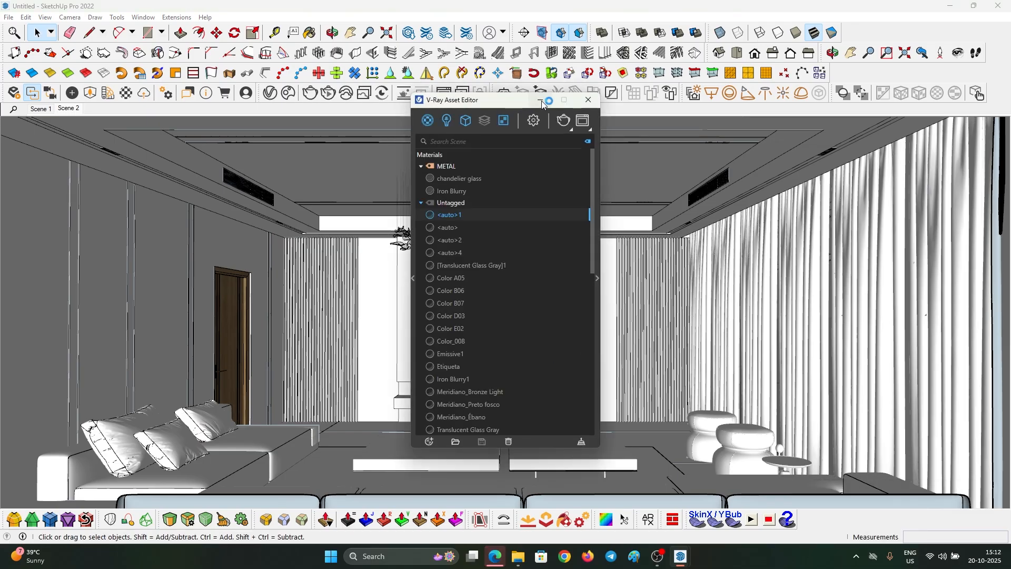
- Turn on the V-Ray denoiser and expand the camera settings
click(534, 120)
drag(517, 105, 450, 86)
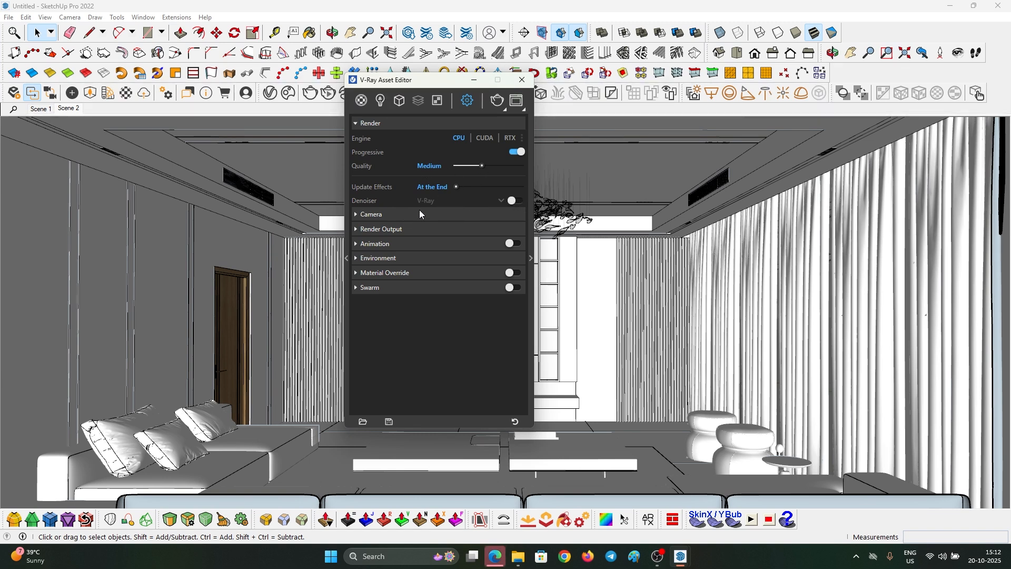
click(514, 201)
click(397, 215)
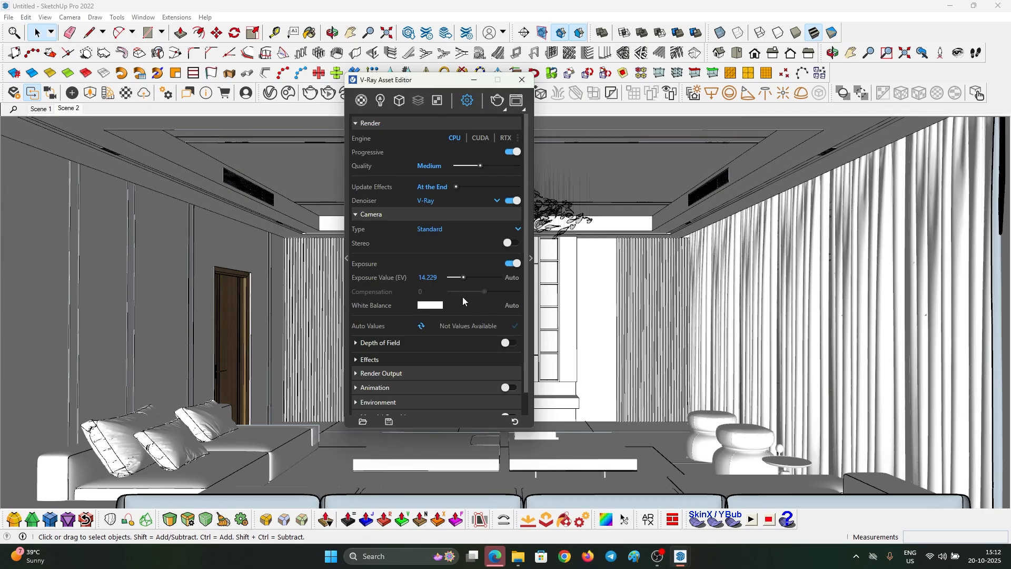
click(436, 282)
- Enable the safe frame and set the aspect ratio to 4:3 - Picture
scroll(389, 359, down, 1)
click(391, 351)
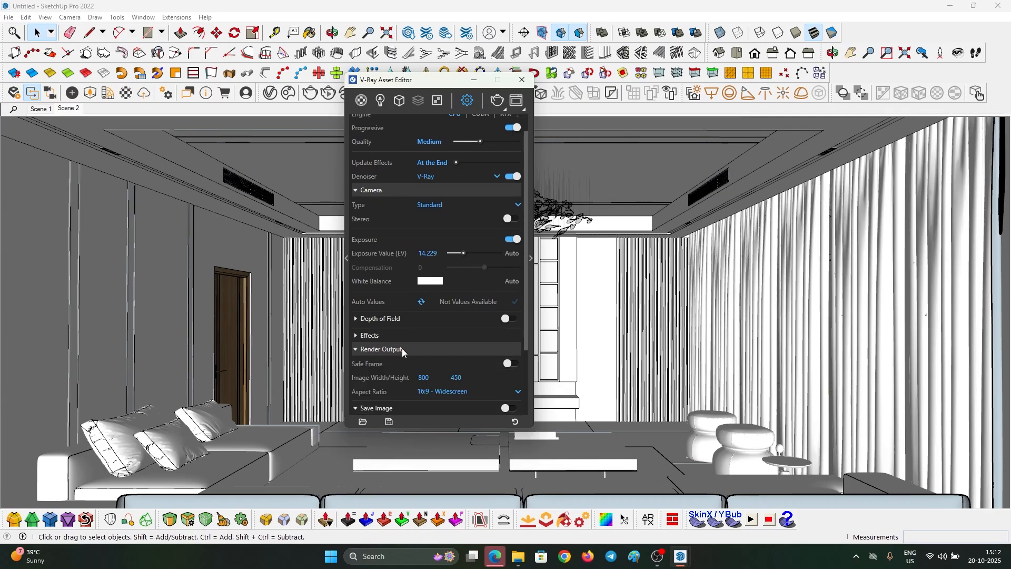
scroll(491, 343, down, 3)
click(511, 274)
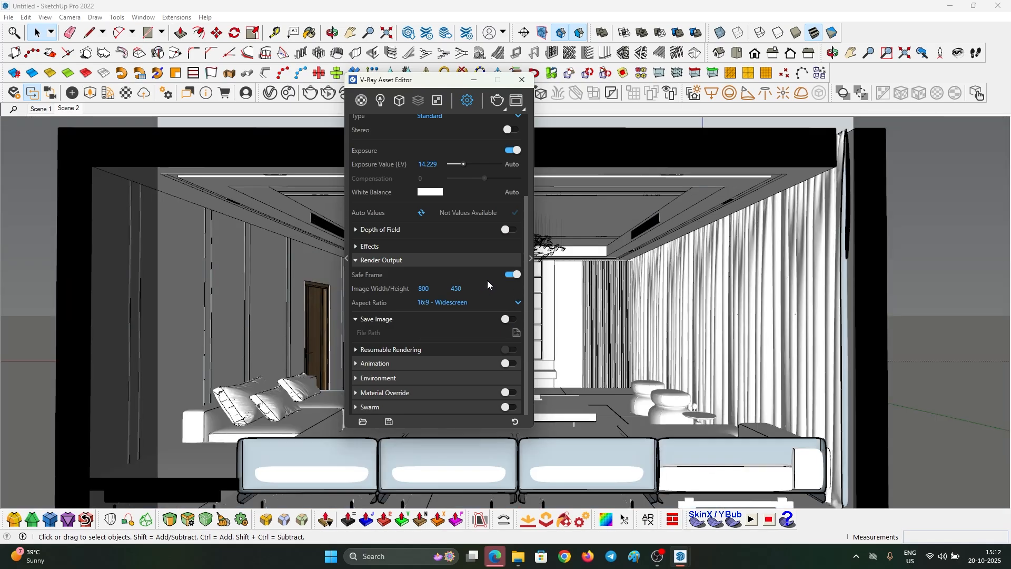
click(458, 301)
click(511, 274)
click(511, 274)
click(456, 302)
click(455, 345)
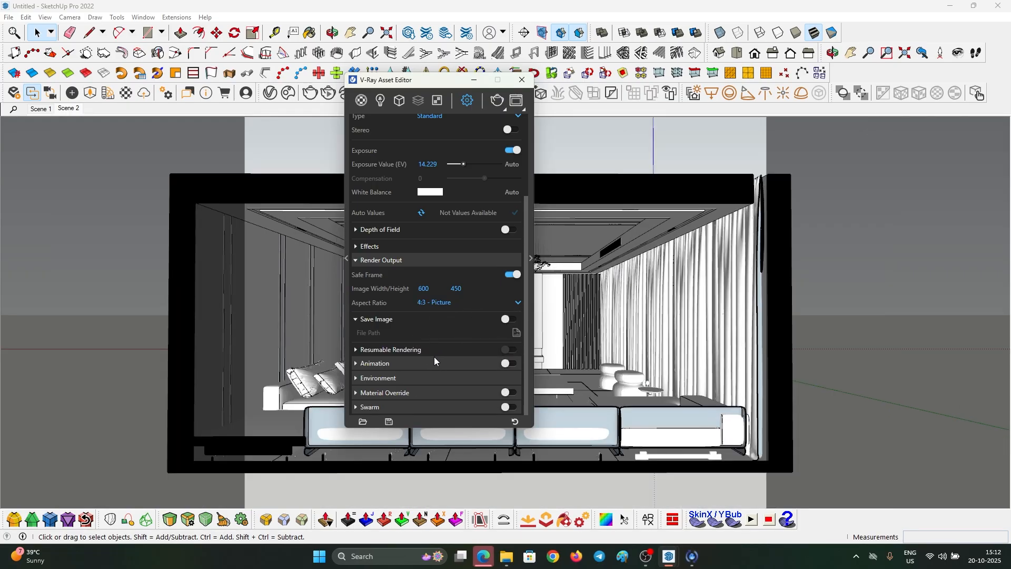
- Set Global Illumination primary rays to Irradiance map
click(416, 378)
scroll(425, 383, down, 3)
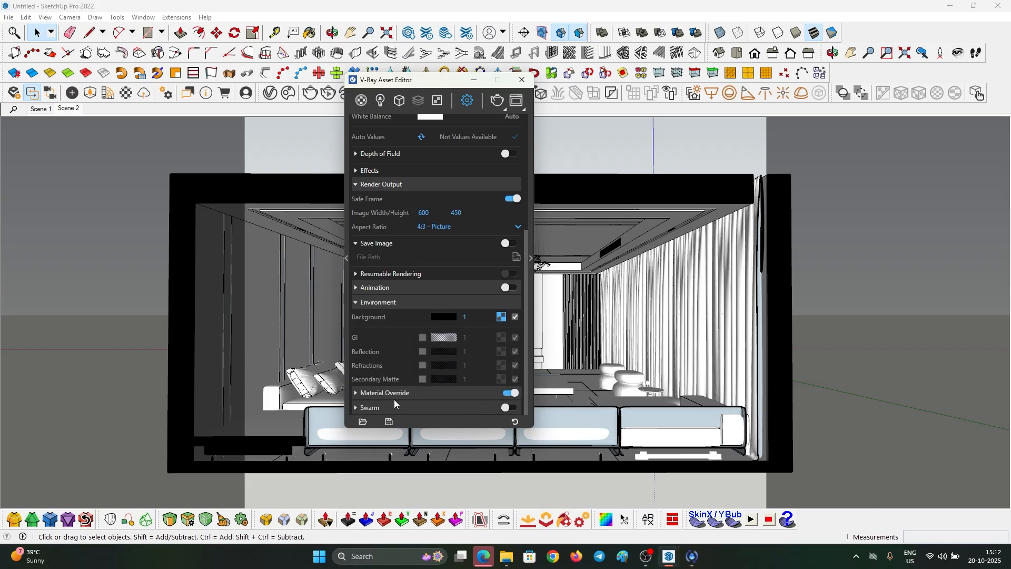
click(532, 258)
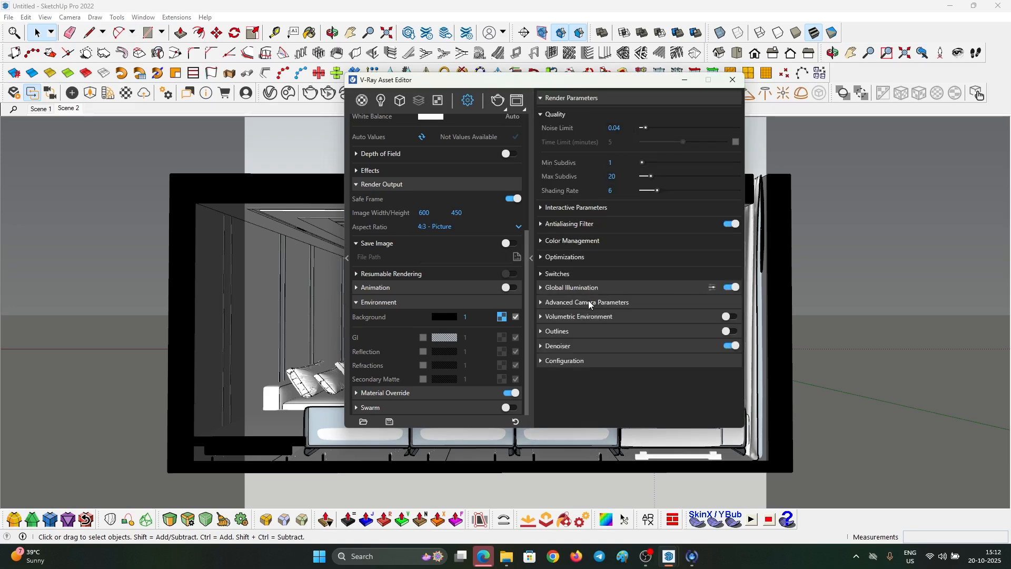
click(570, 289)
click(649, 302)
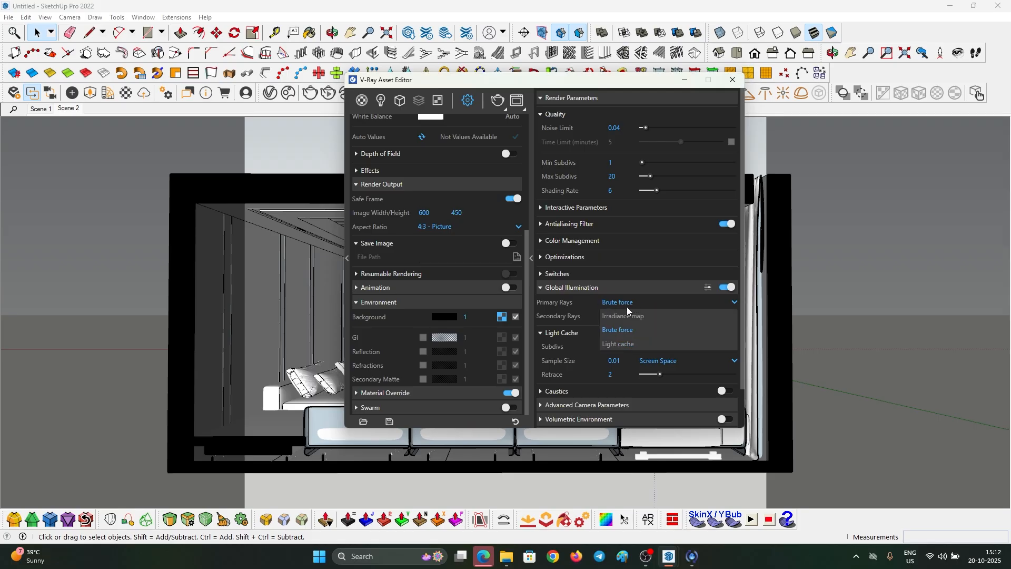
click(629, 314)
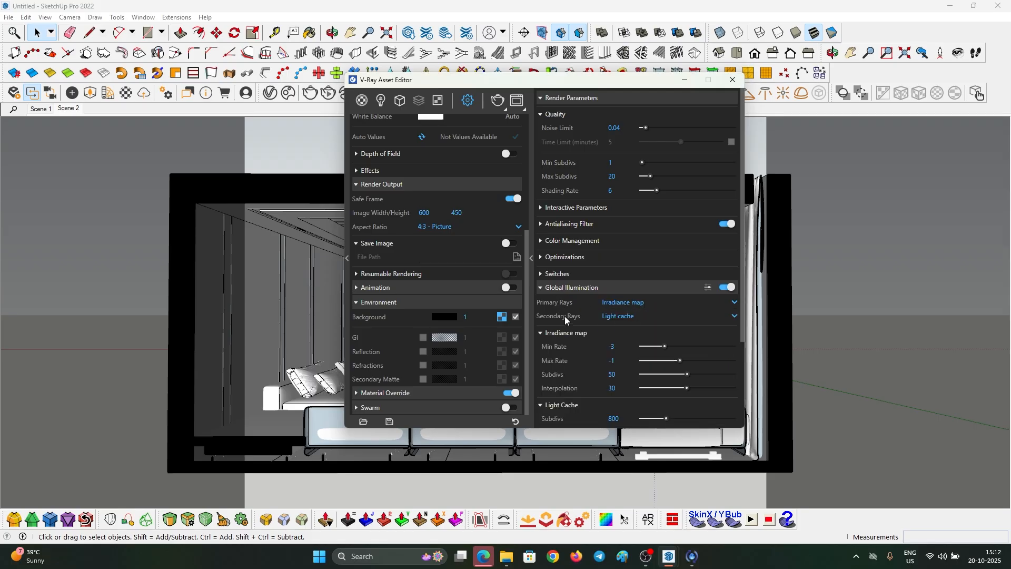
- Set the camera shutter speed to 100
scroll(565, 316, down, 3)
click(595, 363)
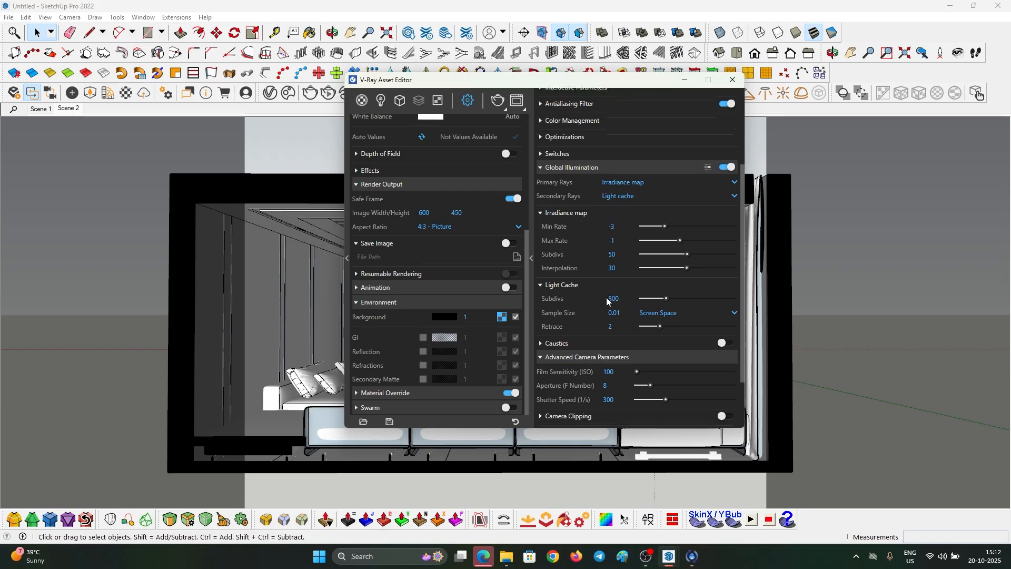
scroll(622, 287, down, 2)
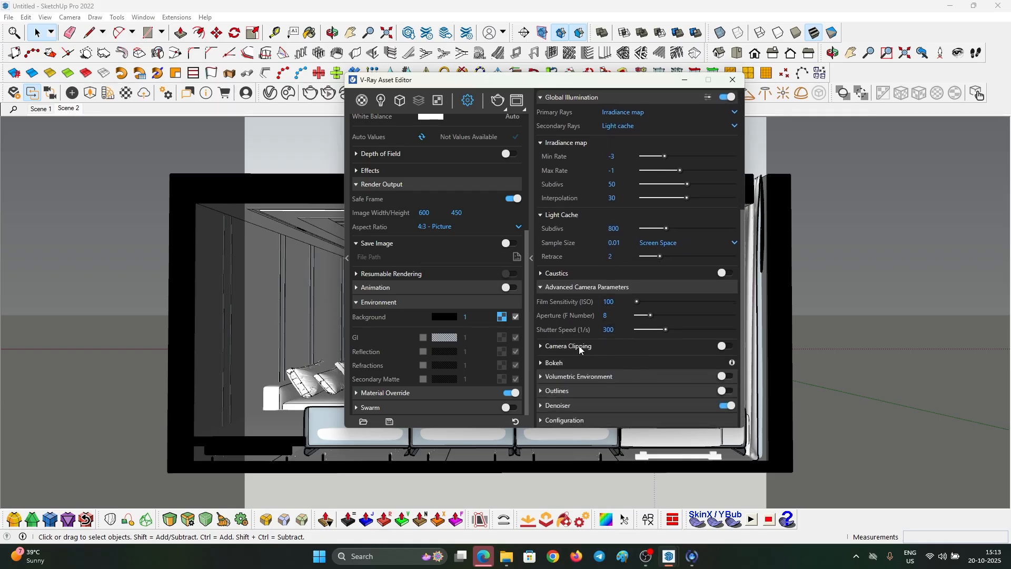
text(100)
key(Return)
click(613, 303)
- Zoom window onto the back wall unit
click(732, 79)
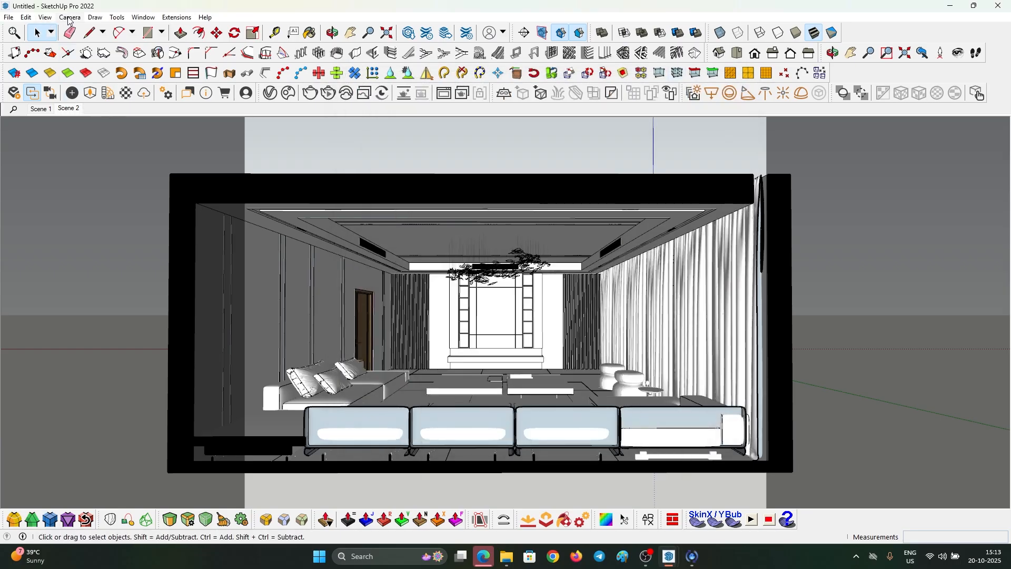
click(69, 18)
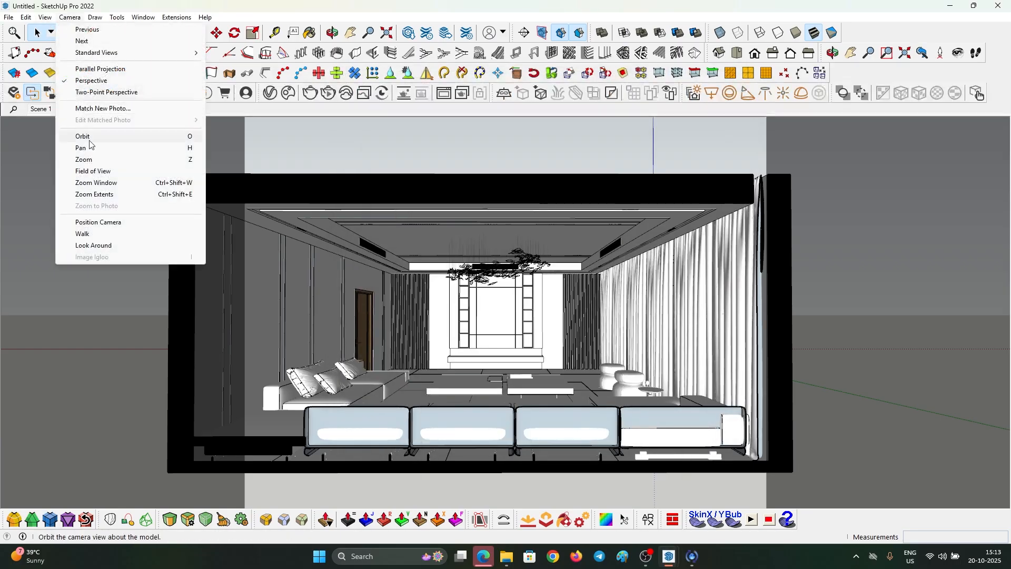
click(96, 183)
drag(490, 332, 482, 304)
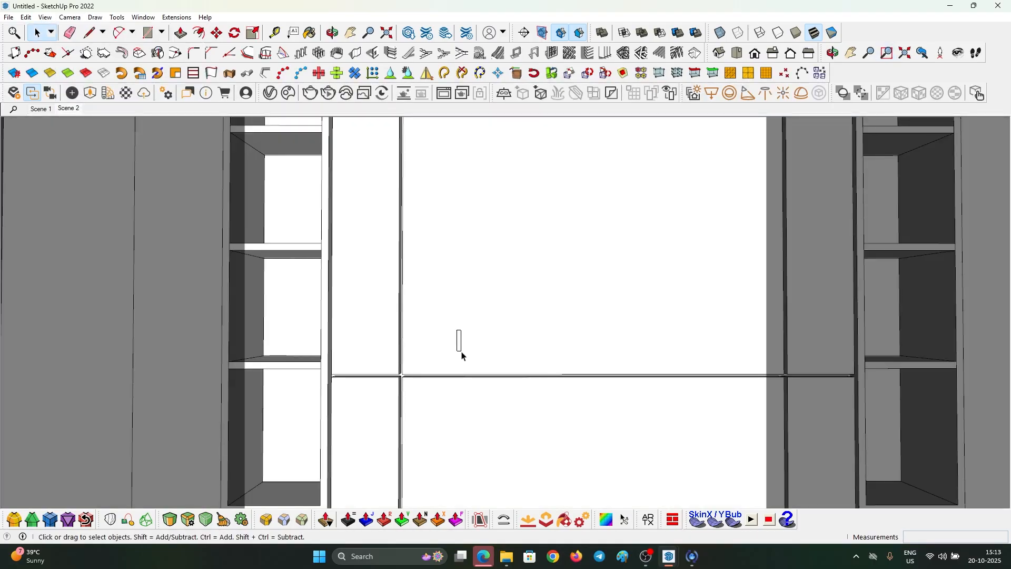
click(72, 108)
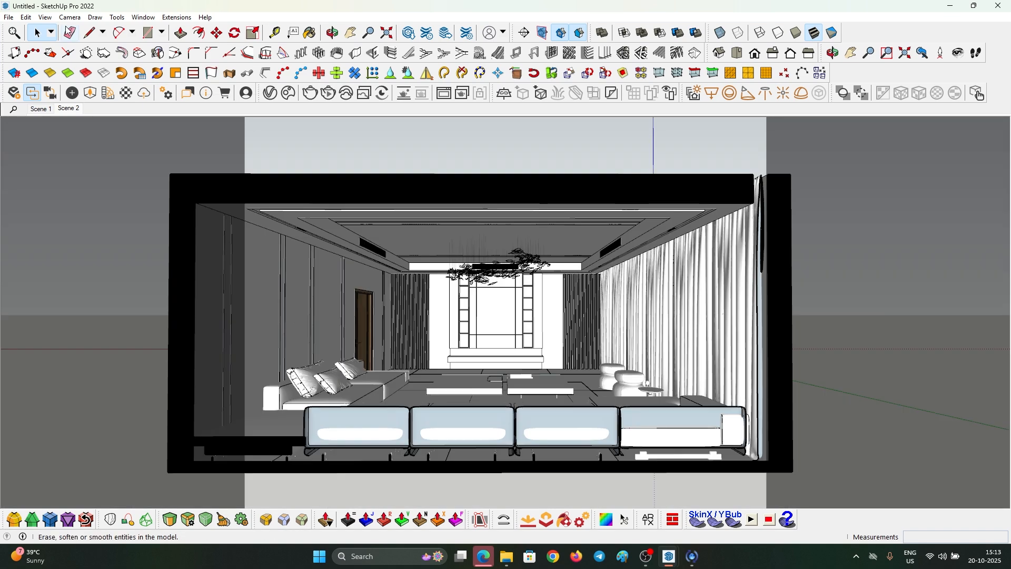
- Set the camera field of view to 50 degrees
click(70, 18)
click(84, 171)
drag(566, 399, 562, 367)
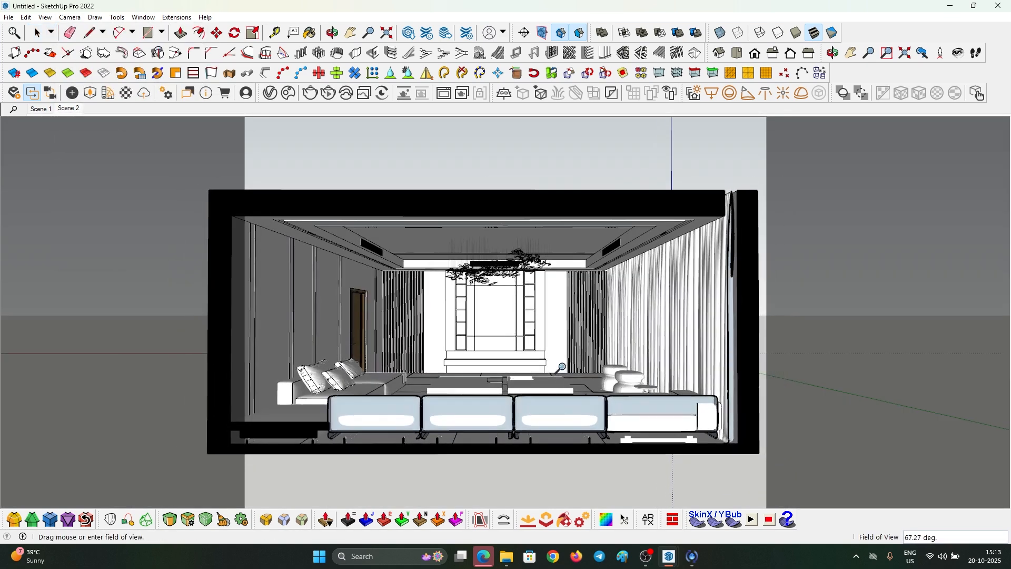
key(Return)
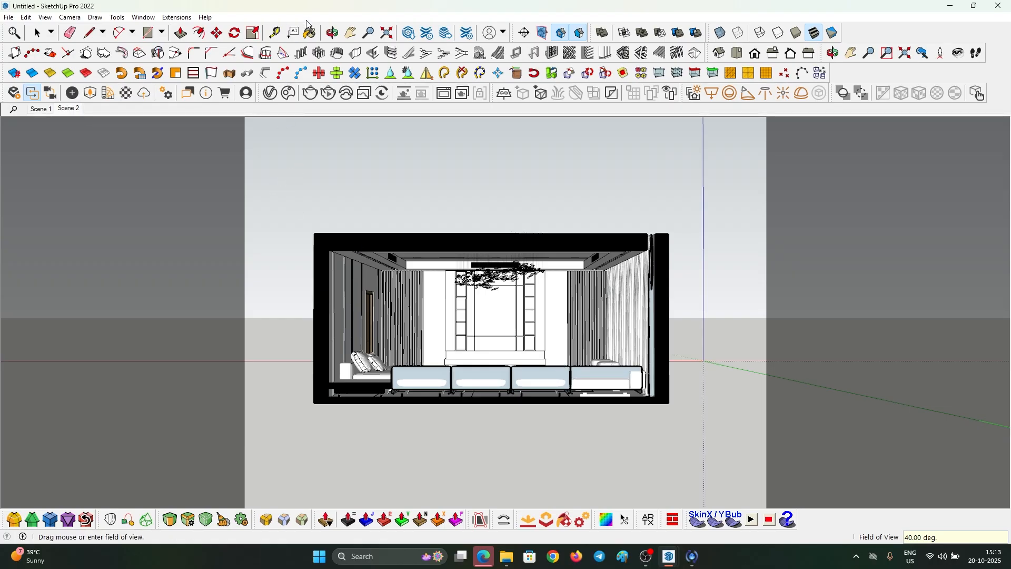
text(50)
key(Return)
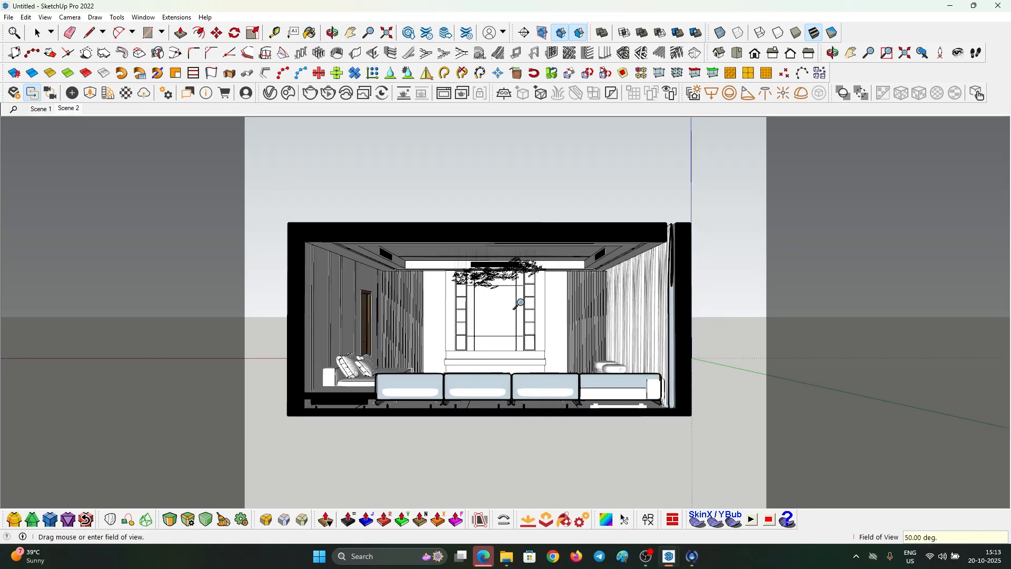
- Pan the view to frame the TV wall
key(h)
scroll(479, 308, up, 5)
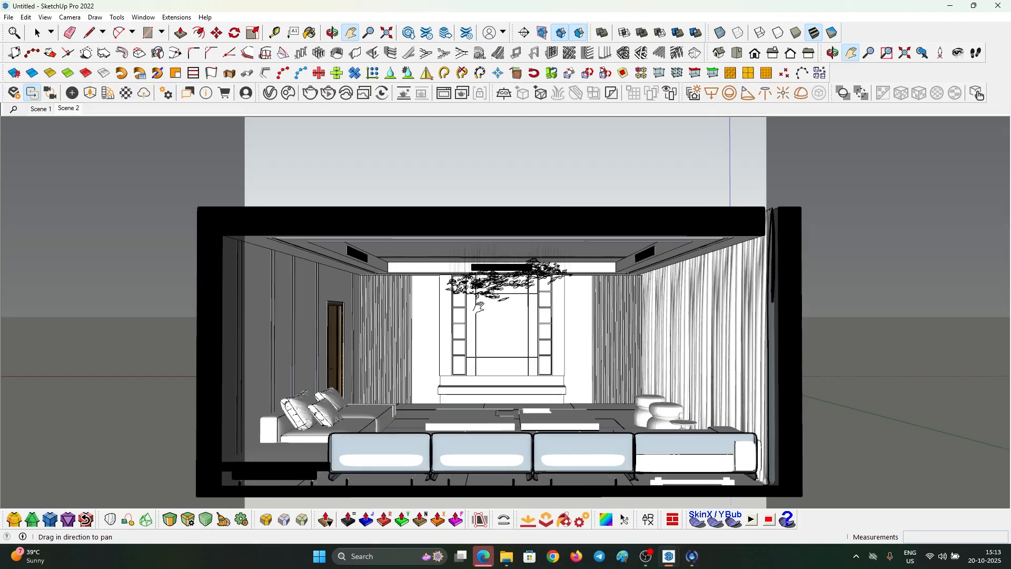
scroll(479, 307, down, 6)
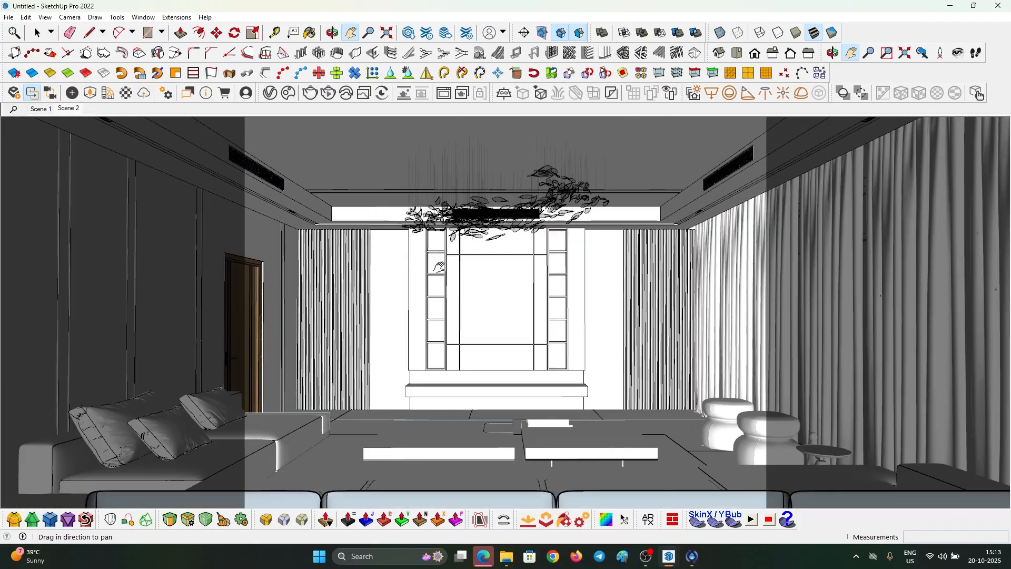
drag(439, 267, 436, 271)
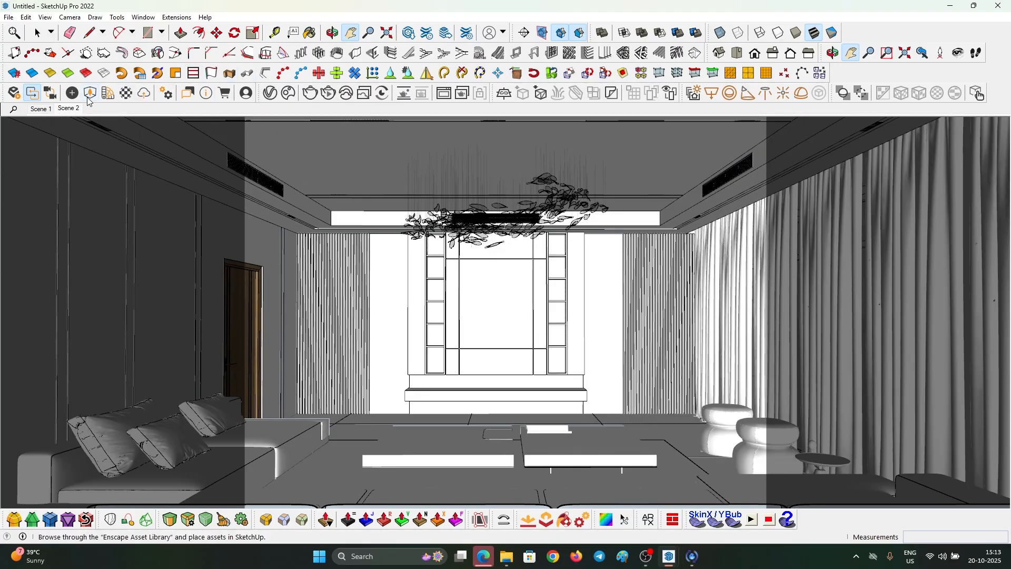
- Update Scene 2 to the framed TV-wall view
click(271, 94)
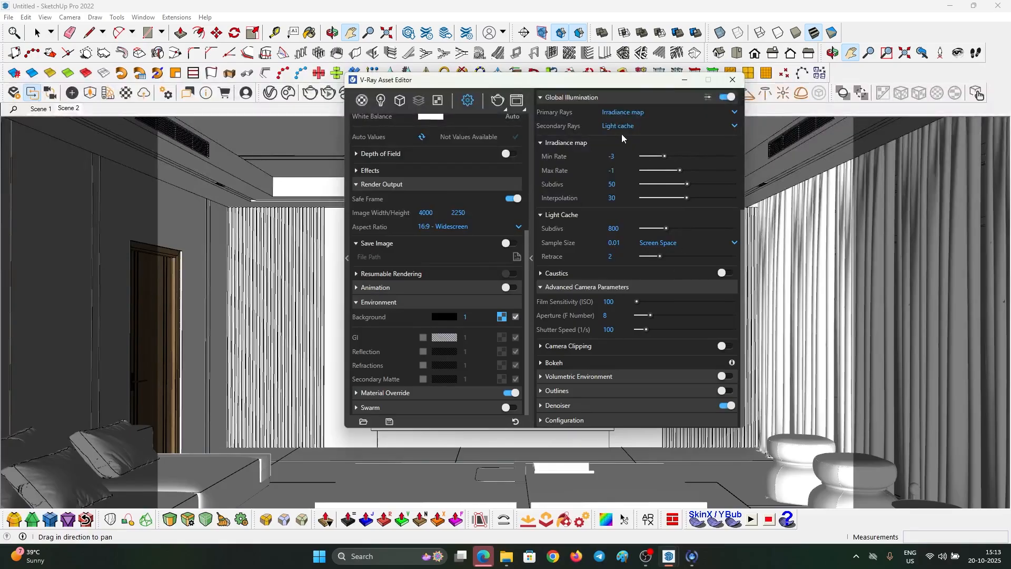
click(685, 80)
scroll(492, 303, down, 2)
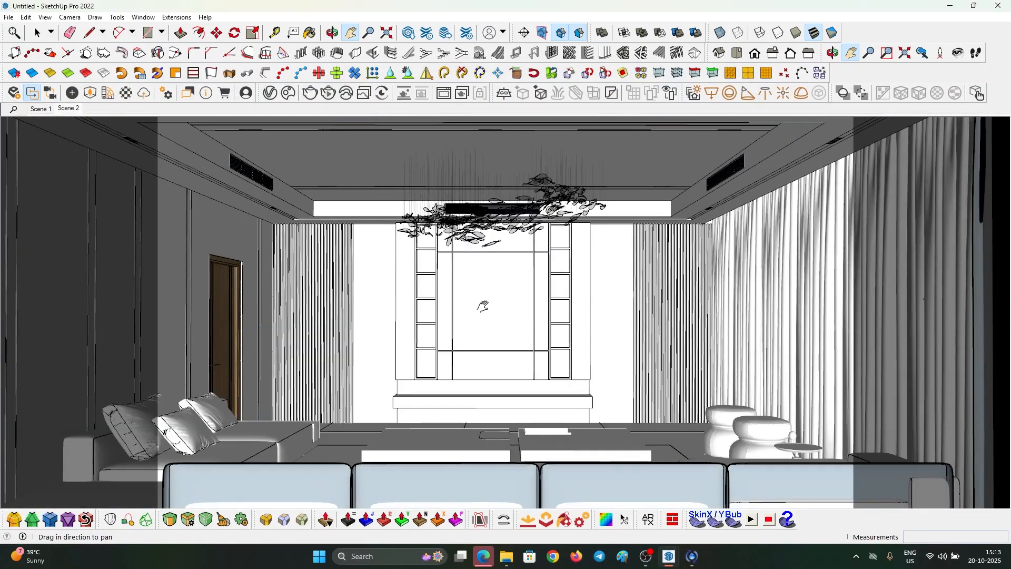
scroll(477, 328, up, 3)
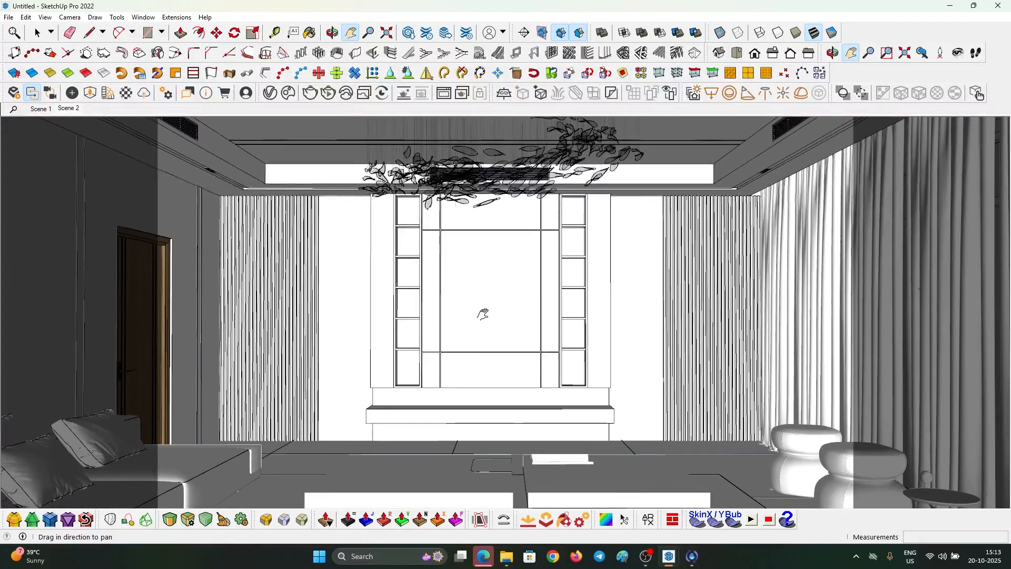
right_click(69, 109)
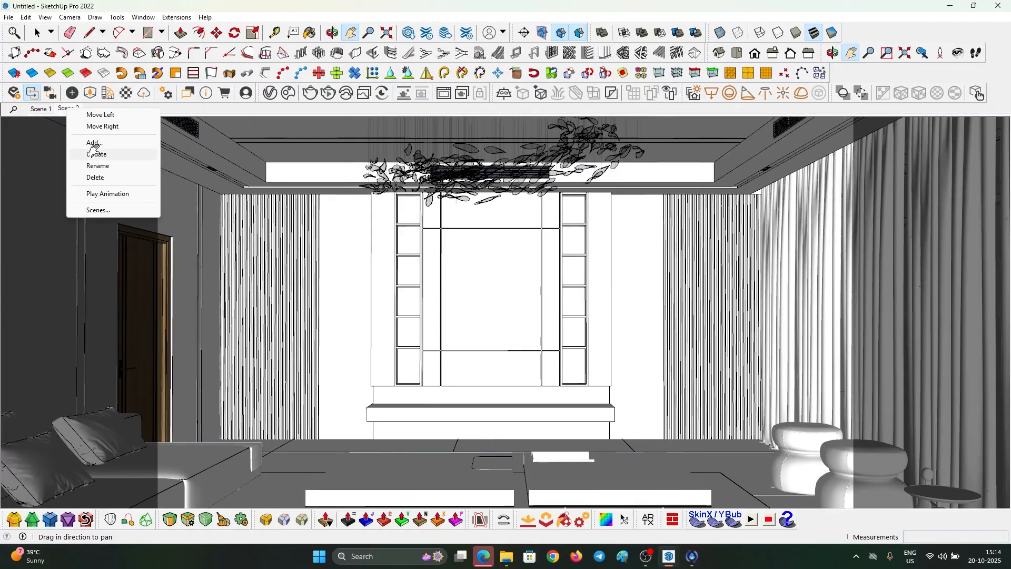
click(94, 152)
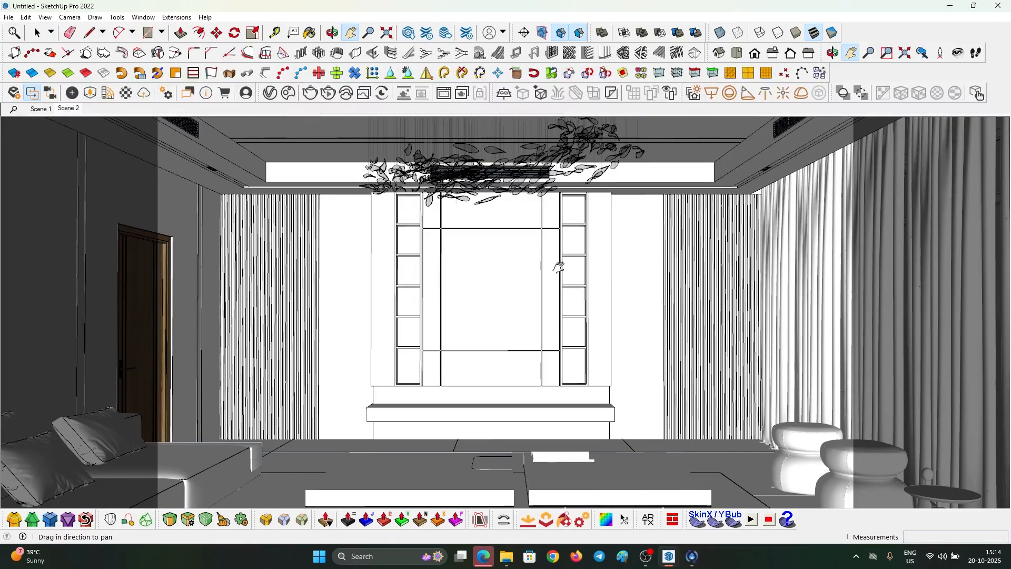
scroll(551, 262, down, 4)
- Show the V-Ray materials list and sample Translucent Glass Gray from the window
click(270, 94)
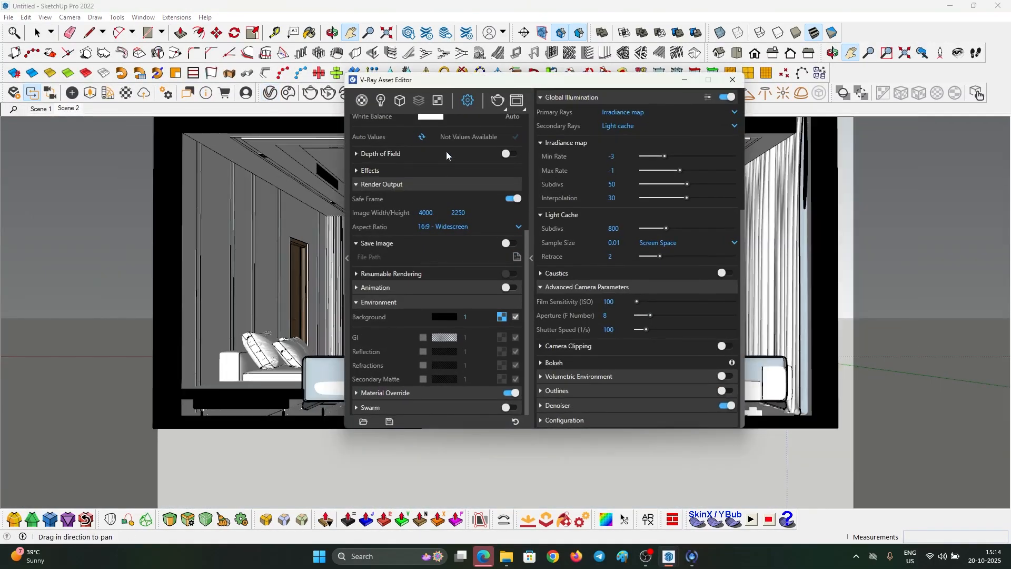
click(362, 101)
drag(500, 81, 302, 92)
scroll(711, 280, down, 3)
middle_drag(722, 287, 628, 322)
key(b)
alt+click(630, 311)
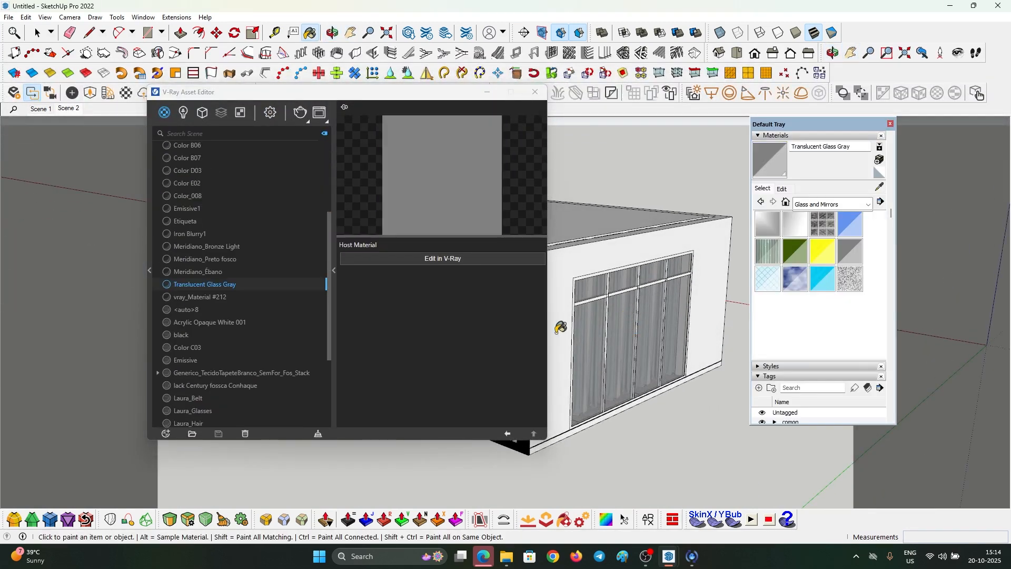
- Untick Can be Overridden for Translucent Glass Gray, then return to Scene 2
click(456, 263)
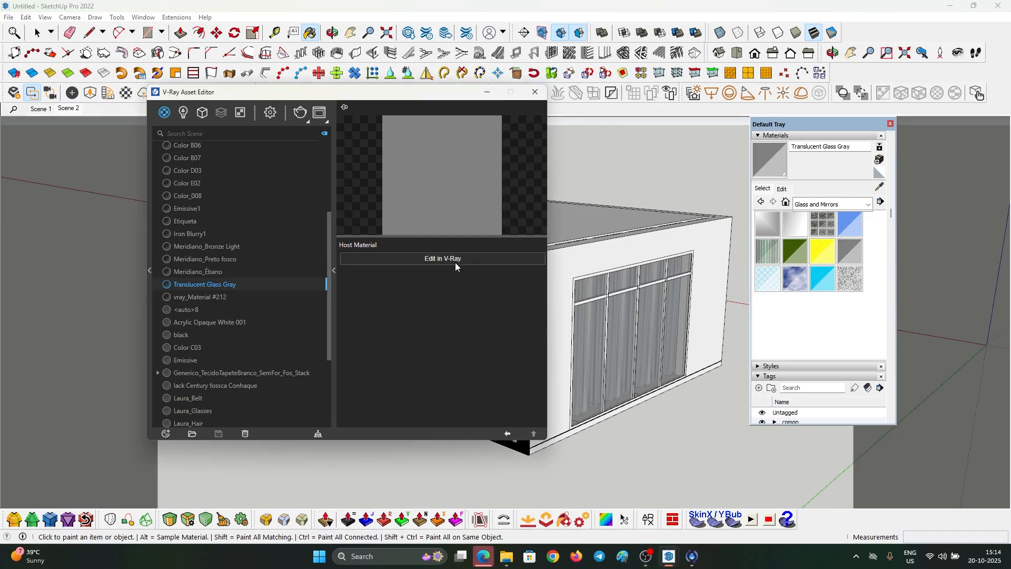
click(444, 258)
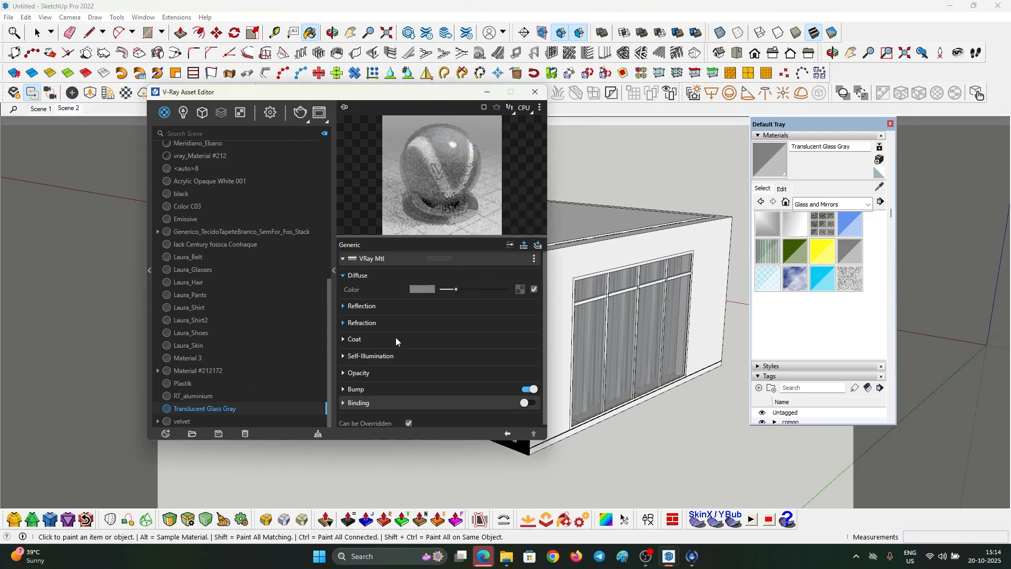
click(409, 421)
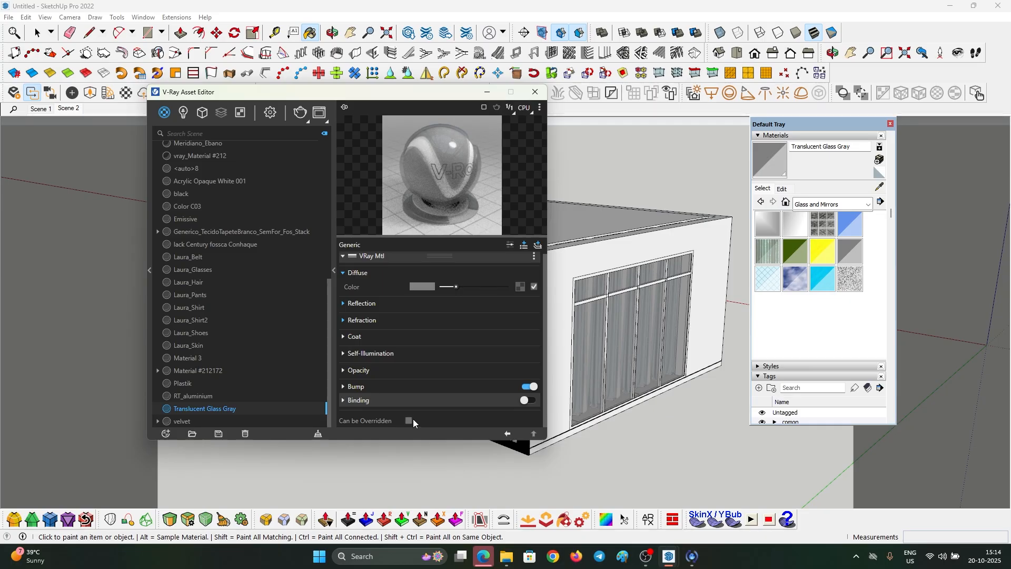
click(487, 92)
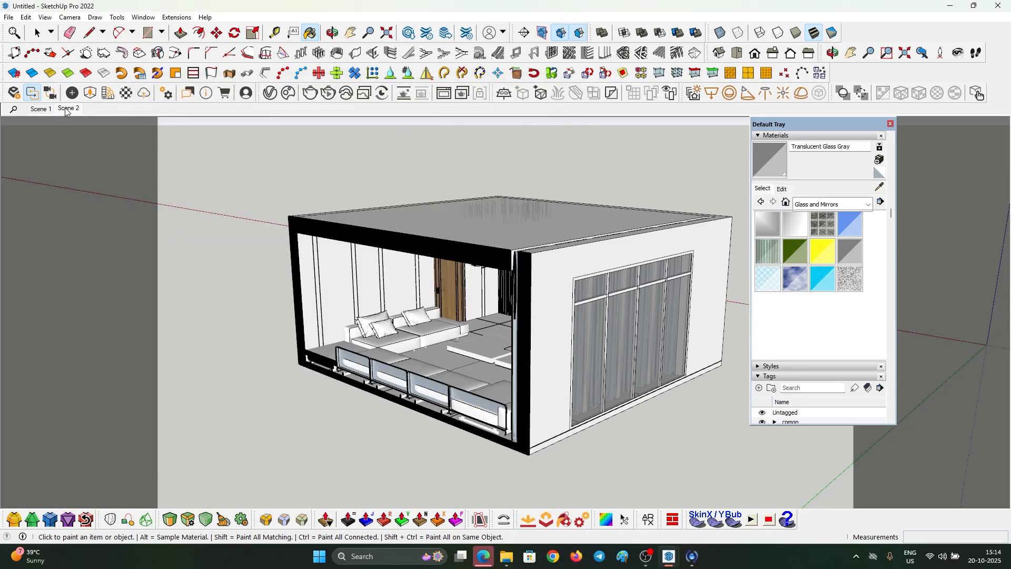
click(69, 109)
click(444, 93)
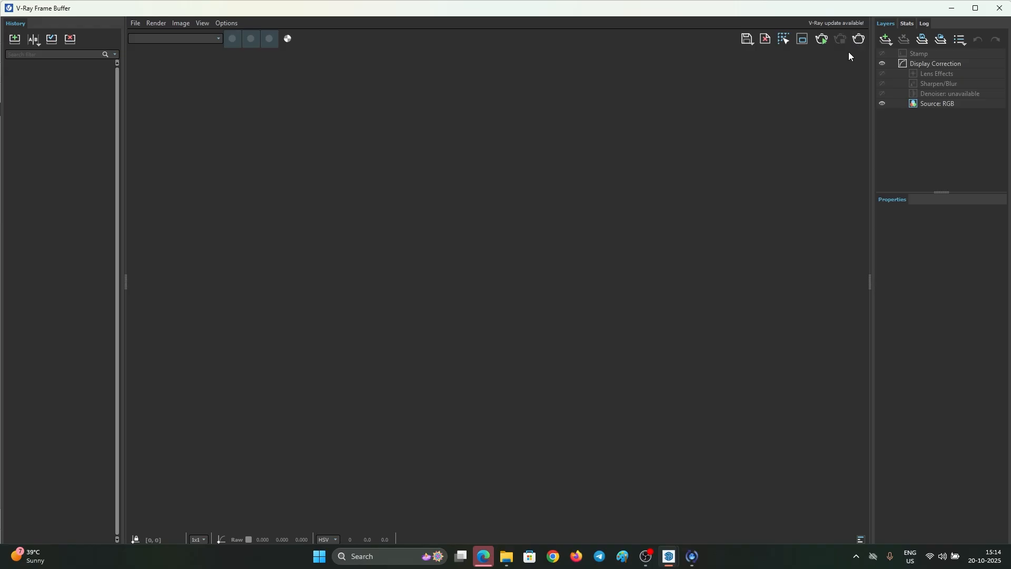
- Render the TV-wall view in the V-Ray Frame Buffer
click(859, 39)
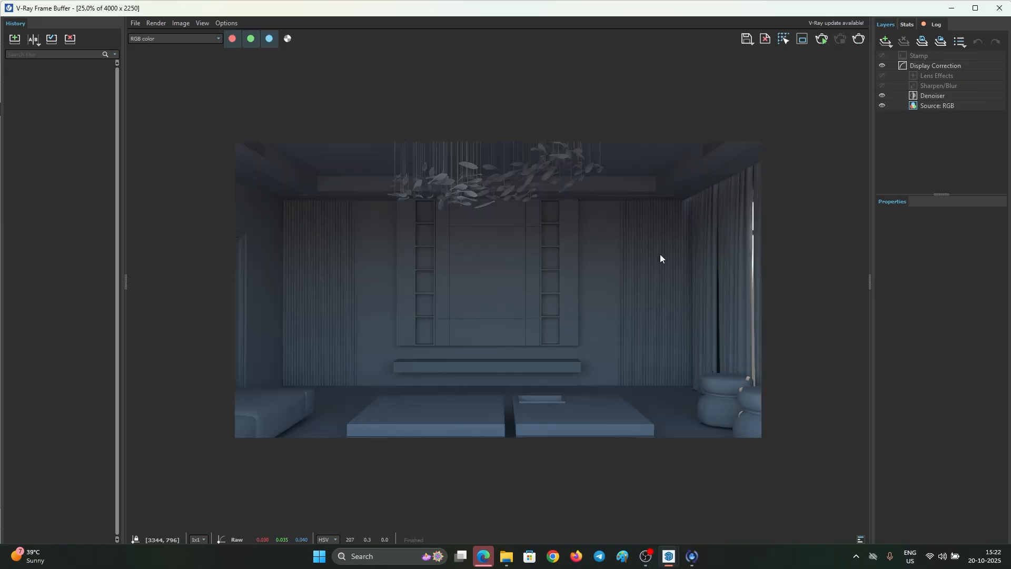
scroll(659, 254, up, 2)
scroll(636, 251, down, 2)
drag(797, 1, 782, 176)
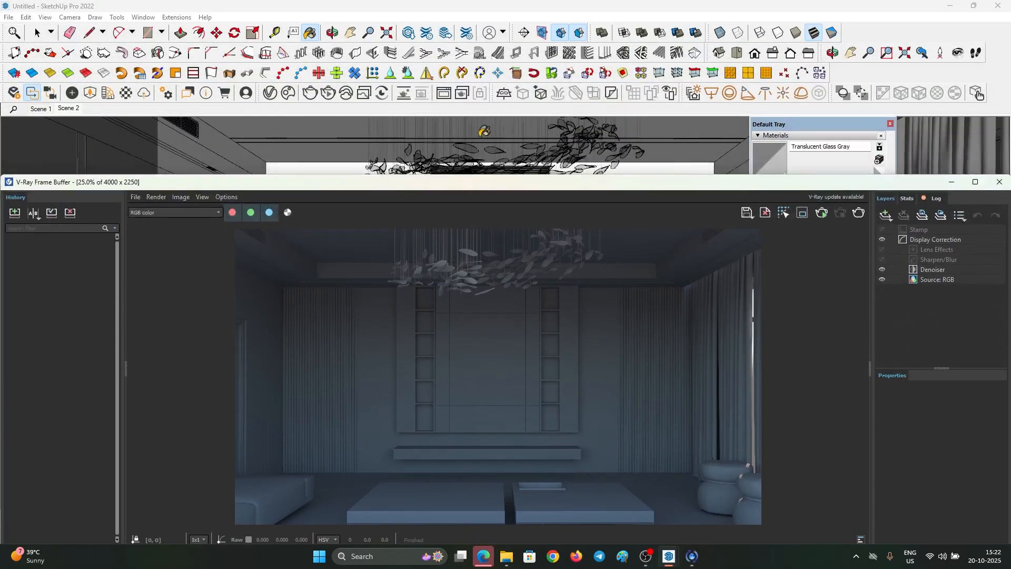
- Reopen the V-Ray Asset Editor and hide the render window to see the model
click(271, 95)
drag(211, 97, 197, 52)
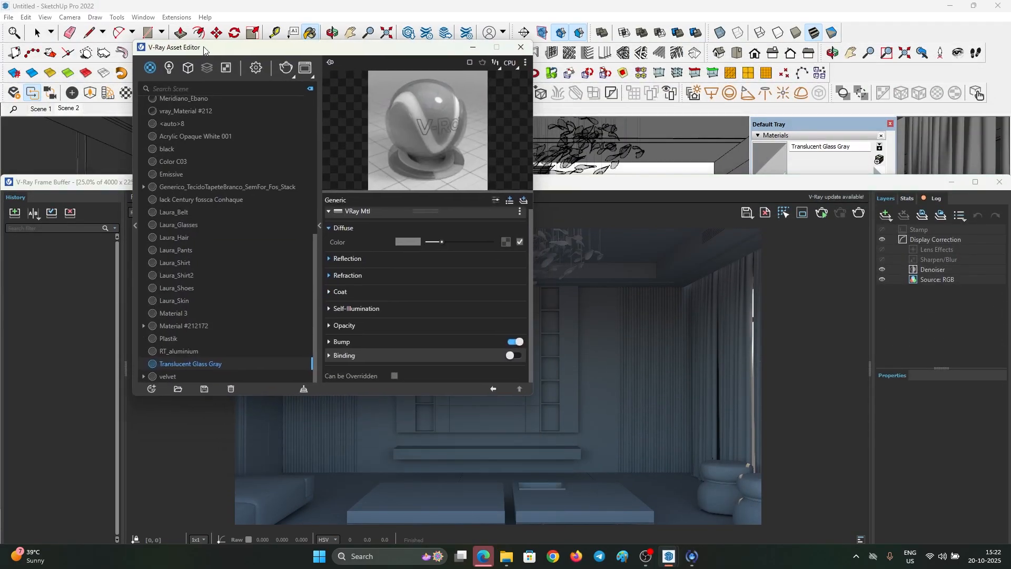
click(951, 182)
scroll(642, 254, down, 8)
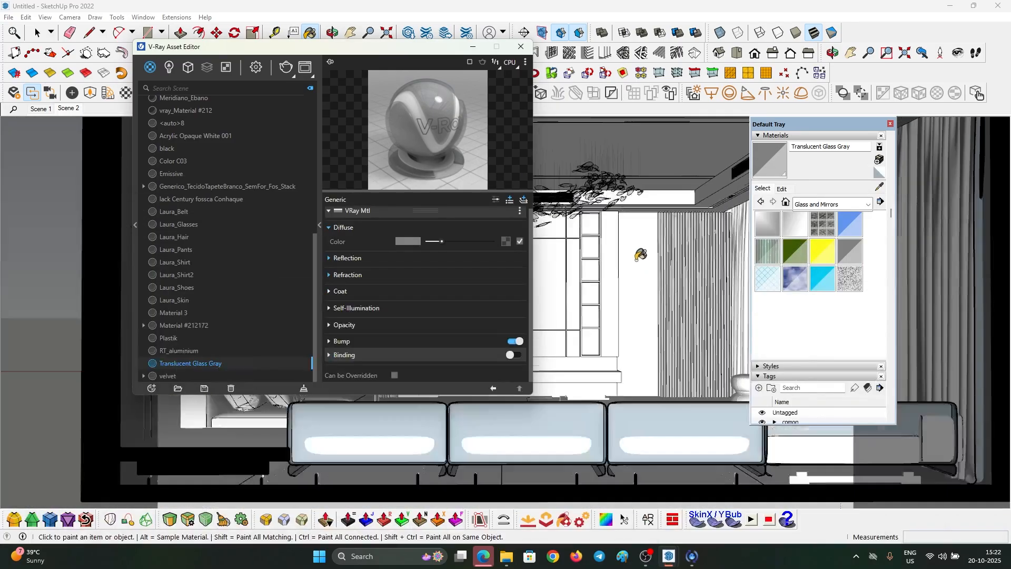
mouse_move(660, 243)
middle_down()
mouse_move(515, 298)
mouse_move(528, 287)
middle_up()
drag(390, 46, 221, 100)
click(351, 33)
- Select the Section 1 clipper and expand its Options in the Geometry asset list
middle_drag(659, 272, 617, 253)
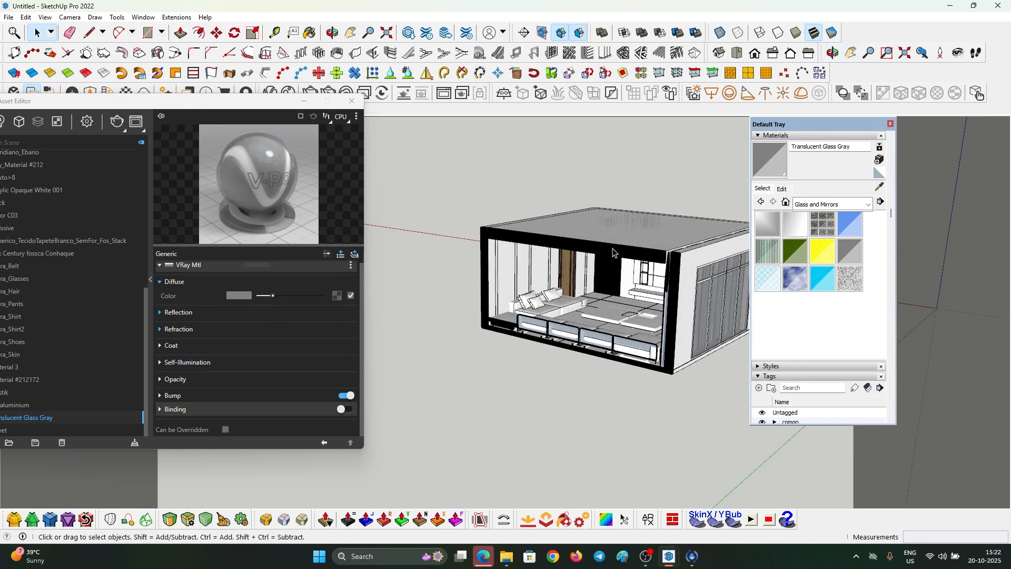
click(614, 252)
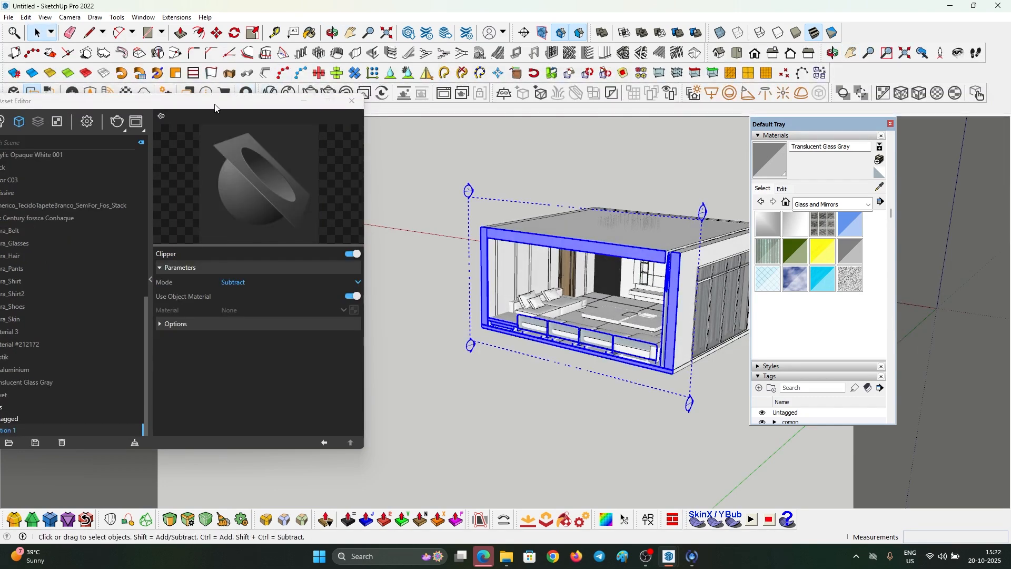
drag(215, 103, 370, 87)
click(173, 108)
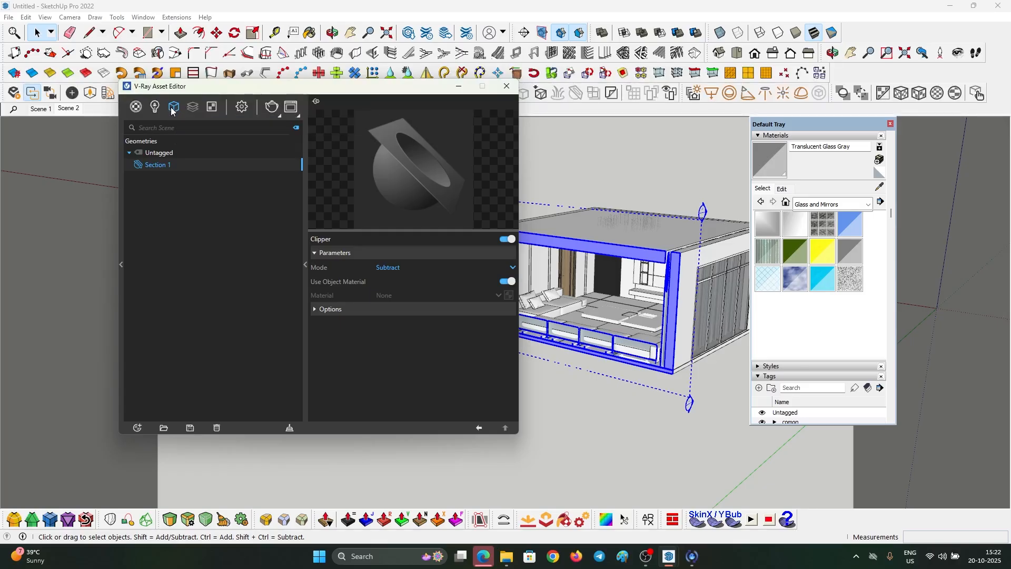
click(423, 309)
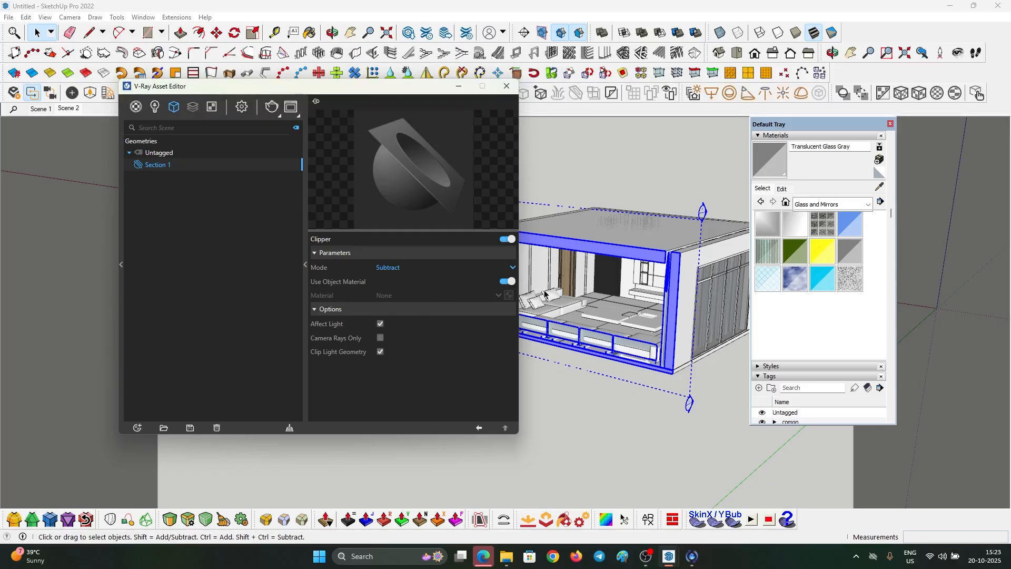
- Check the render window, orbit to a lower frontal view, and put the V-Ray editor away
mouse_move(669, 557)
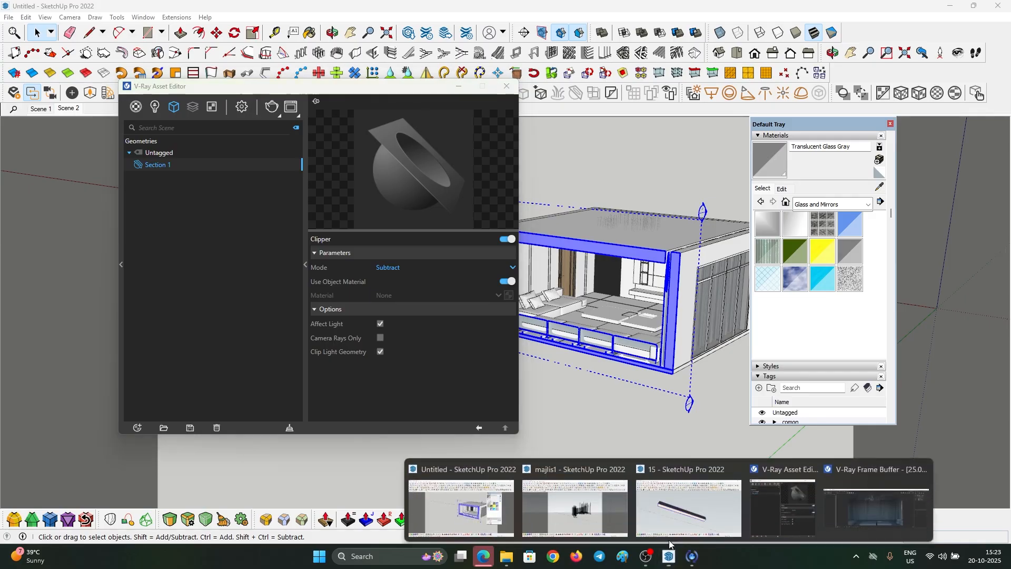
click(948, 506)
drag(575, 190, 555, 95)
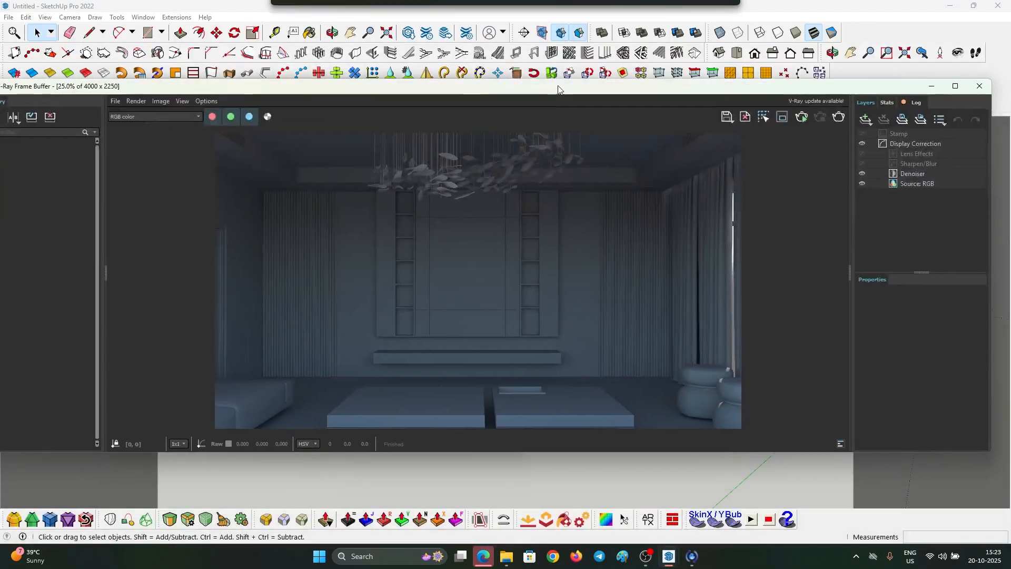
scroll(510, 263, up, 2)
scroll(513, 261, down, 1)
scroll(540, 257, down, 1)
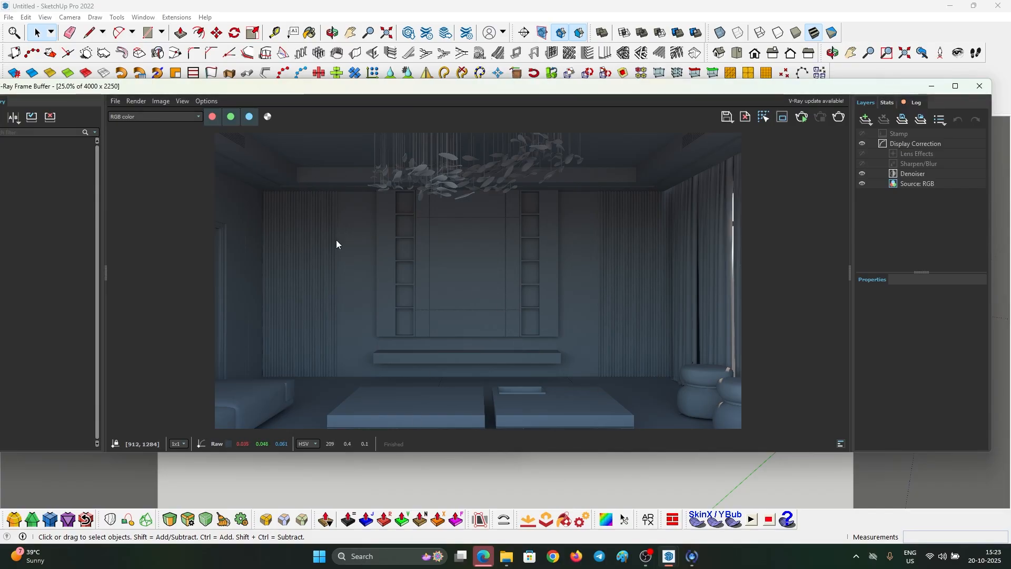
click(932, 87)
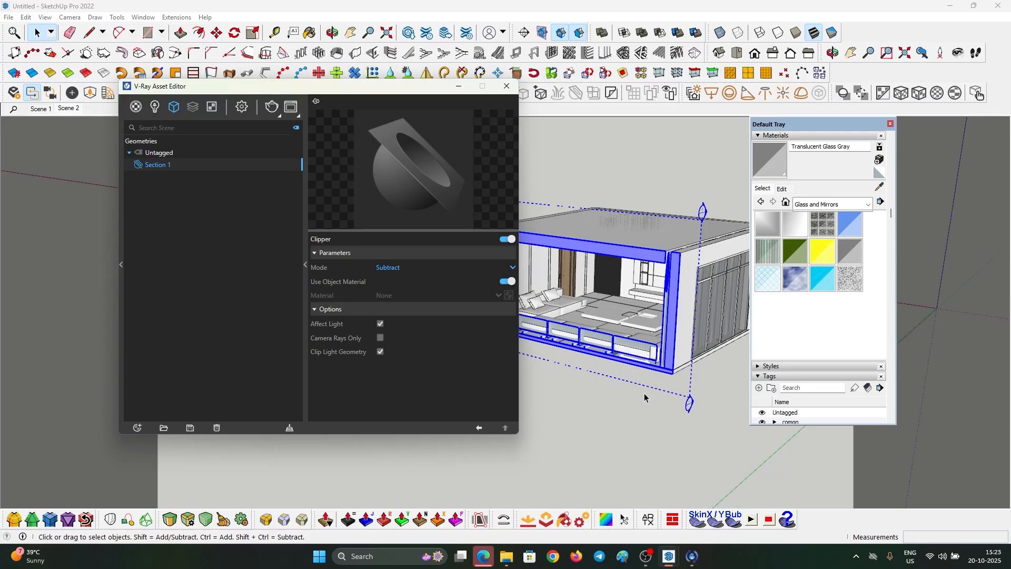
middle_drag(645, 398, 524, 316)
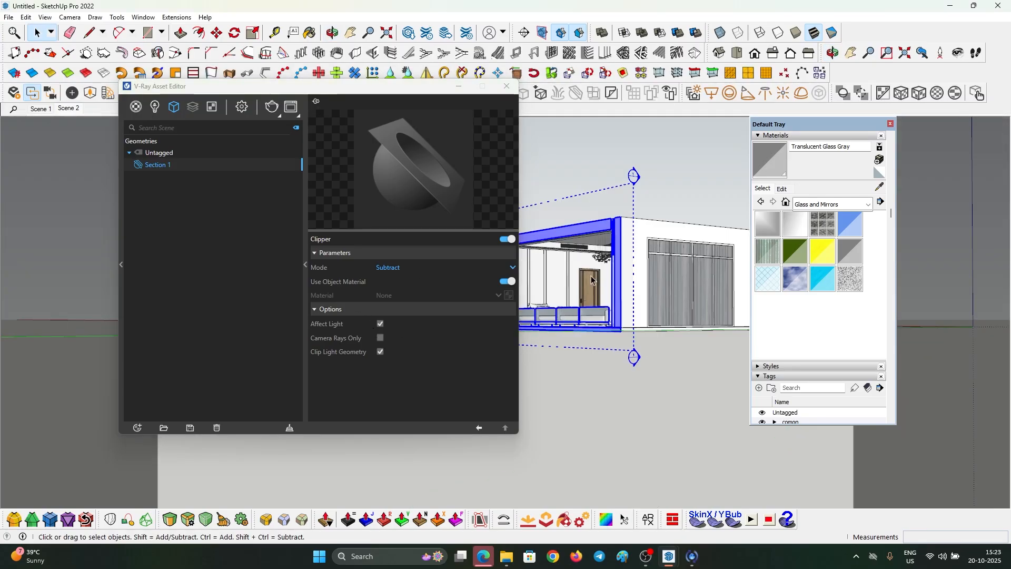
drag(353, 90, 306, 89)
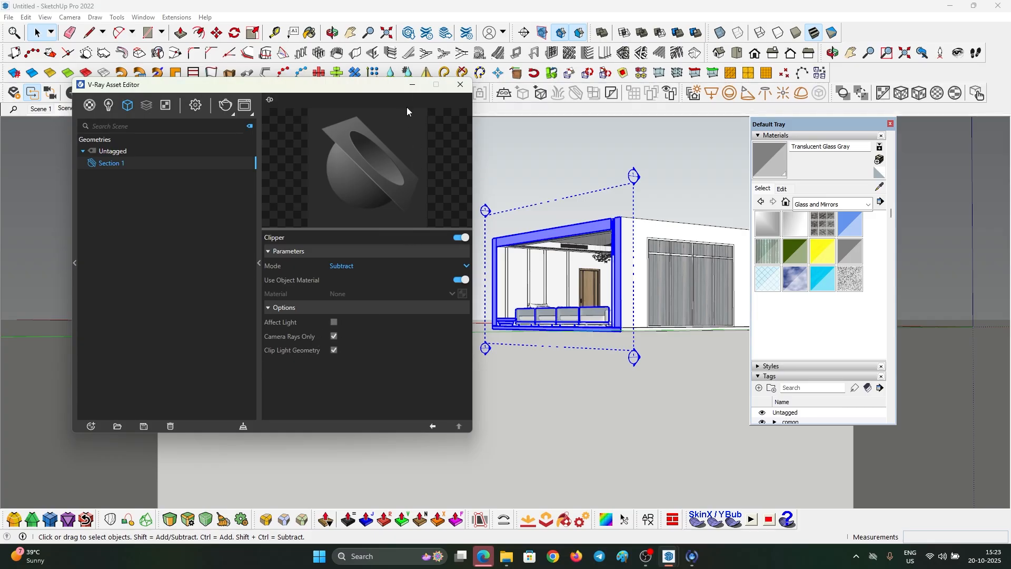
click(412, 85)
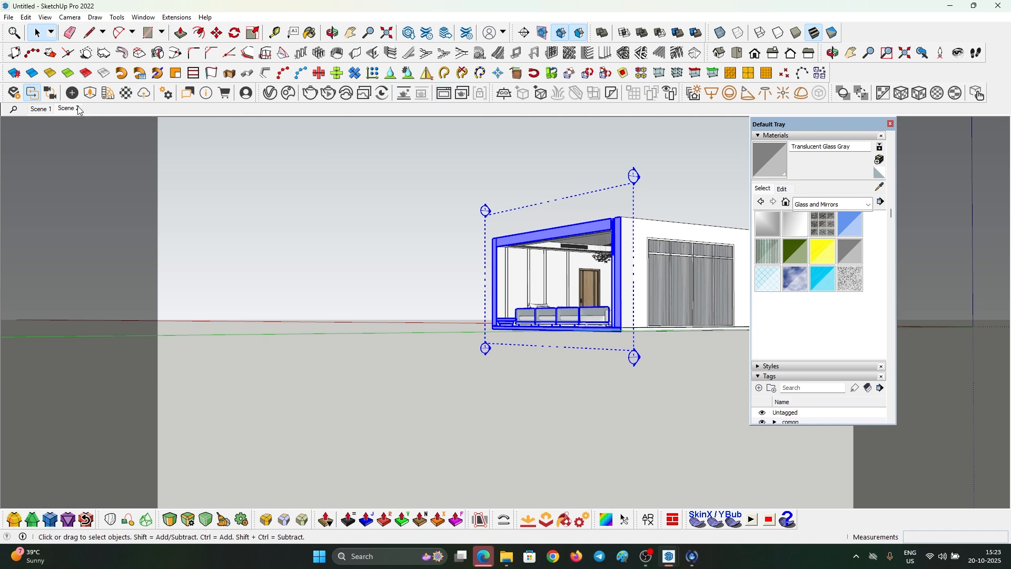
- Return to Scene 2 and set the render Image Width to 800, giving 800×450
click(78, 108)
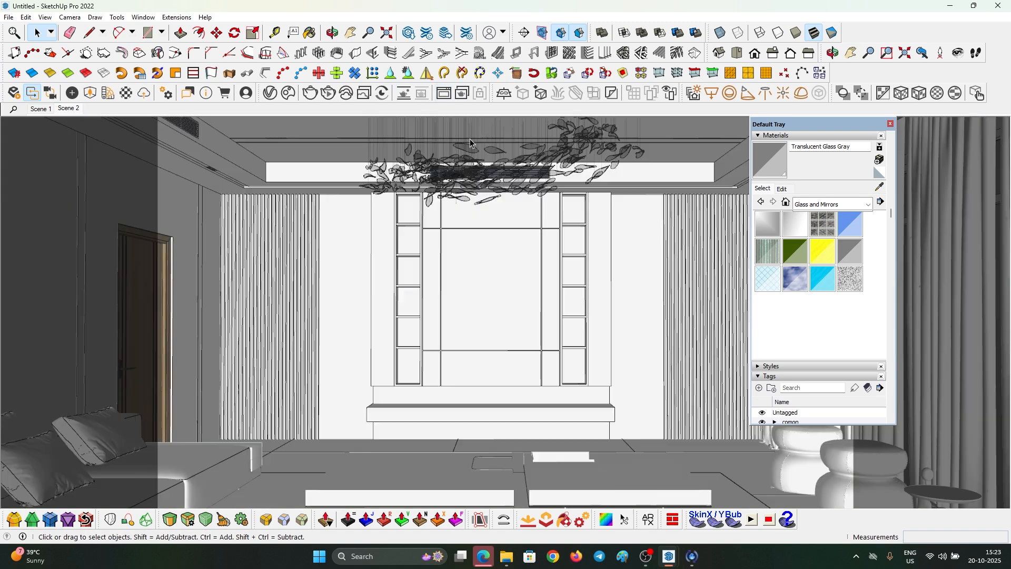
click(269, 95)
click(196, 105)
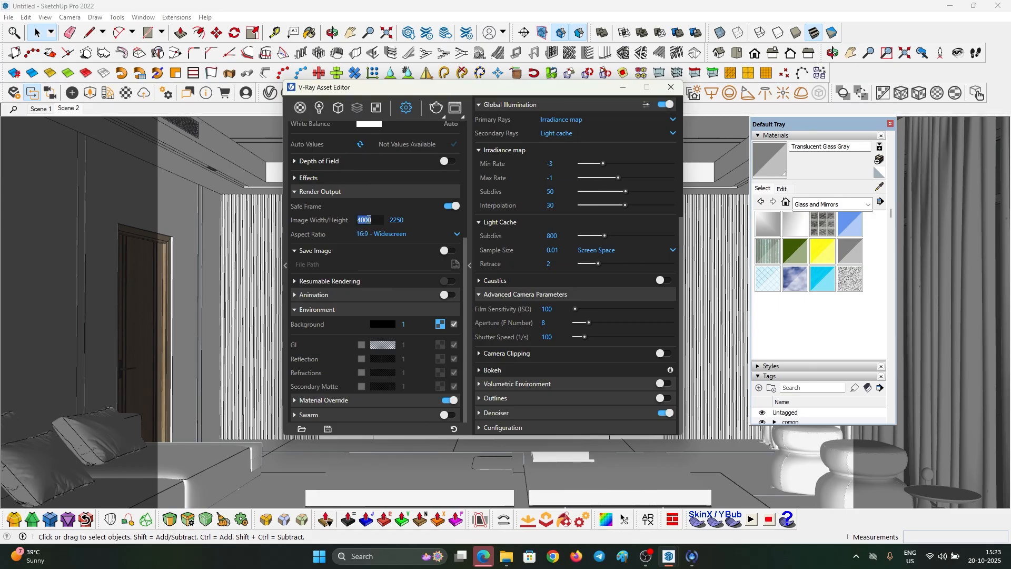
key(Return)
click(622, 88)
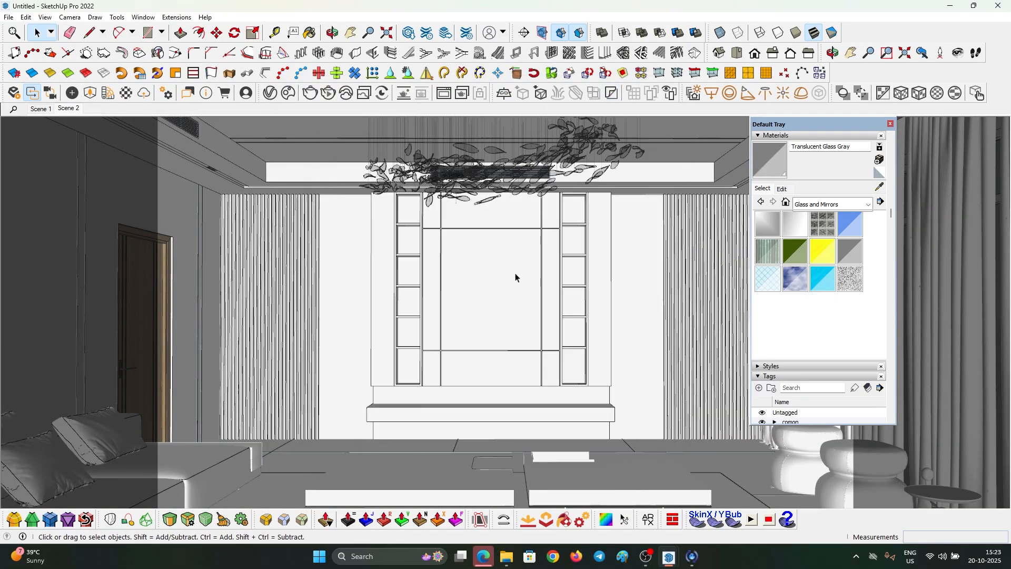
- Open the V-Ray Frame Buffer and start a new render
drag(888, 125, 979, 128)
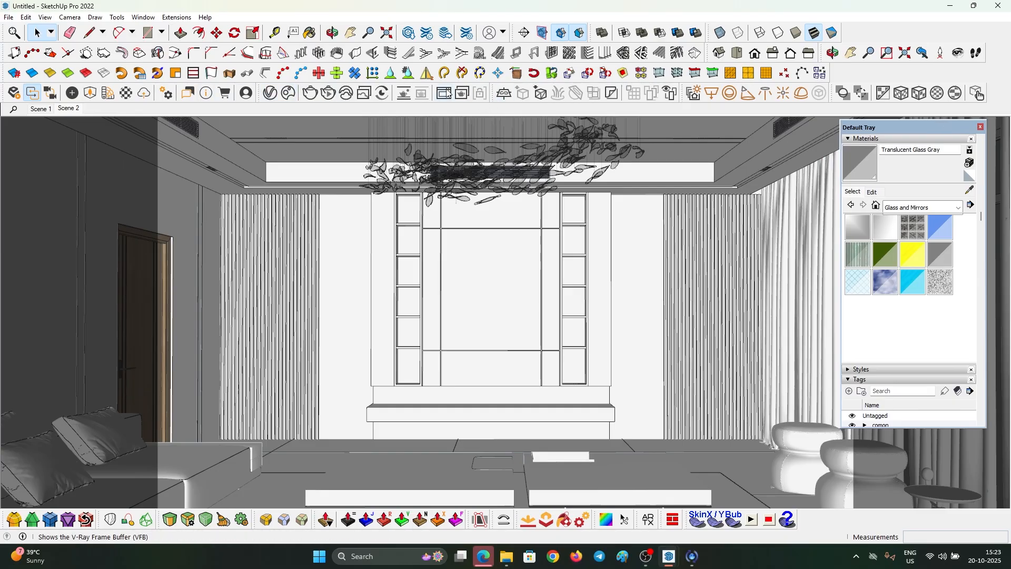
click(445, 94)
click(838, 117)
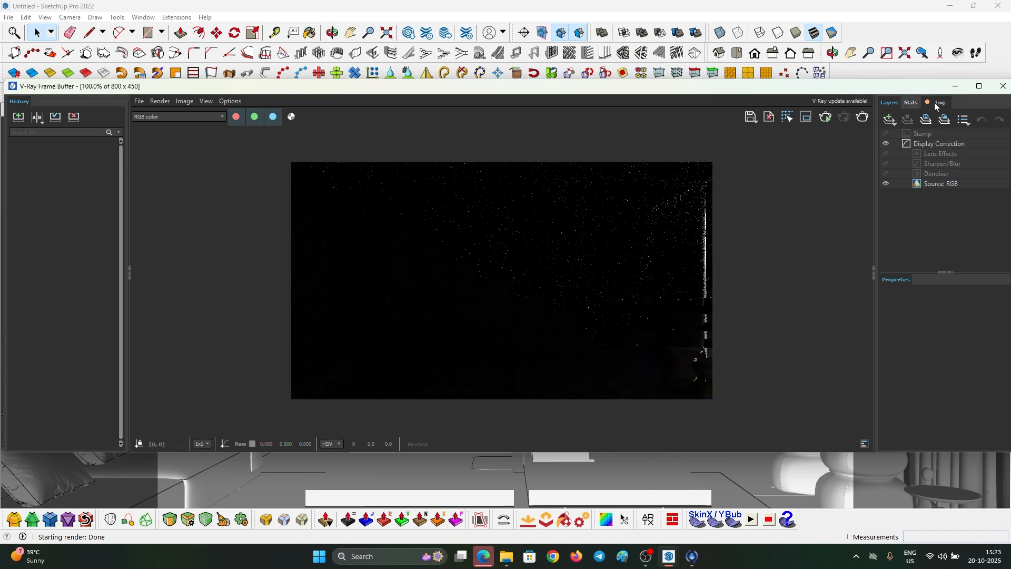
- Switch to the Scene 2 view, close the materials tray and hide the right-hand curtain
click(956, 86)
scroll(595, 238, down, 6)
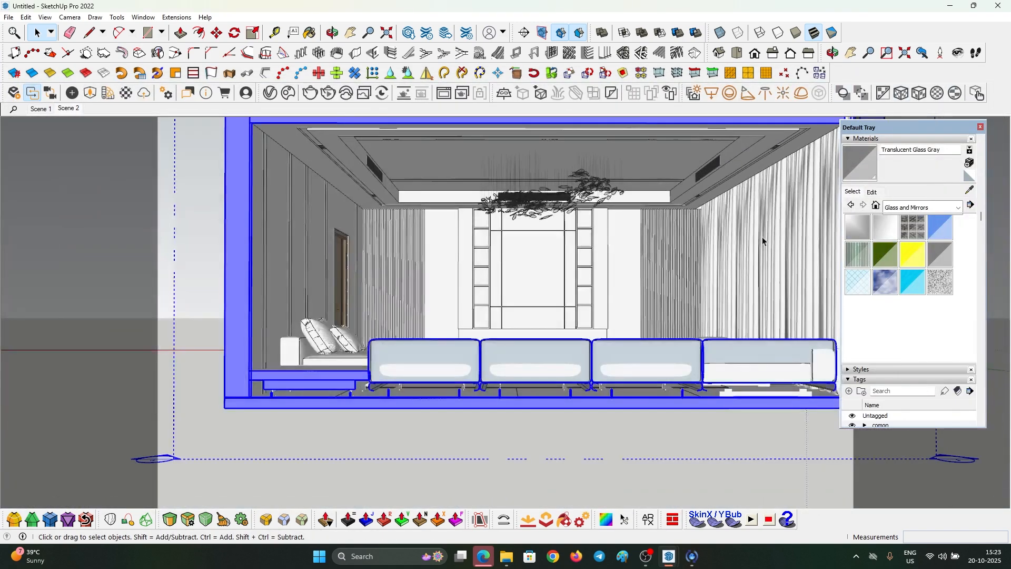
click(68, 110)
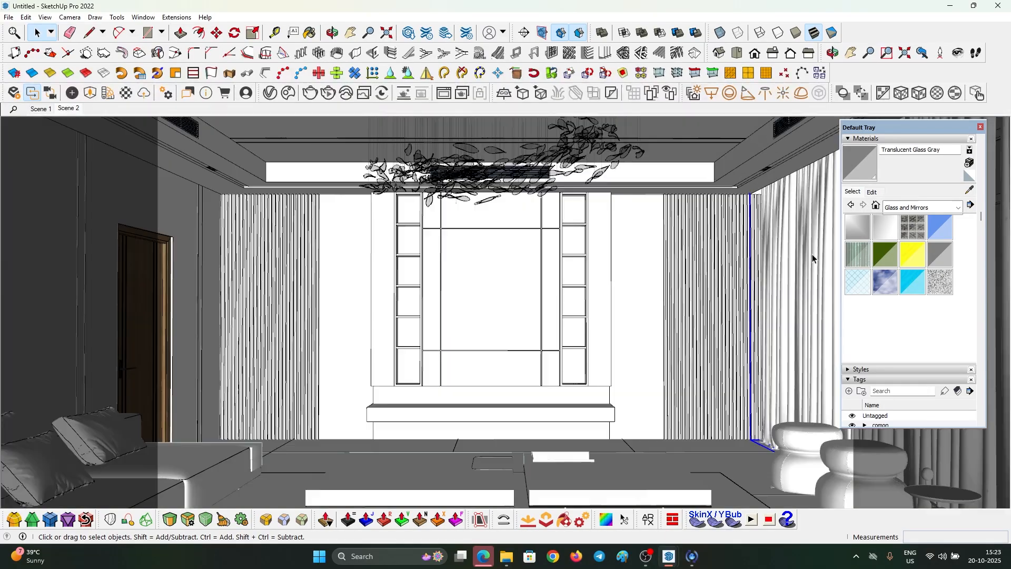
click(981, 127)
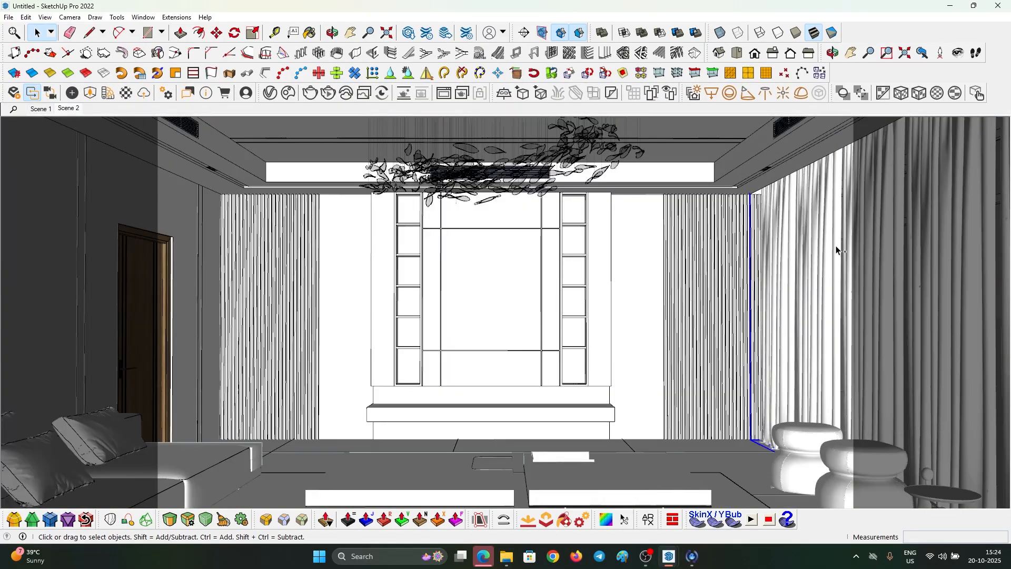
key(Delete)
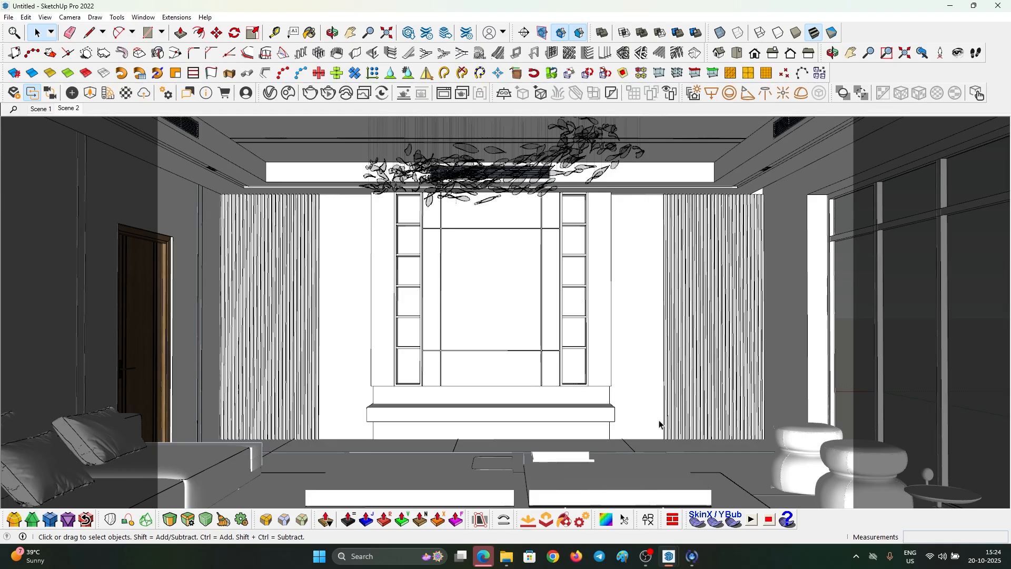
- Let the maximized frame buffer finish the denoised render, then move it aside to uncover the model
mouse_move(680, 562)
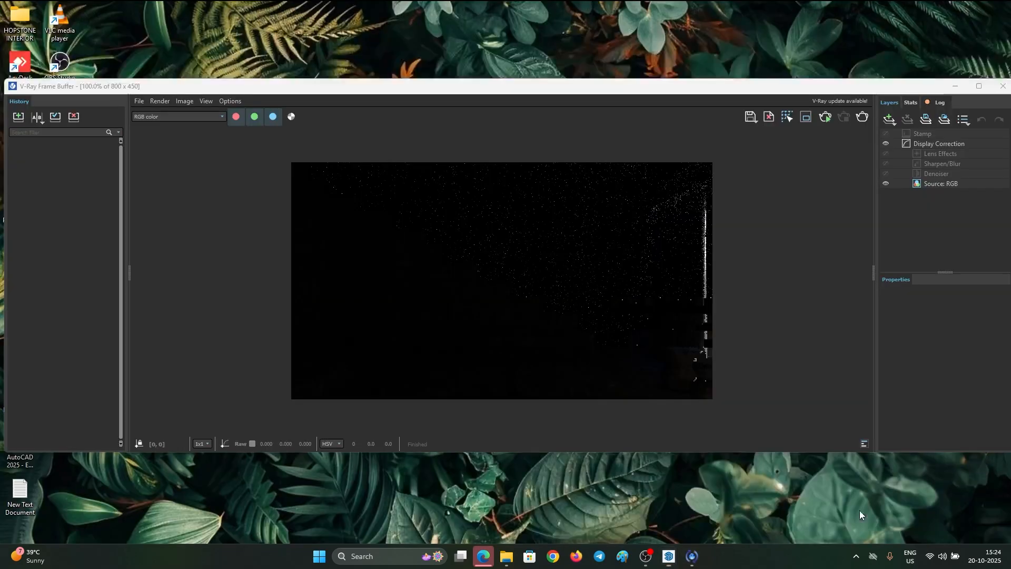
click(860, 510)
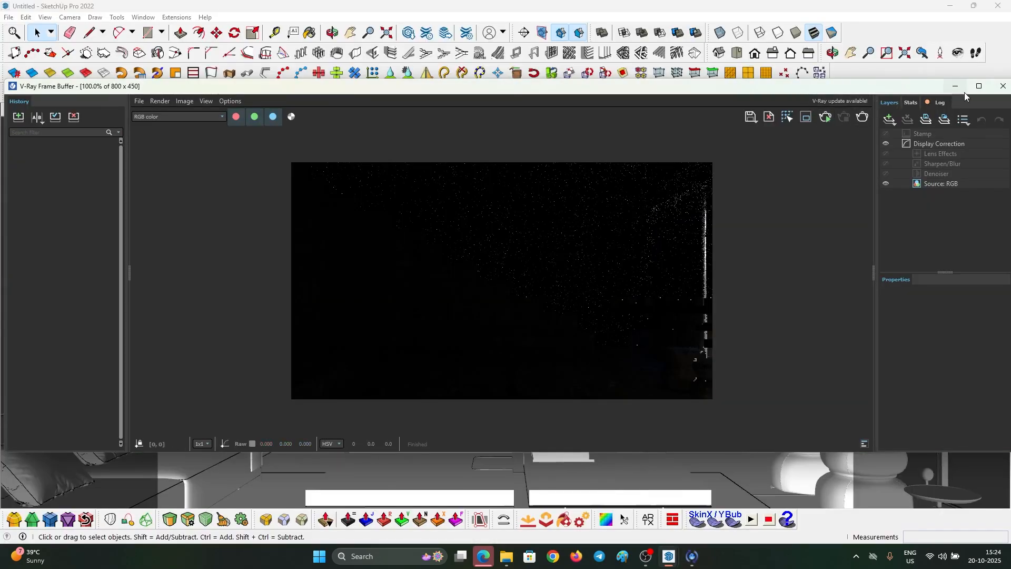
double_click(964, 90)
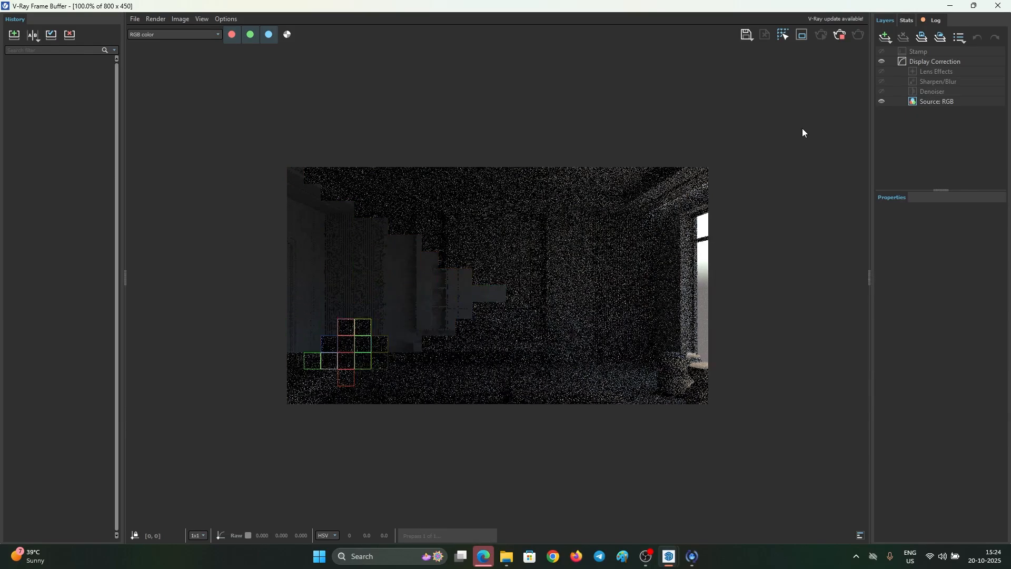
scroll(564, 310, up, 1)
scroll(636, 349, down, 1)
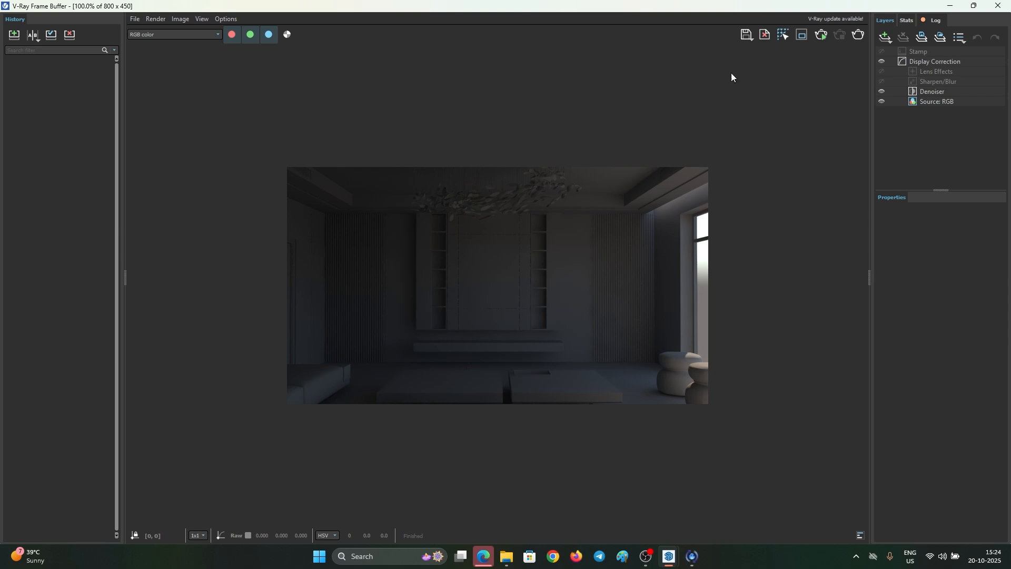
scroll(679, 200, up, 1)
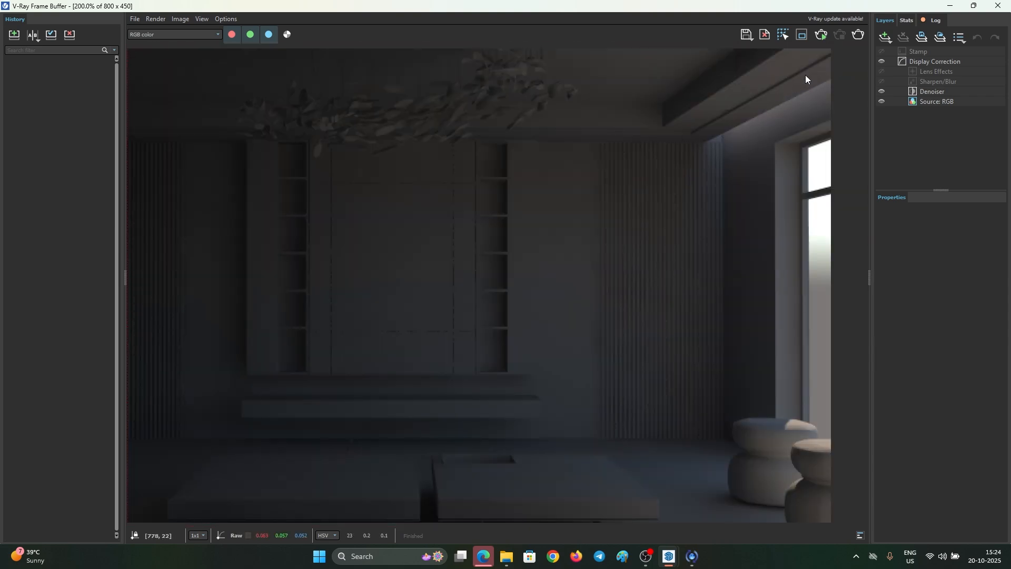
drag(744, 3, 573, 267)
mouse_move(774, 141)
middle_down()
mouse_move(628, 228)
mouse_move(631, 272)
middle_up()
drag(599, 266, 637, 409)
- Orbit outside the room and delete the curtain strip along the right wall
scroll(683, 224, down, 5)
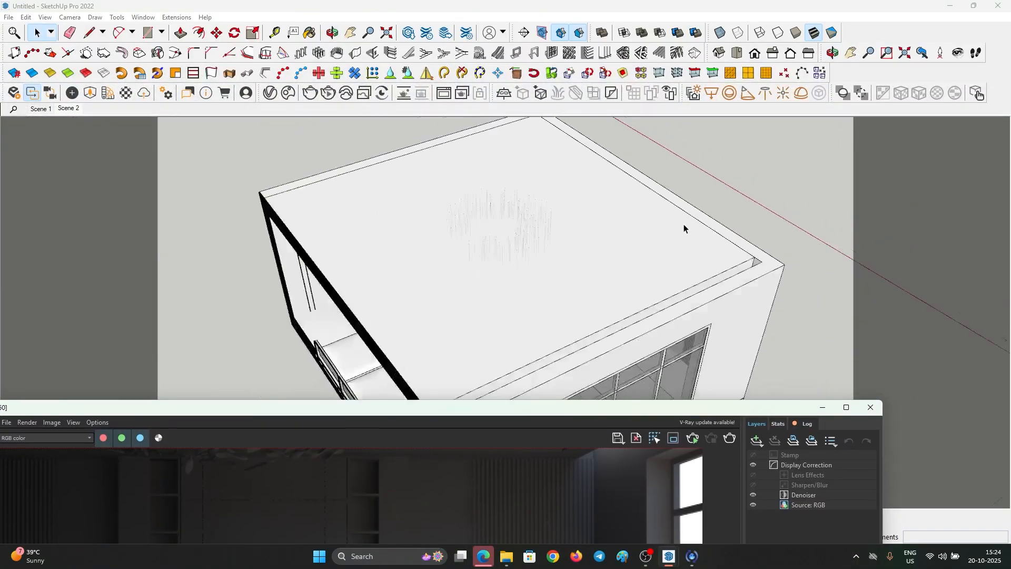
middle_drag(554, 235, 611, 242)
click(652, 250)
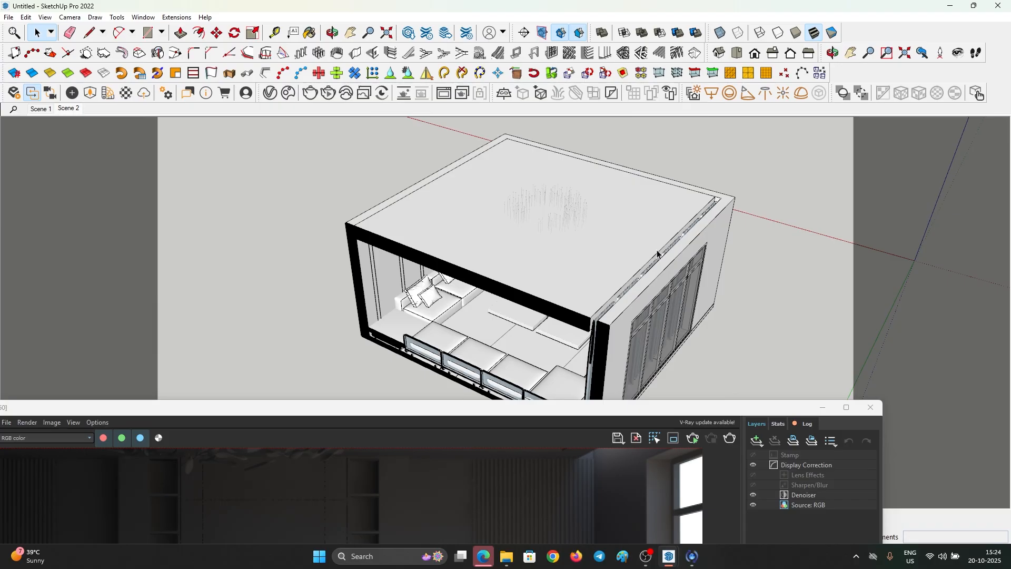
key(Delete)
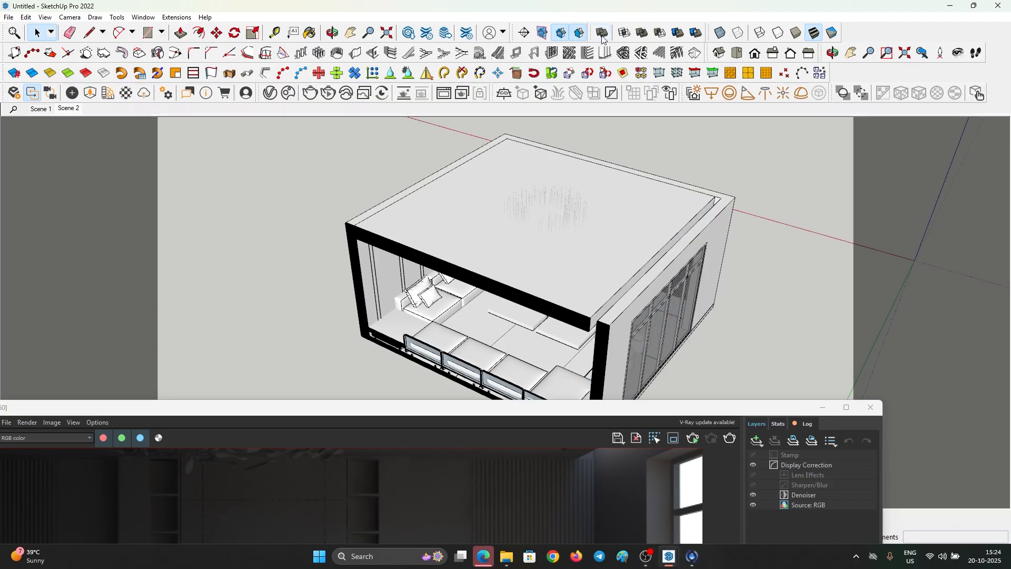
- Turn off section cuts and close the roof with a rectangle pushed up into a 1-unit slab
click(568, 34)
key(r)
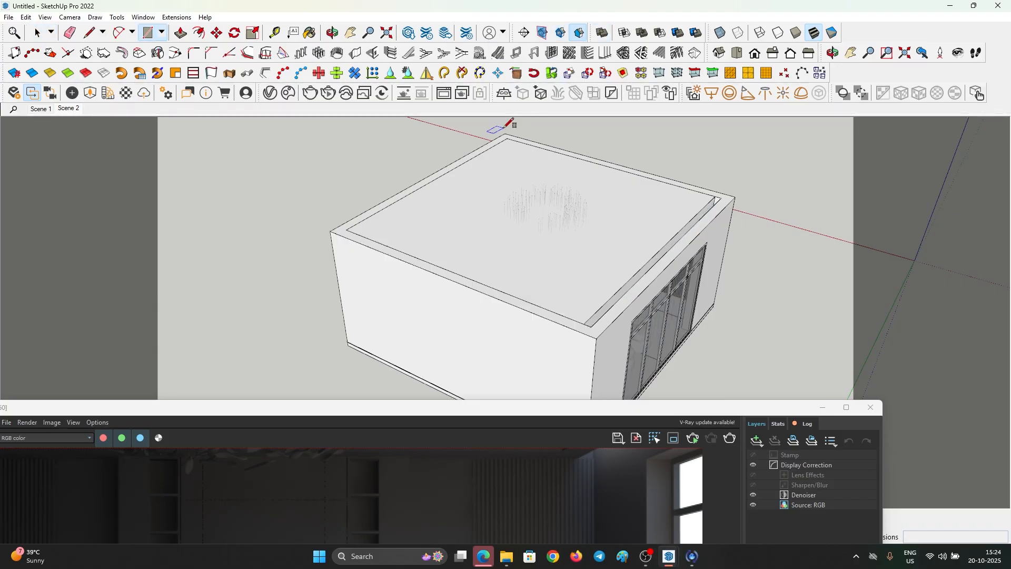
click(504, 133)
click(588, 320)
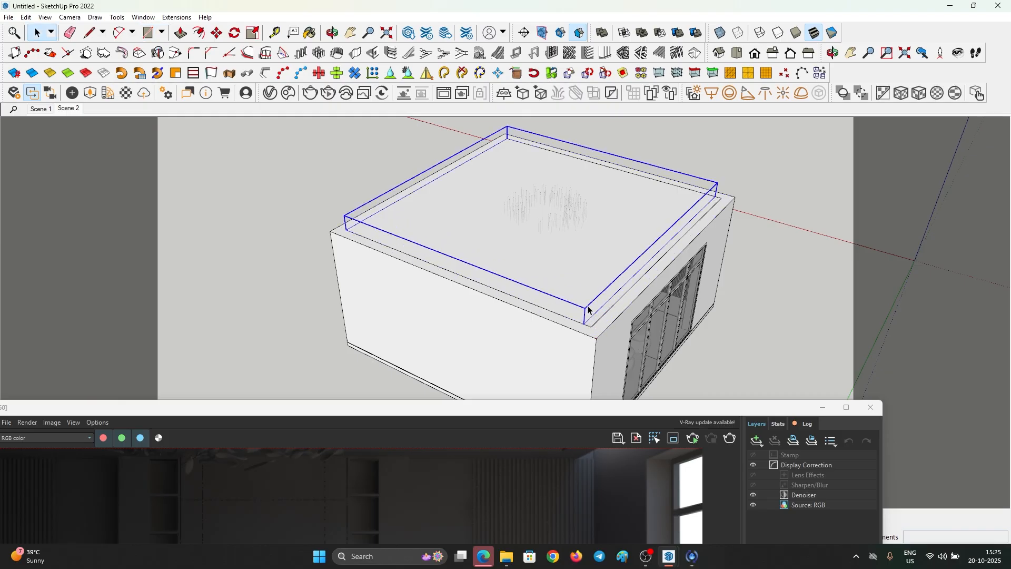
key(p)
drag(583, 314, 568, 302)
text(1)
key(Return)
key(space)
click(567, 295)
click(846, 408)
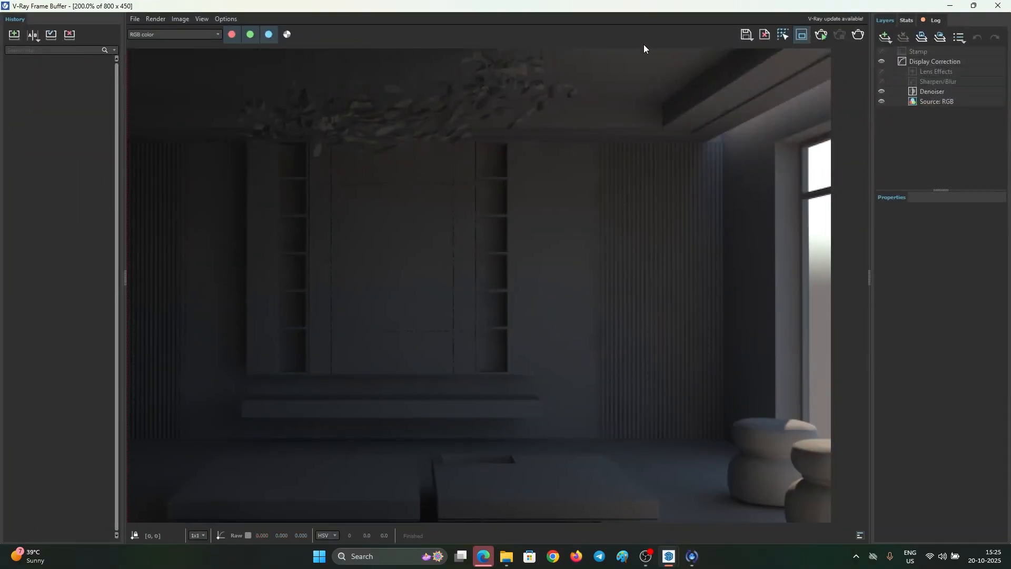
- Test-render a region over the upper-right corner, then turn region rendering off
drag(673, 68, 827, 191)
drag(827, 71, 825, 43)
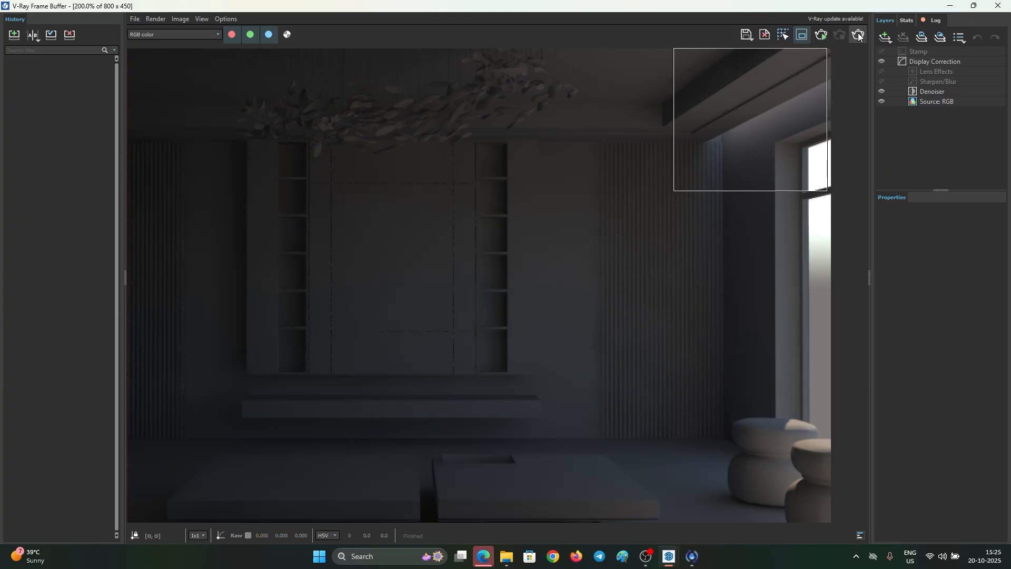
click(821, 34)
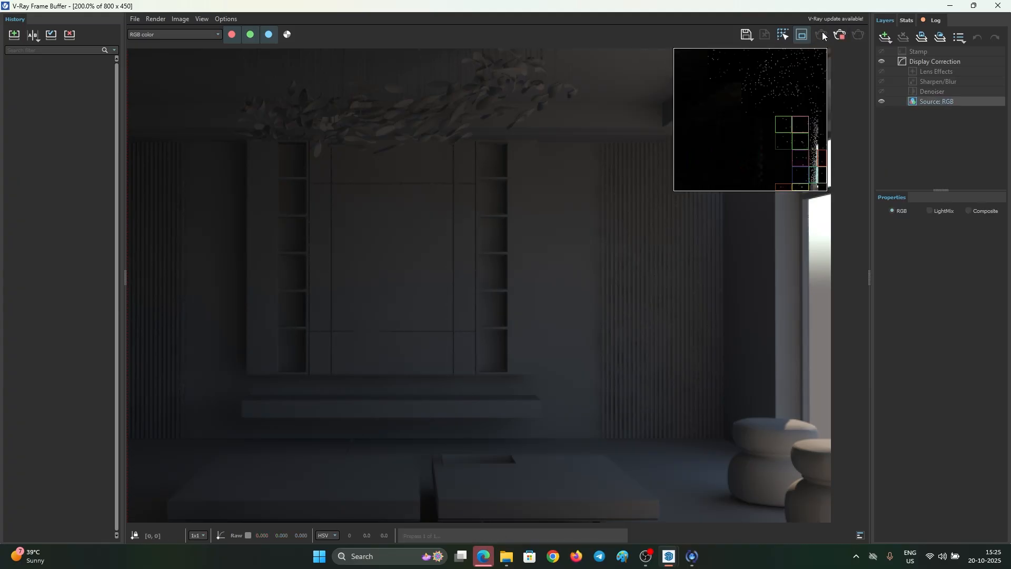
click(807, 34)
double_click(646, 175)
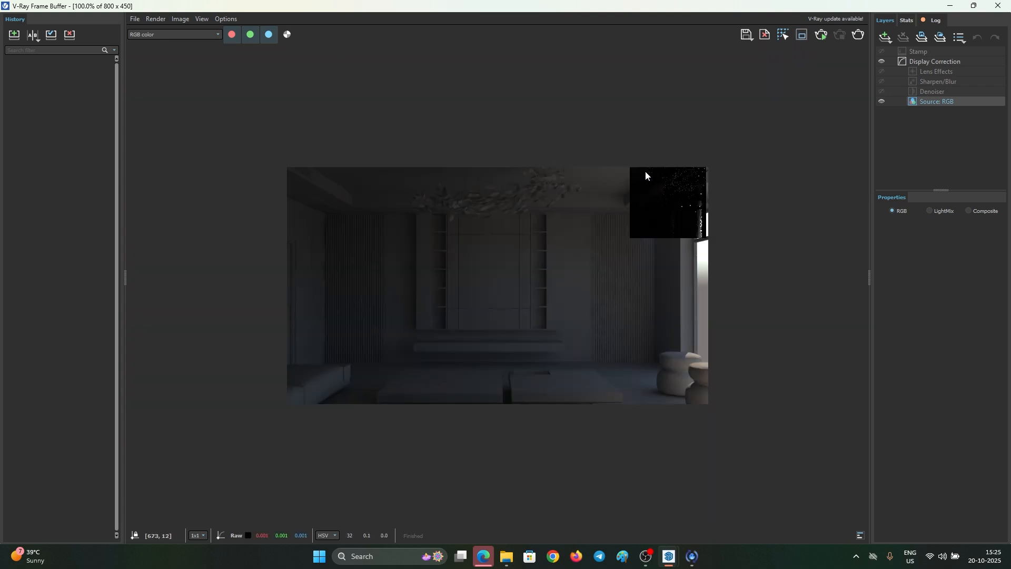
- Start interactive rendering and restore the frame buffer to a normal window on the left
click(824, 38)
drag(606, 2, 578, 66)
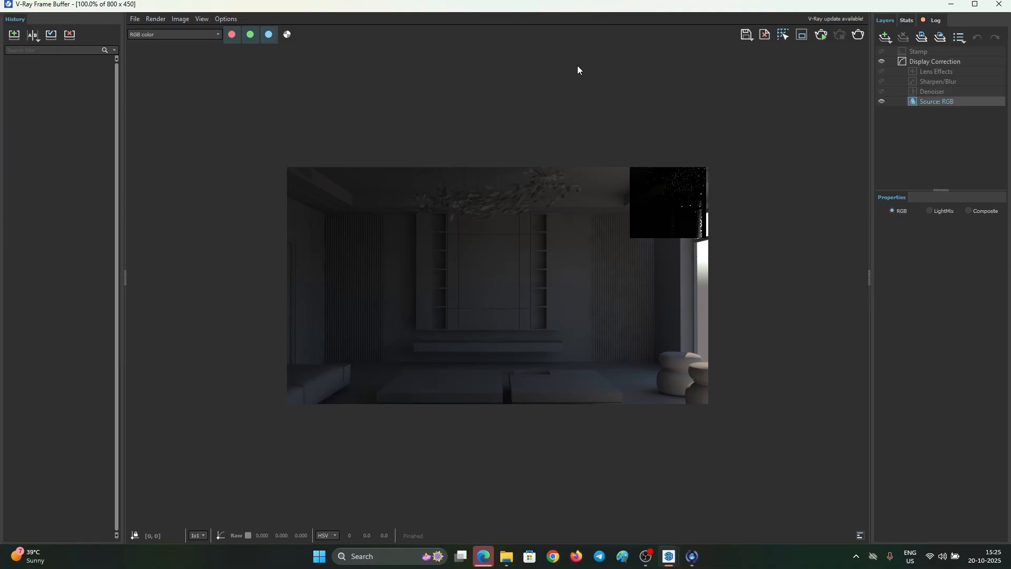
double_click(589, 4)
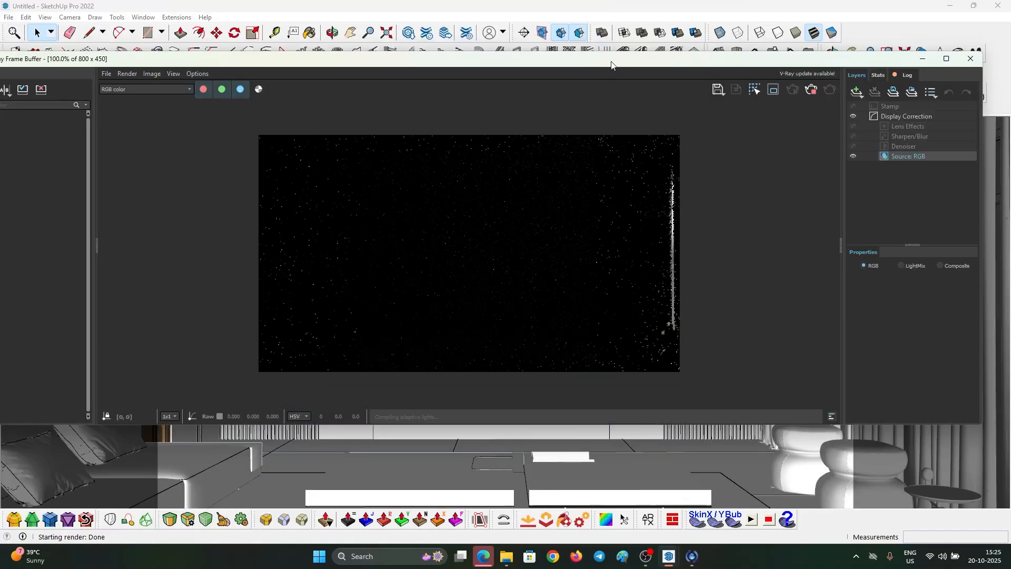
drag(611, 64, 538, 72)
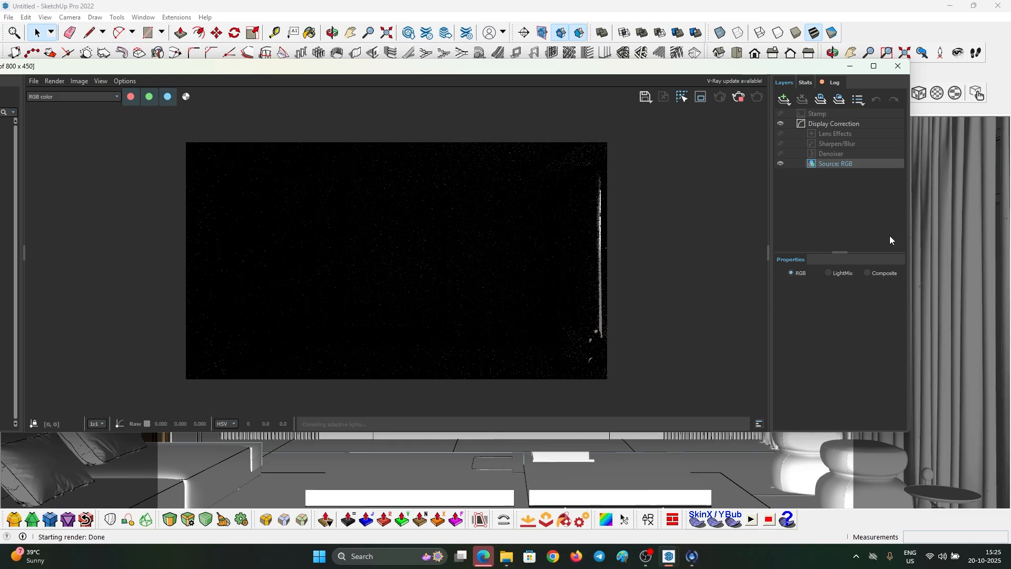
click(768, 250)
- Shrink and move the frame buffer aside, collapse its history panel, and orbit to see the room
drag(464, 76, 581, 73)
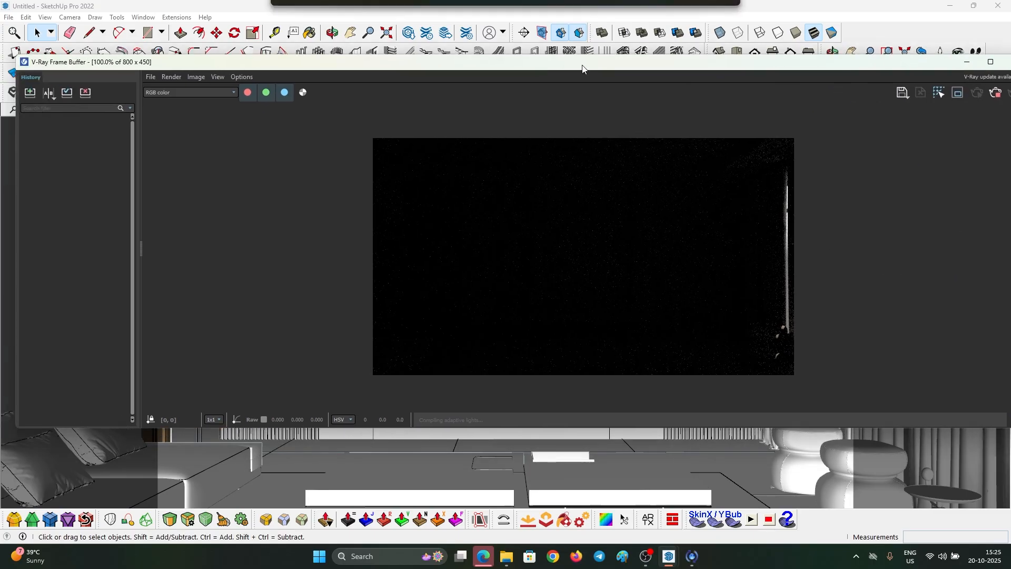
drag(141, 246, 10, 204)
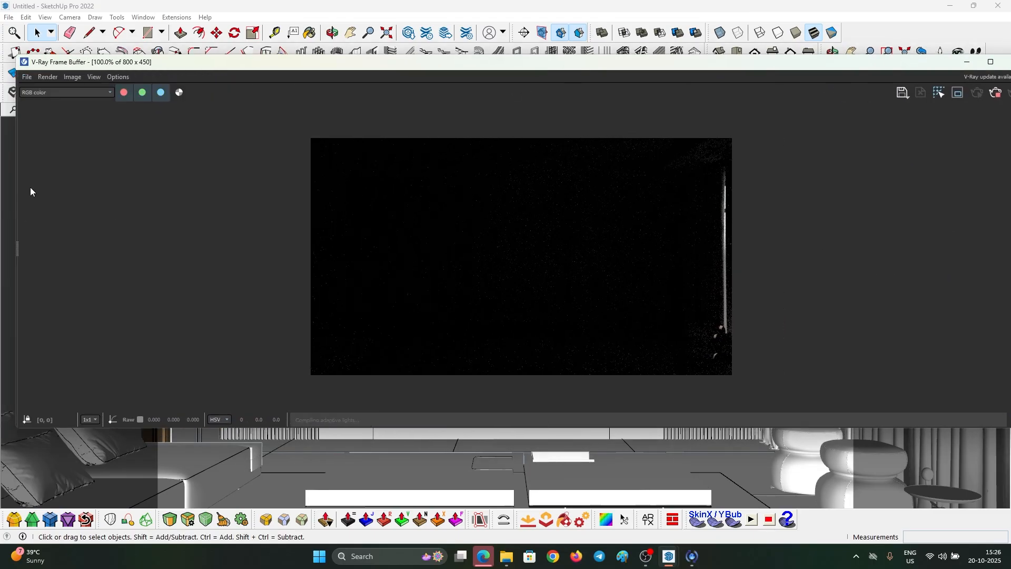
mouse_move(16, 184)
mouse_down()
mouse_move(450, 189)
mouse_move(18, 185)
mouse_up()
drag(15, 112, 649, 148)
drag(705, 69, 85, 86)
scroll(272, 252, down, 1)
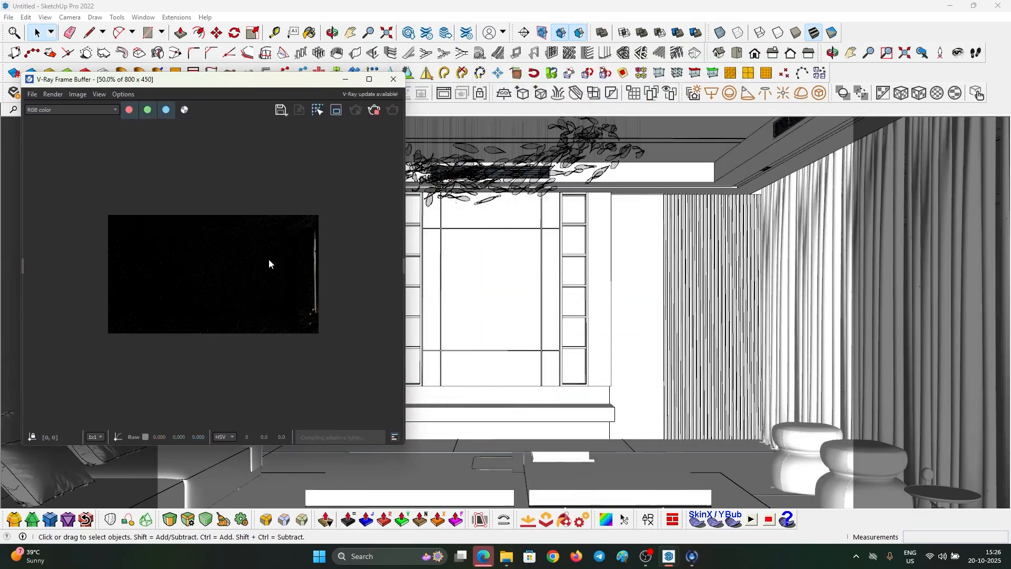
drag(596, 301, 658, 319)
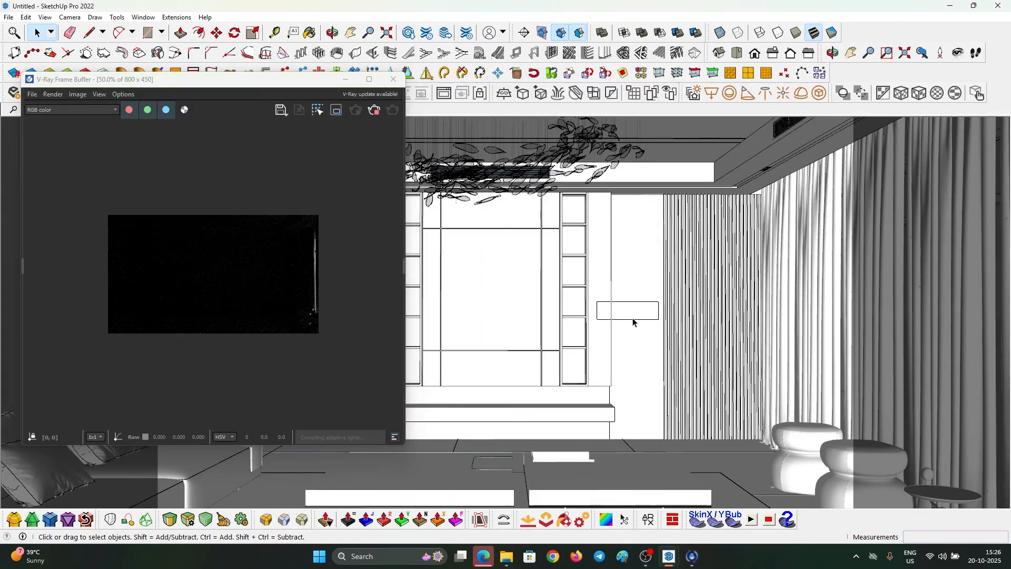
scroll(632, 318, down, 3)
middle_drag(627, 317, 719, 341)
scroll(720, 343, down, 3)
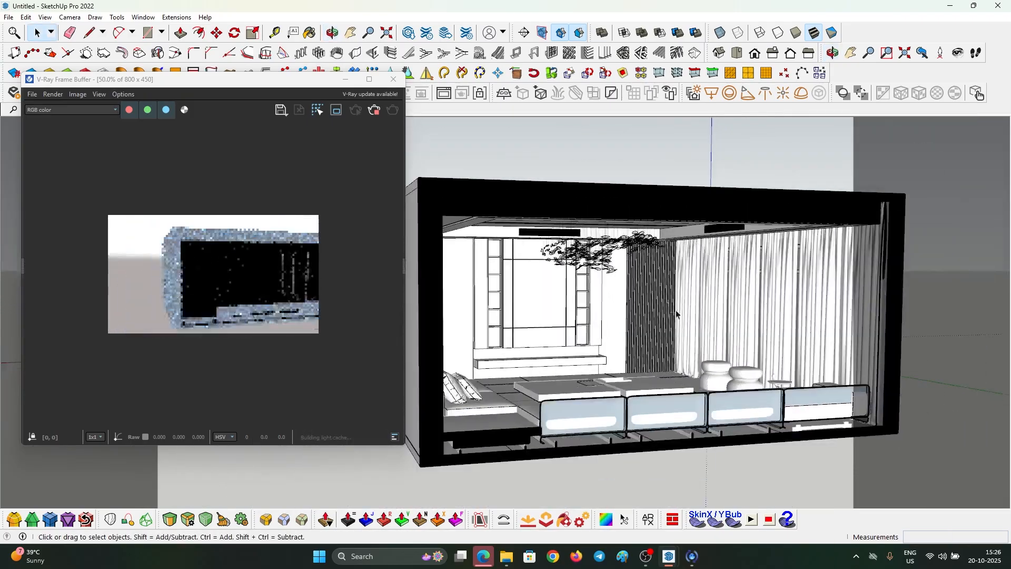
scroll(720, 343, up, 6)
drag(280, 80, 245, 140)
- In Scene 2, hide the curtains in front of the windows and update the scene
click(69, 109)
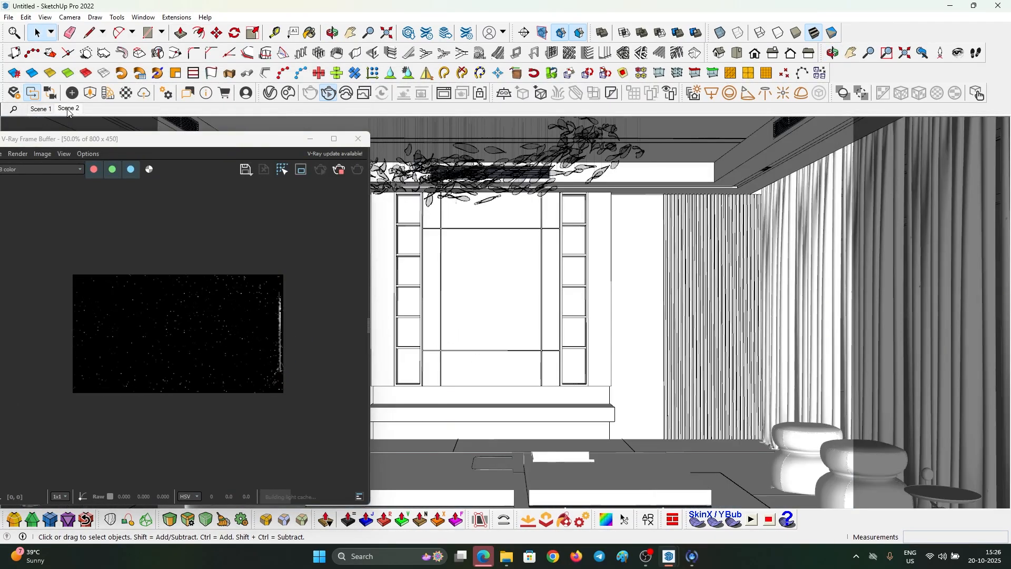
right_click(808, 198)
click(832, 228)
right_click(62, 108)
click(96, 154)
- Reopen the V-Ray render settings beside the frame buffer
drag(141, 145, 135, 117)
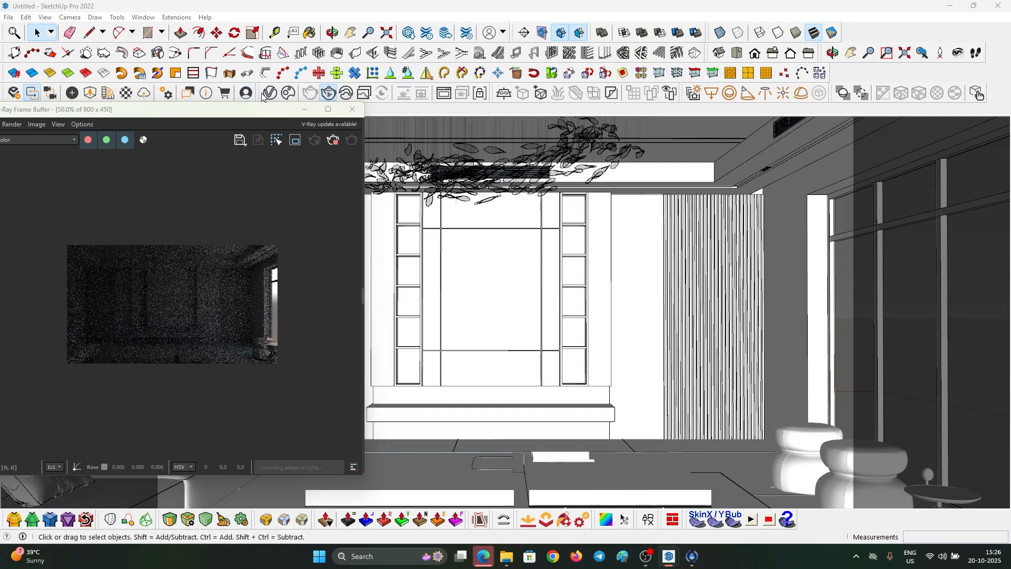
click(270, 93)
drag(376, 93, 498, 114)
scroll(219, 281, up, 1)
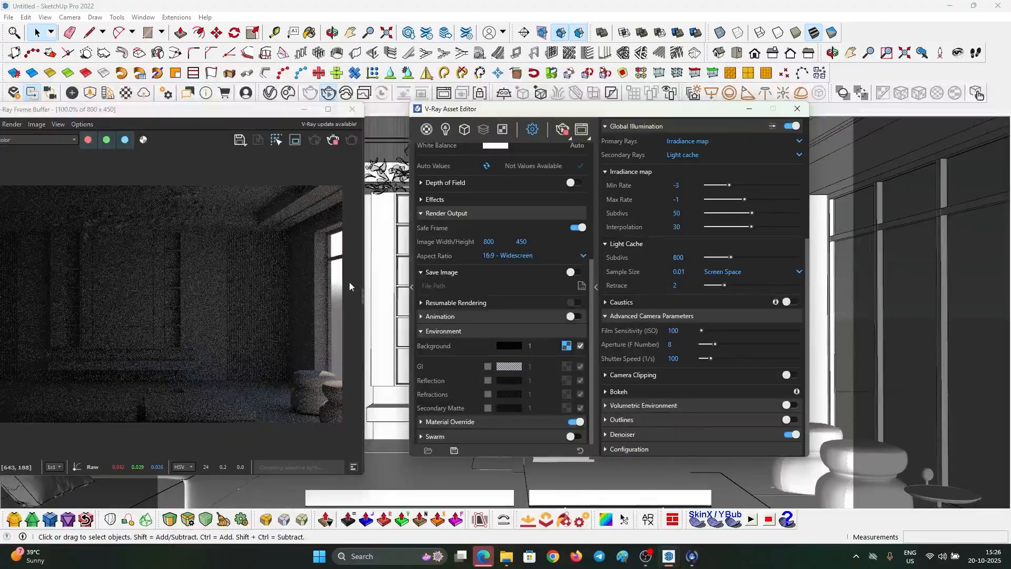
- Enable Custom Orientation on SunLight and angle it about 299.5° horizontal, 35.2° vertical
click(445, 132)
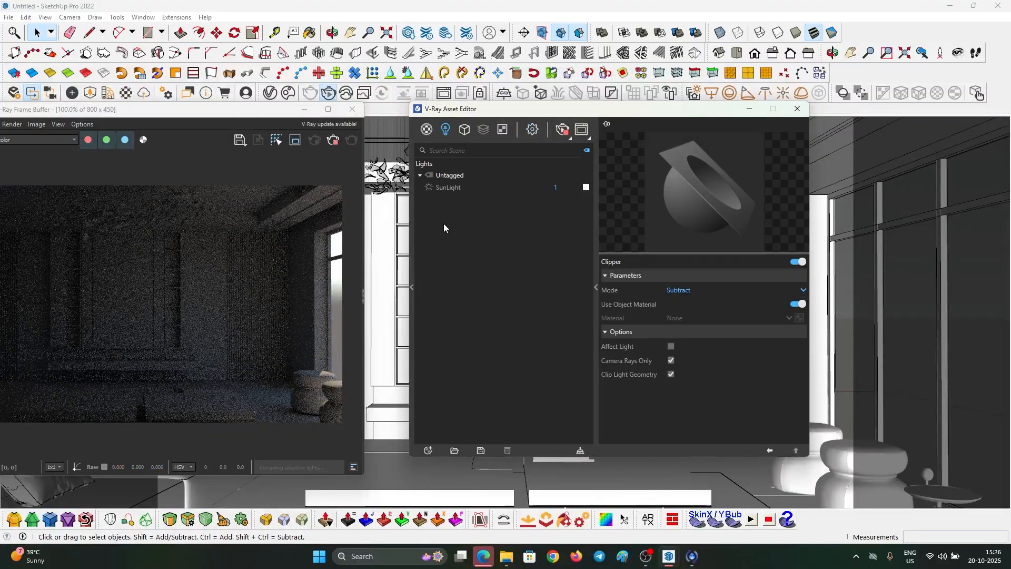
click(452, 188)
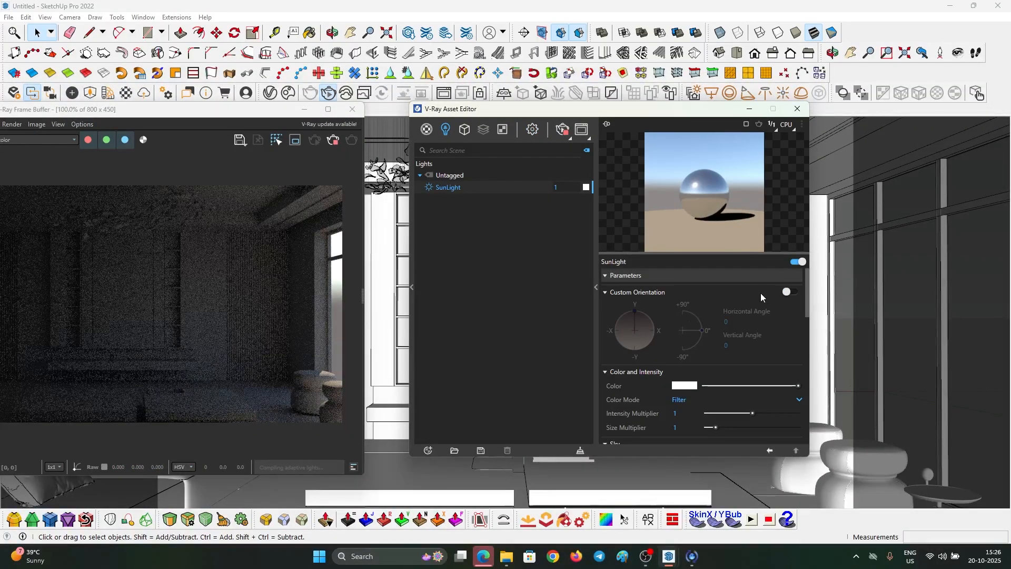
click(792, 292)
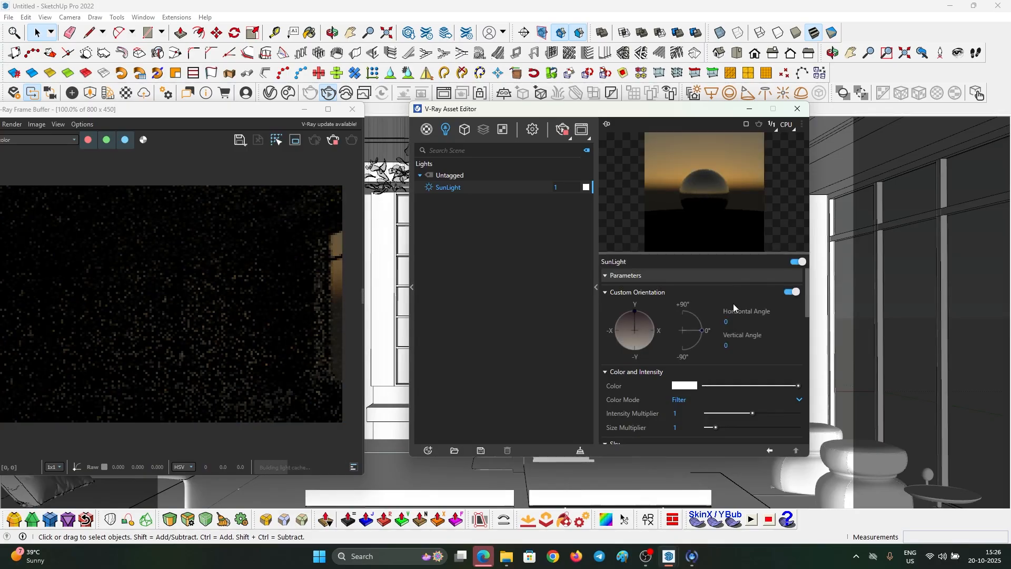
drag(702, 331, 706, 314)
drag(636, 316, 610, 317)
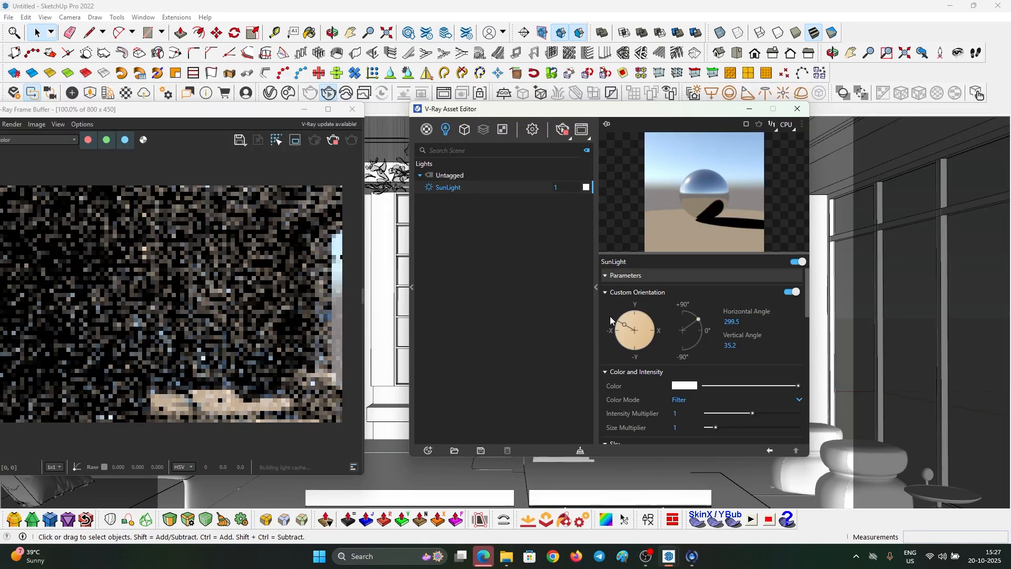
- Restart interactive rendering and set the sun to 276.4° horizontal and 35° vertical
click(332, 141)
click(315, 141)
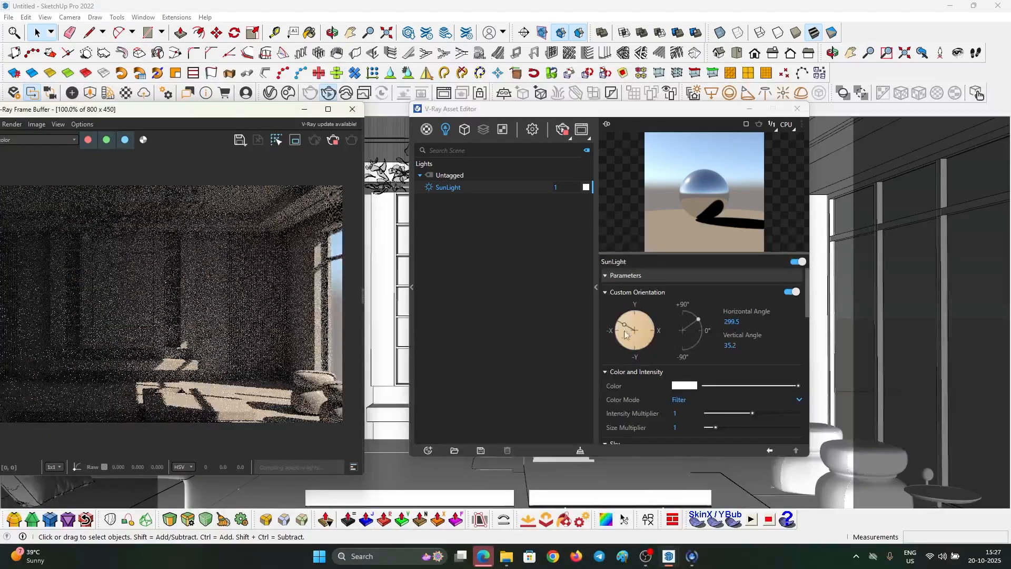
drag(622, 325, 624, 330)
key(Tab)
text(35)
key(Return)
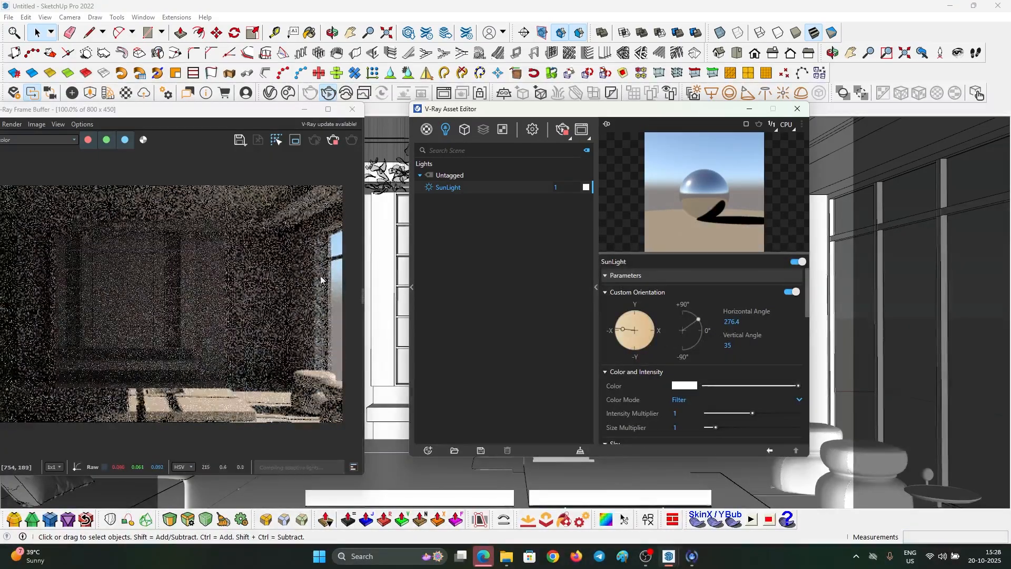
- Set the sun's Size Multiplier to 10, then slide it down to 7.3
drag(223, 115, 283, 86)
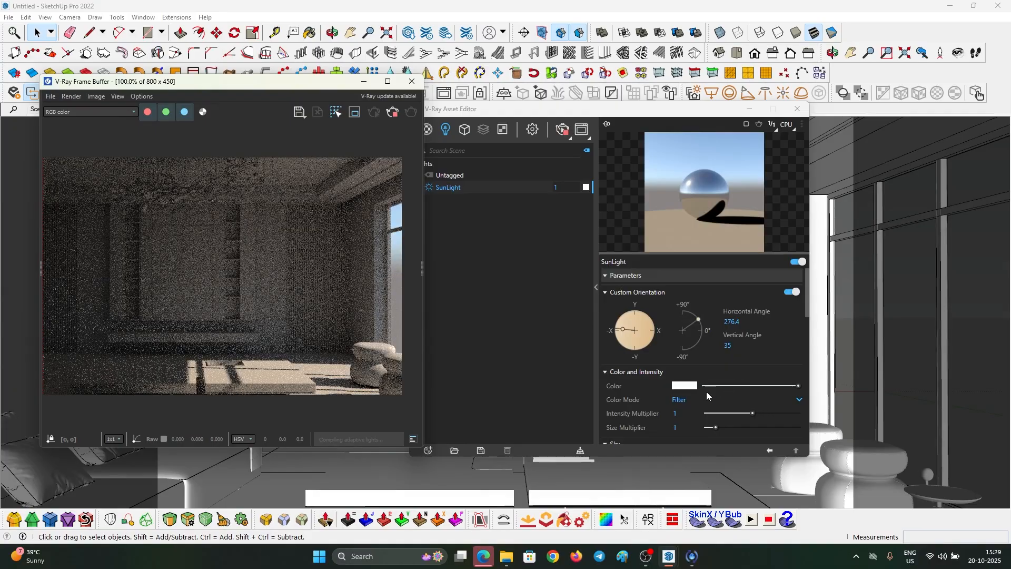
scroll(685, 400, down, 1)
click(683, 375)
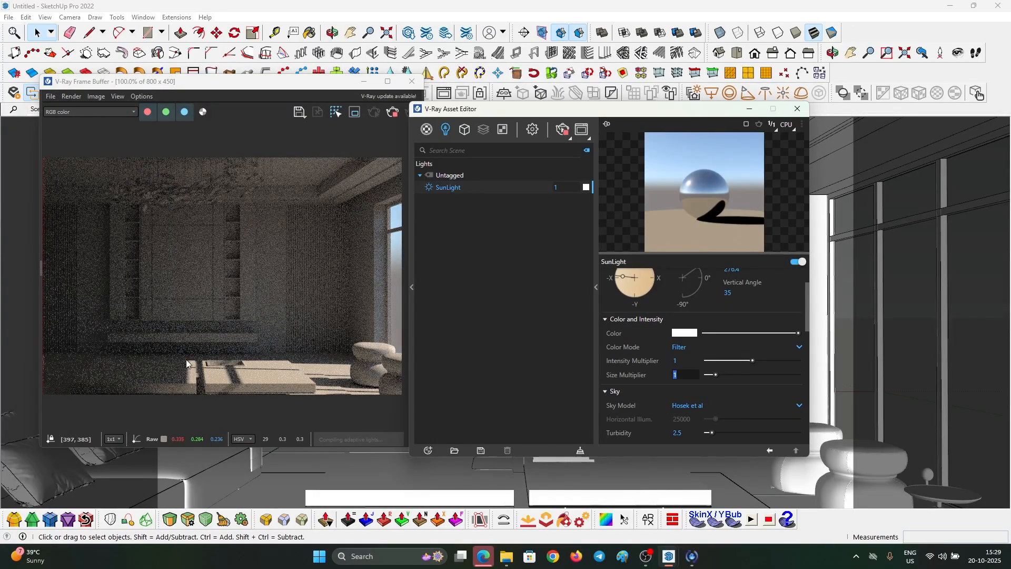
text(10)
key(Return)
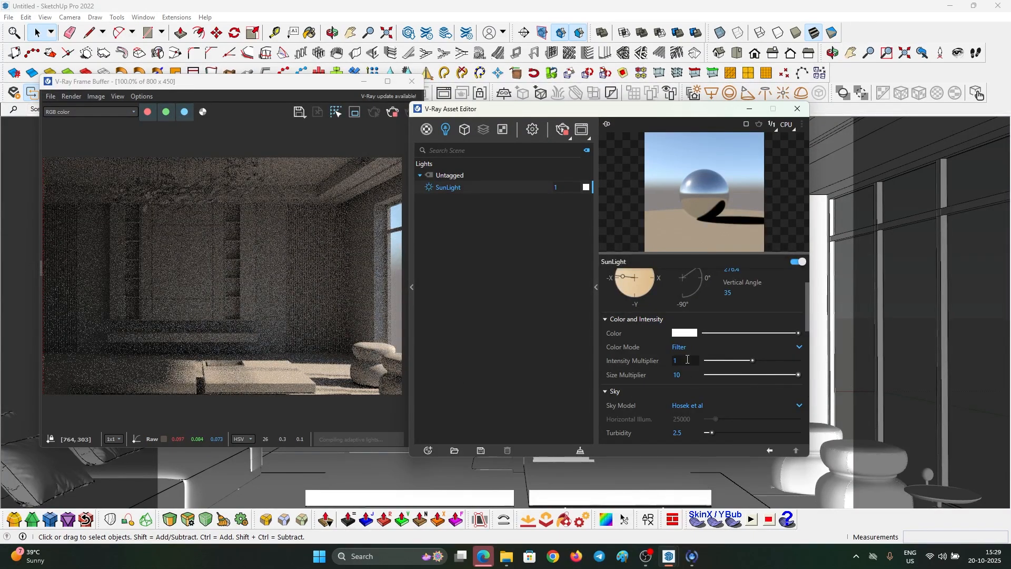
drag(768, 375, 773, 374)
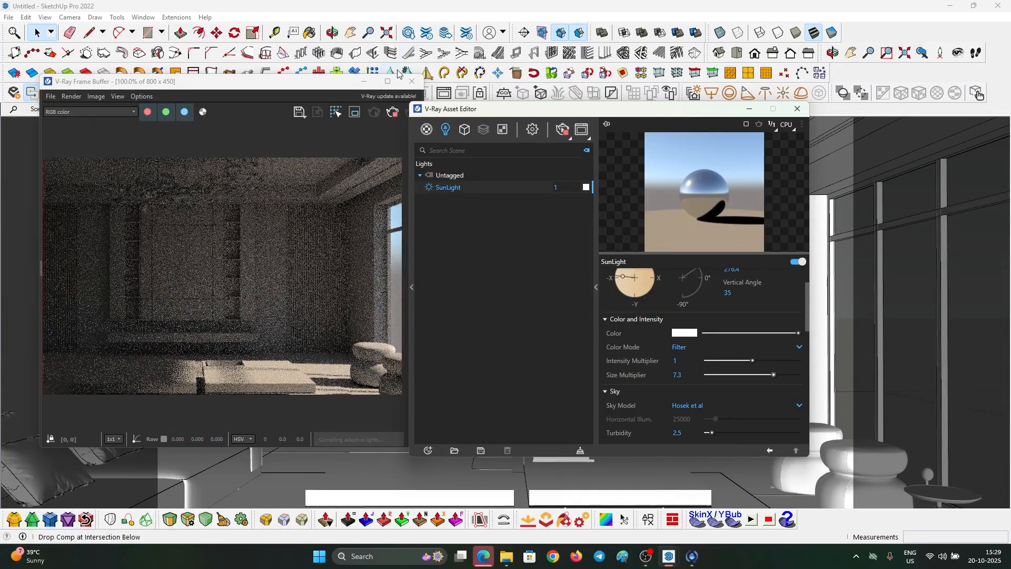
- Open the render settings and collapse every section except Environment
drag(326, 87, 327, 70)
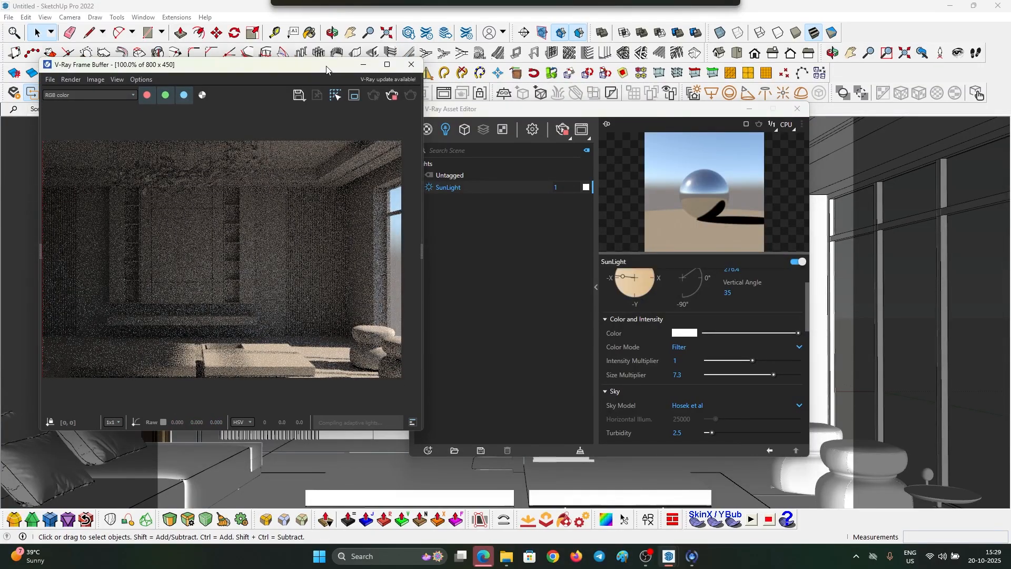
click(466, 253)
click(532, 130)
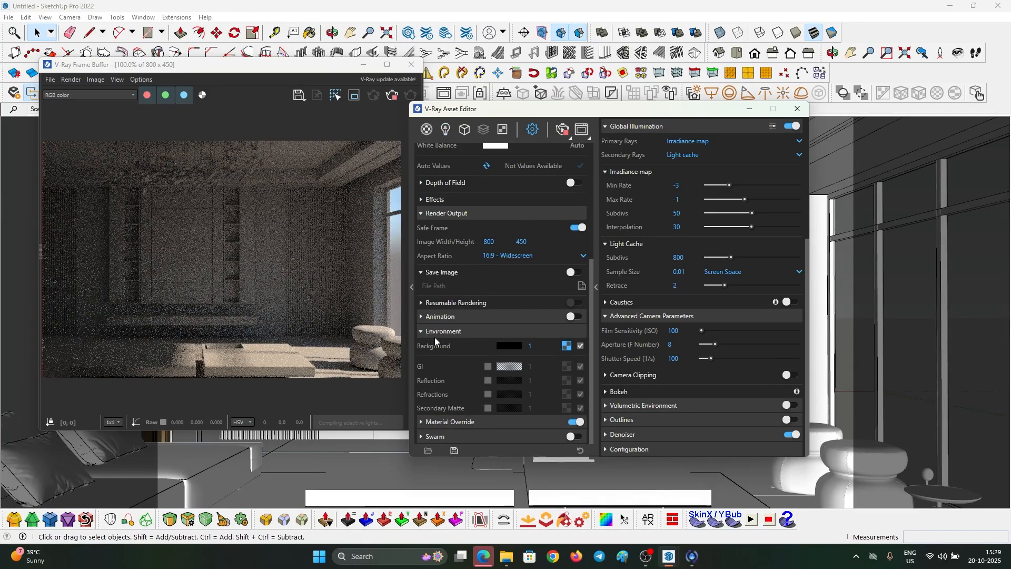
click(436, 331)
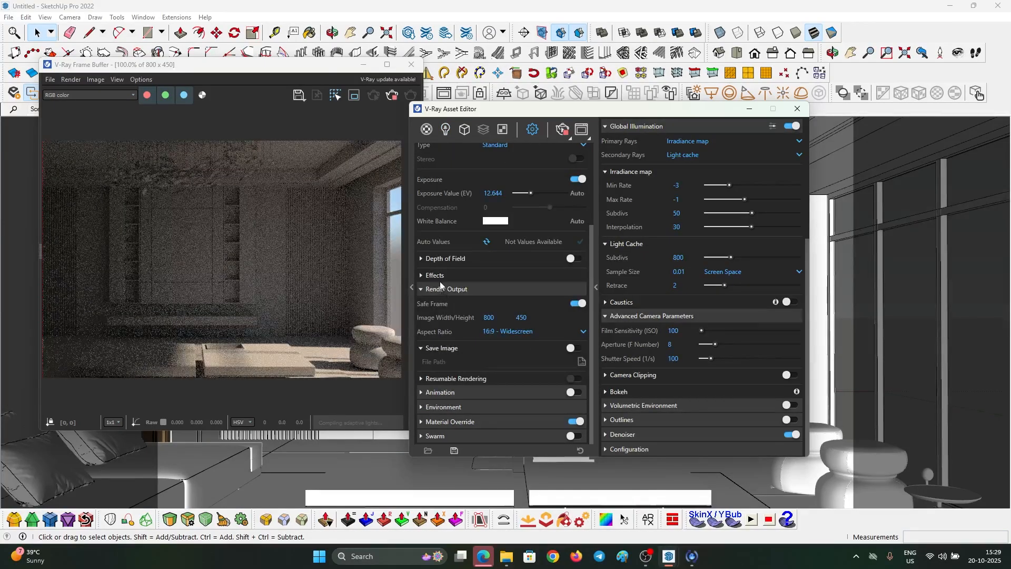
click(441, 287)
click(436, 219)
click(438, 153)
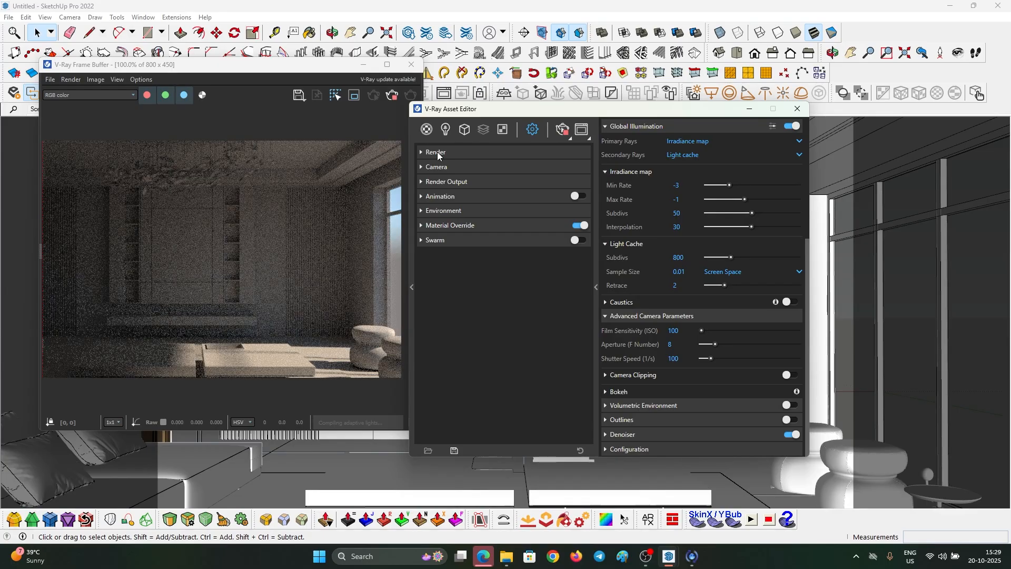
click(435, 210)
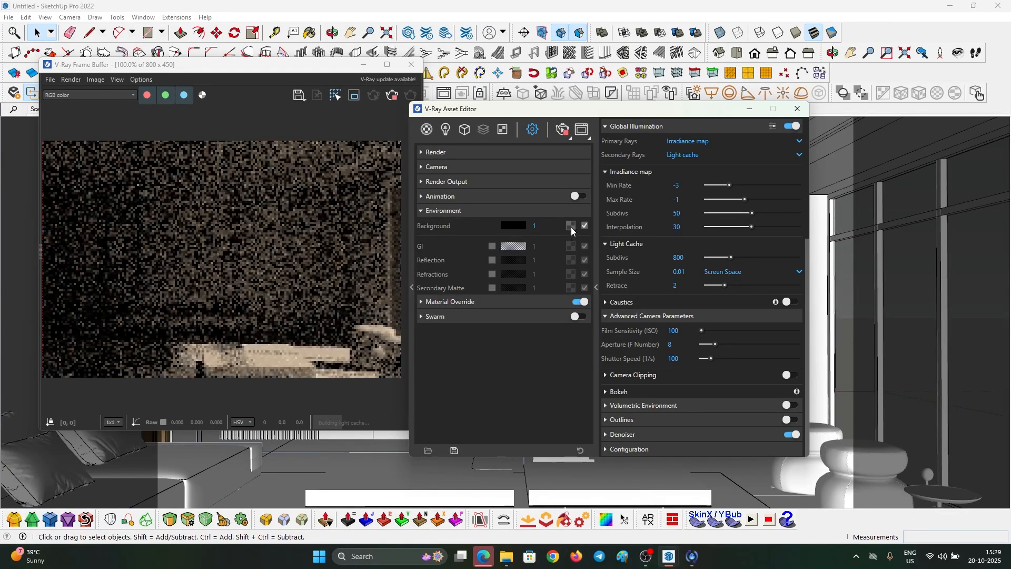
click(571, 226)
click(595, 236)
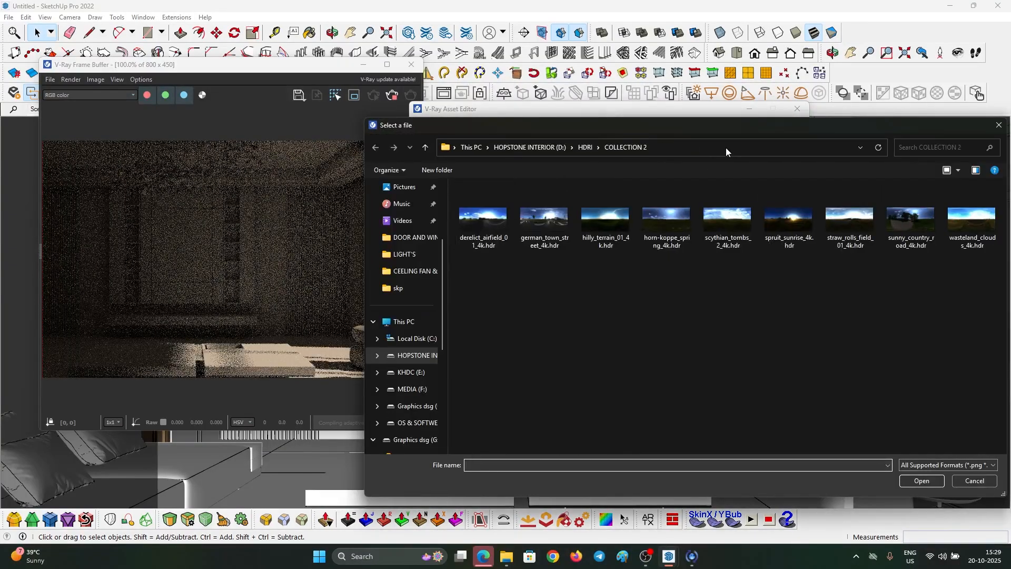
key(Escape)
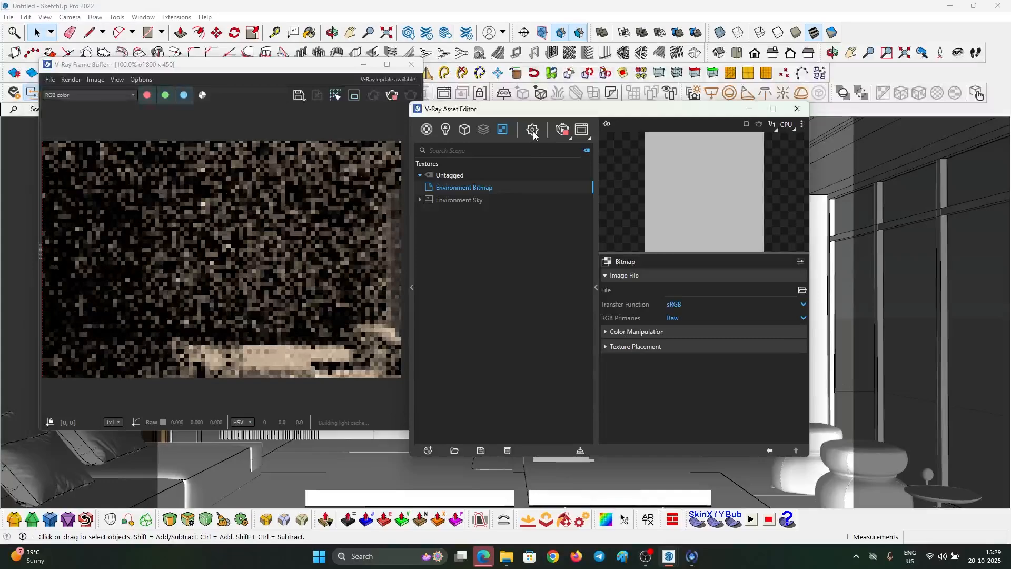
- Clear the Background map and load scythian_tombs_2_4k.hdr as a Bitmap texture
click(533, 129)
right_click(570, 226)
click(588, 263)
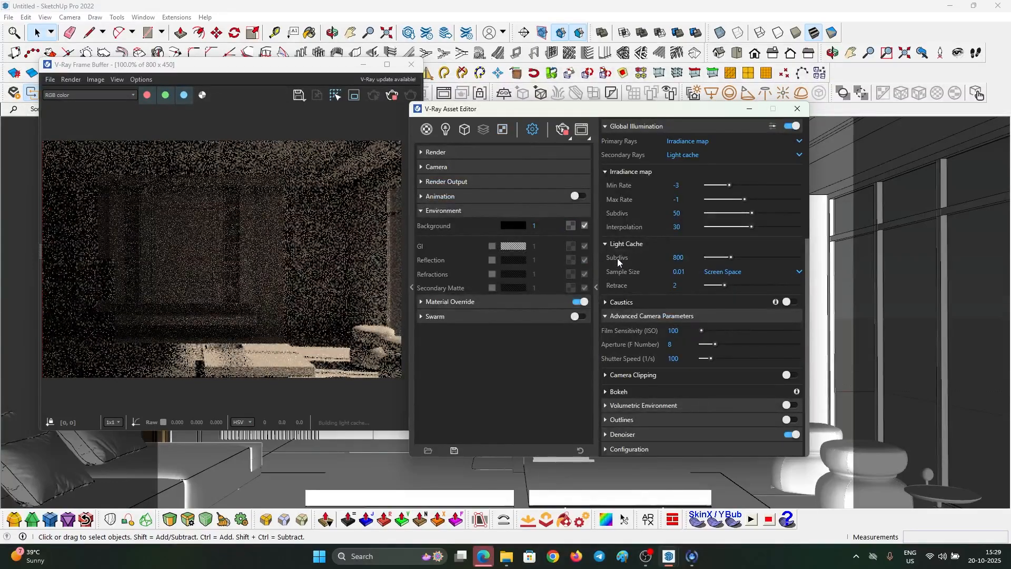
click(571, 226)
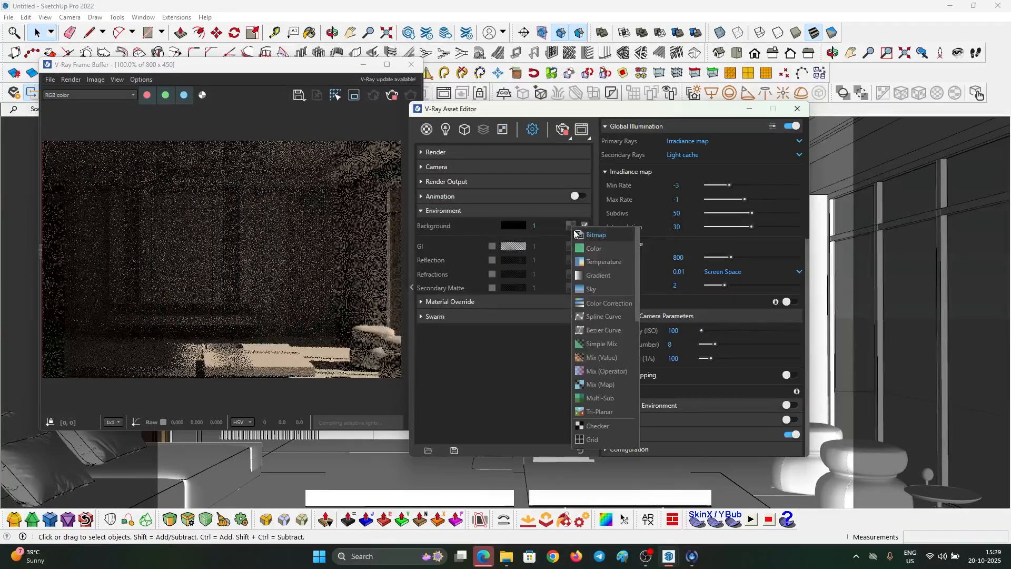
click(579, 235)
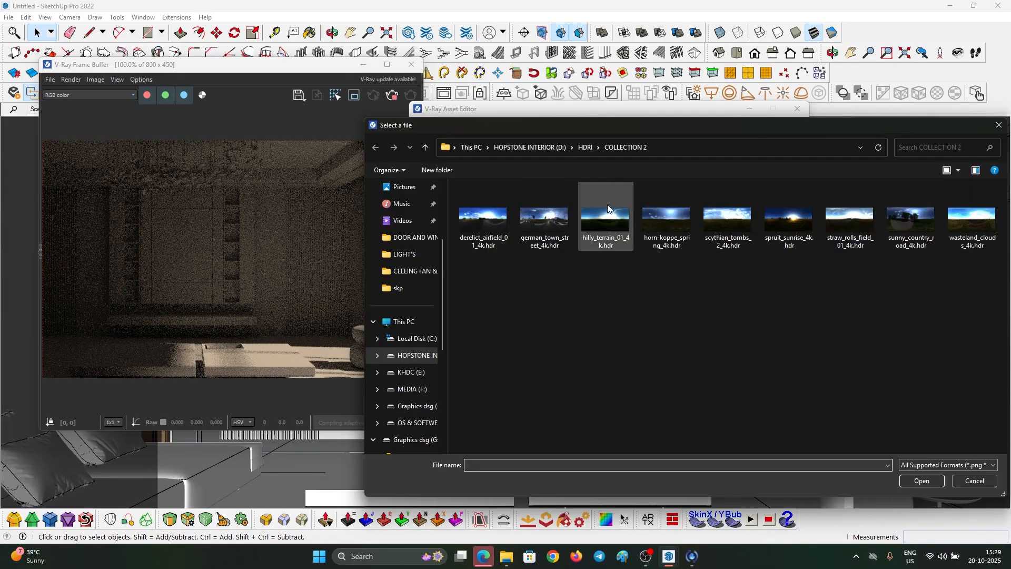
double_click(726, 219)
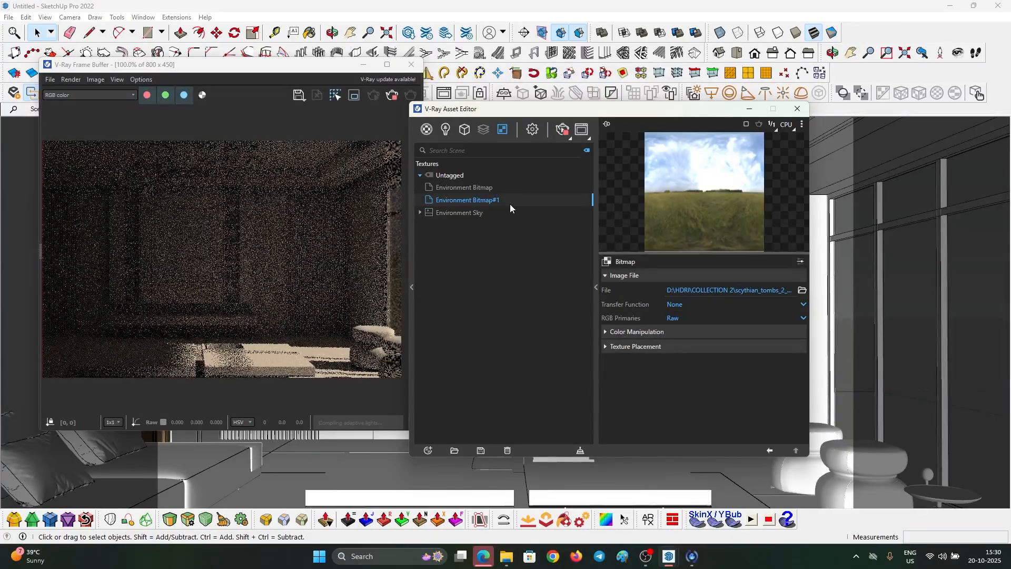
- Enter 100 as the Environment Background intensity
click(533, 129)
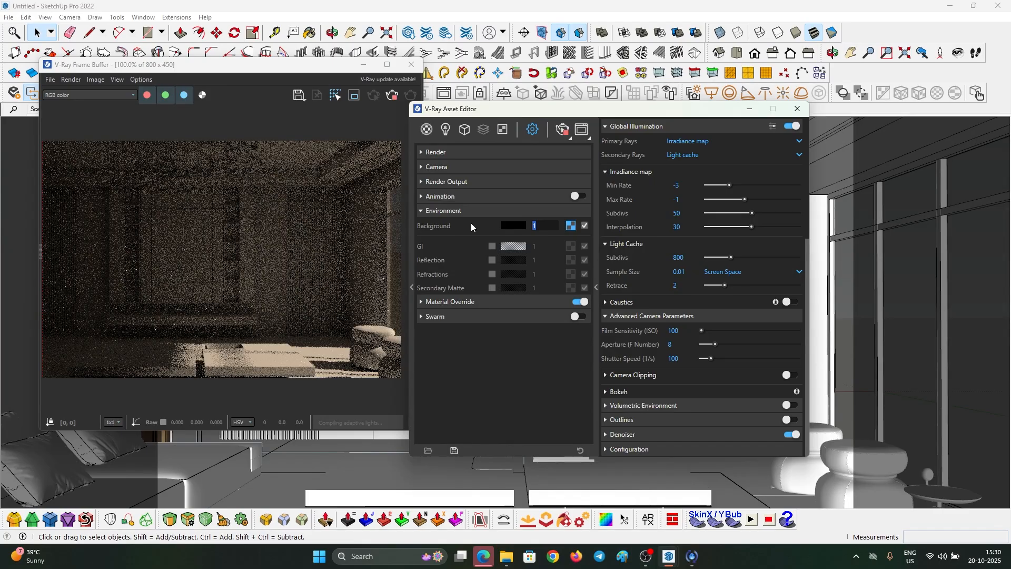
text(100)
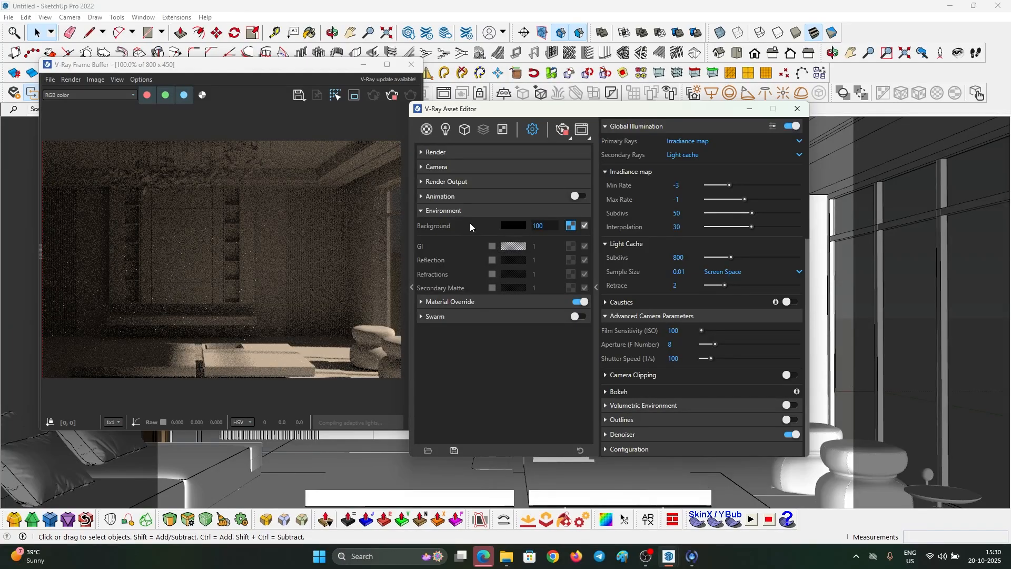
key(Return)
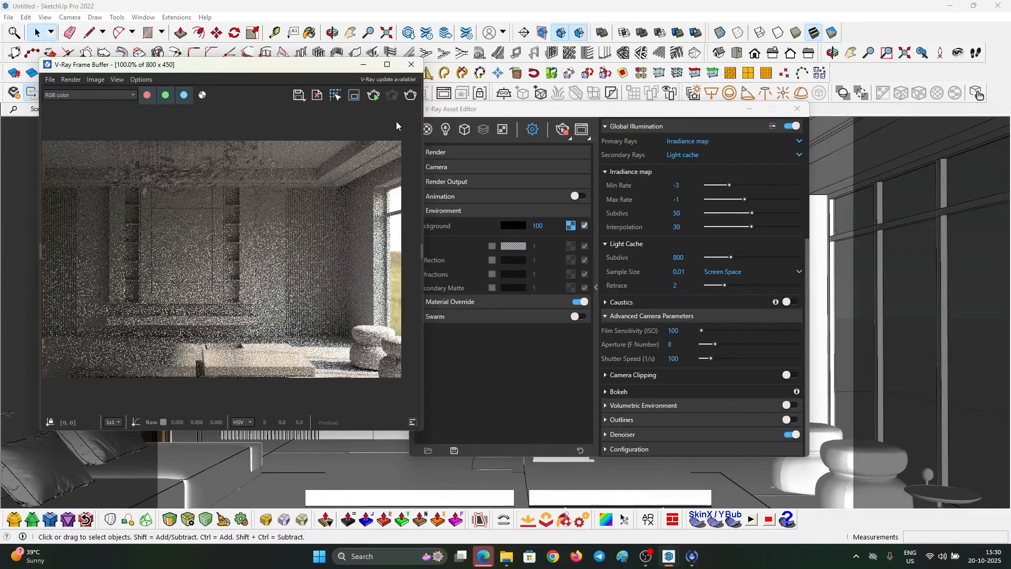
- Start a render, then collapse the Environment section in the V-Ray Asset Editor
click(409, 95)
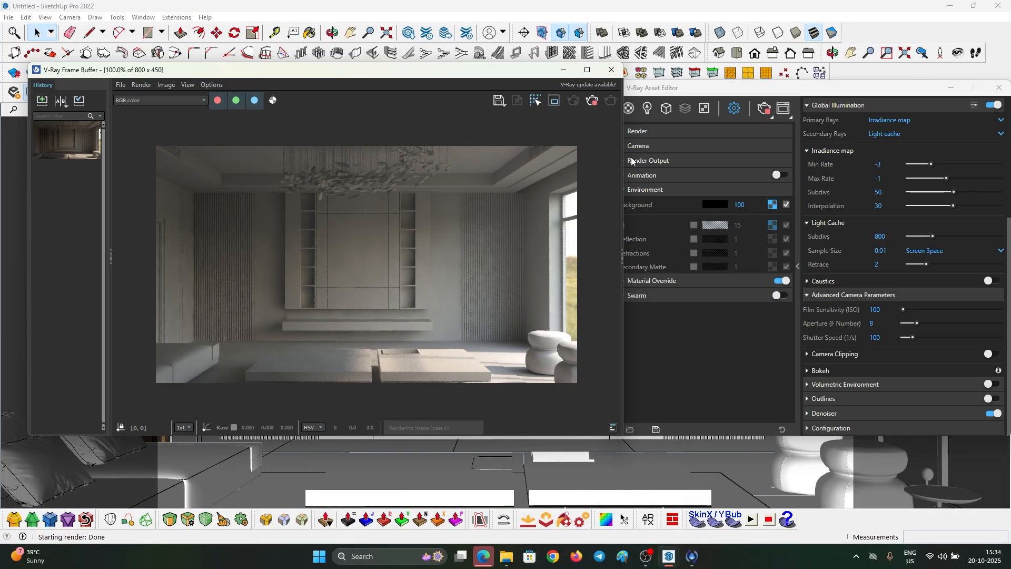
click(697, 325)
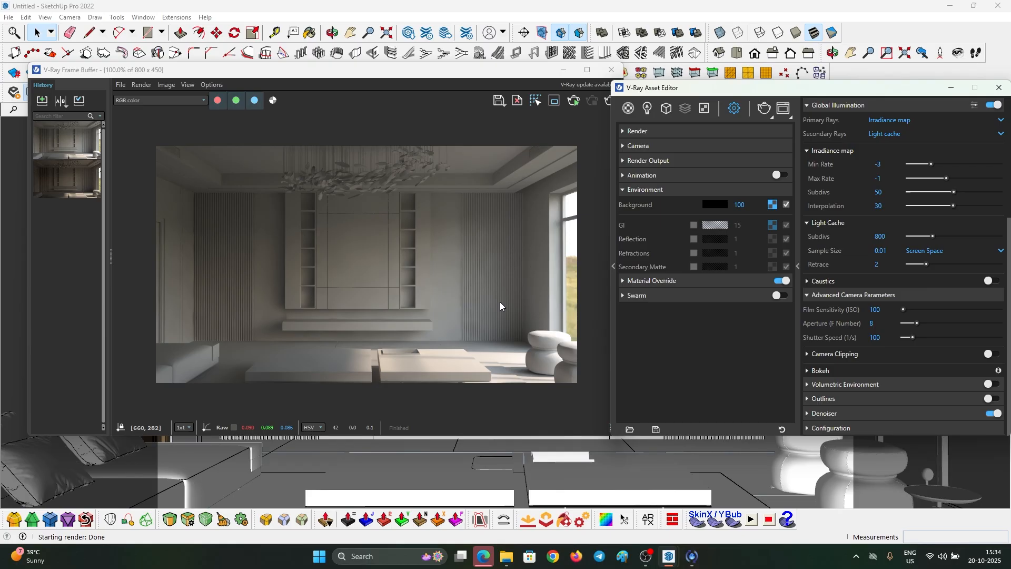
scroll(501, 303, up, 1)
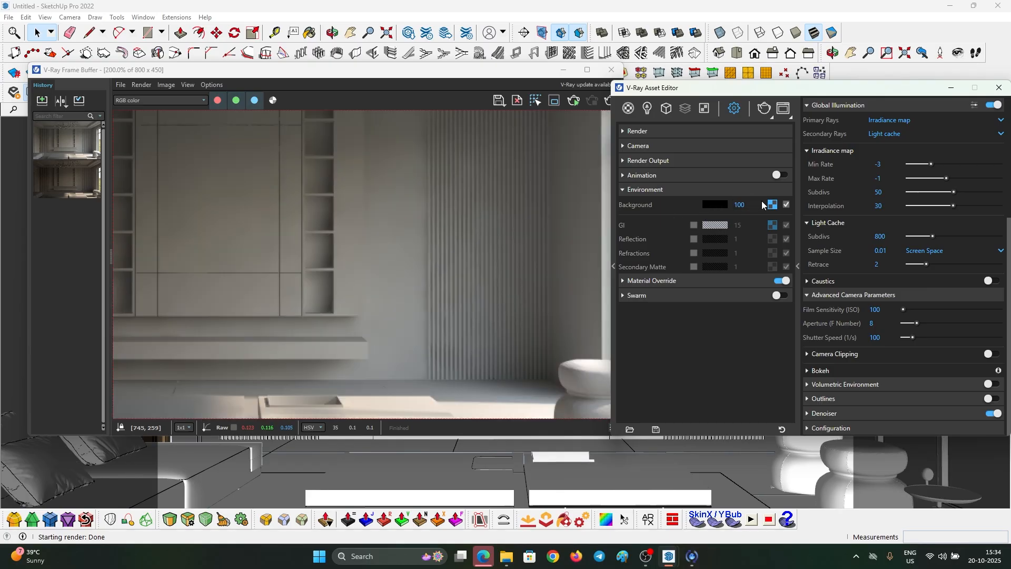
scroll(436, 259, down, 1)
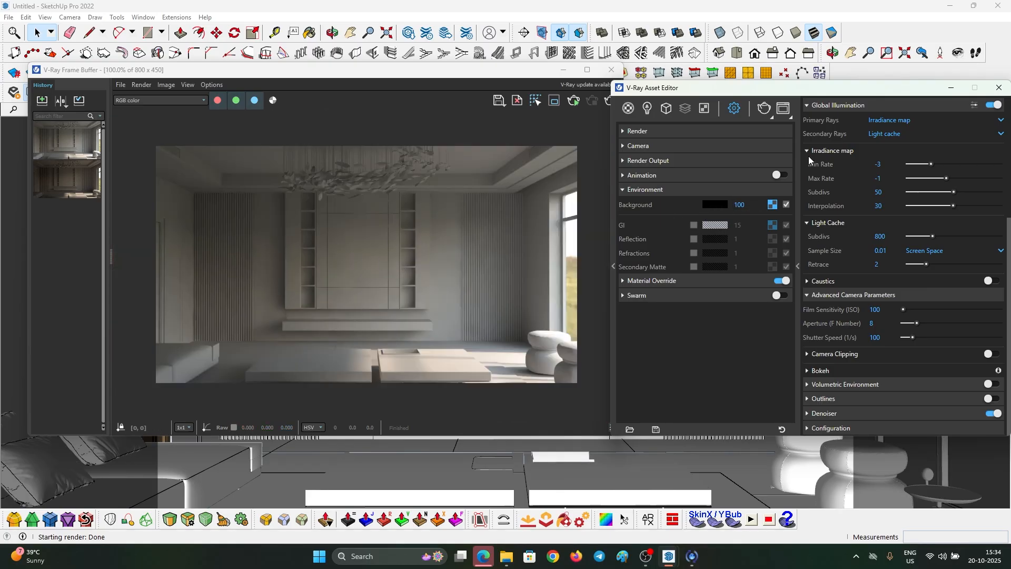
click(636, 191)
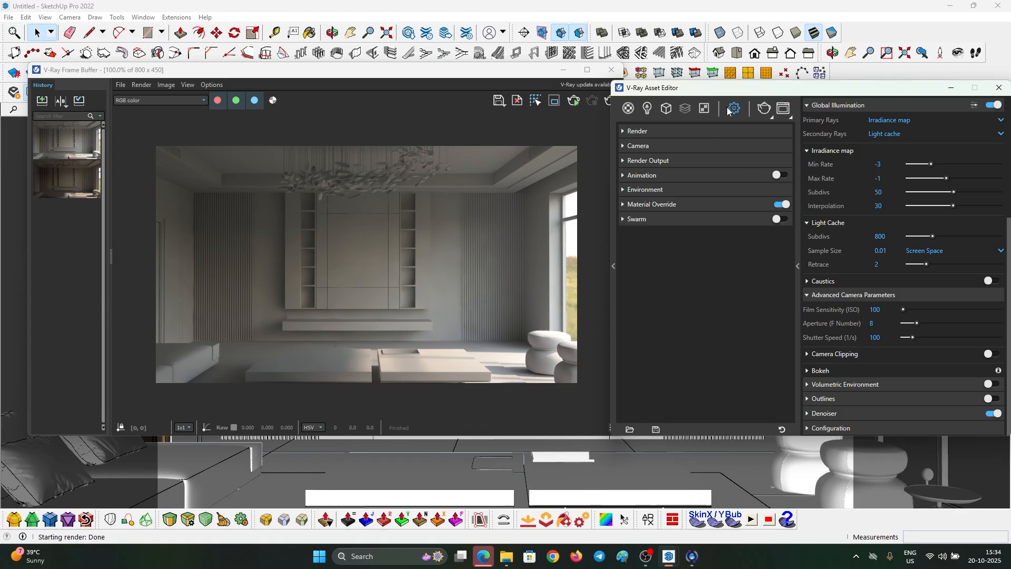
- Set the camera Shutter Speed to 80 and re-render the living room
click(886, 338)
text(80)
key(Return)
click(609, 102)
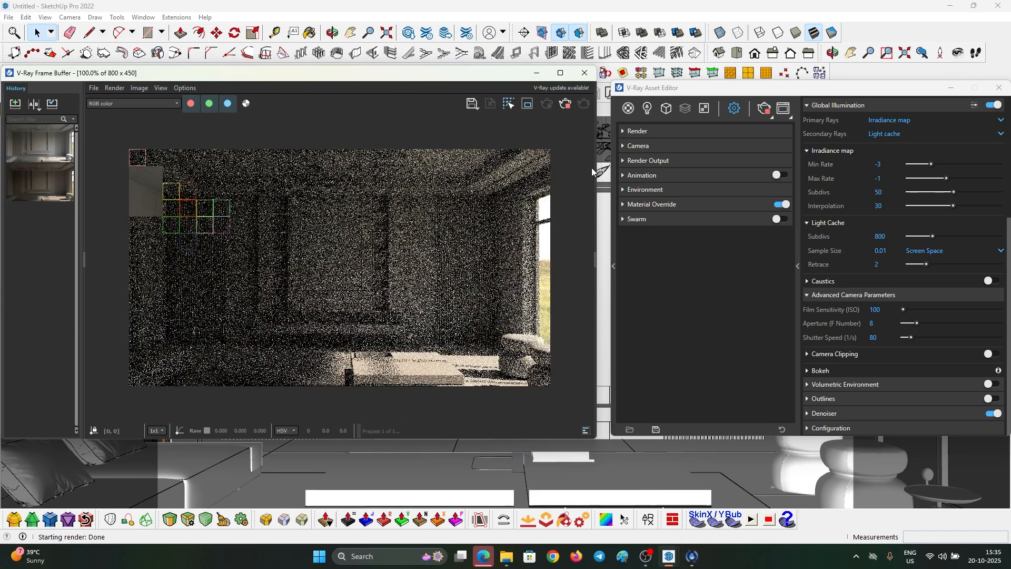
drag(429, 78, 461, 179)
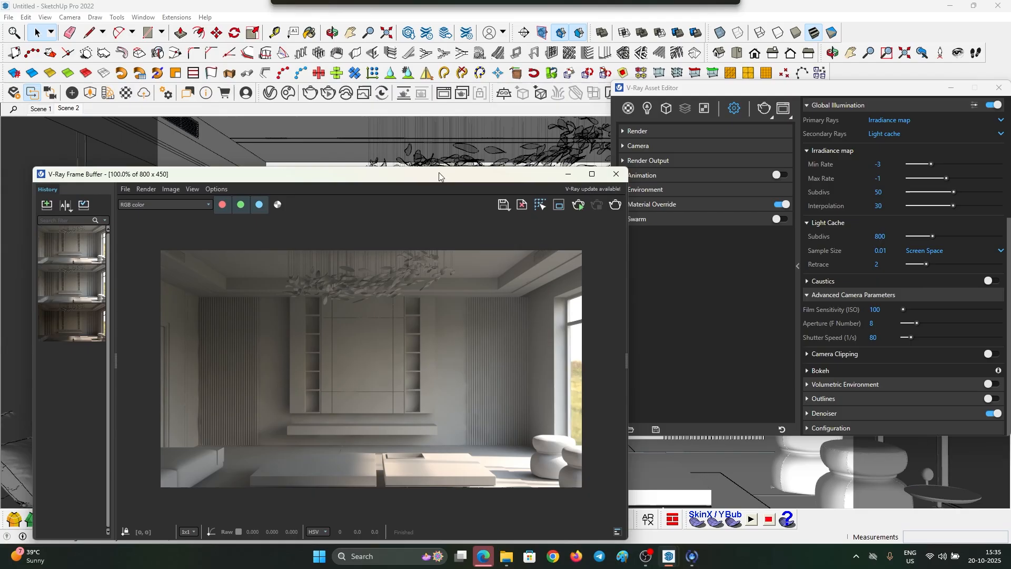
- Update Scene 2 with the current interior camera and maximize the V-Ray Frame Buffer
right_click(75, 107)
click(100, 152)
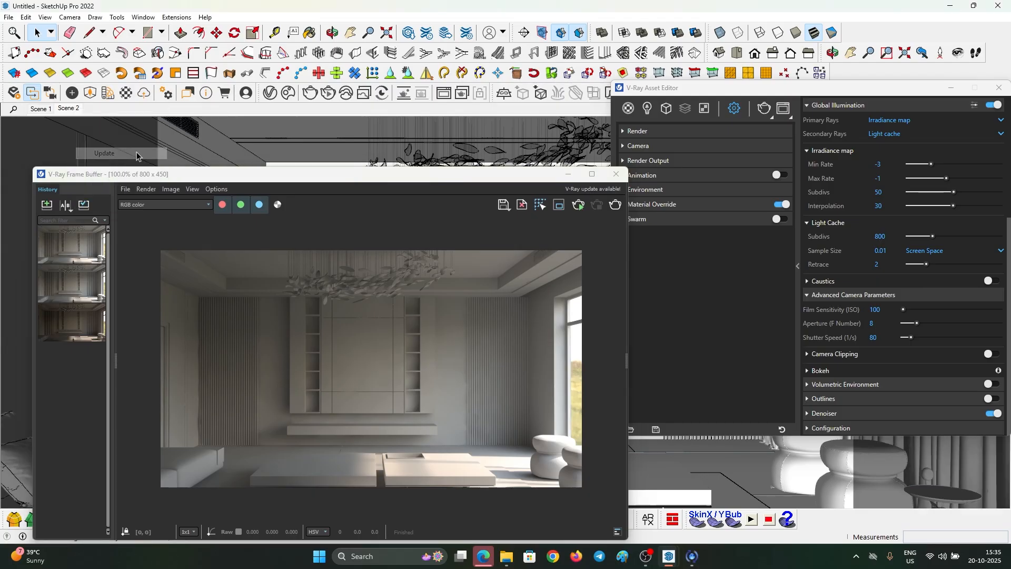
click(597, 175)
click(595, 175)
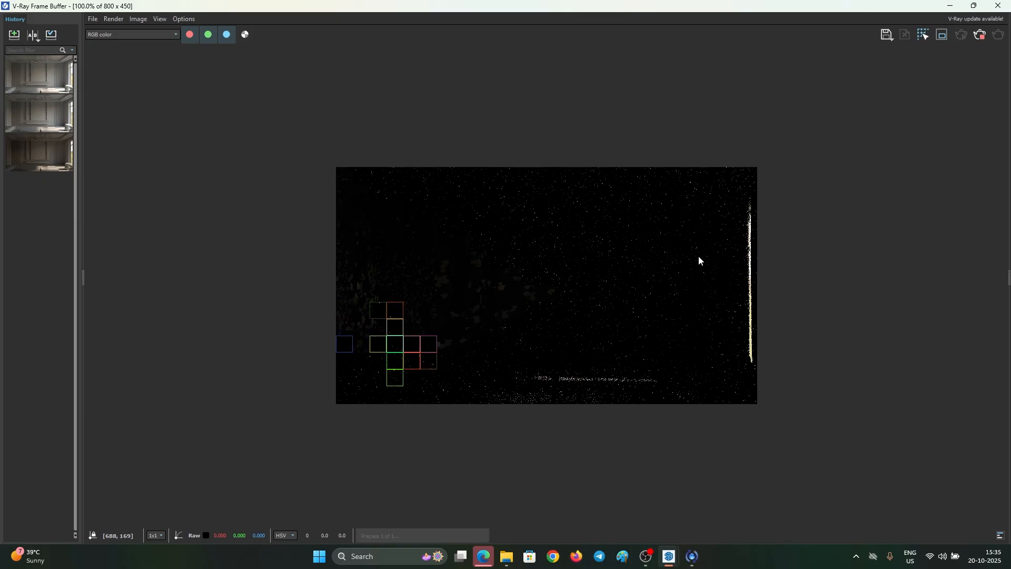
- Restore the Frame Buffer, move it aside, and switch to the Scene 1 overview
mouse_move(918, 7)
mouse_down()
mouse_move(696, 204)
mouse_move(617, 333)
mouse_up()
mouse_move(510, 243)
middle_down()
mouse_move(532, 237)
mouse_move(508, 234)
middle_up()
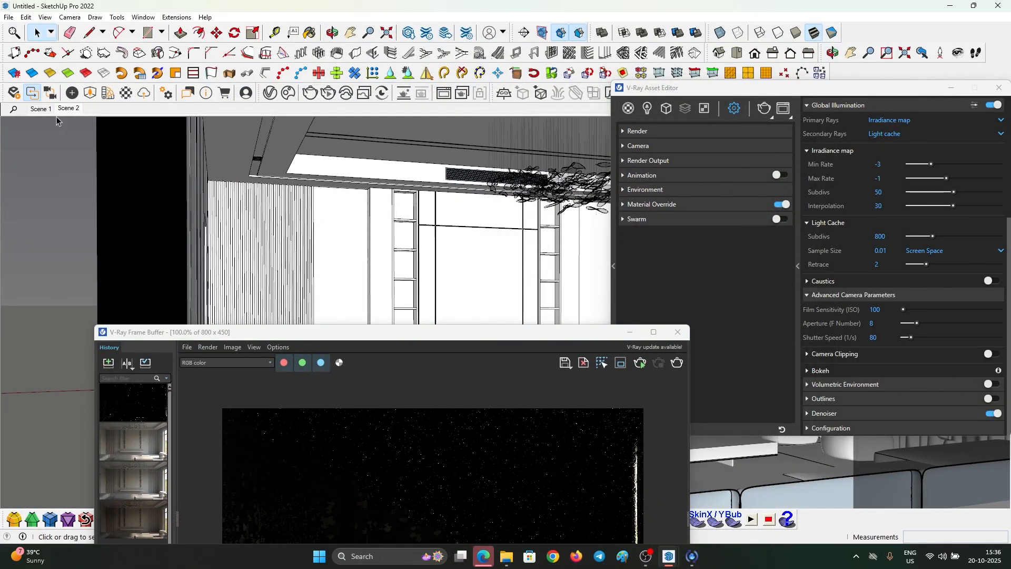
click(39, 109)
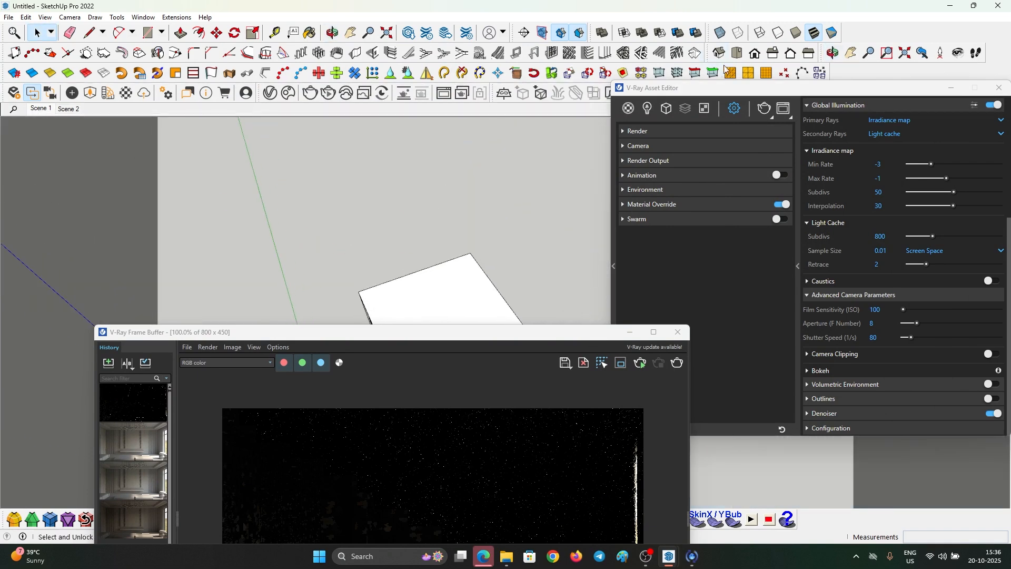
drag(527, 332, 495, 391)
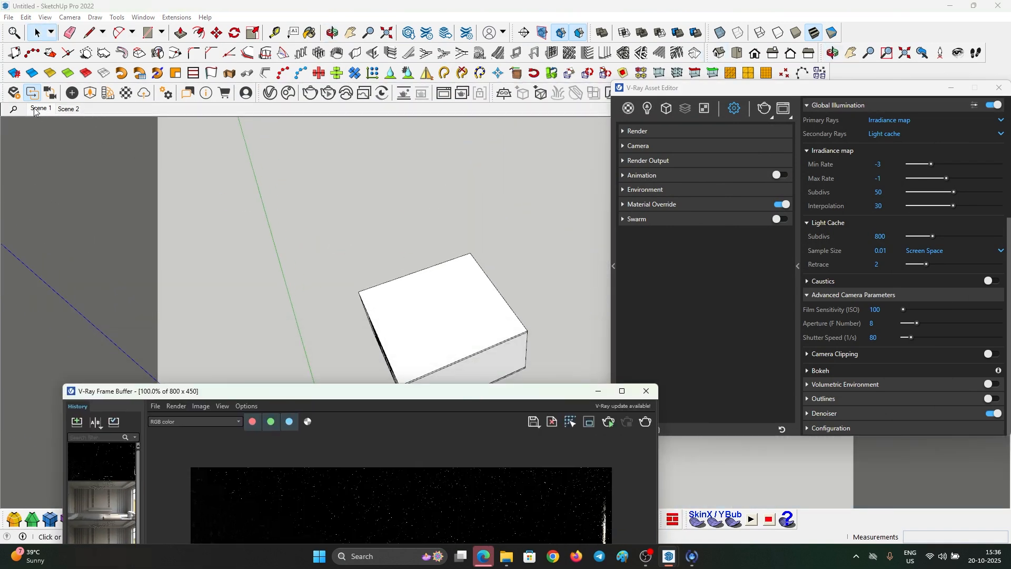
- Hide the box enclosing the room and update Scene 1 to match
click(456, 276)
right_click(468, 265)
click(481, 292)
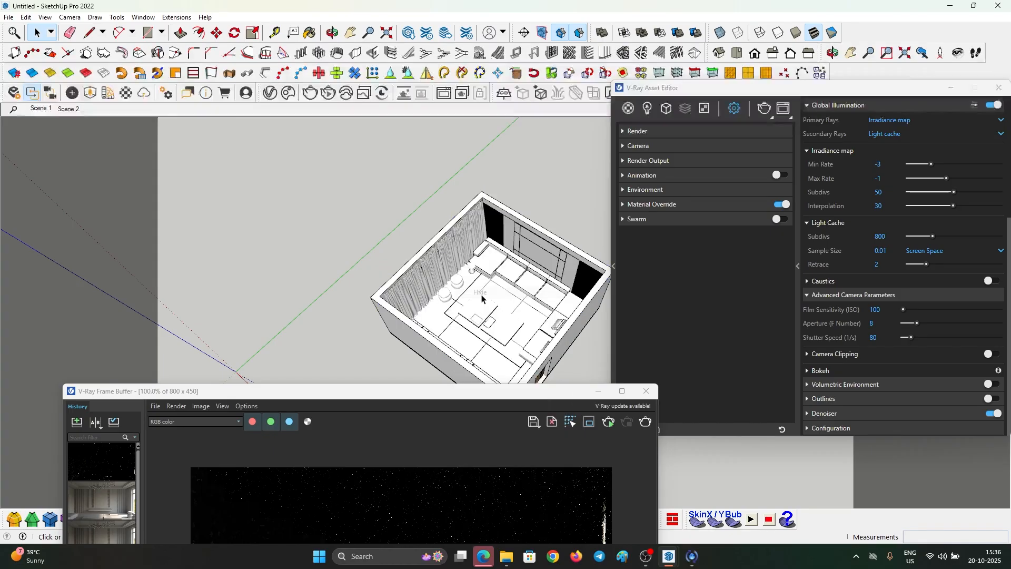
right_click(34, 111)
click(67, 155)
- Delete two curtain panels from the window wall
middle_drag(410, 163, 105, 172)
scroll(531, 235, up, 3)
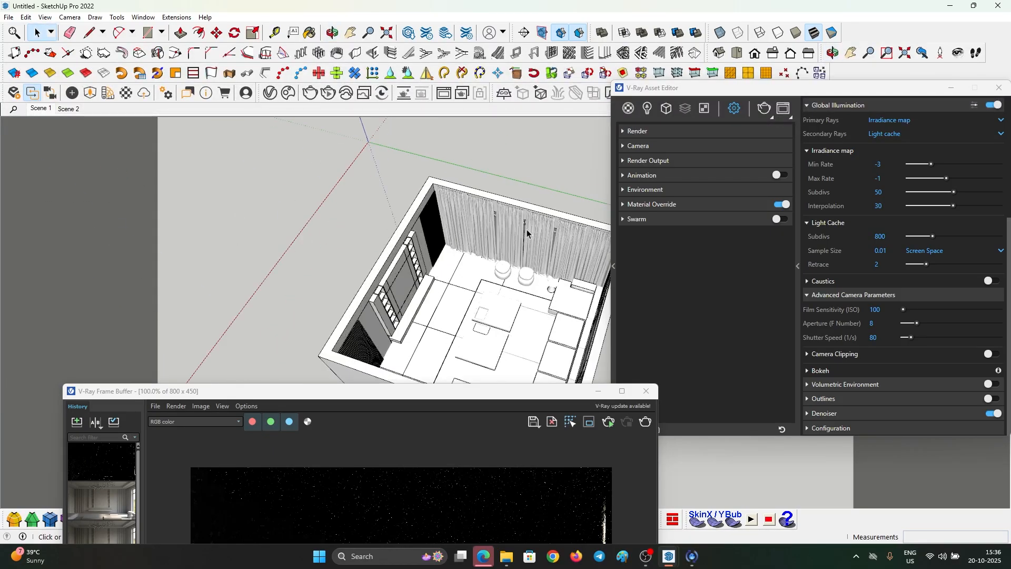
scroll(531, 235, up, 6)
click(464, 217)
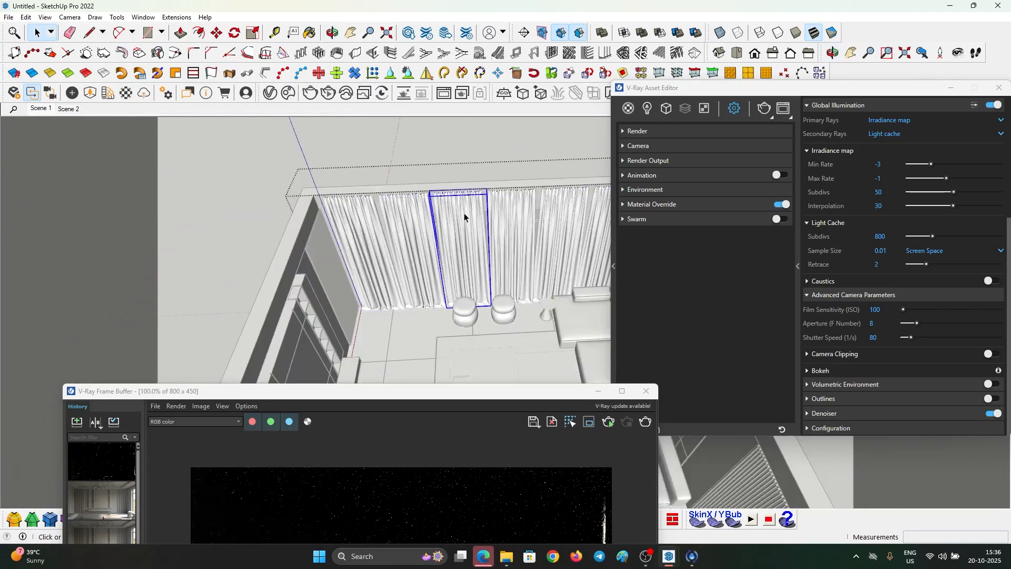
scroll(456, 215, down, 2)
key(Delete)
click(489, 223)
key(Delete)
- Return to the Scene 2 interior view and maximize the Frame Buffer for rendering
middle_drag(489, 222, 494, 231)
scroll(553, 212, up, 1)
scroll(554, 211, up, 2)
middle_drag(554, 211, 239, 178)
scroll(264, 217, down, 2)
scroll(425, 220, down, 4)
click(64, 108)
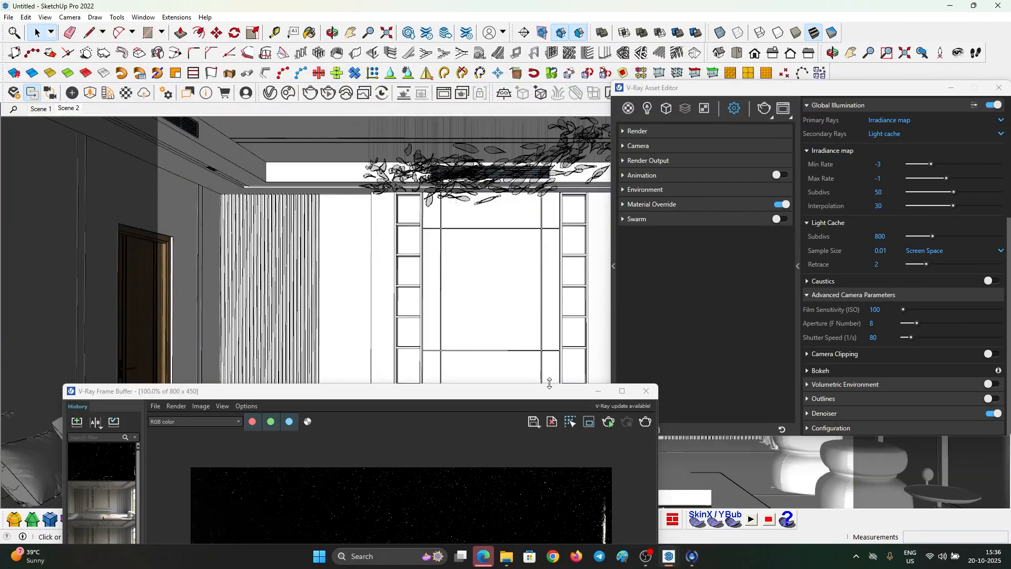
click(617, 390)
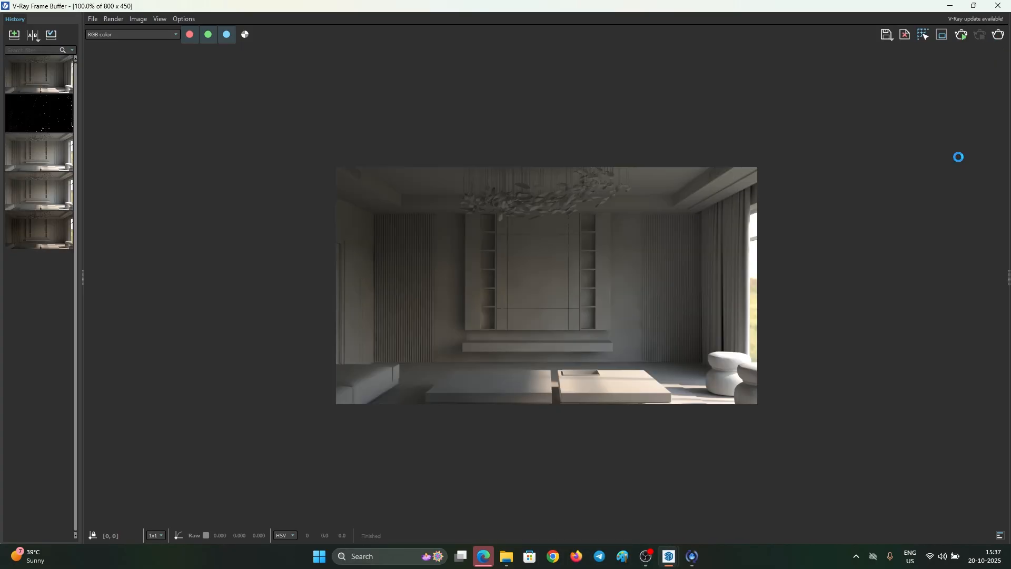
- Set the V-Ray camera Shutter Speed to 50 and ISO to 120
scroll(467, 271, up, 1)
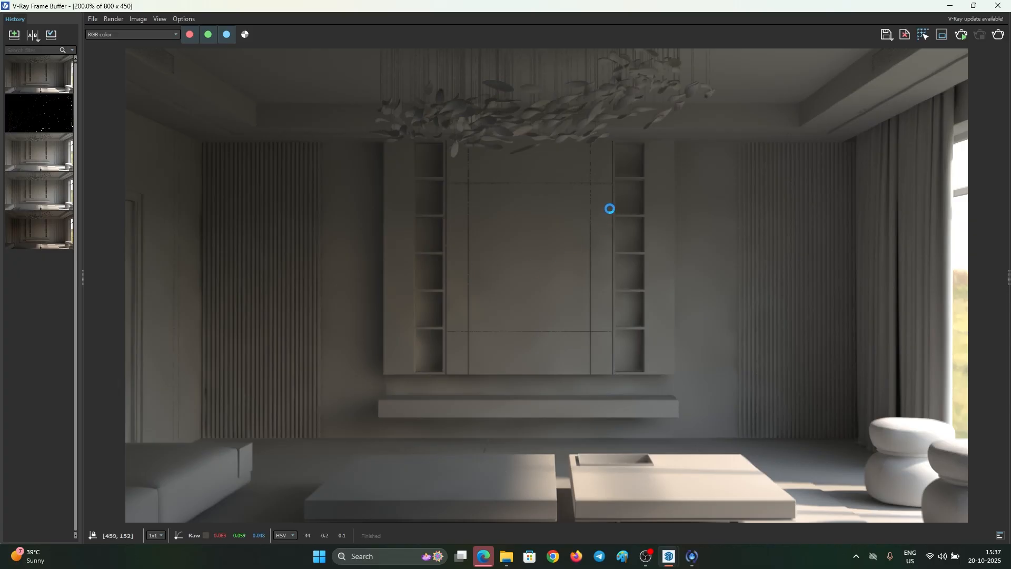
scroll(607, 232, down, 1)
mouse_move(917, 5)
mouse_down()
mouse_move(874, 37)
mouse_move(661, 29)
mouse_move(601, 61)
mouse_up()
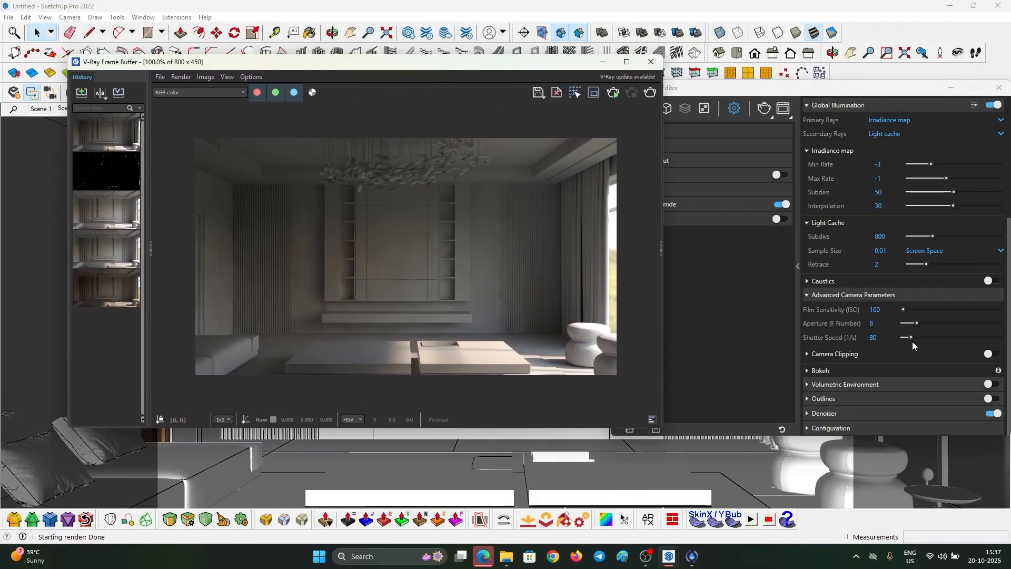
click(874, 338)
text(50)
key(Return)
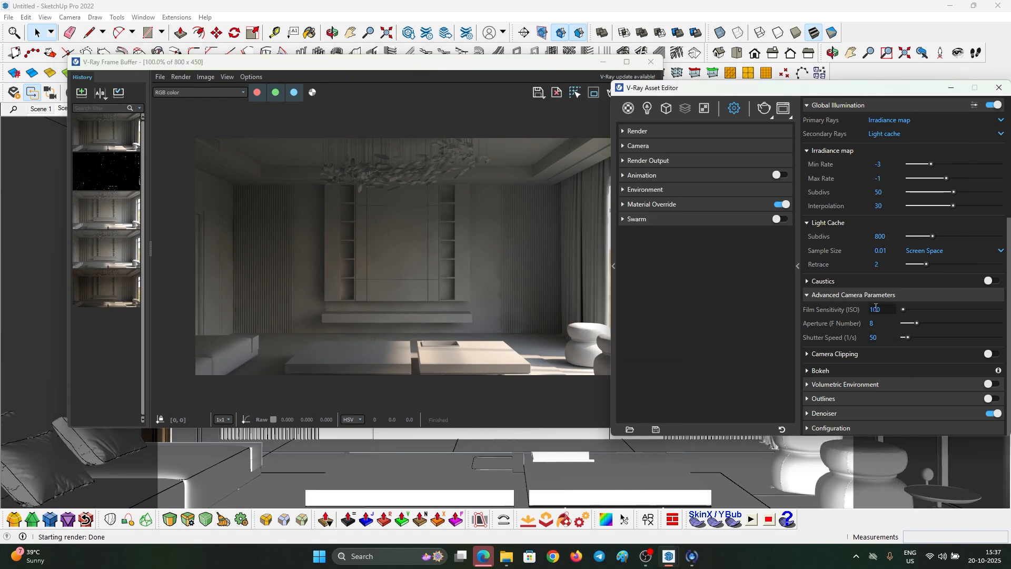
click(656, 161)
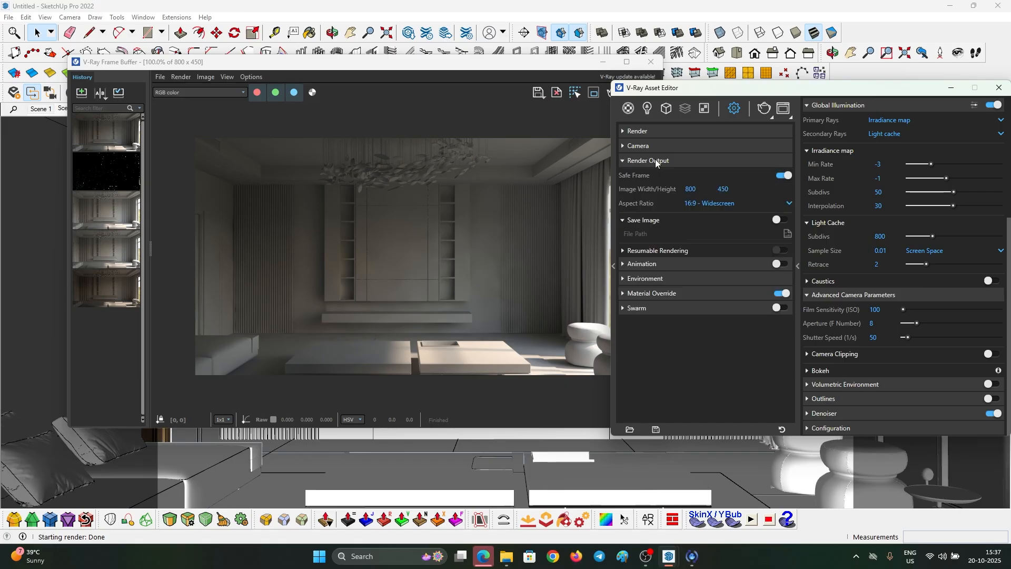
click(659, 161)
click(655, 147)
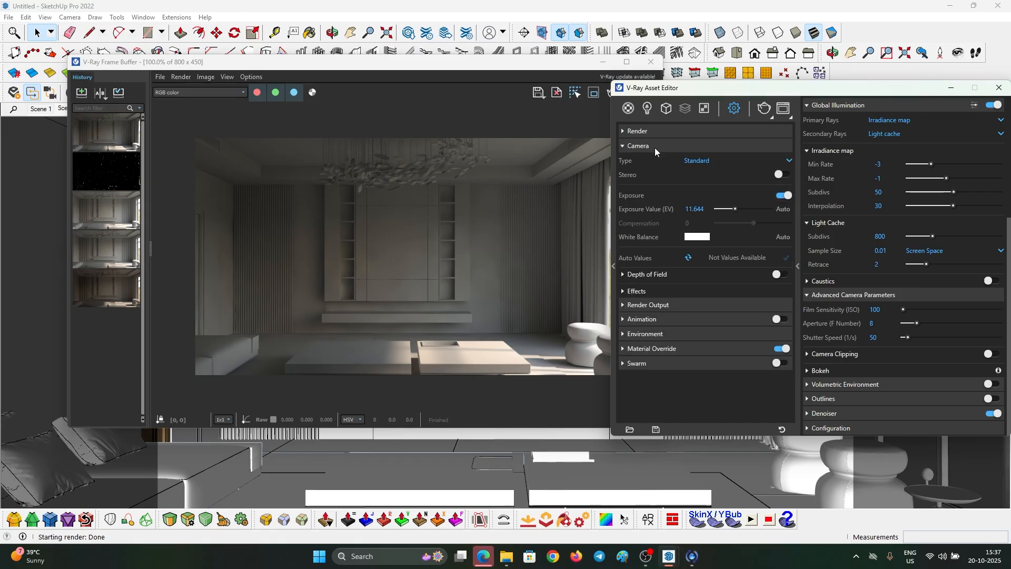
click(879, 310)
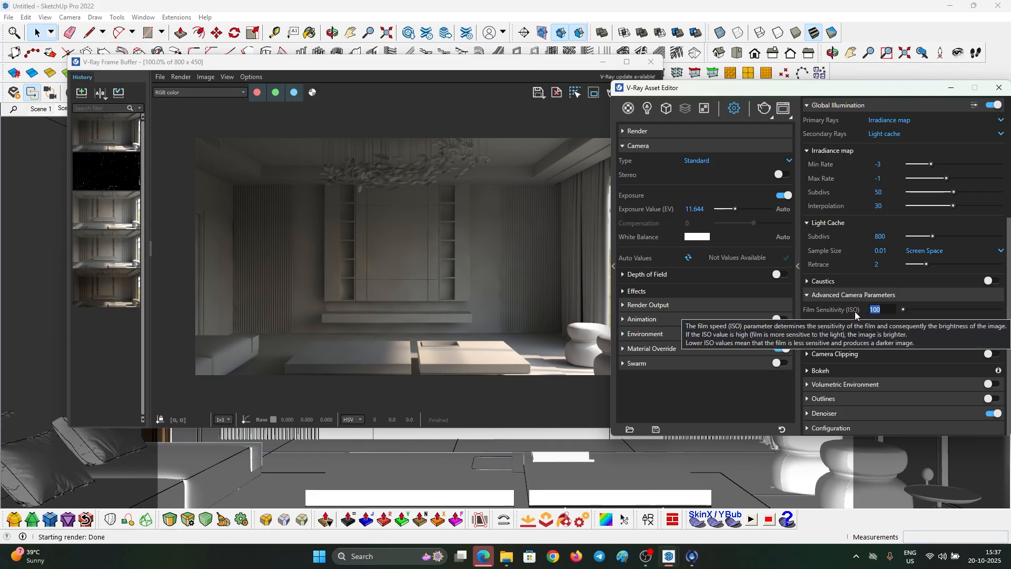
text(120)
key(Return)
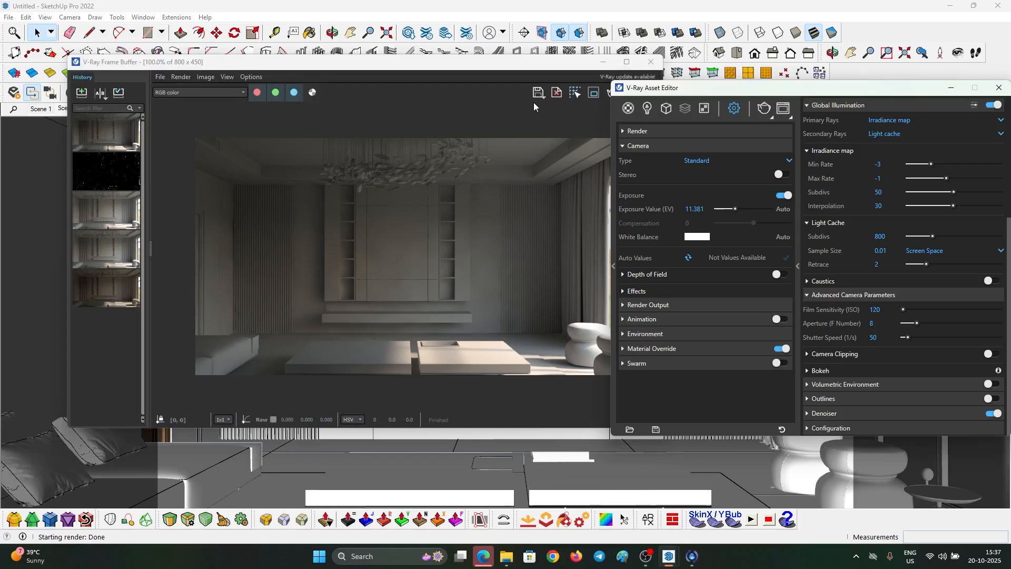
- Re-render the living room with the new exposure and move the Frame Buffer aside
click(566, 75)
click(651, 92)
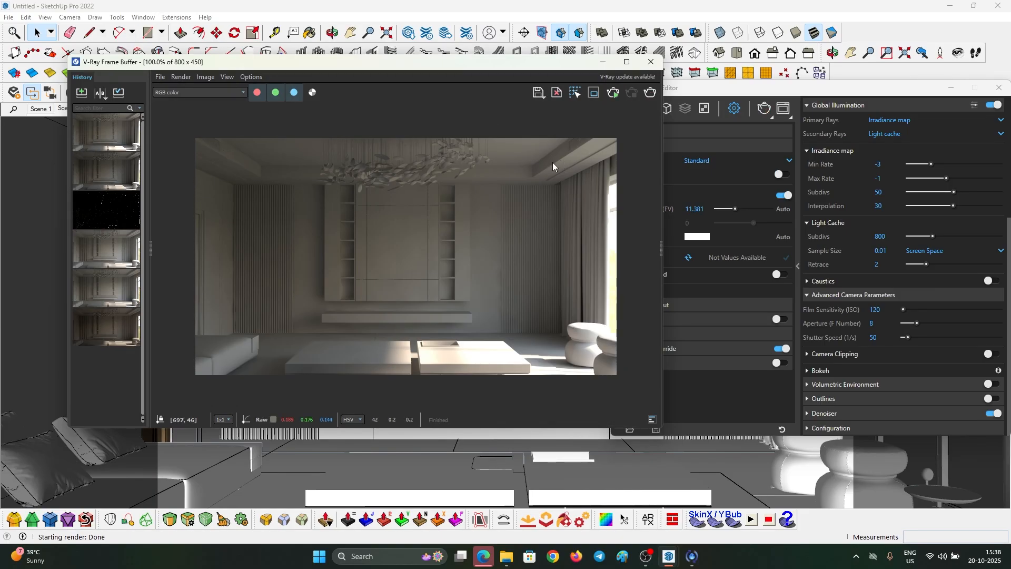
scroll(250, 159, up, 1)
scroll(364, 203, down, 2)
scroll(472, 214, up, 1)
scroll(336, 314, up, 1)
scroll(378, 310, down, 1)
mouse_move(385, 63)
mouse_down()
mouse_move(374, 131)
mouse_move(417, 111)
mouse_up()
- Minimize the V-Ray windows and isolate the TV wall group
click(635, 112)
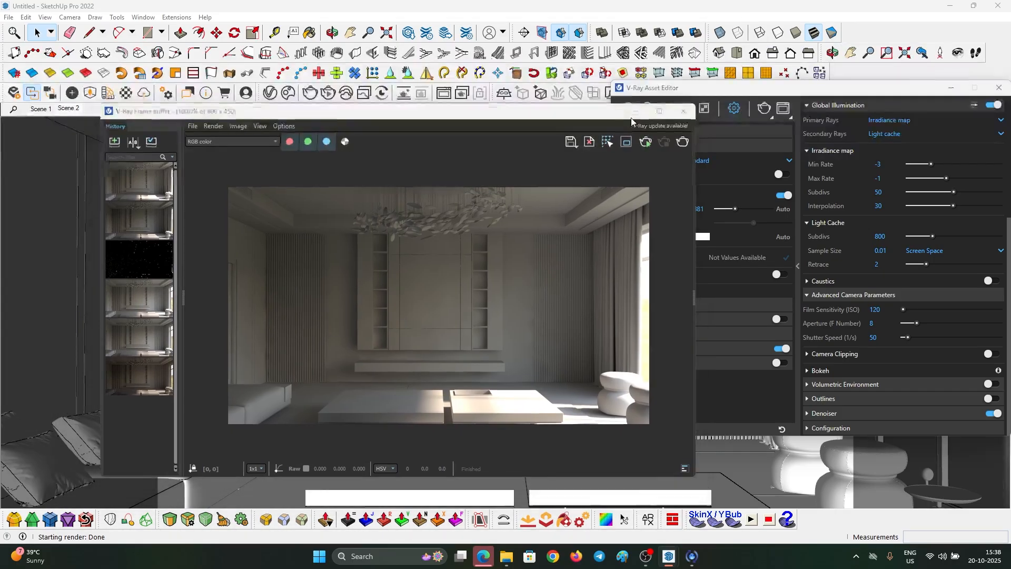
click(951, 87)
middle_drag(535, 332, 486, 376)
click(556, 364)
middle_drag(555, 364, 460, 336)
scroll(620, 380, up, 5)
key(i)
scroll(499, 303, up, 3)
- Inside the cabinet group, place a 2 cm guide along the side panel's underside edge
double_click(500, 302)
double_click(498, 300)
triple_click(496, 299)
scroll(232, 403, up, 4)
middle_drag(232, 403, 350, 203)
key(t)
click(328, 253)
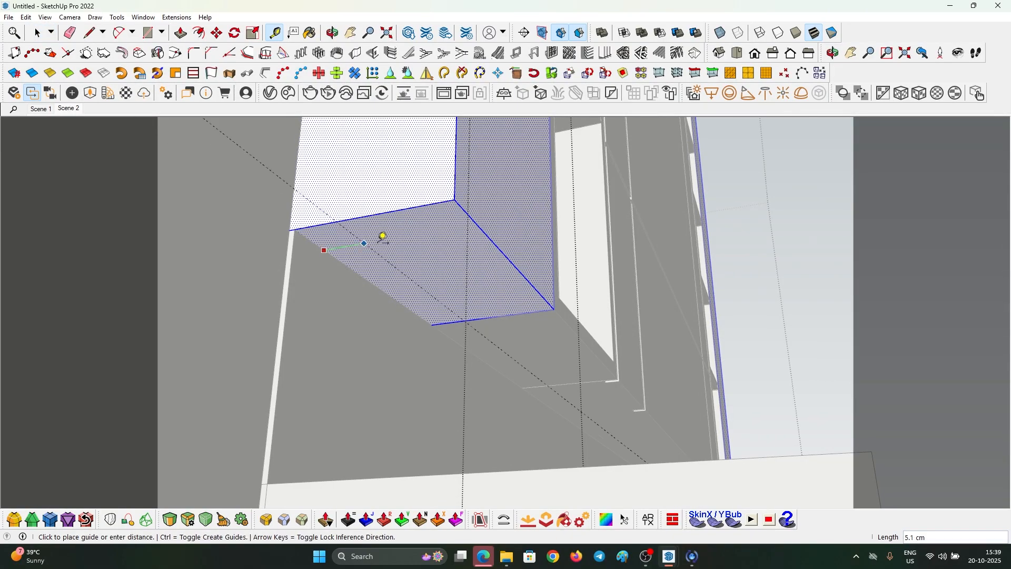
text(2)
key(Return)
- Draw a rectangle strip from the corner vertex to the 2 cm guide
key(r)
click(295, 230)
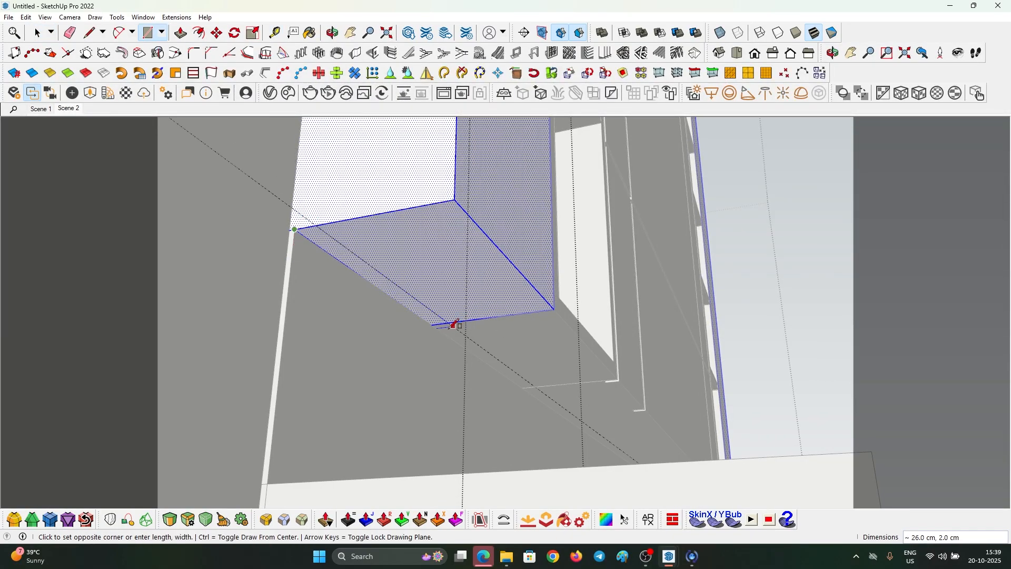
click(448, 323)
key(space)
click(412, 305)
middle_drag(412, 305, 430, 312)
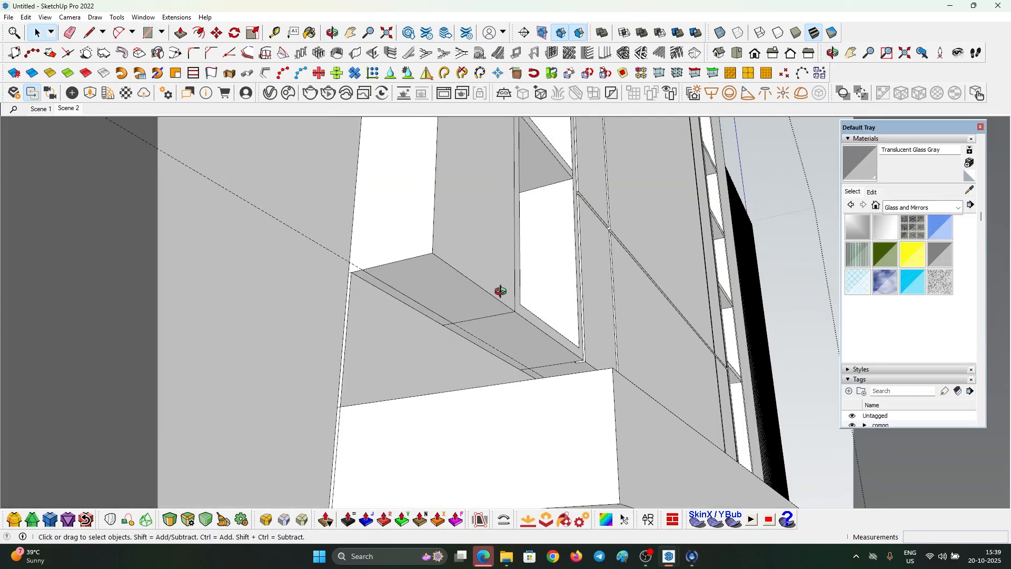
middle_drag(500, 290, 349, 298)
- In Scene 2, sample the Emissive material from the ceiling light strip
click(41, 109)
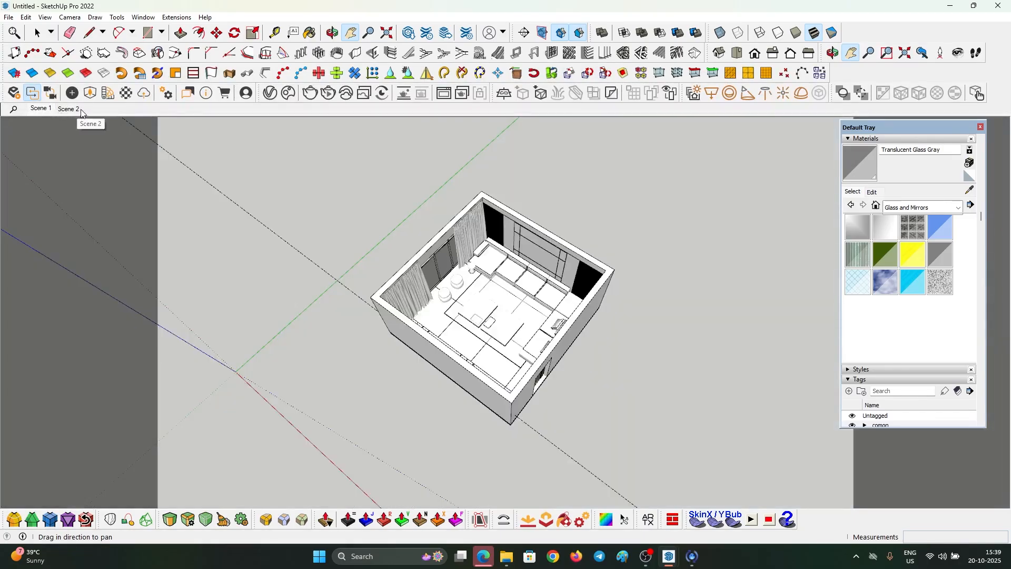
click(68, 108)
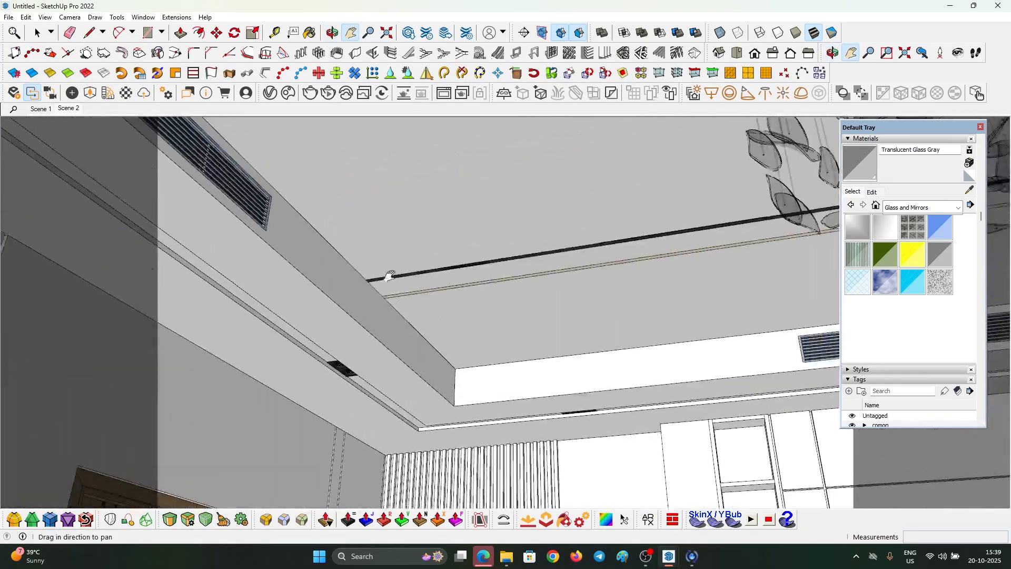
middle_drag(390, 276, 406, 259)
scroll(409, 251, up, 2)
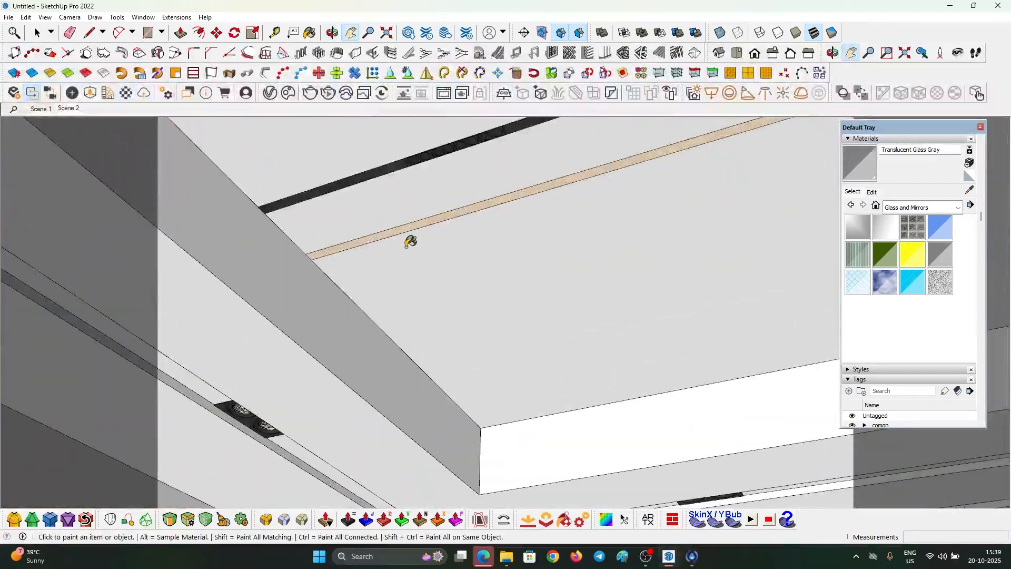
scroll(411, 232, up, 3)
alt+click(411, 225)
scroll(386, 200, down, 2)
- Return to Scene 1 and frame a low front view of the wall unit's shelf
click(42, 111)
scroll(511, 256, down, 3)
middle_drag(606, 279, 510, 298)
scroll(510, 298, up, 10)
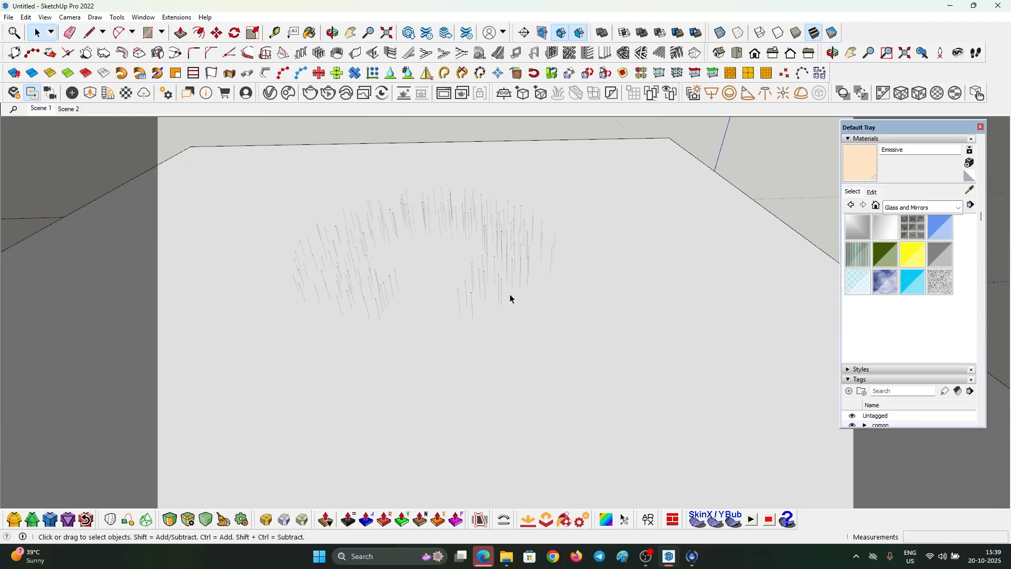
middle_drag(520, 298, 429, 343)
scroll(435, 325, up, 6)
scroll(443, 364, up, 8)
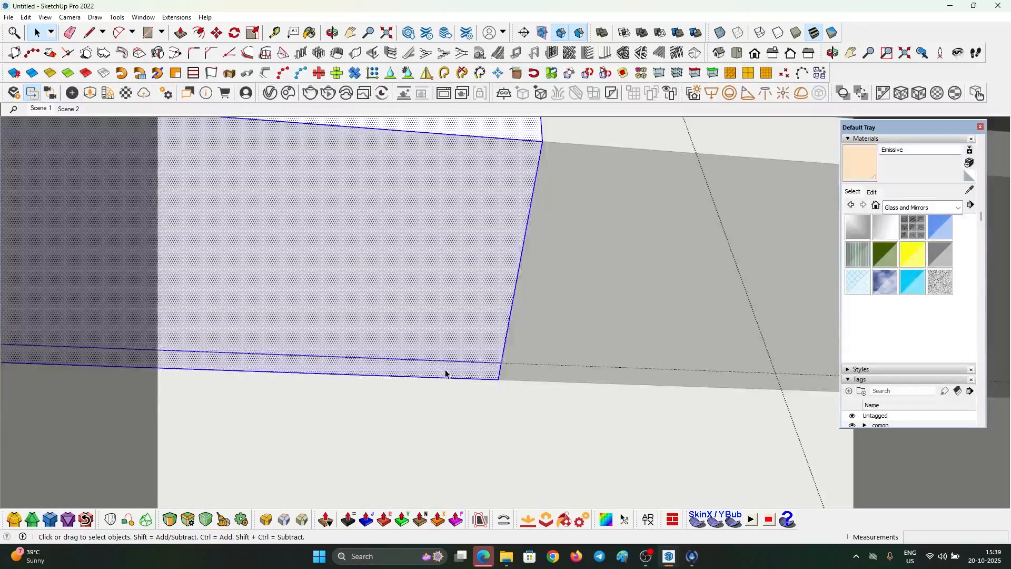
click(445, 374)
middle_drag(438, 371, 512, 377)
- Draw a 30 × 2 cm strip at the shelf corner and paint it Emissive
key(r)
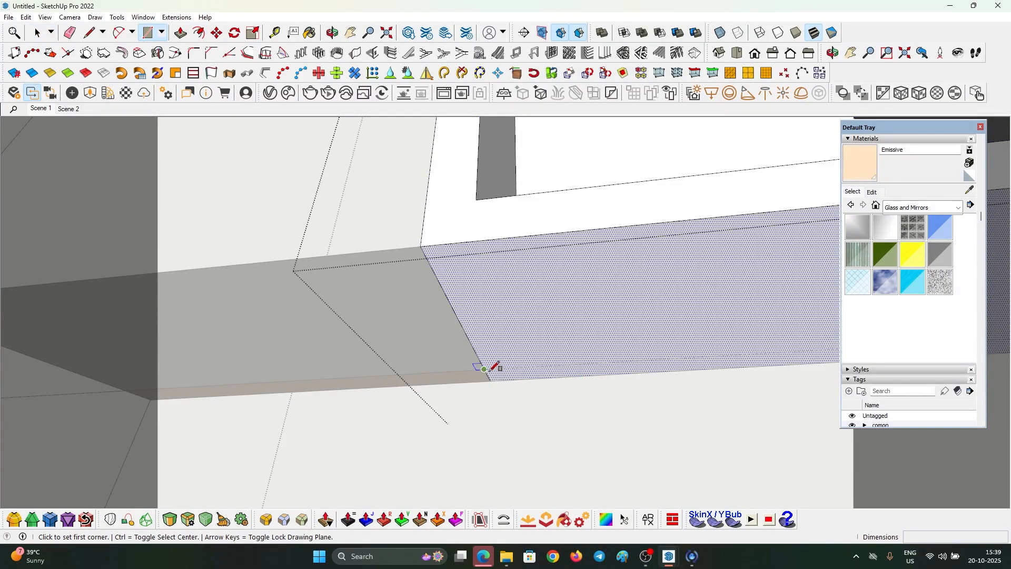
click(484, 368)
middle_drag(248, 406, 189, 392)
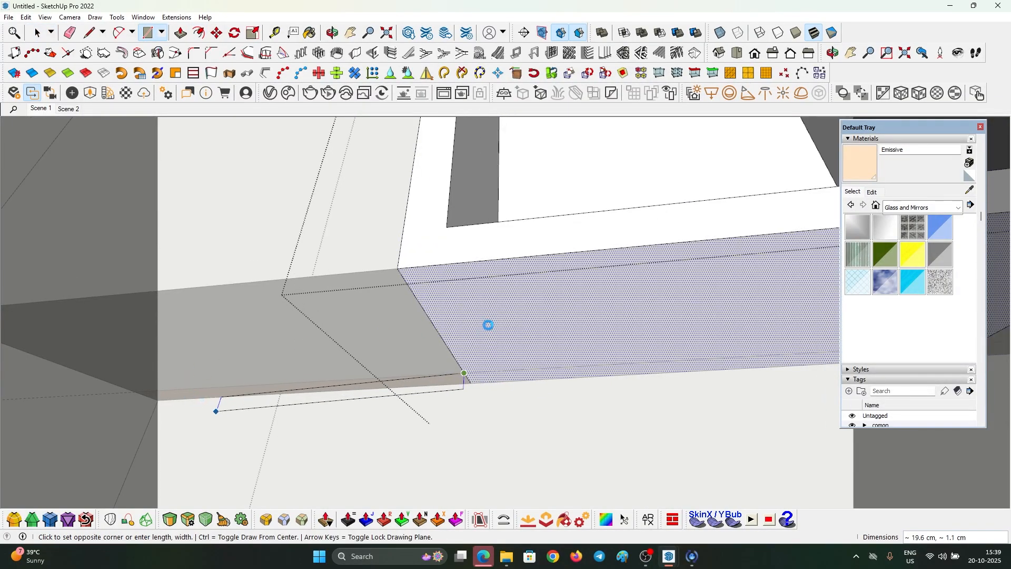
scroll(490, 325, down, 4)
scroll(708, 356, up, 5)
click(708, 356)
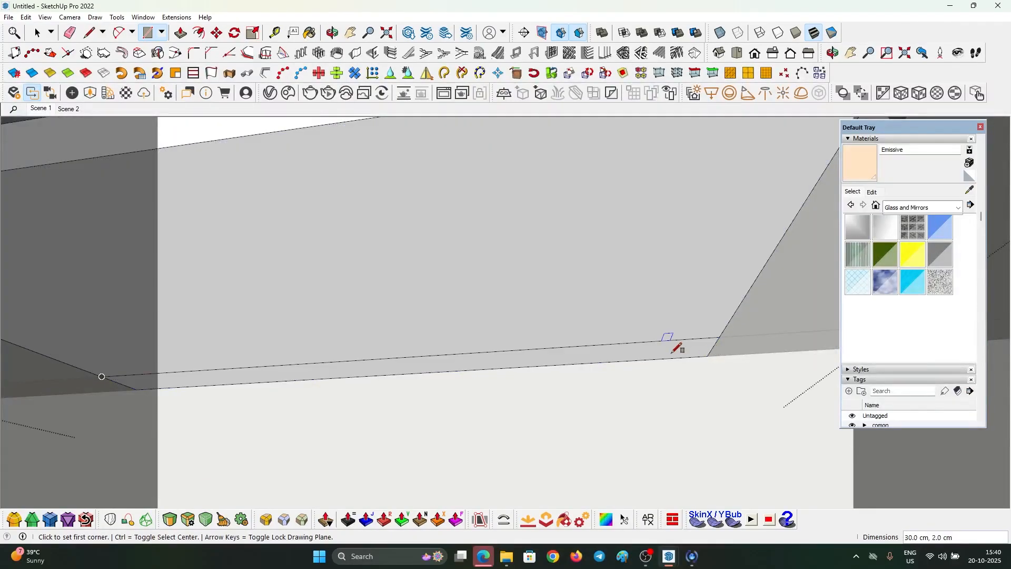
key(b)
click(455, 362)
scroll(455, 358, down, 5)
mouse_move(457, 350)
middle_down()
mouse_move(504, 354)
mouse_move(553, 324)
middle_up()
scroll(553, 322, up, 3)
- Draw a 150 × 2 cm strip rectangle along the neighbouring panel's lower edge
key(space)
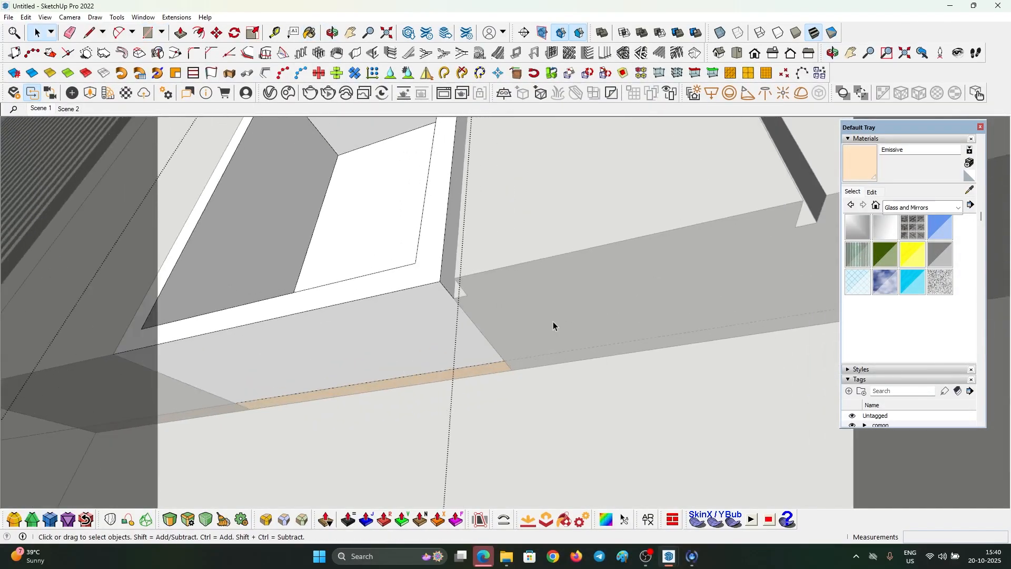
triple_click(553, 321)
scroll(519, 355, up, 4)
key(r)
scroll(496, 370, up, 3)
click(493, 368)
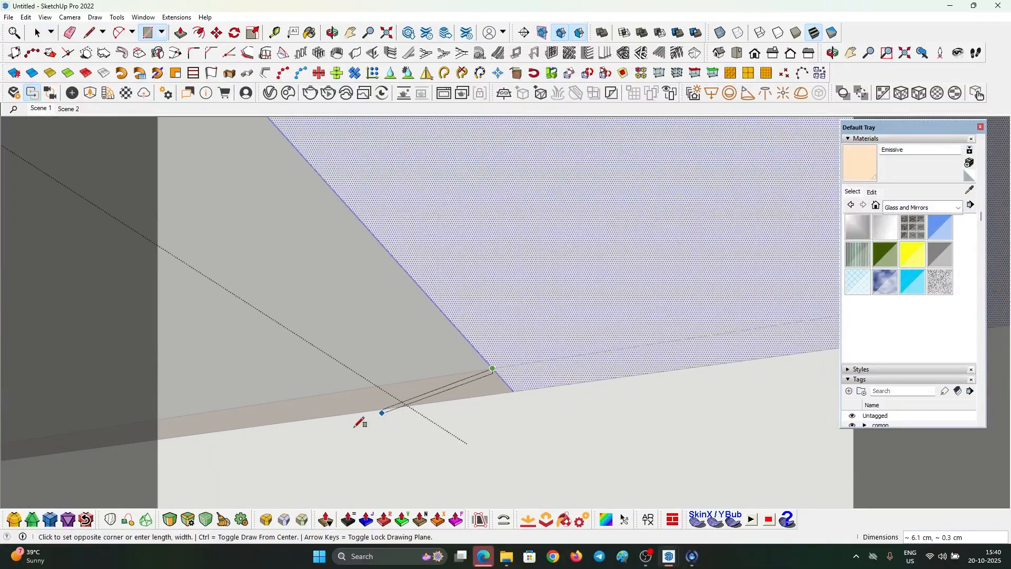
scroll(295, 433, down, 2)
scroll(288, 431, down, 6)
scroll(668, 344, up, 3)
scroll(669, 348, up, 5)
click(667, 378)
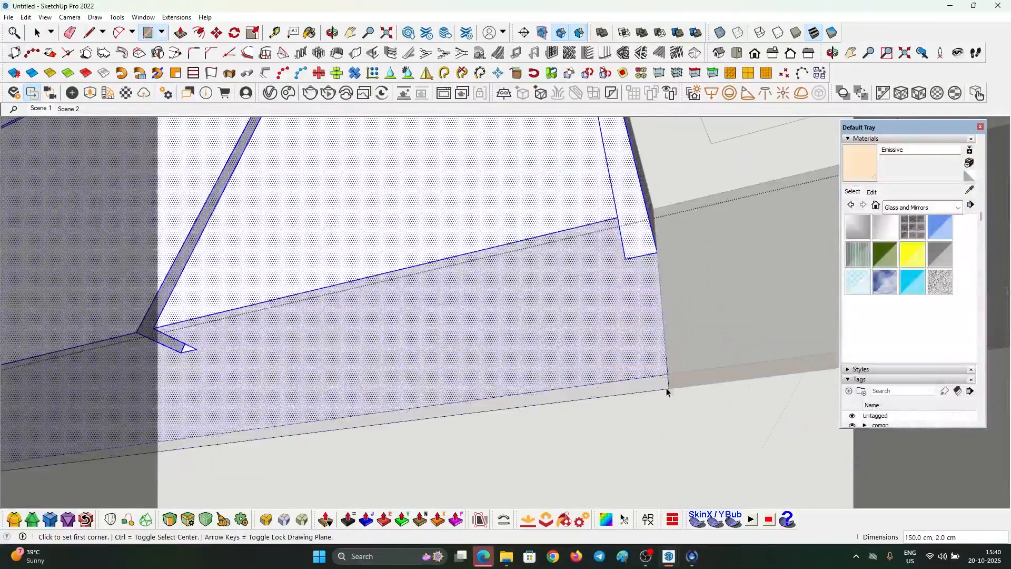
- Paint the new strip with the Emissive material and exit the panel group
key(space)
click(652, 386)
key(b)
scroll(655, 381, up, 3)
click(656, 380)
key(space)
click(632, 396)
scroll(617, 381, down, 6)
middle_drag(617, 381, 673, 374)
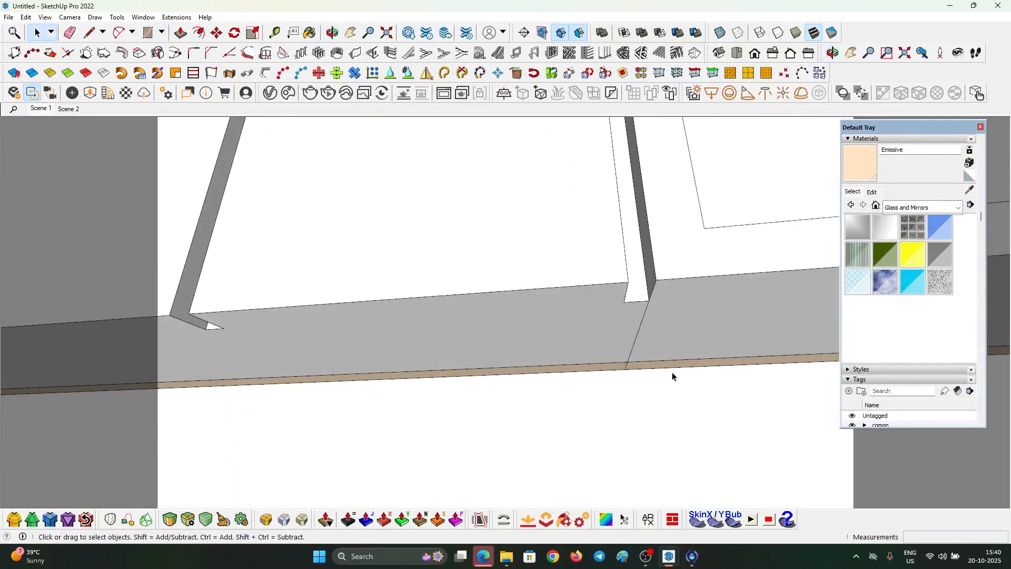
middle_drag(599, 305, 459, 353)
scroll(366, 388, up, 4)
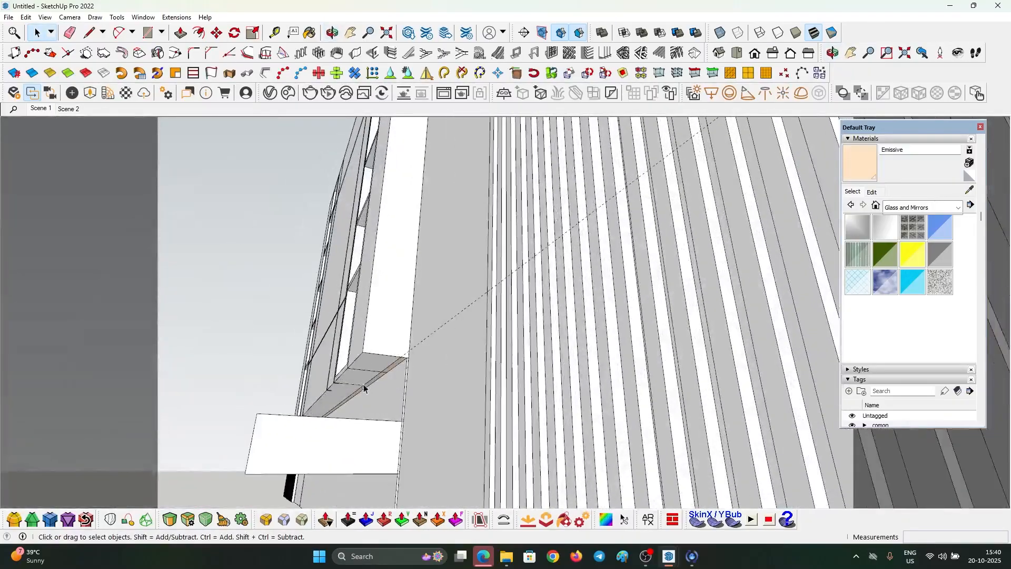
- Draw a V-Ray rectangle light beneath the TV unit ledge, corner to corner
text(gf)
key(Escape)
scroll(379, 363, up, 3)
shift+middle_drag(370, 353, 384, 330)
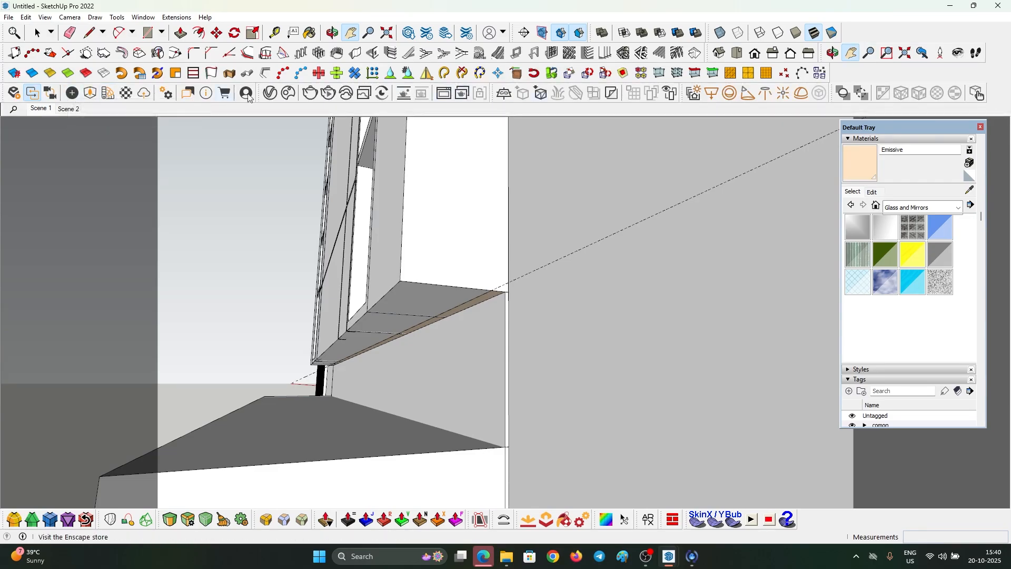
click(714, 94)
click(505, 296)
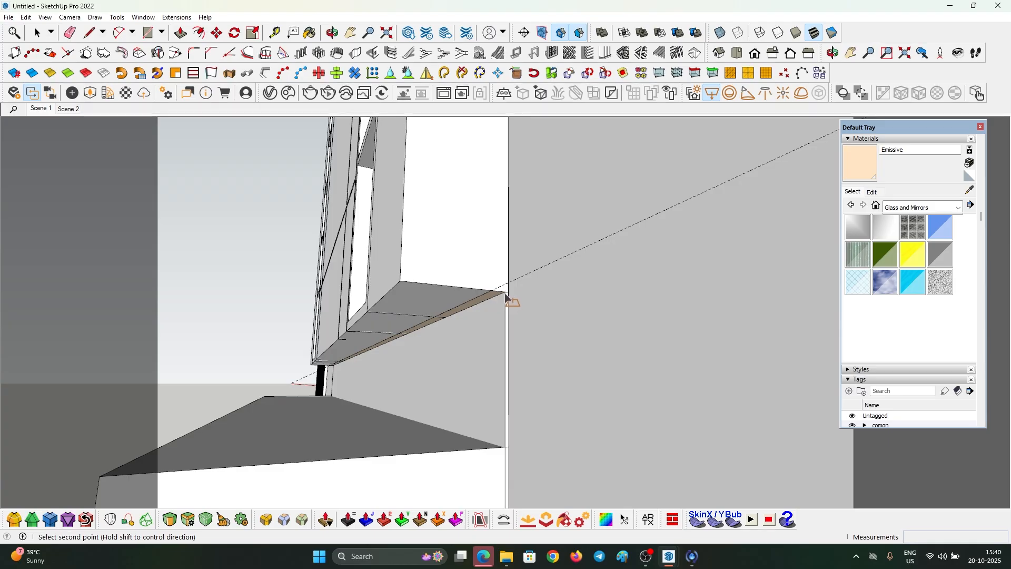
mouse_move(337, 318)
middle_down()
mouse_move(510, 324)
mouse_move(615, 286)
mouse_move(511, 260)
mouse_move(711, 305)
mouse_move(483, 282)
middle_up()
scroll(511, 259, up, 5)
click(516, 243)
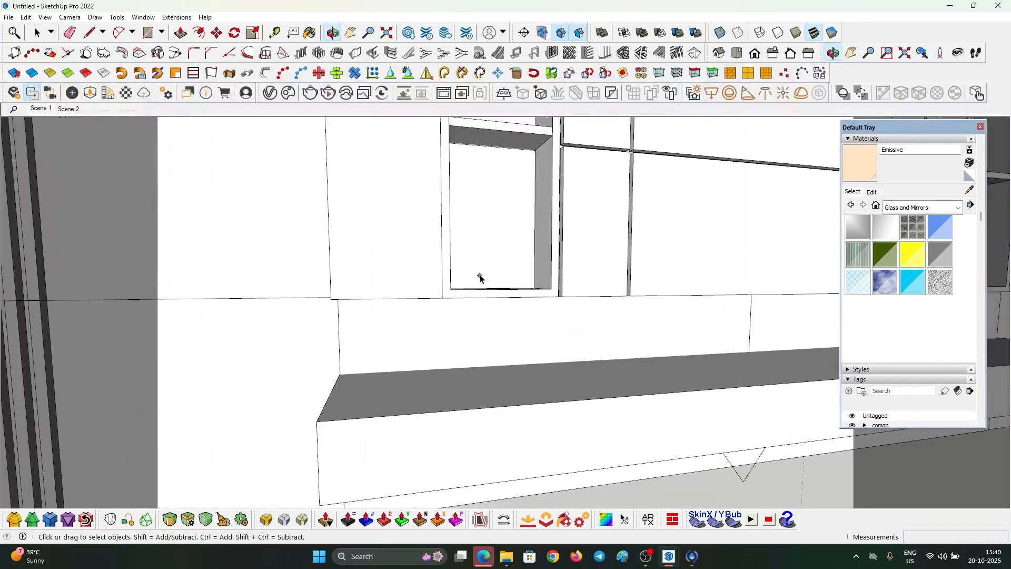
scroll(483, 283, down, 2)
- Scale the rectangle light on the blue axis to 0.19 to make a thin strip
key(space)
click(691, 435)
scroll(691, 435, down, 2)
key(s)
scroll(660, 429, up, 5)
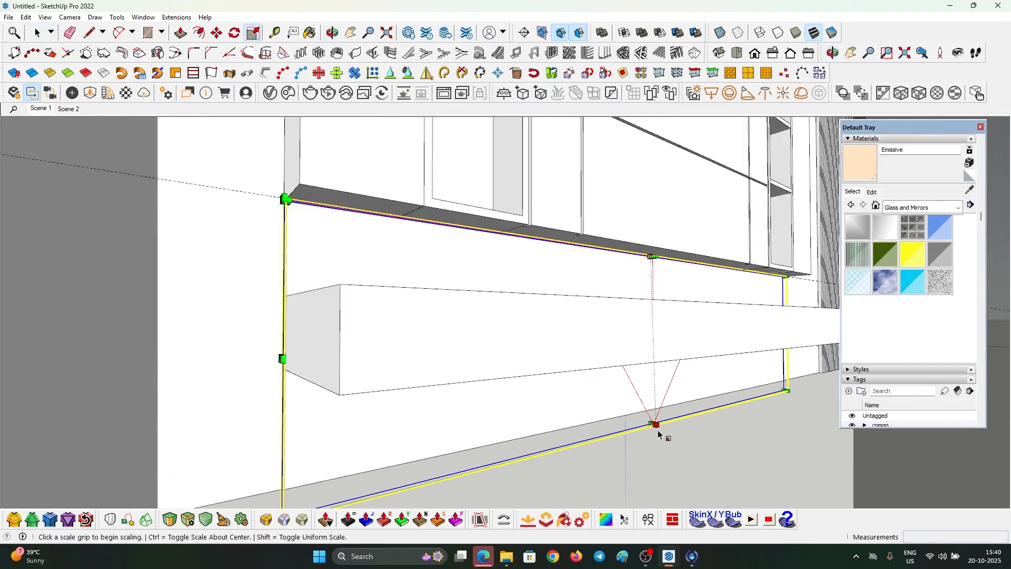
click(653, 423)
click(654, 421)
click(657, 423)
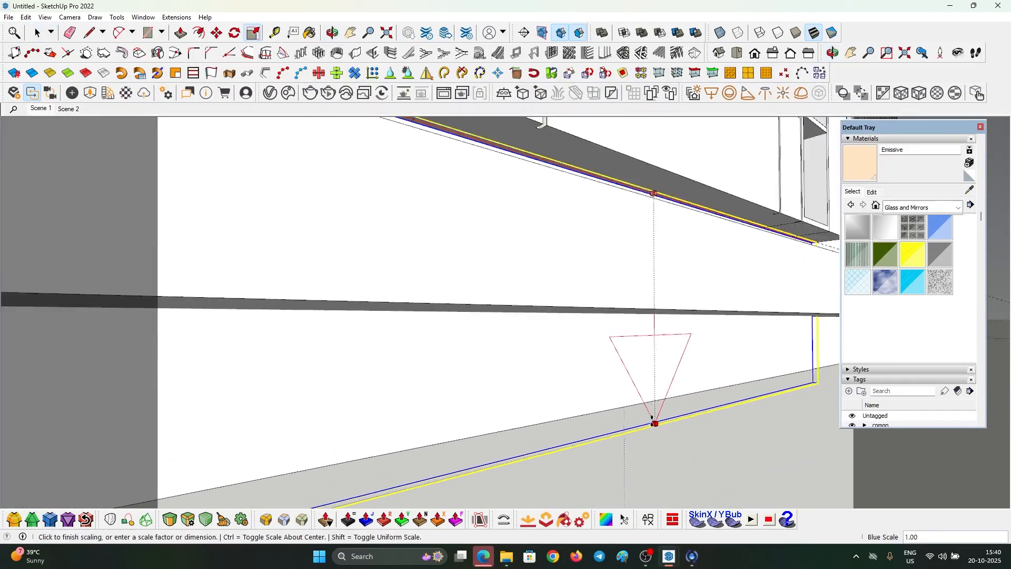
middle_drag(654, 229, 727, 269)
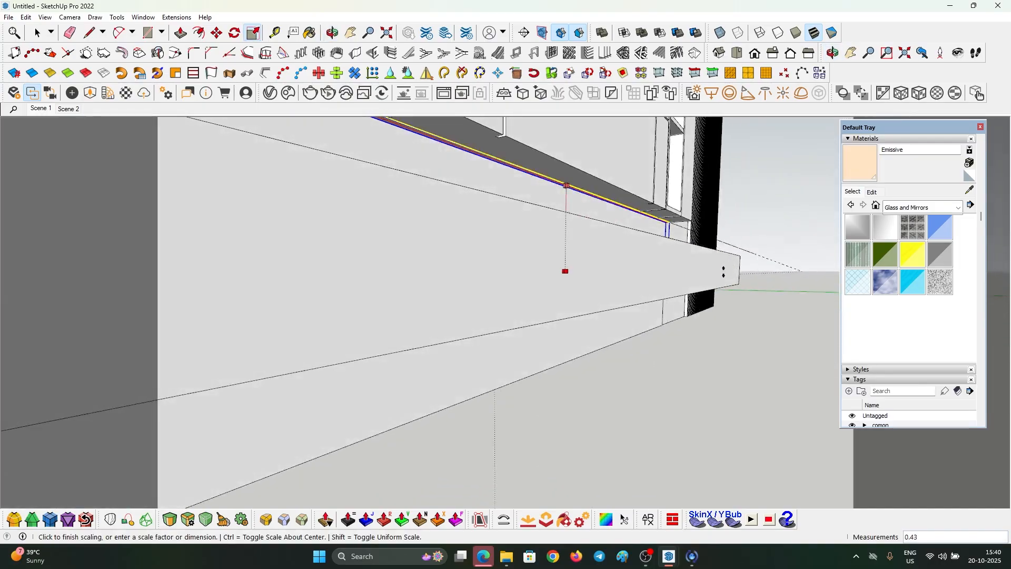
scroll(727, 268, down, 2)
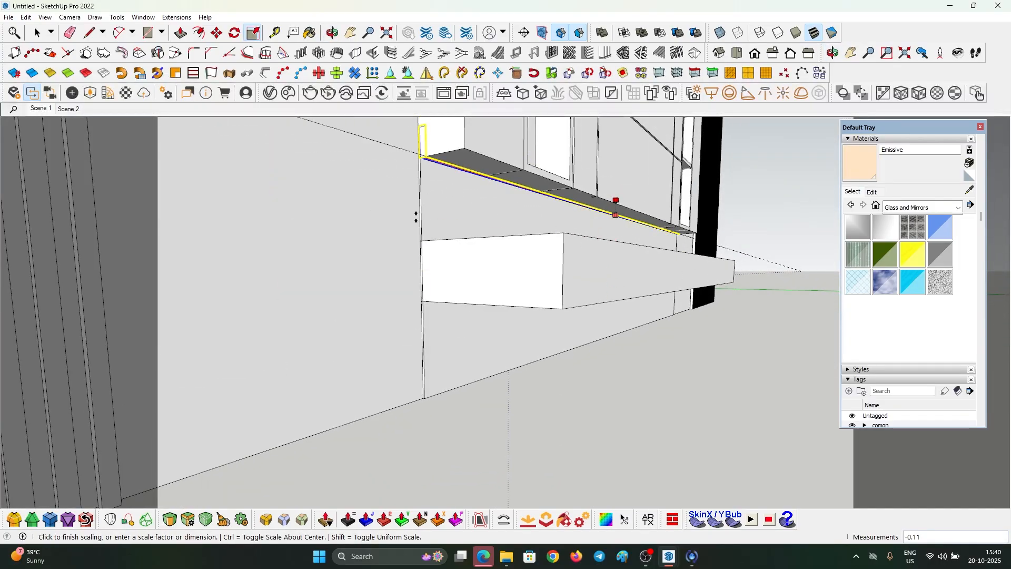
click(456, 238)
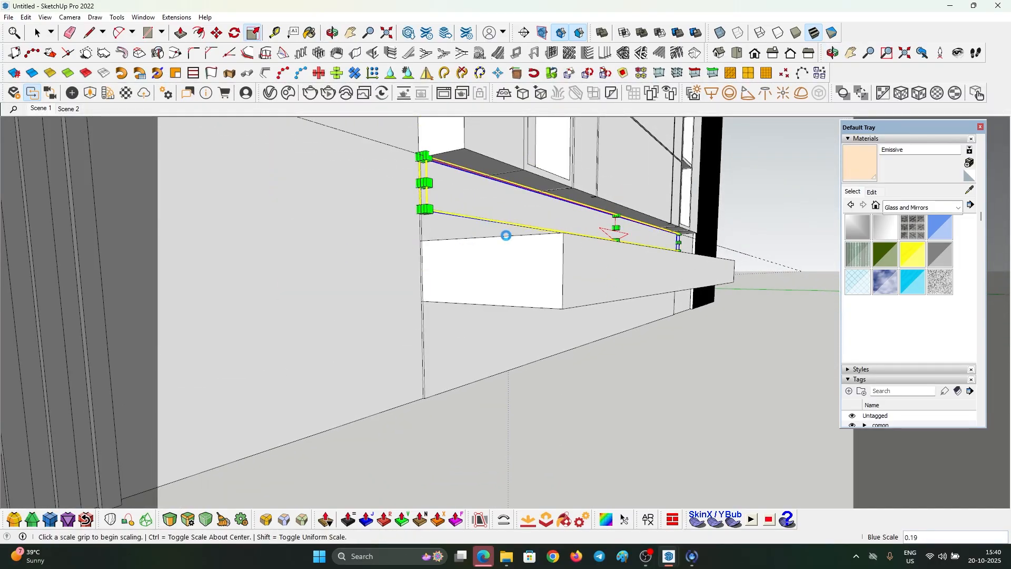
- Open the V-Ray asset settings for the new light
key(space)
scroll(653, 233, up, 4)
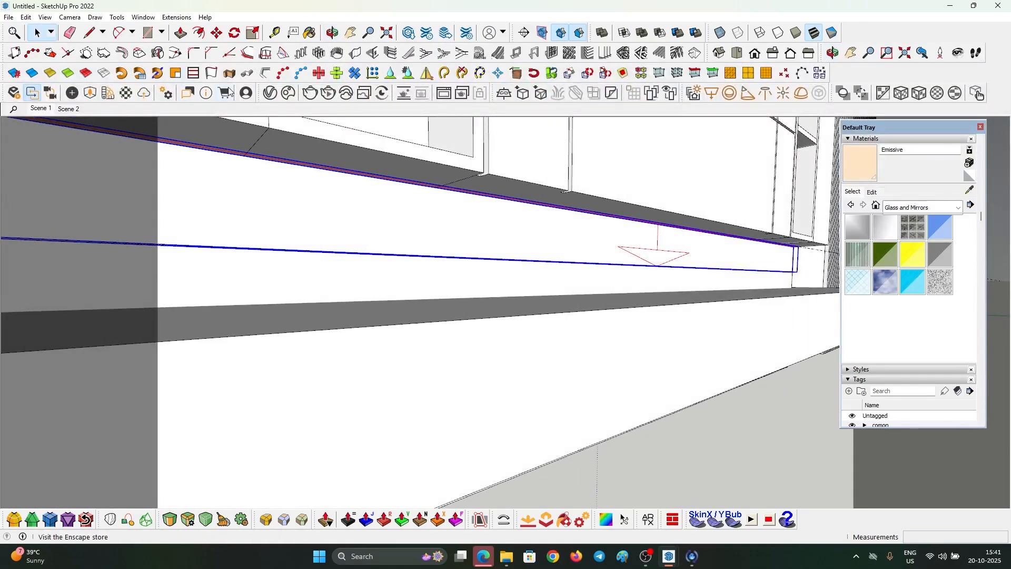
click(271, 93)
- Switch to Scene 2 and mark the TV unit area as a V-Ray render region
drag(767, 92, 529, 82)
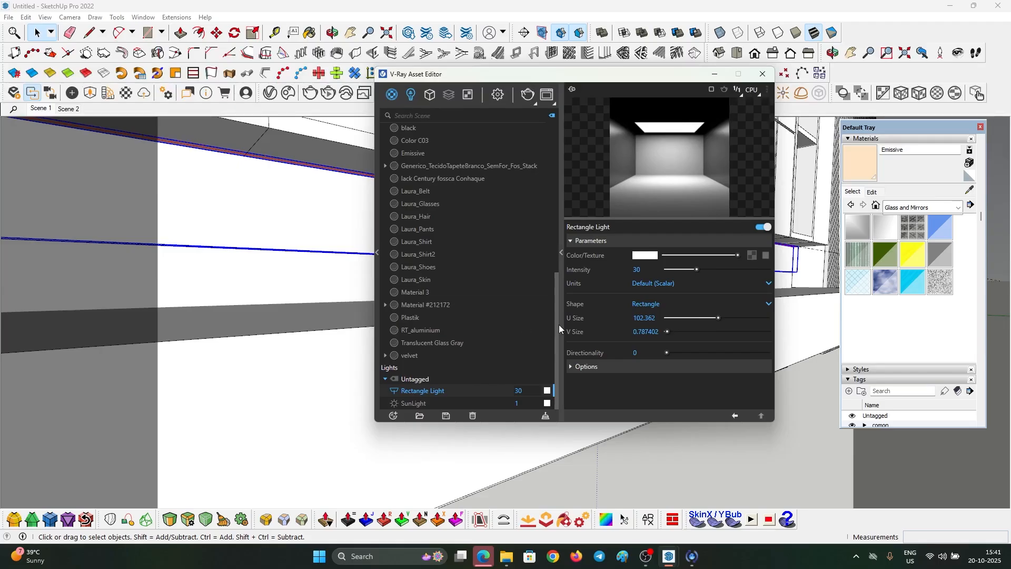
click(93, 109)
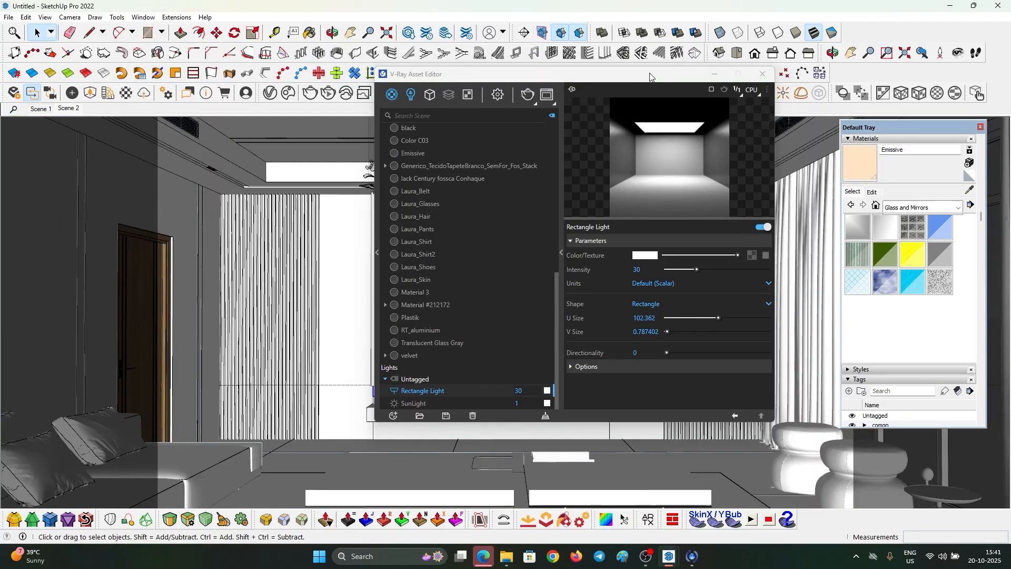
drag(638, 75, 325, 138)
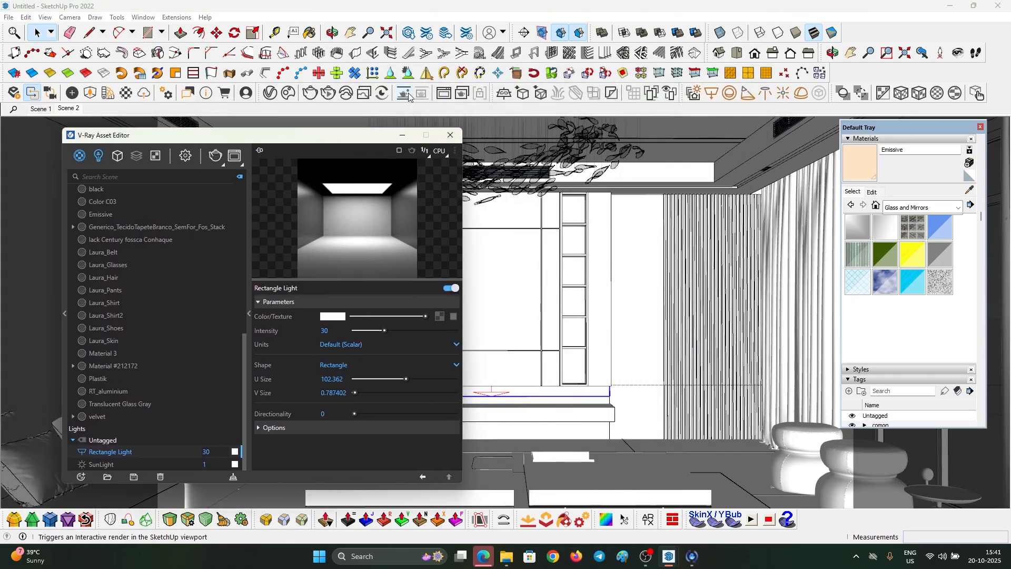
click(444, 94)
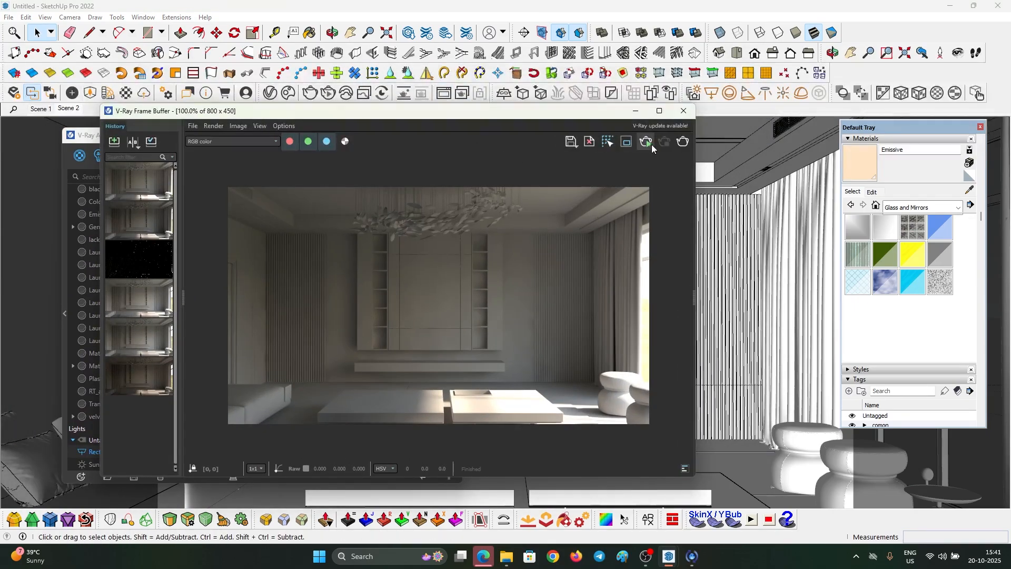
click(626, 141)
drag(295, 303, 543, 401)
scroll(450, 372, up, 2)
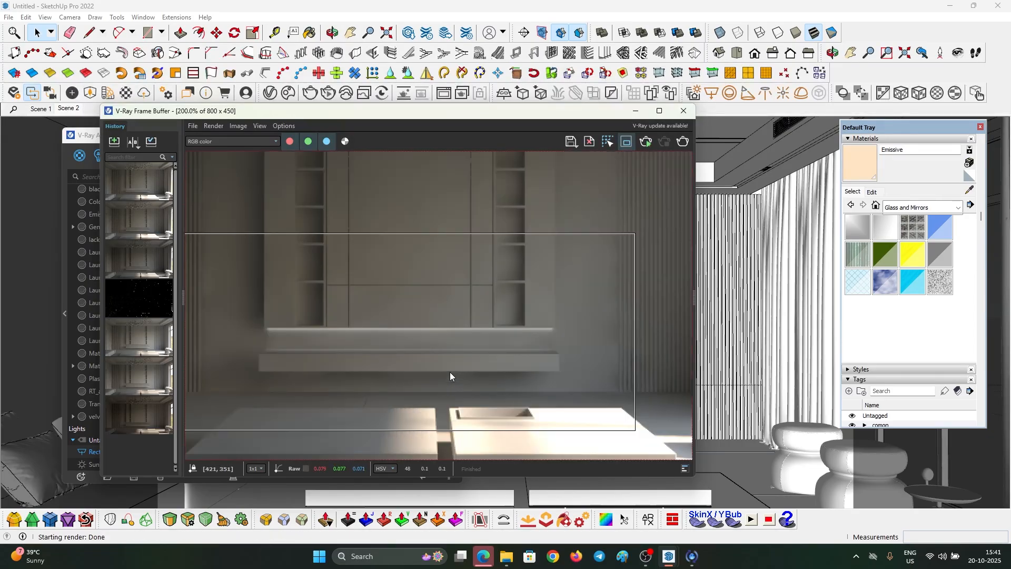
drag(365, 114, 464, 129)
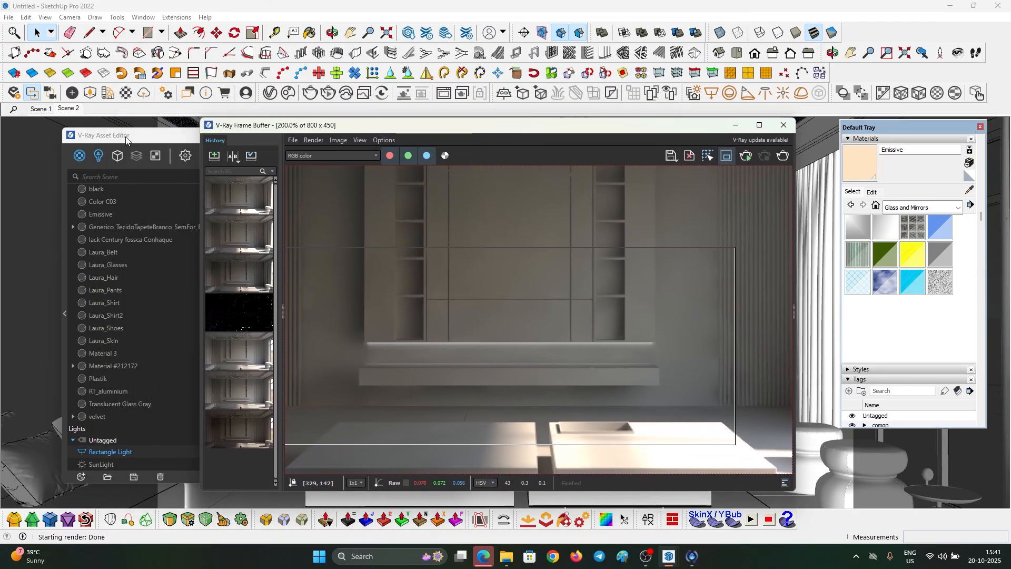
drag(126, 136, 122, 60)
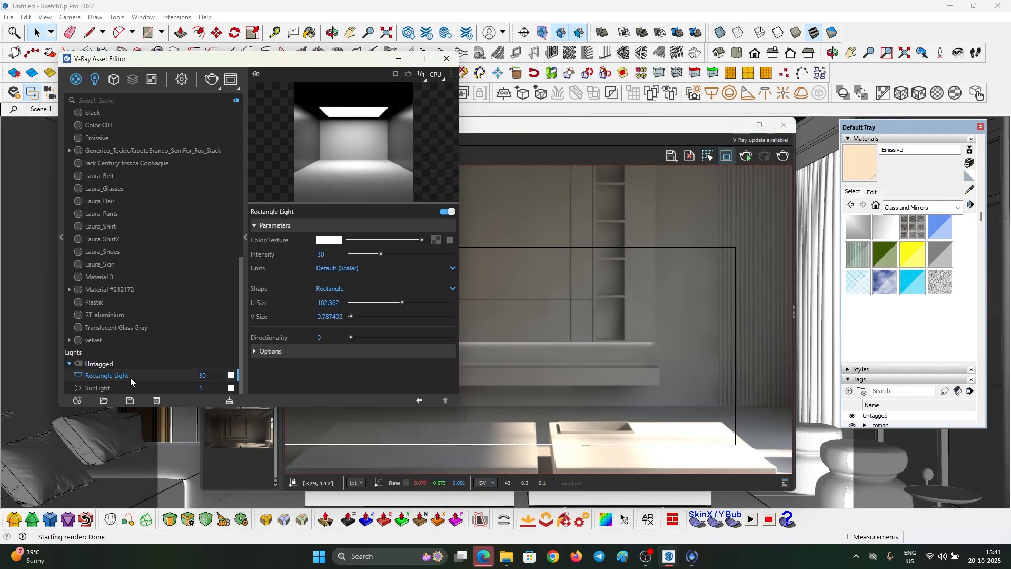
- Rename the light 'tv unit botm 1', set intensity 100 and colour temperature 3545 K
drag(136, 375, 2, 384)
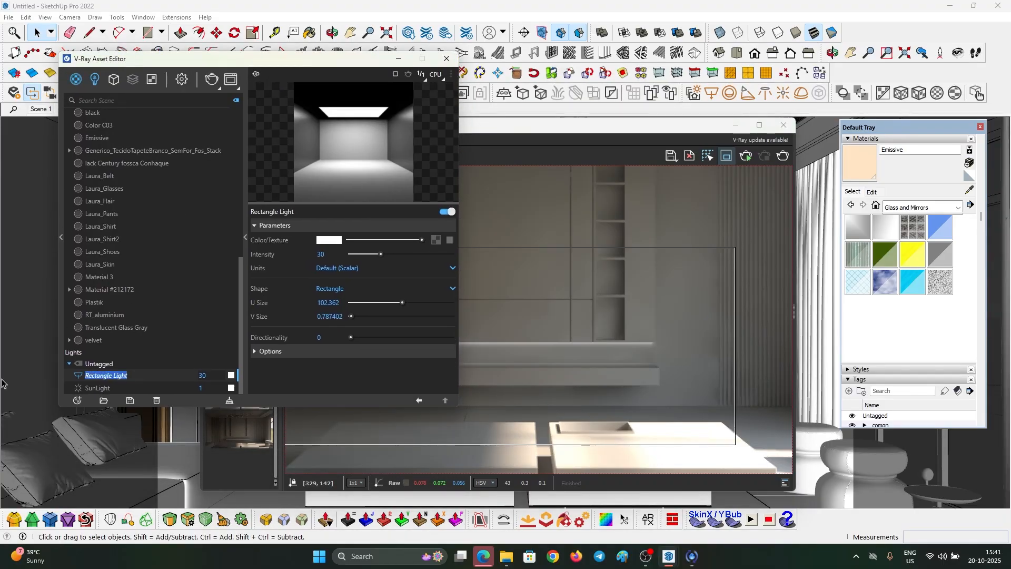
text(tv unit botm)
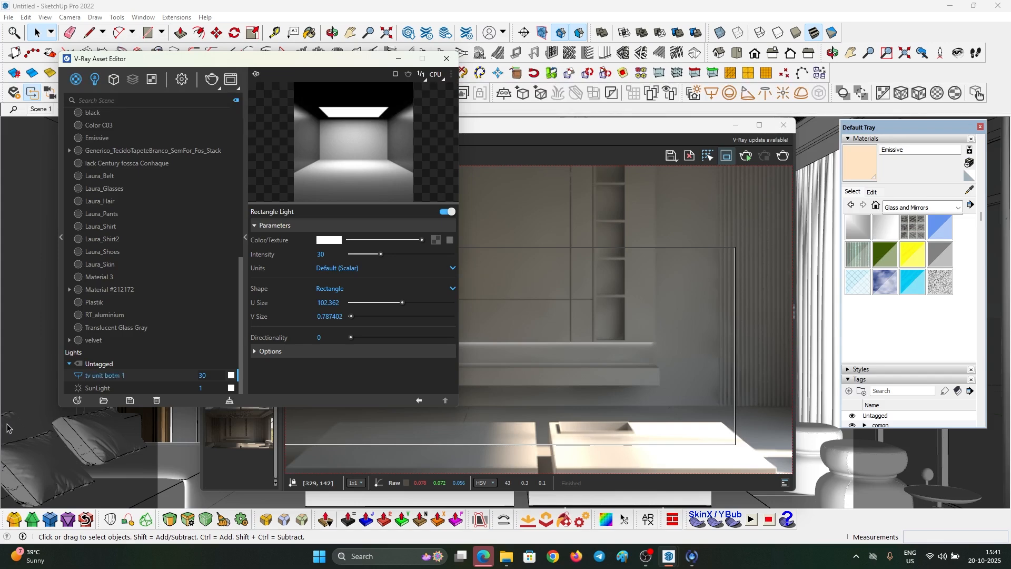
text(100)
key(Return)
click(329, 240)
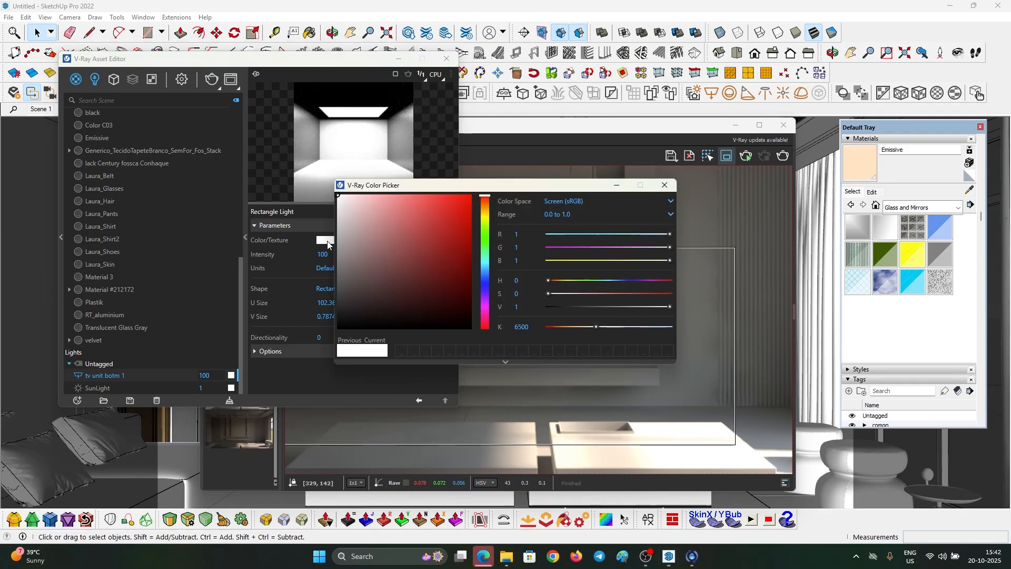
text(3545)
key(Return)
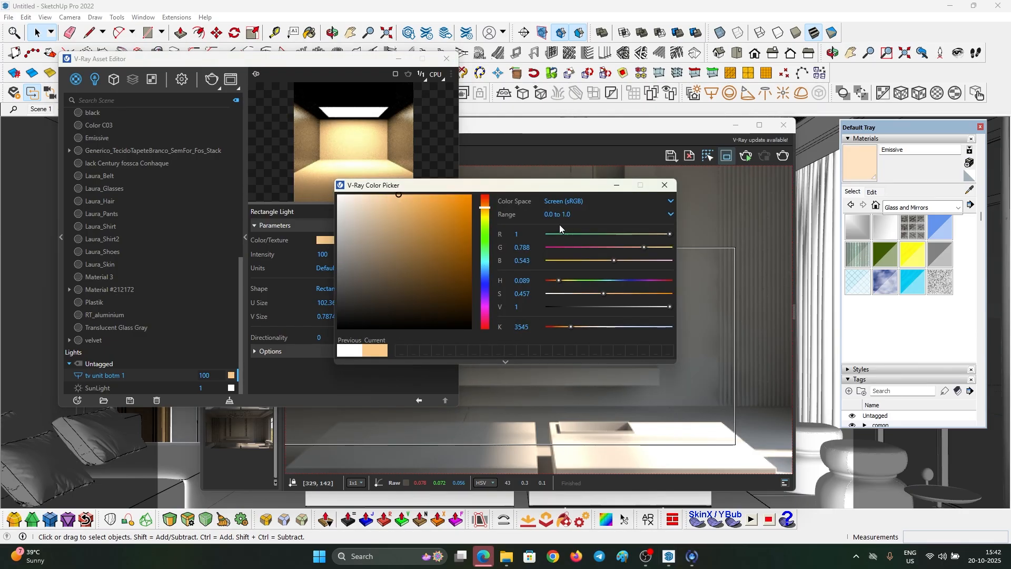
click(665, 184)
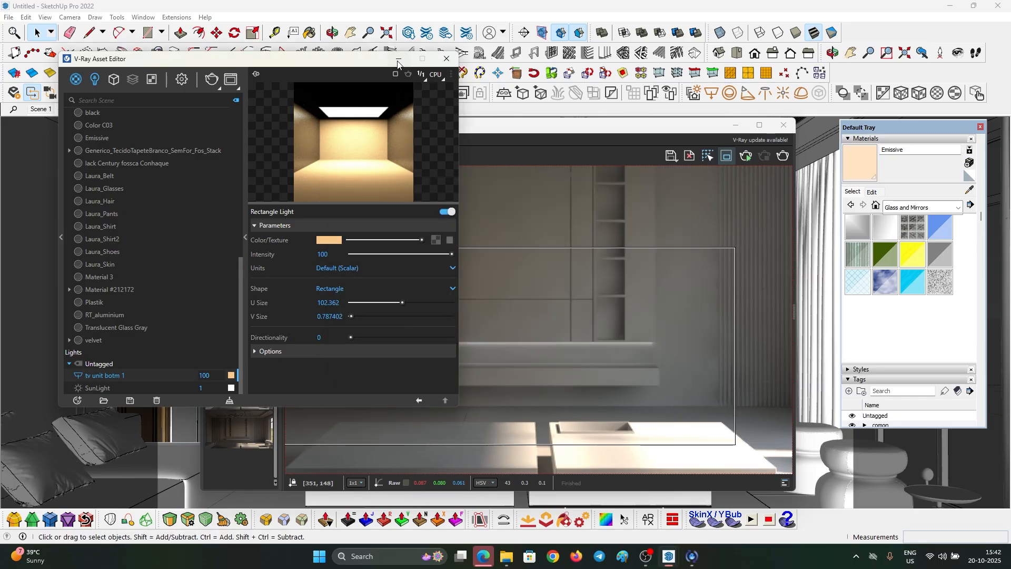
click(398, 59)
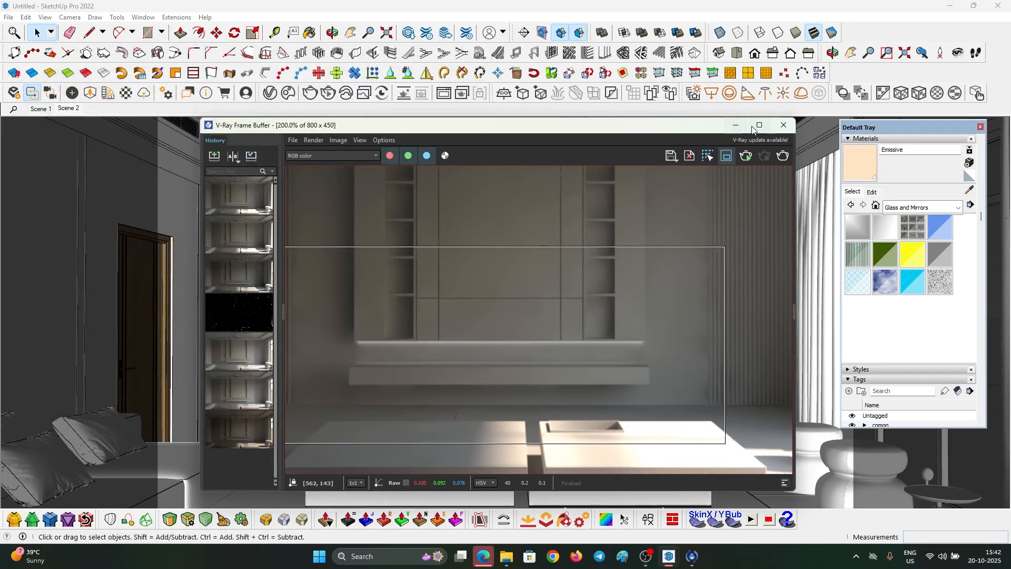
- Maximize the V-Ray Frame Buffer to inspect the amber glow under the TV shelf
click(758, 127)
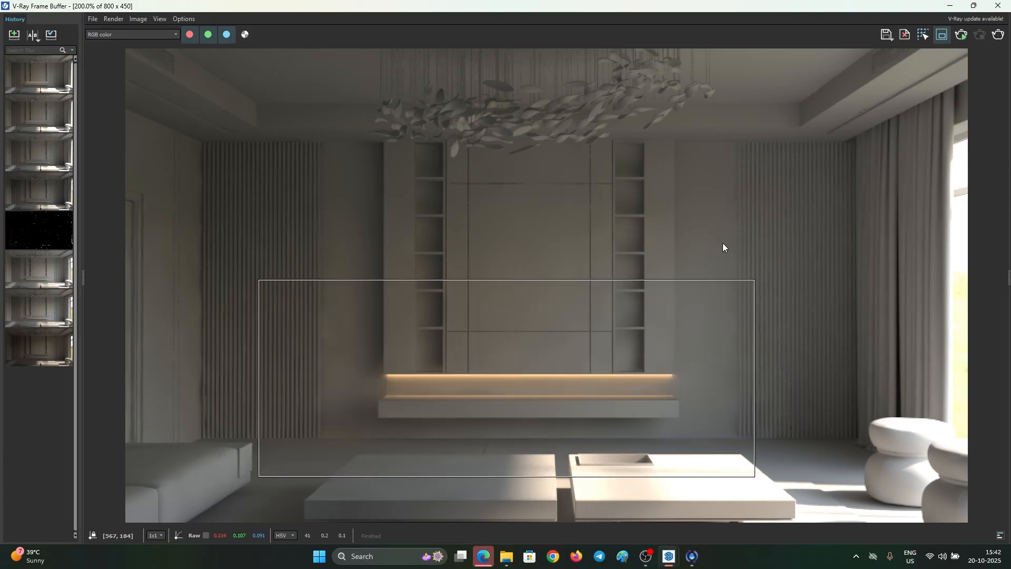
scroll(548, 273, down, 1)
scroll(512, 326, up, 1)
scroll(557, 246, down, 2)
scroll(639, 255, up, 2)
- Hide the roof group and turn off section cuts to expose the window wall
click(949, 7)
scroll(437, 255, down, 3)
mouse_move(438, 255)
middle_down()
mouse_move(474, 276)
mouse_move(439, 286)
middle_up()
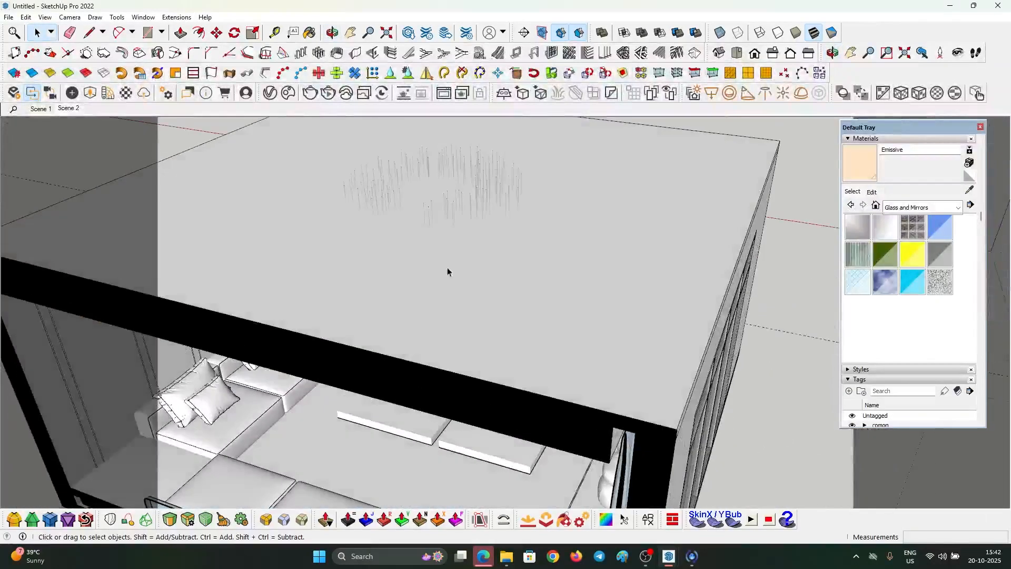
scroll(439, 285, down, 2)
right_click(552, 221)
click(579, 252)
middle_drag(576, 256, 392, 287)
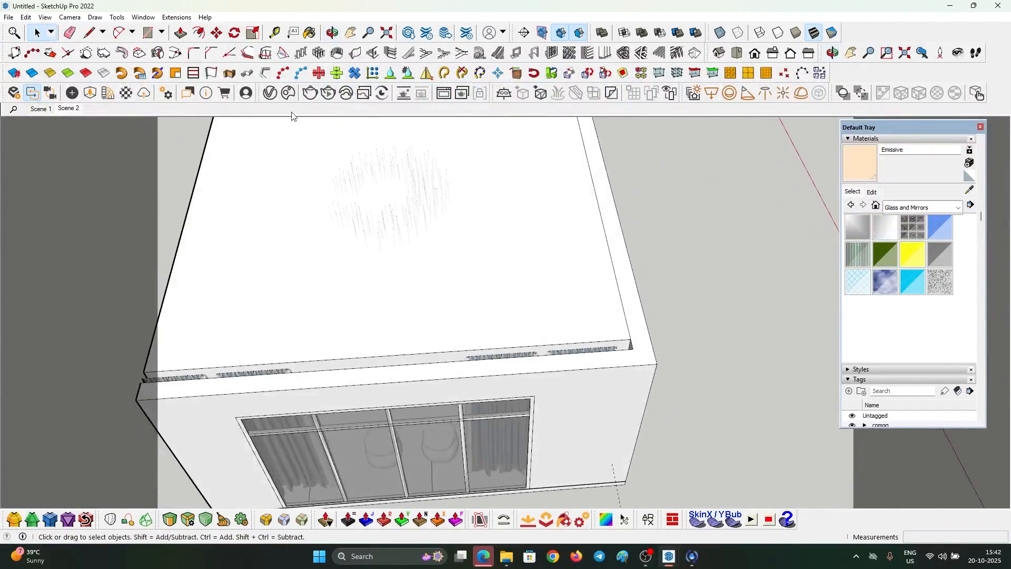
click(558, 34)
scroll(673, 214, down, 2)
middle_drag(673, 214, 500, 199)
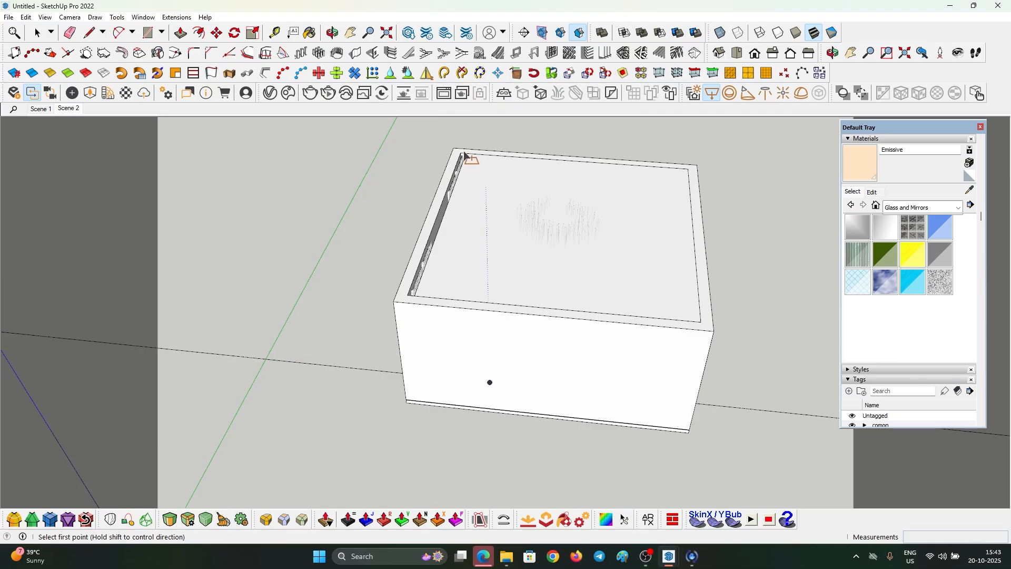
middle_drag(613, 154, 448, 199)
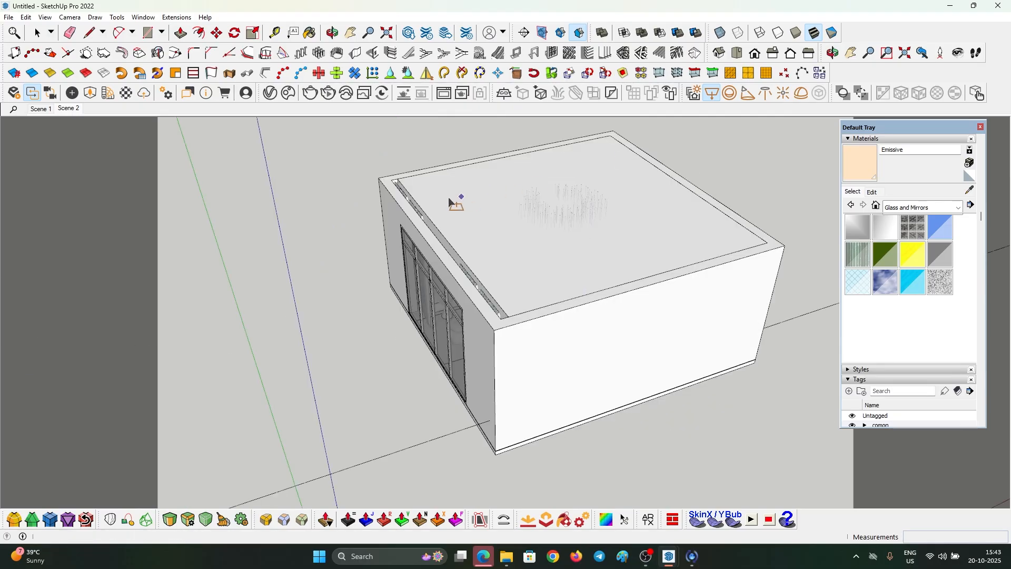
- Draw a V-Ray rectangle light along the roof edge above the window wall
click(393, 180)
click(509, 318)
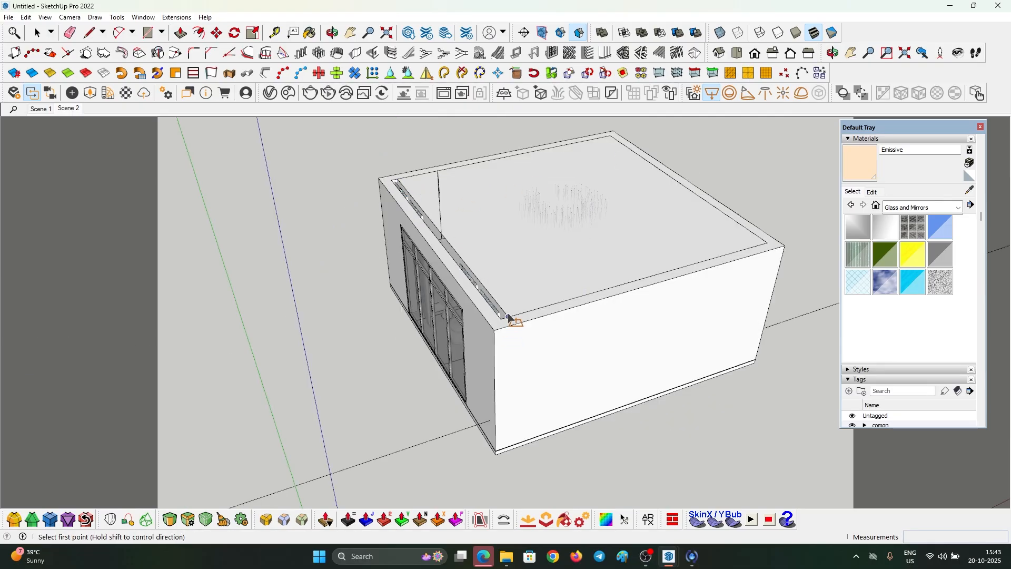
middle_drag(496, 366, 476, 303)
key(space)
- Scale the roof-edge light down on the blue axis to about 0.33
click(445, 186)
key(s)
scroll(445, 148, up, 2)
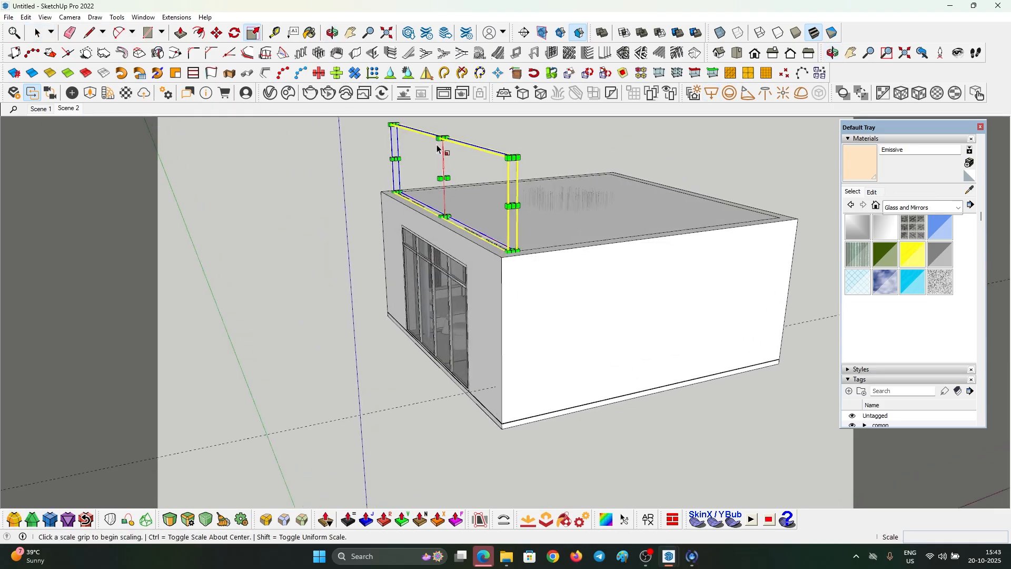
drag(444, 138, 444, 168)
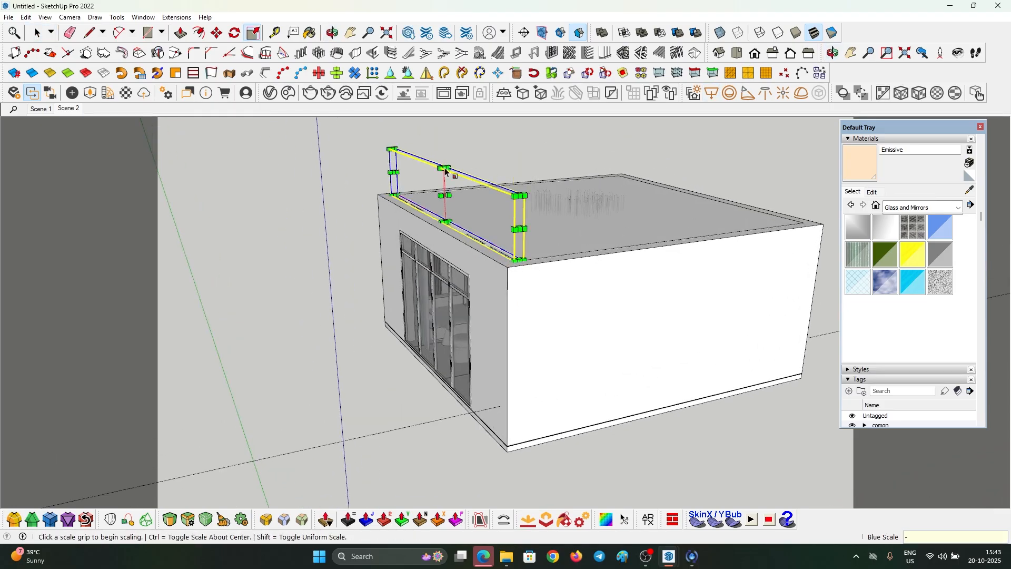
text(1')
key(Return)
middle_drag(482, 300, 468, 210)
key(x)
scroll(453, 216, up, 5)
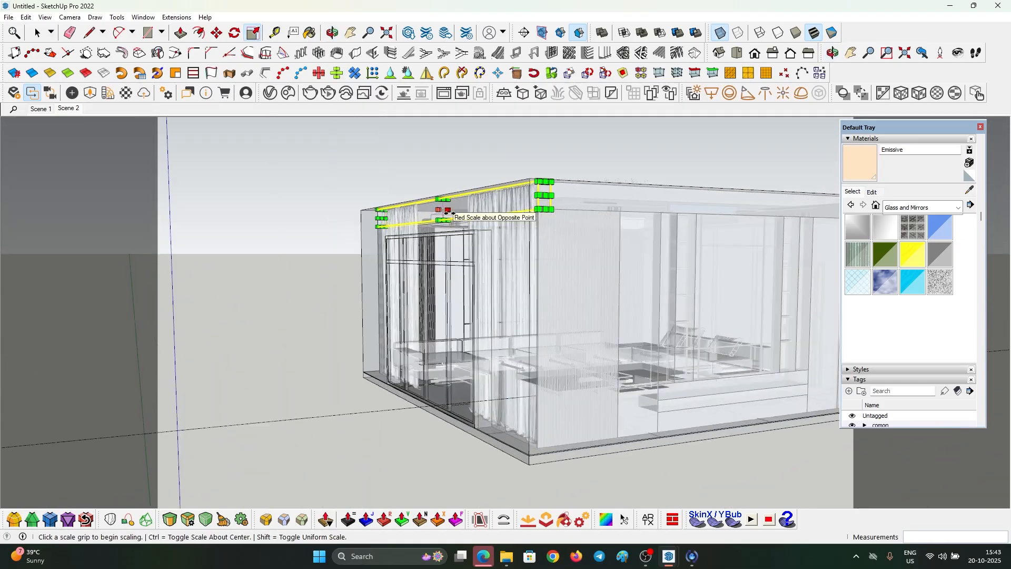
click(444, 220)
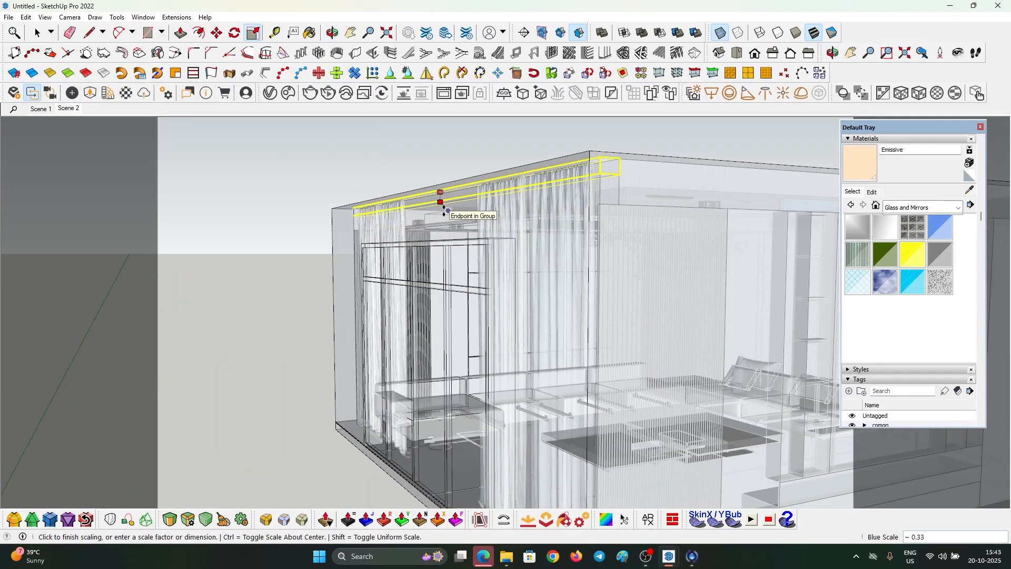
click(444, 205)
key(x)
- Select the wall group and look down along the new light strip
middle_drag(621, 199, 474, 269)
scroll(448, 217, up, 3)
key(space)
click(446, 216)
middle_drag(446, 216, 201, 55)
- Mark a render region over Scene 2's top-right ceiling corner and start the V-Ray render
click(67, 109)
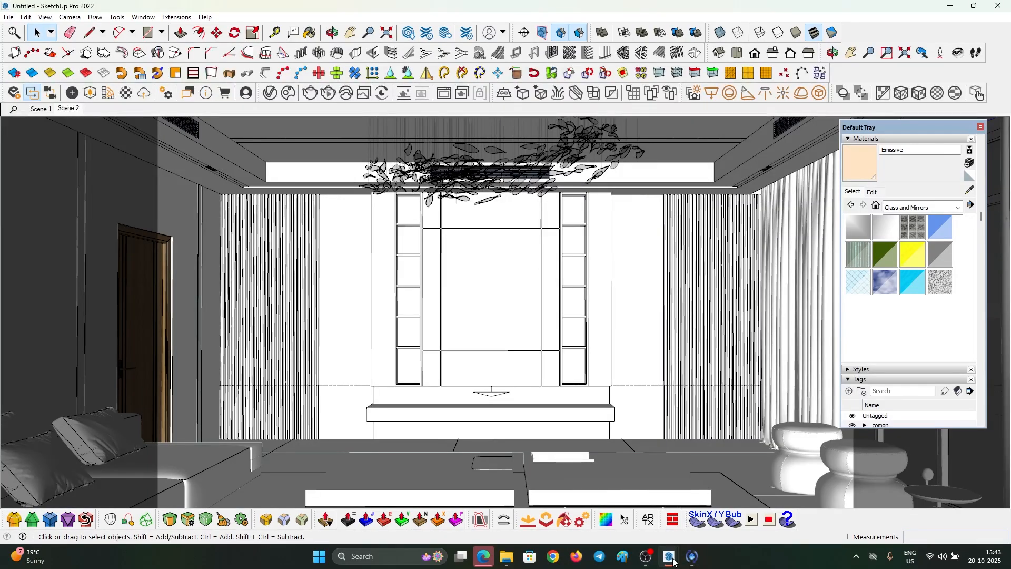
mouse_move(675, 560)
click(786, 499)
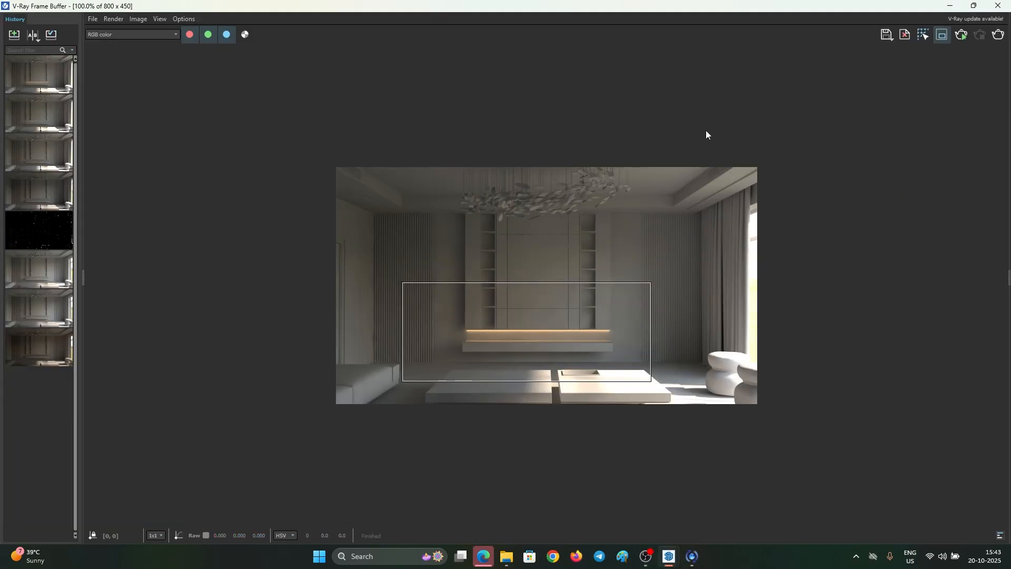
drag(661, 167, 819, 227)
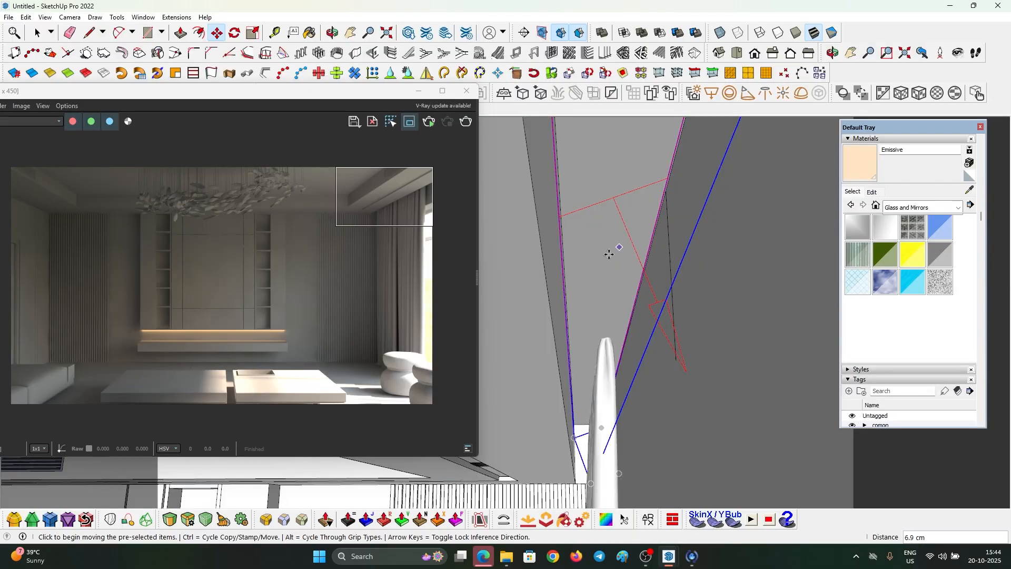
mouse_move(609, 255)
middle_down()
mouse_move(615, 234)
mouse_move(605, 267)
mouse_move(658, 209)
middle_up()
mouse_move(715, 234)
middle_down()
mouse_move(632, 260)
mouse_move(621, 248)
middle_up()
click(465, 121)
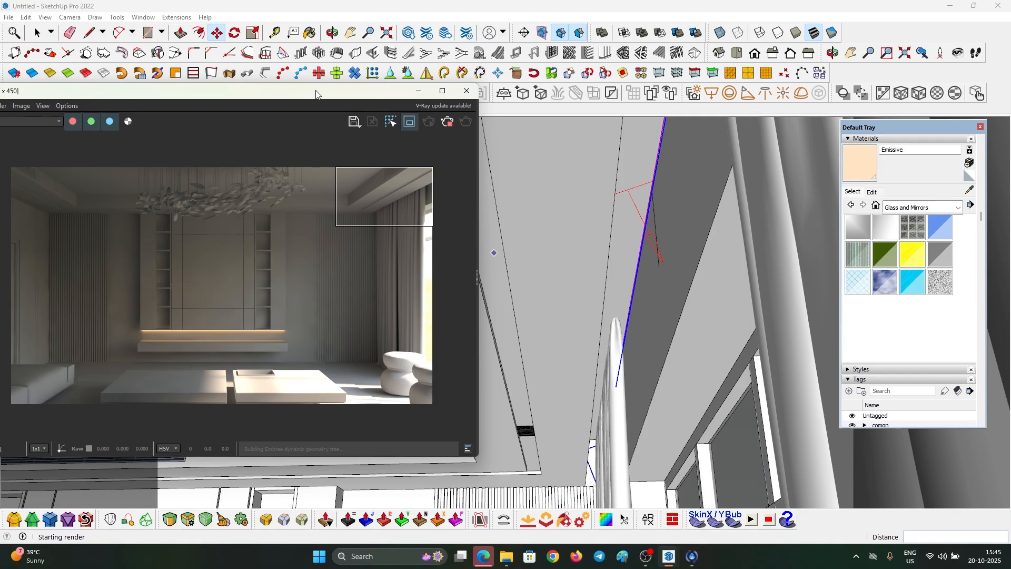
drag(317, 94, 353, 163)
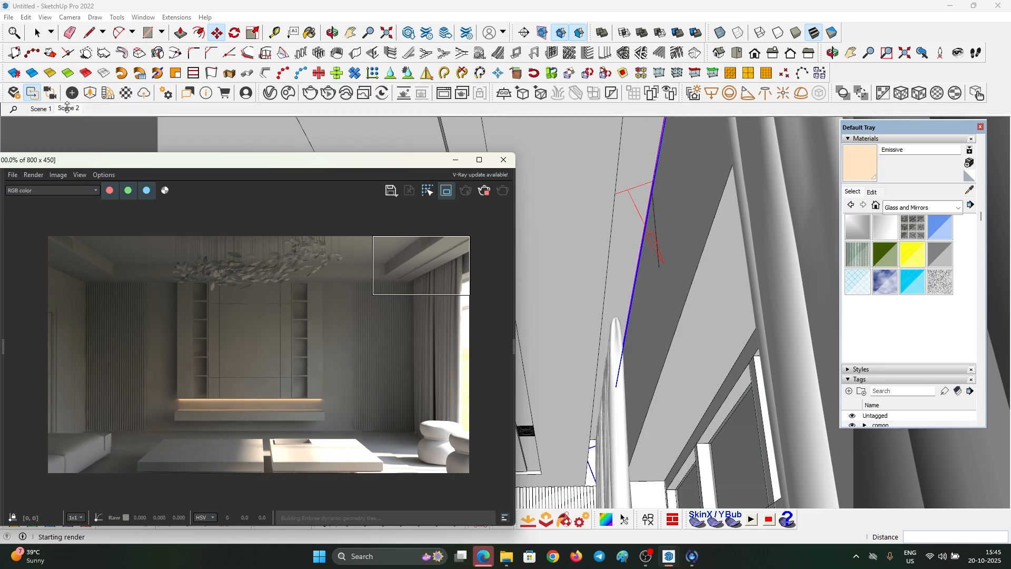
- Render the Scene 2 living-room view again in V-Ray
click(67, 108)
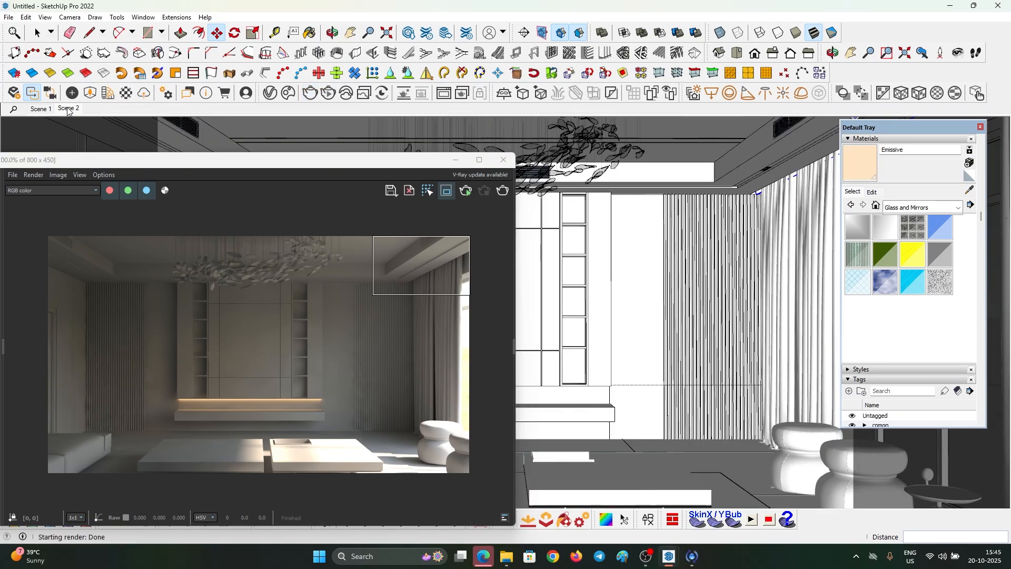
click(504, 192)
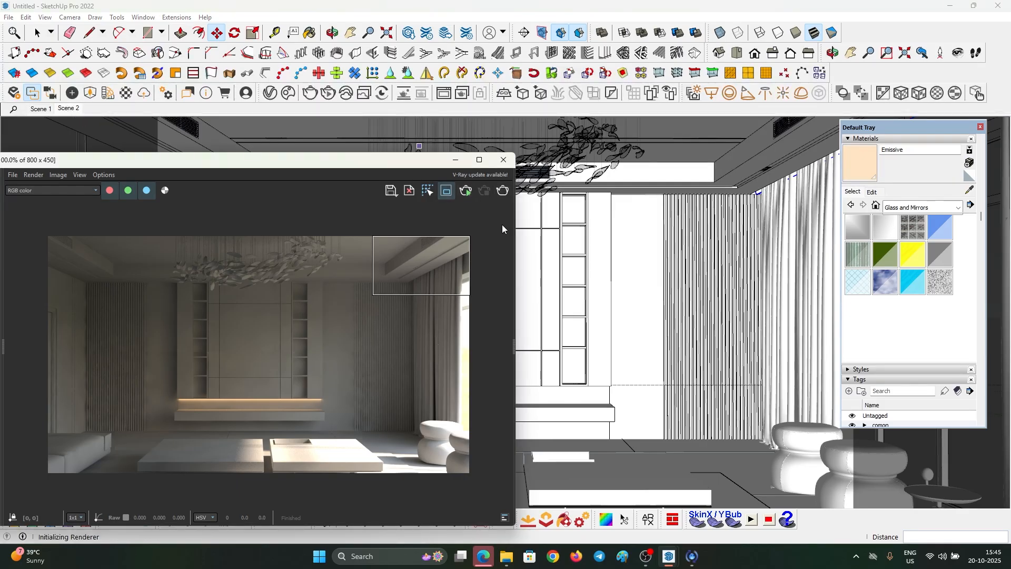
drag(402, 168, 484, 100)
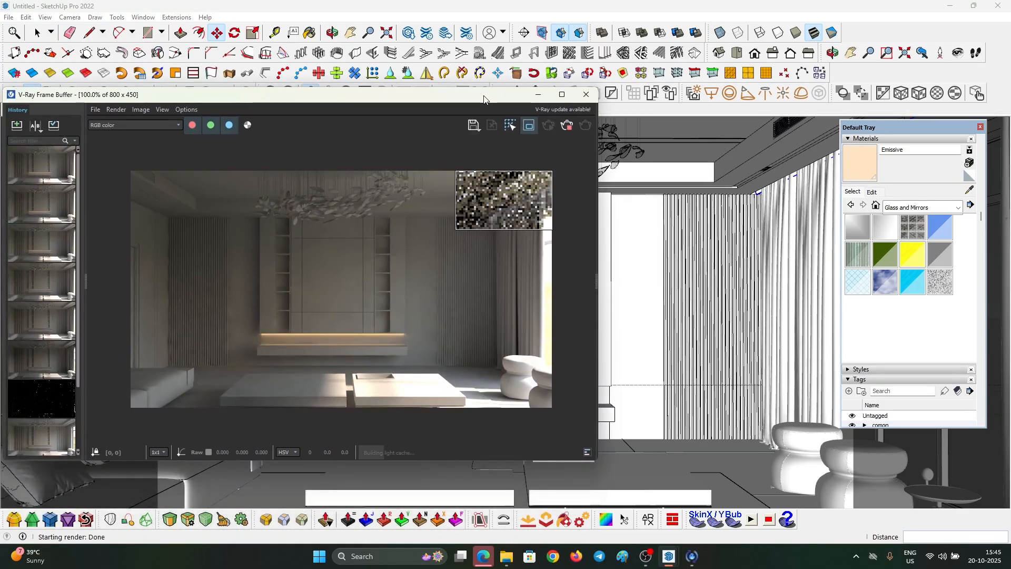
scroll(505, 204, up, 1)
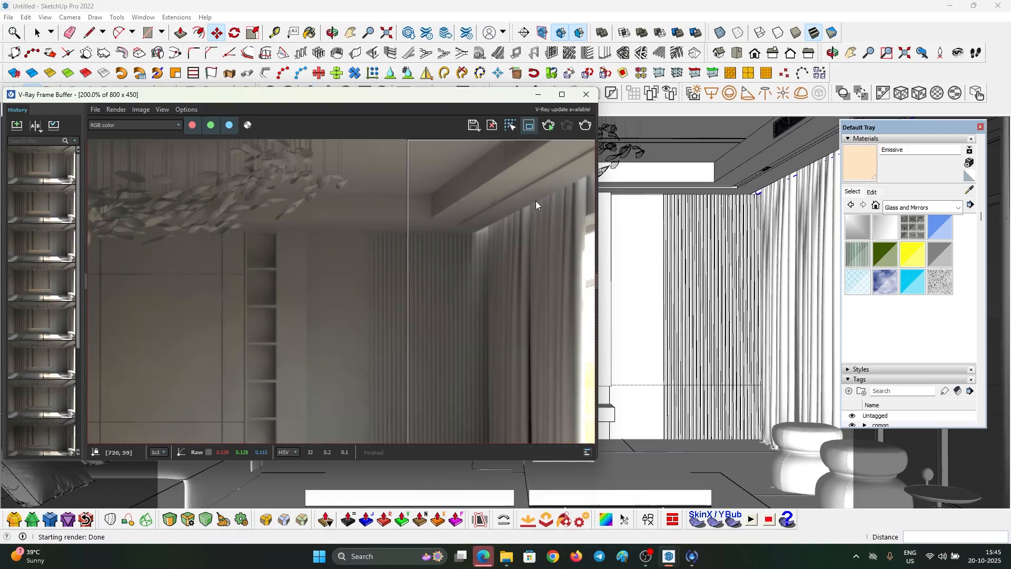
drag(510, 97, 314, 103)
scroll(510, 221, down, 3)
- Rotate the piece at the ceiling corner by 45 degrees
mouse_move(510, 222)
middle_down()
mouse_move(621, 208)
mouse_move(602, 198)
middle_up()
key(space)
scroll(719, 152, up, 2)
scroll(747, 156, up, 5)
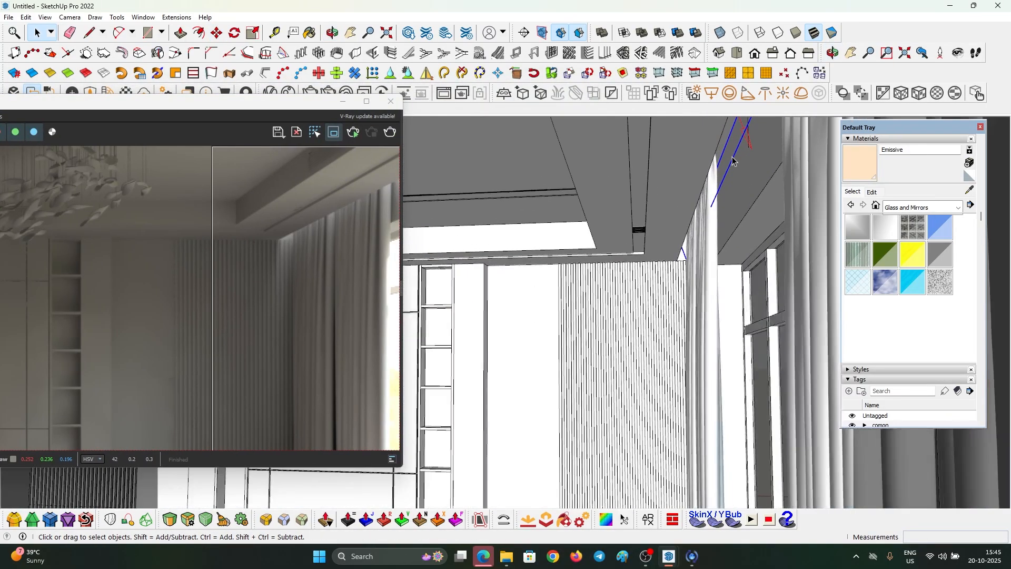
shift+middle_drag(747, 157, 660, 212)
scroll(660, 212, up, 2)
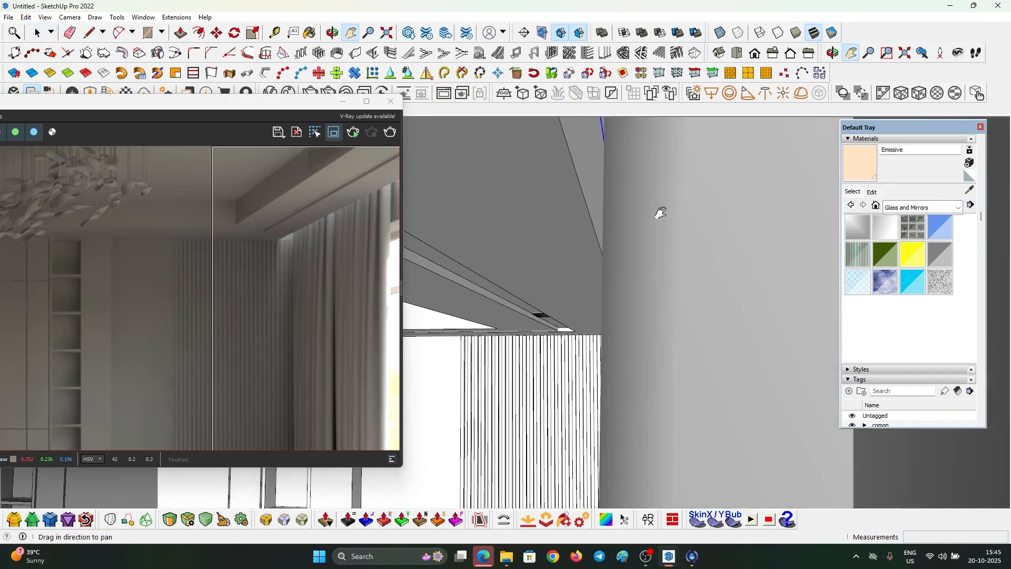
scroll(659, 213, down, 2)
scroll(651, 294, up, 1)
scroll(627, 296, up, 2)
key(q)
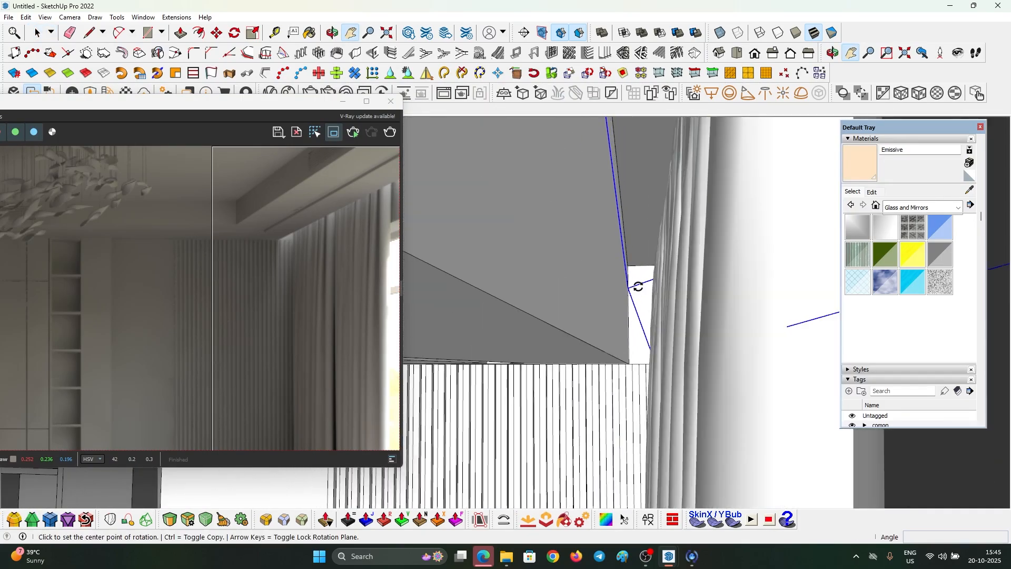
click(651, 279)
click(618, 296)
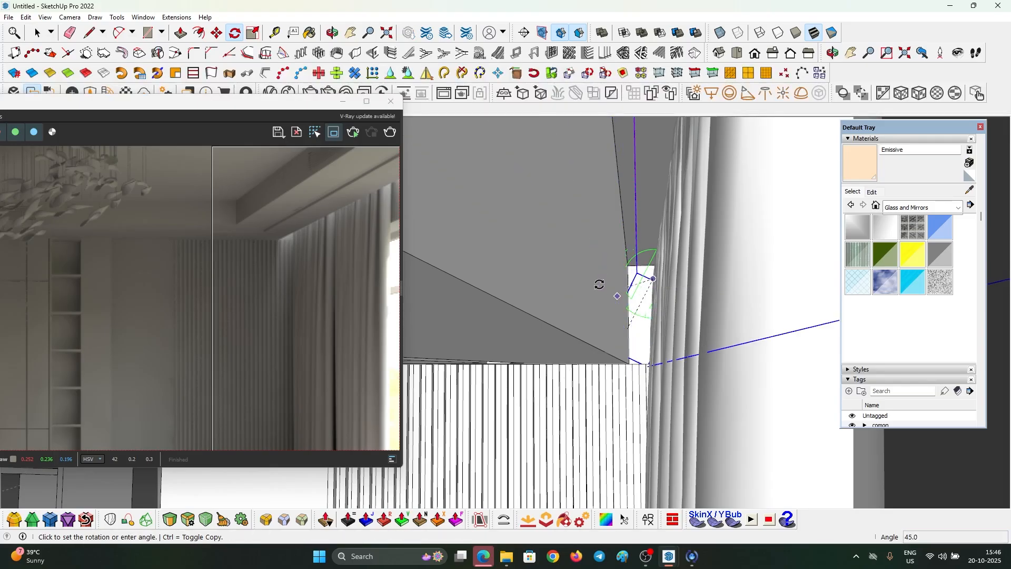
click(598, 295)
mouse_move(659, 295)
middle_down()
mouse_move(670, 289)
mouse_move(637, 294)
mouse_move(649, 311)
middle_up()
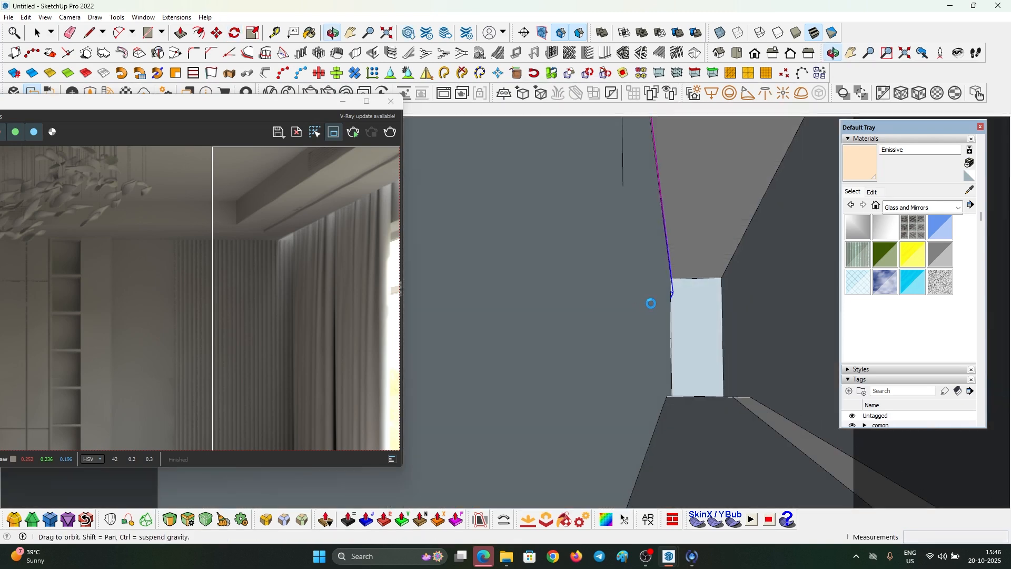
- Hide the ceiling group to reveal the curtains
middle_drag(651, 304, 642, 276)
right_click(642, 264)
click(667, 293)
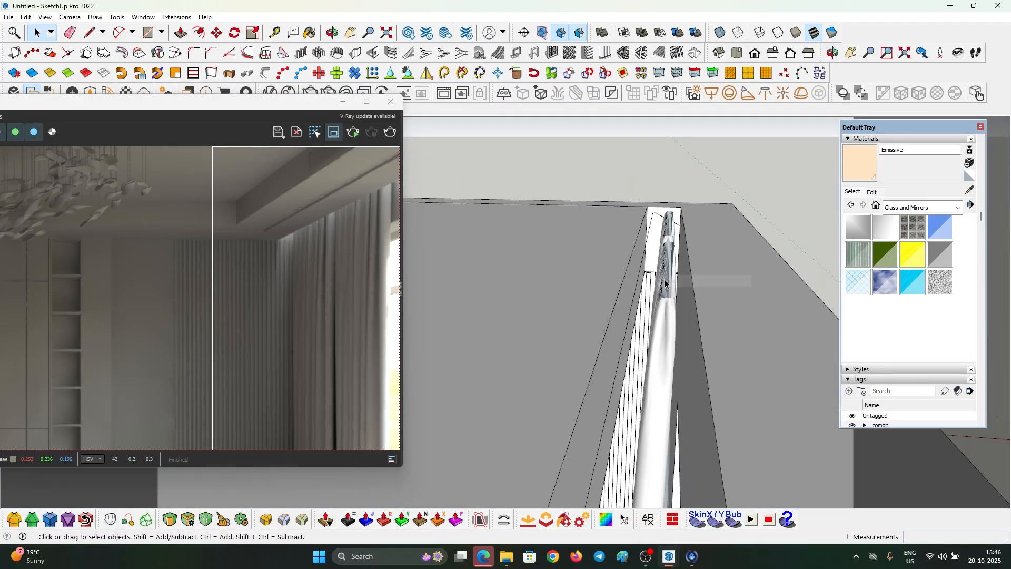
key(ctrl+z)
right_click(673, 248)
click(698, 282)
middle_drag(720, 226, 681, 217)
click(700, 204)
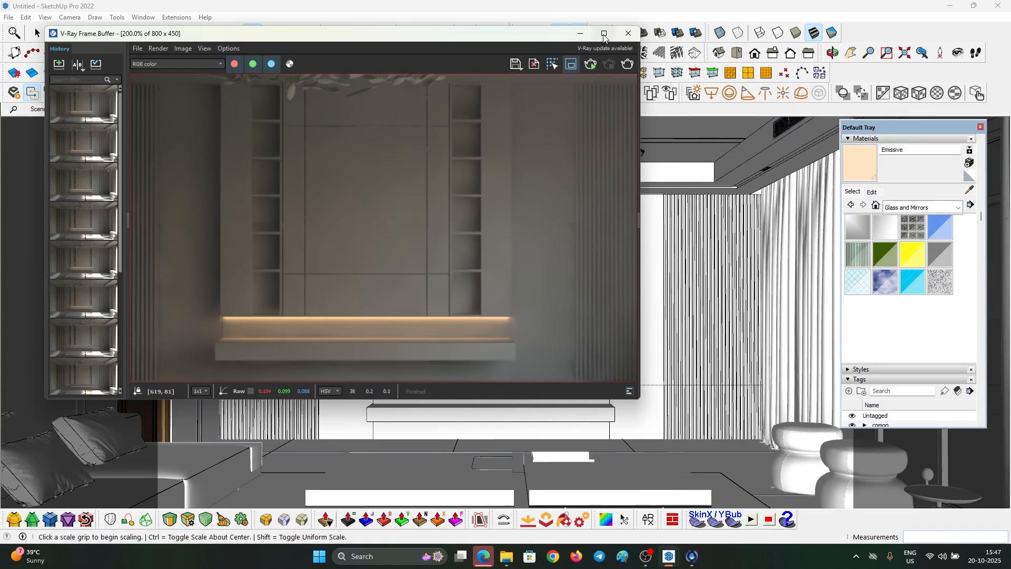
- Open the V-Ray lights list and select Rectangle Light#1's name for editing
mouse_move(529, 37)
mouse_down()
mouse_move(583, 120)
mouse_move(572, 115)
mouse_up()
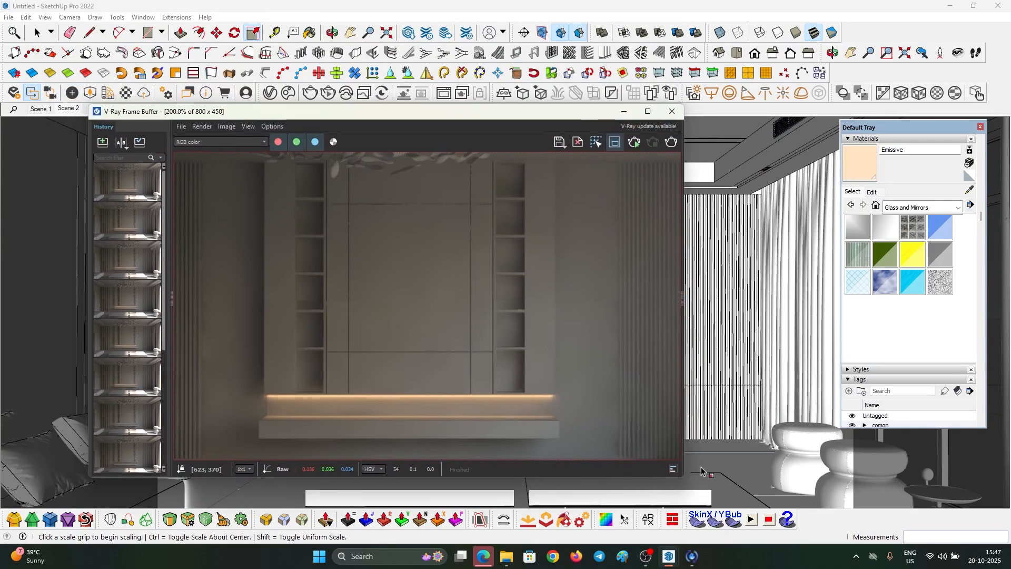
click(269, 94)
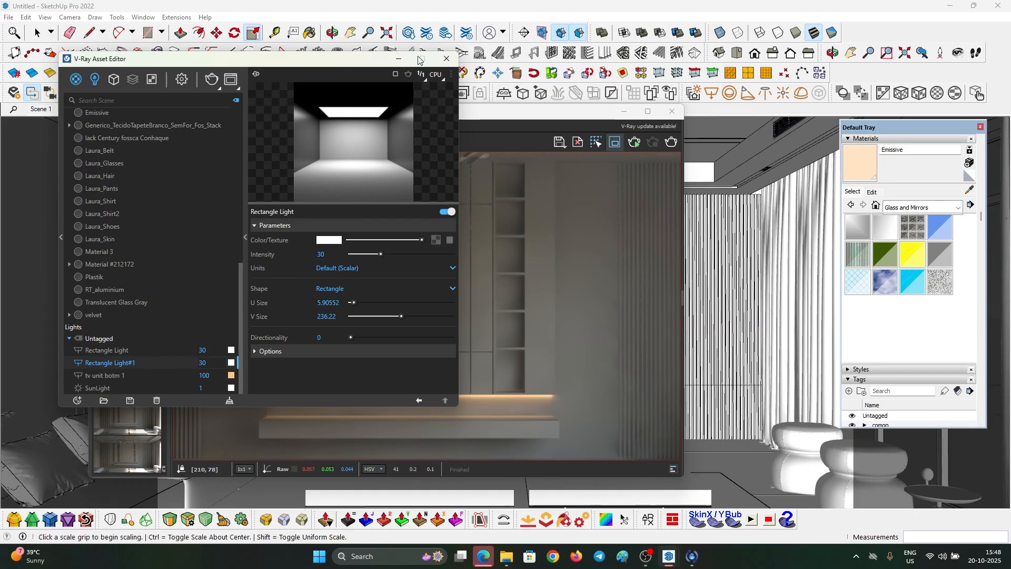
drag(143, 365, 83, 360)
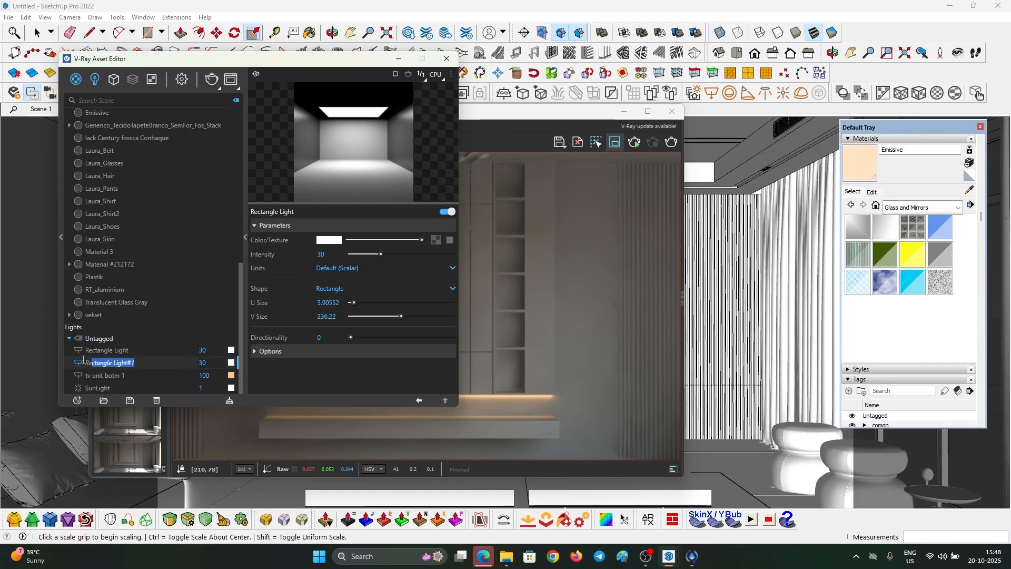
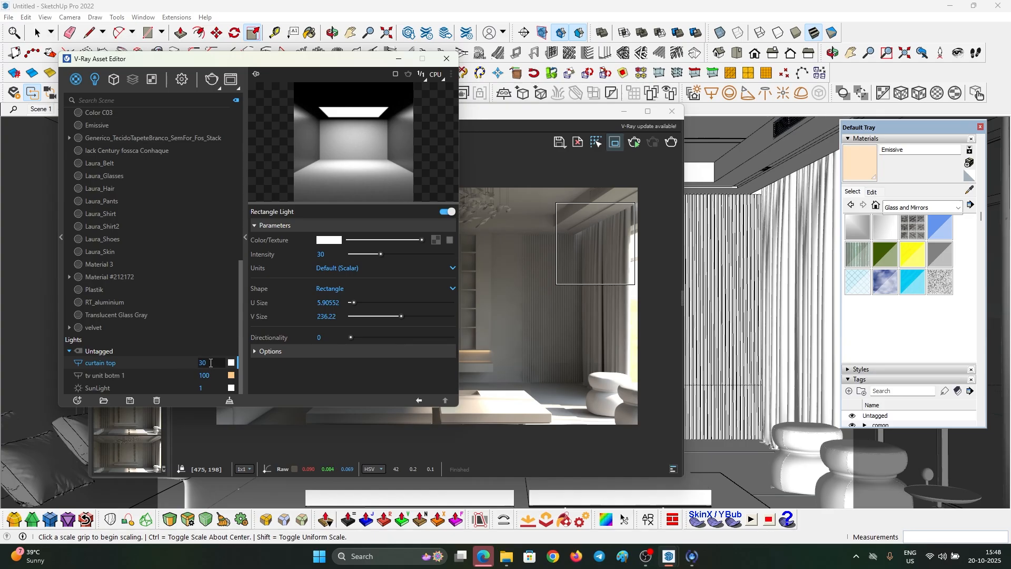
- Set the curtain top light to intensity 100 and a warm 3500 K colour temperature
key(Return)
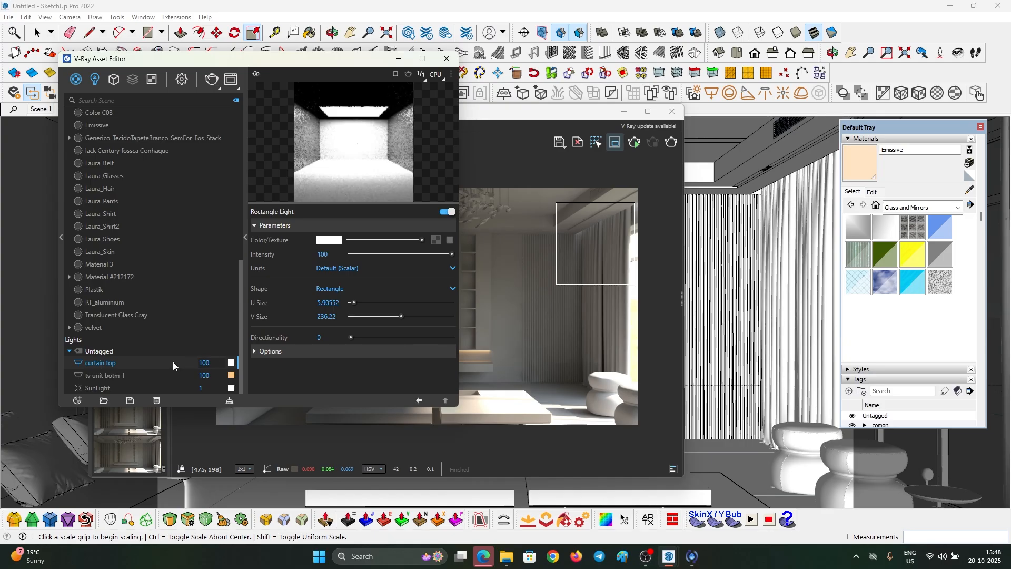
click(327, 241)
double_click(521, 327)
text(3500)
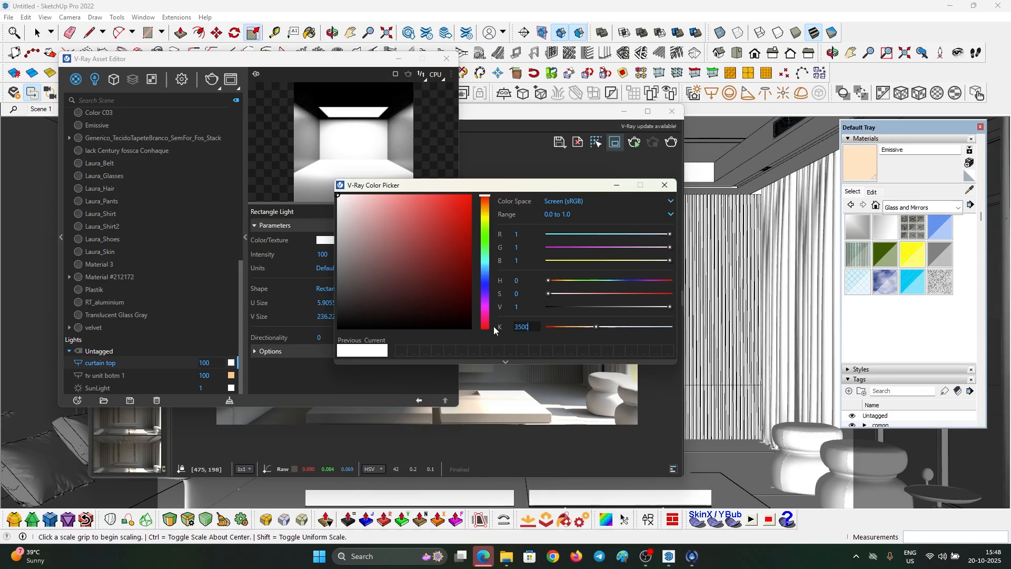
key(Return)
click(618, 187)
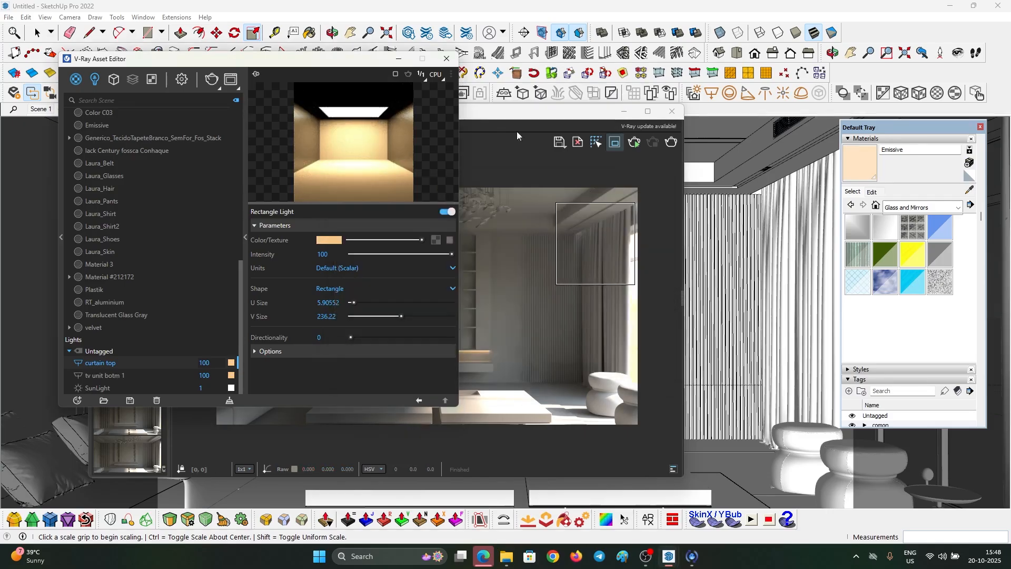
click(436, 62)
- Maximize the frame buffer, redraw the render region over the top-right curtains, and expand the layers panel
click(648, 111)
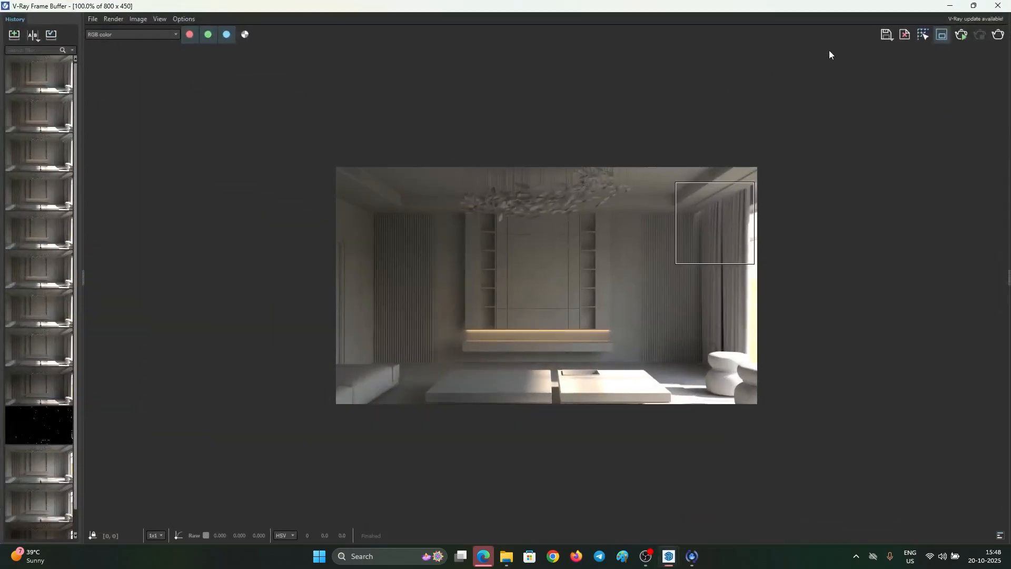
click(933, 39)
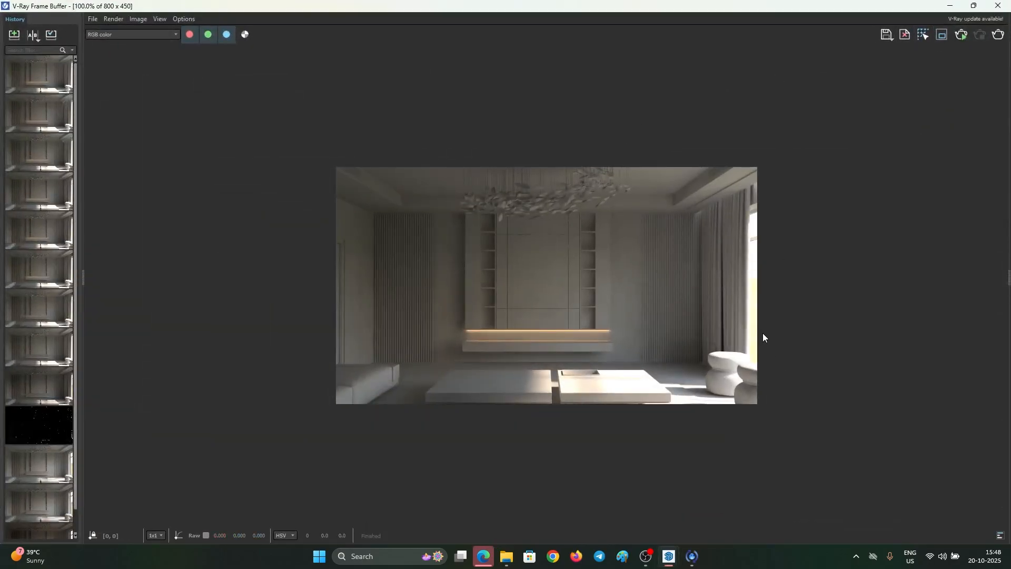
click(942, 35)
drag(659, 168, 808, 384)
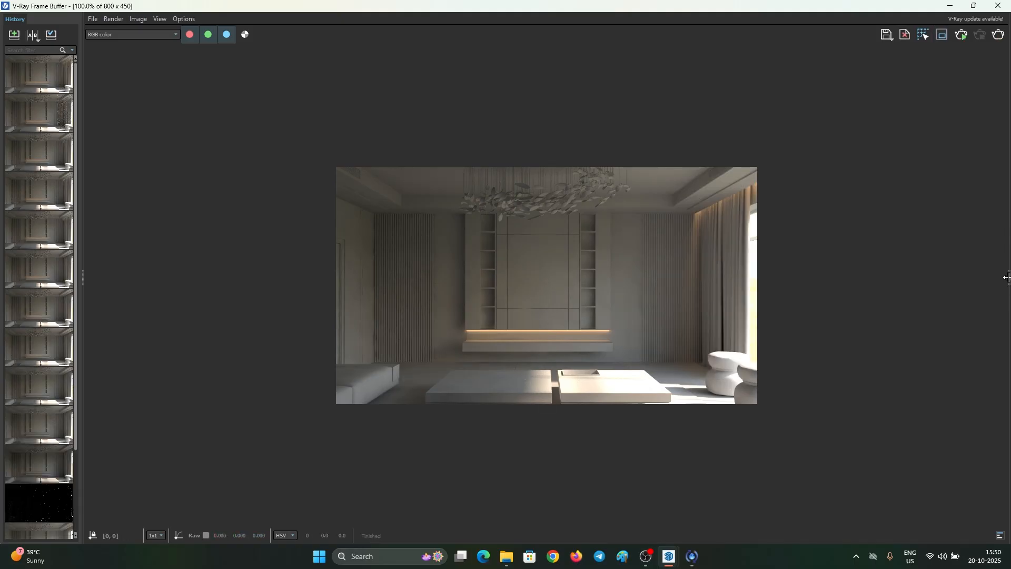
click(1007, 277)
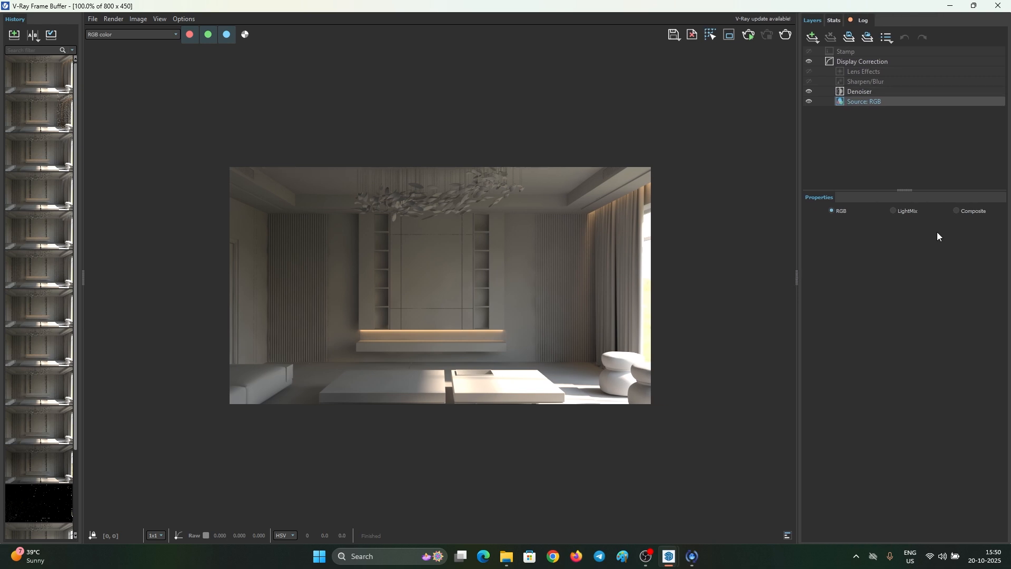
- Widen the layers panel and add an Exposure correction layer
mouse_move(797, 274)
mouse_down()
mouse_move(998, 266)
mouse_move(788, 275)
mouse_up()
click(803, 38)
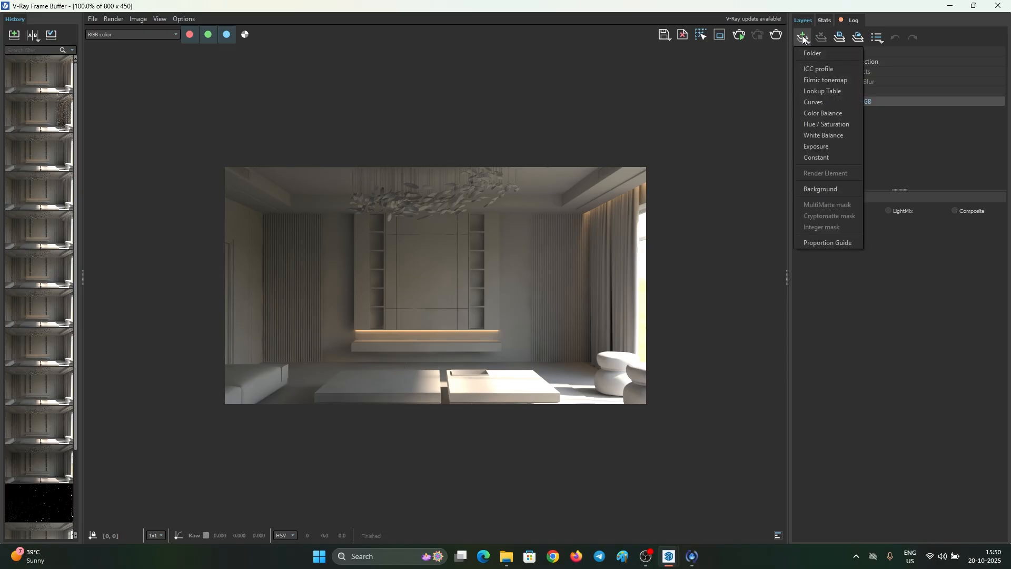
click(822, 147)
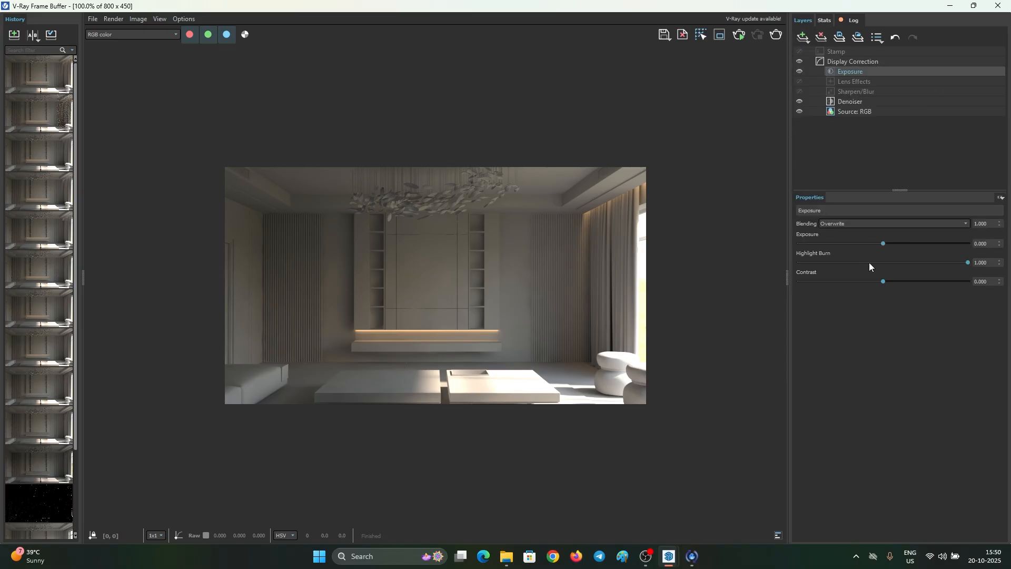
- Set the Exposure layer to highlight burn 0.472, exposure 0.373 and contrast 0.037
drag(869, 262, 846, 263)
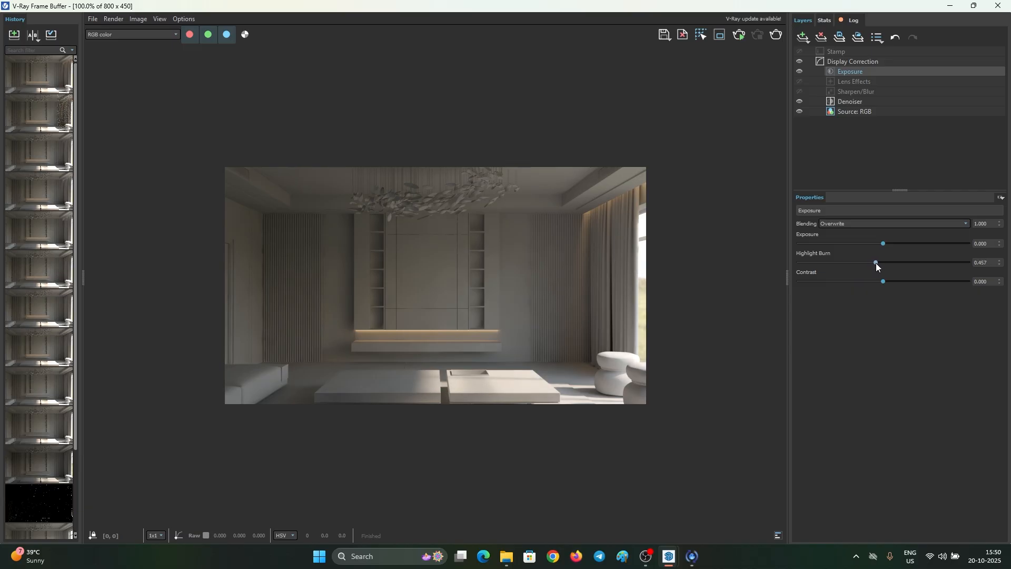
scroll(505, 381, up, 1)
scroll(503, 381, down, 1)
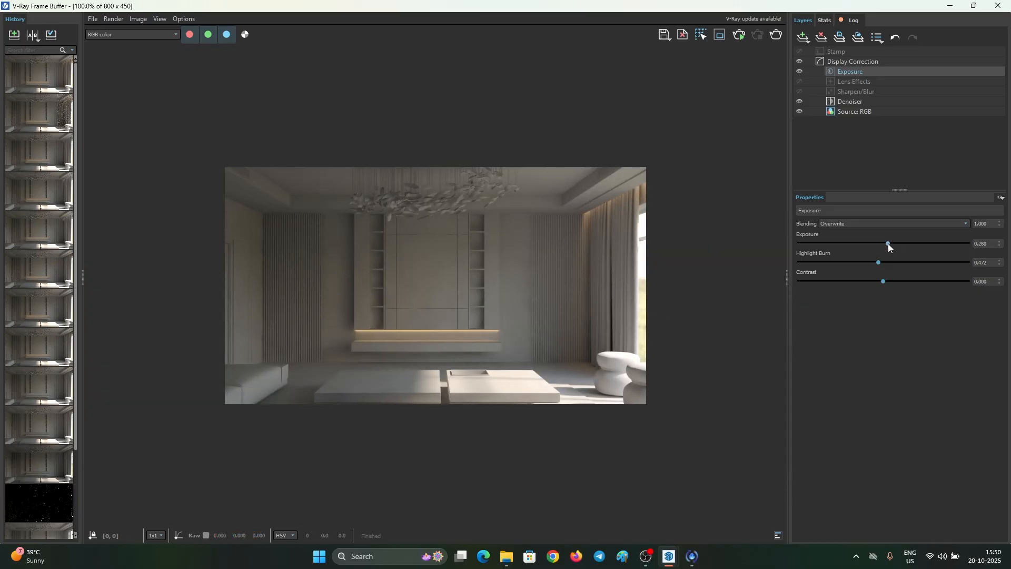
click(887, 281)
scroll(451, 306, up, 1)
scroll(451, 305, down, 1)
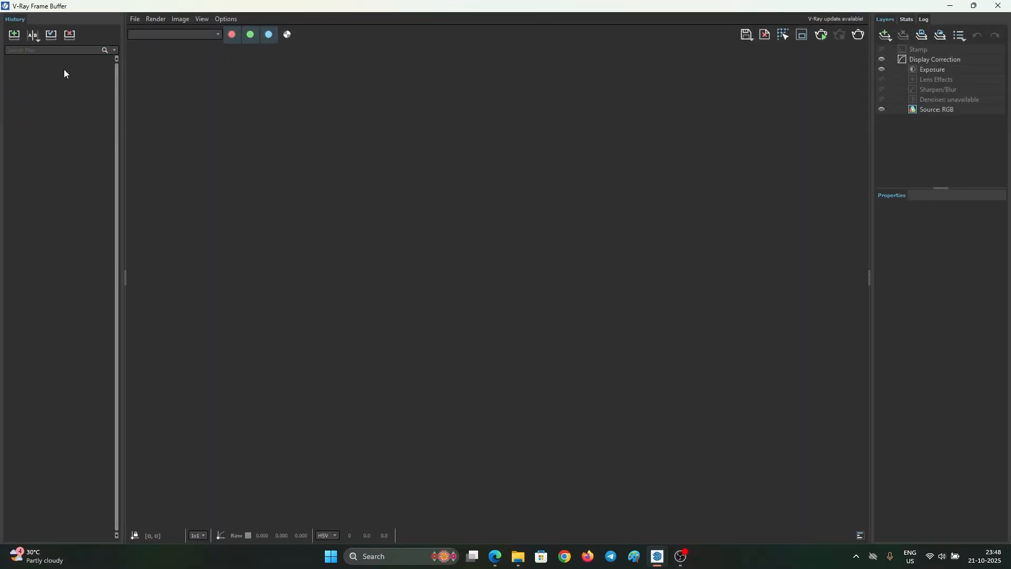
- Enable Use Project Path in the VFB History settings, save, and shrink the frame buffer window
click(220, 18)
click(250, 33)
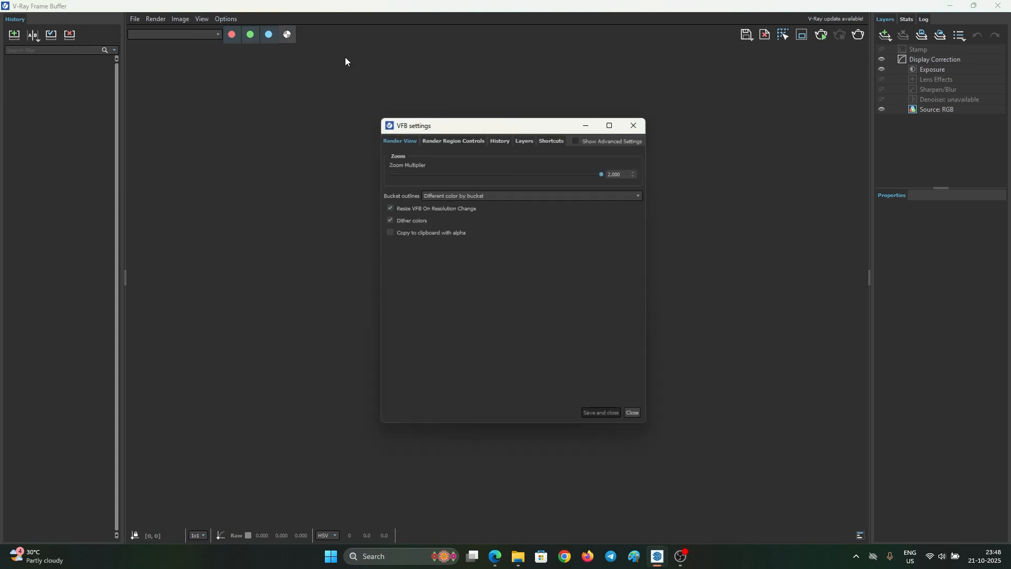
click(508, 142)
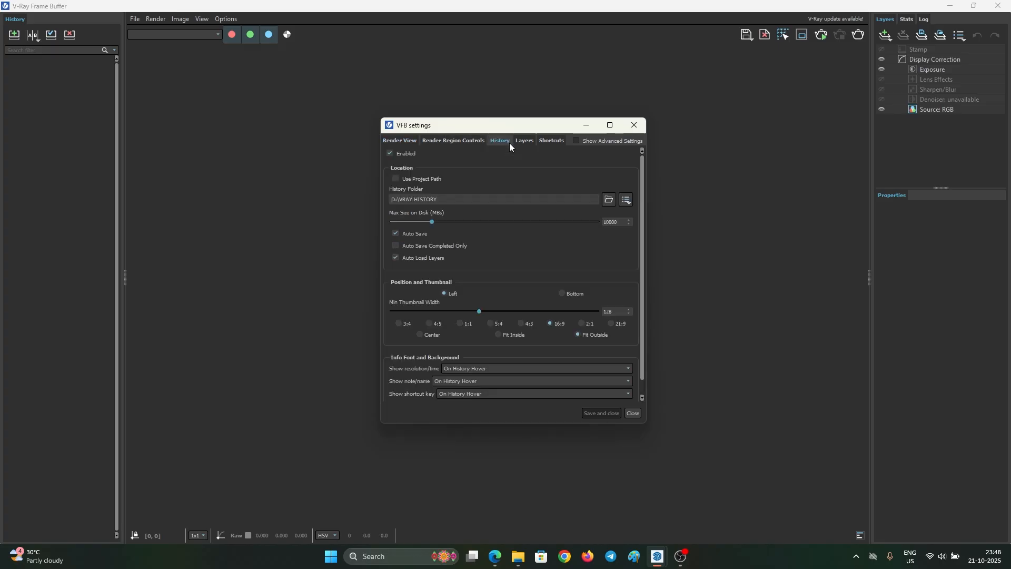
click(409, 178)
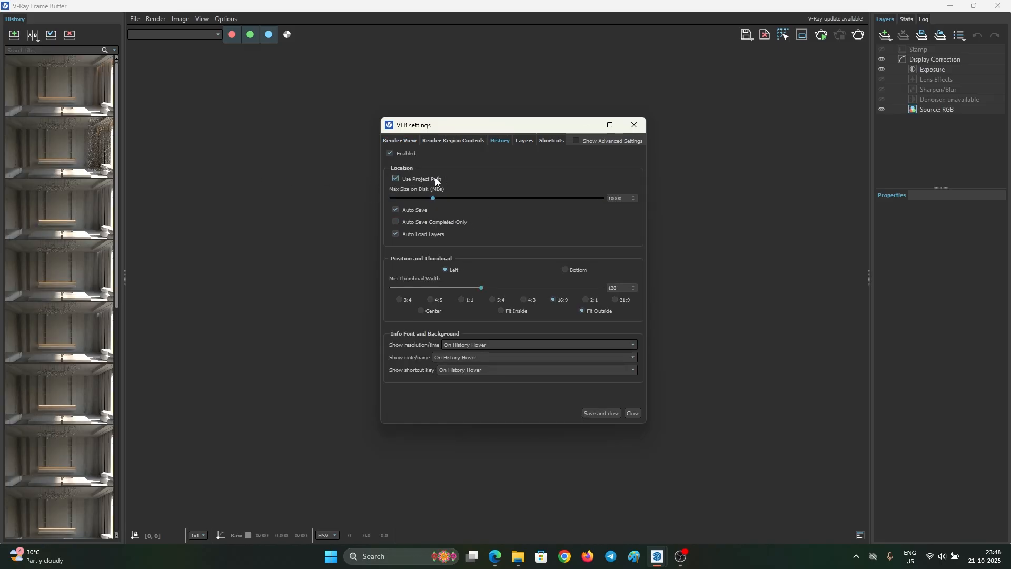
click(613, 414)
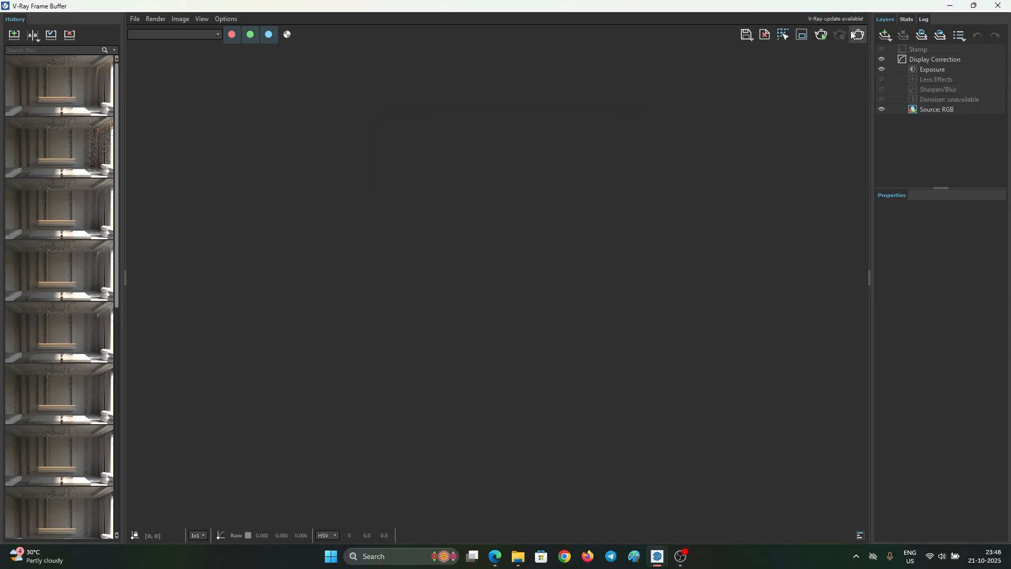
drag(832, 7, 798, 102)
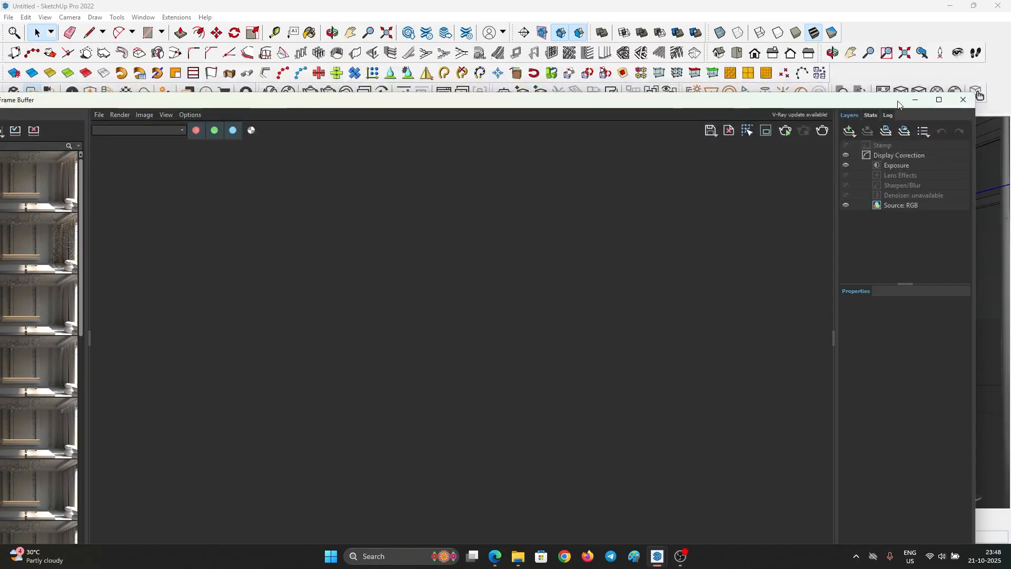
- Draw a V-Ray Rectangle Light covering the side glass doors
click(914, 100)
scroll(572, 218, down, 2)
middle_drag(572, 218, 371, 330)
scroll(407, 217, down, 6)
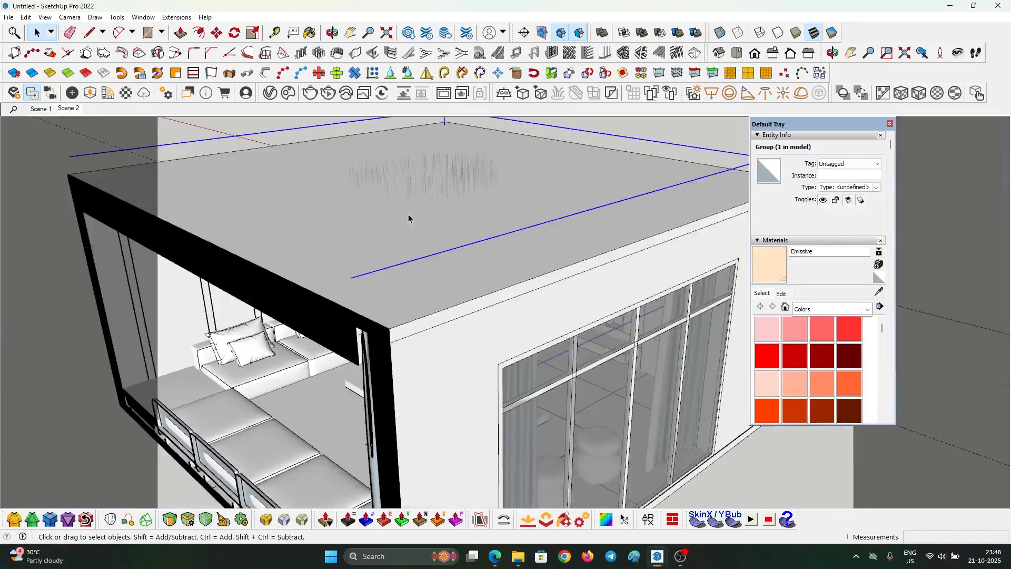
scroll(608, 210, down, 3)
click(537, 440)
middle_drag(537, 409, 593, 302)
scroll(580, 302, up, 1)
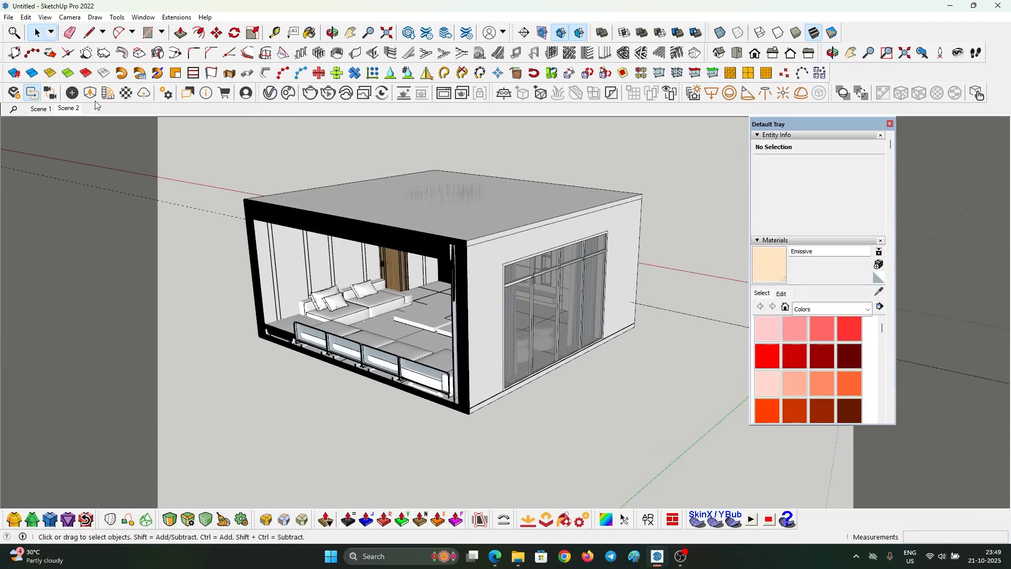
click(712, 94)
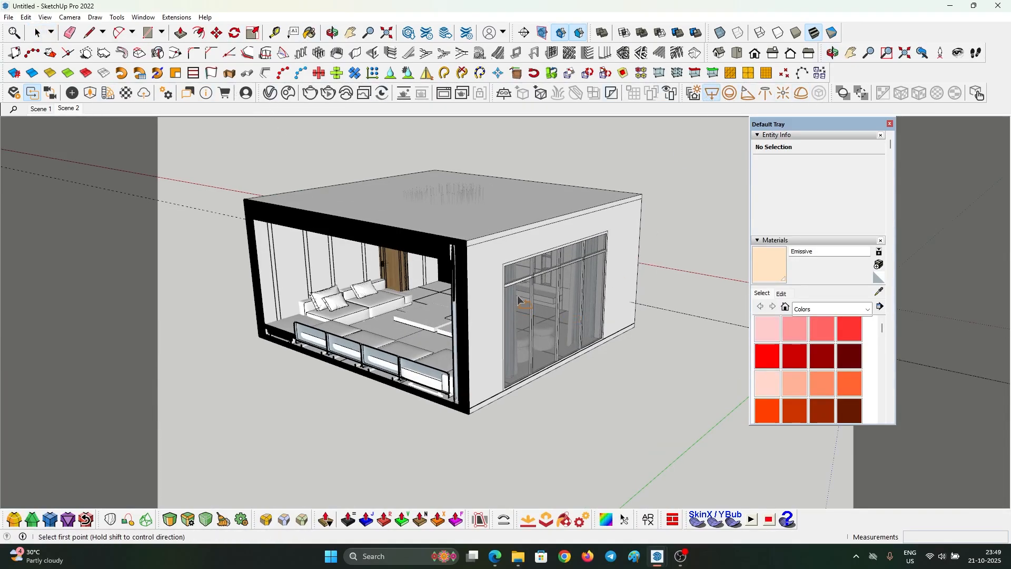
click(503, 264)
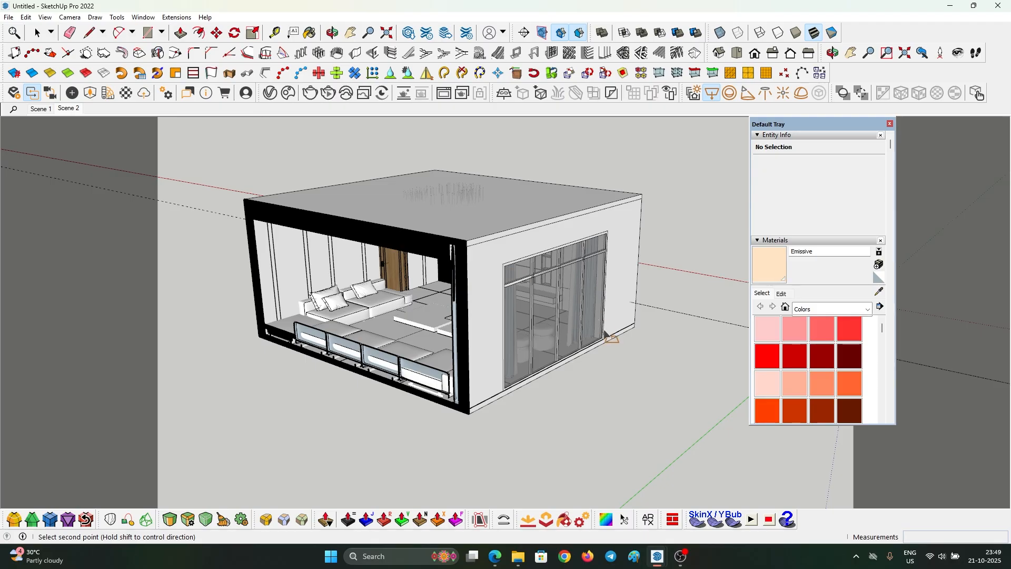
scroll(604, 343, up, 8)
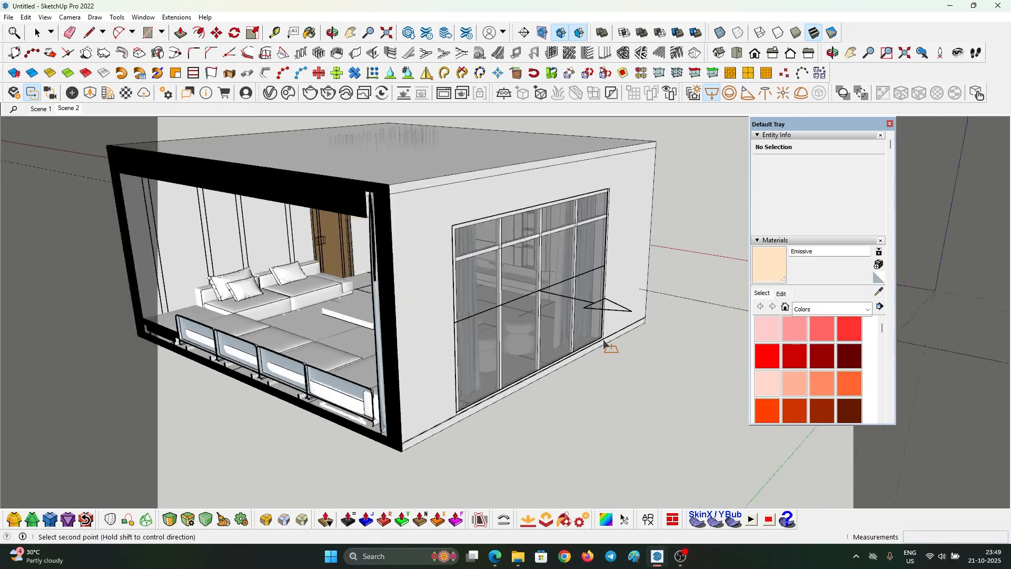
click(604, 343)
- Flip the rectangle light by scaling it -1 on the blue axis
scroll(615, 342, down, 3)
middle_drag(607, 345, 607, 398)
key(space)
click(599, 321)
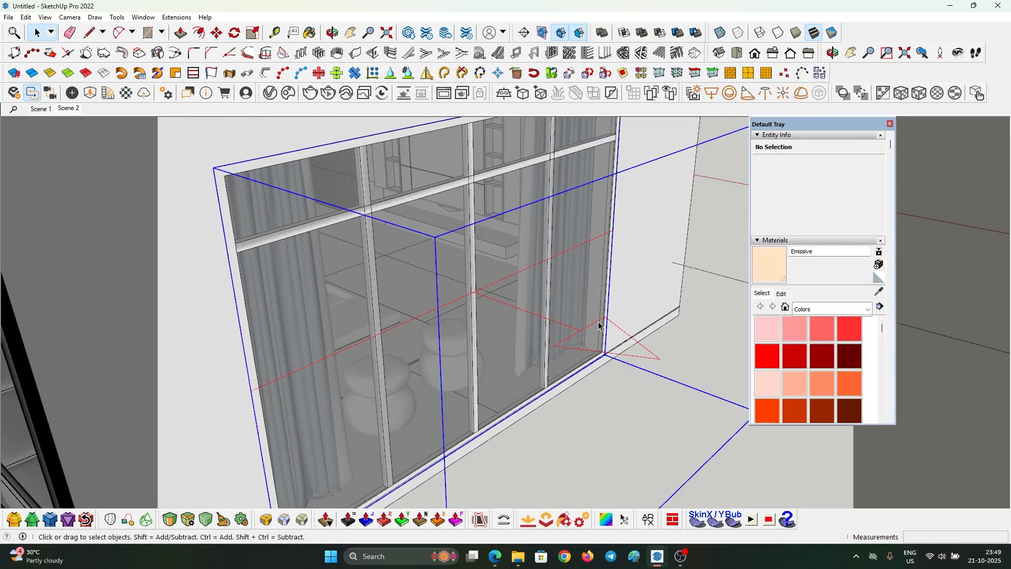
key(s)
scroll(527, 316, down, 2)
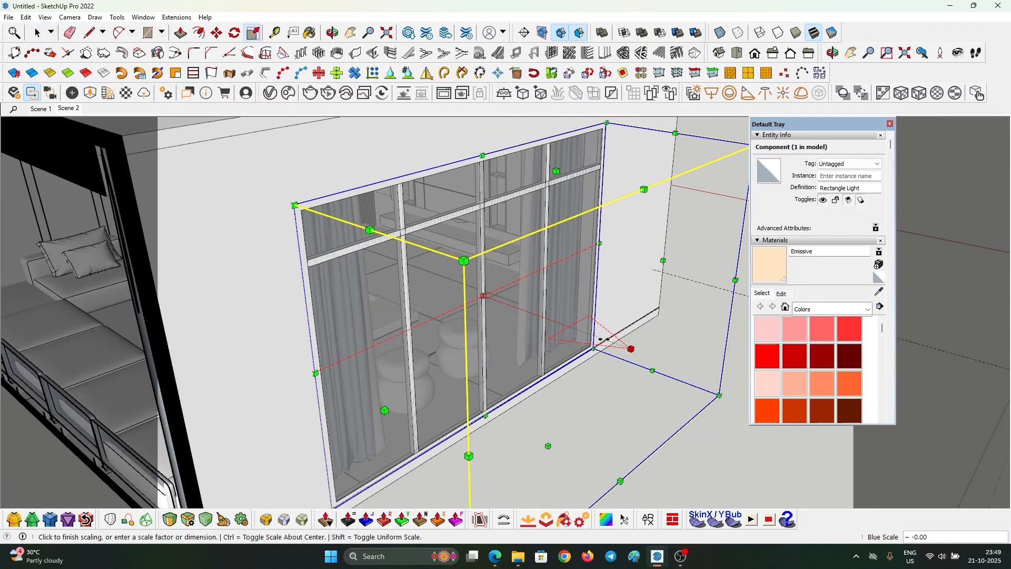
drag(632, 348, 605, 345)
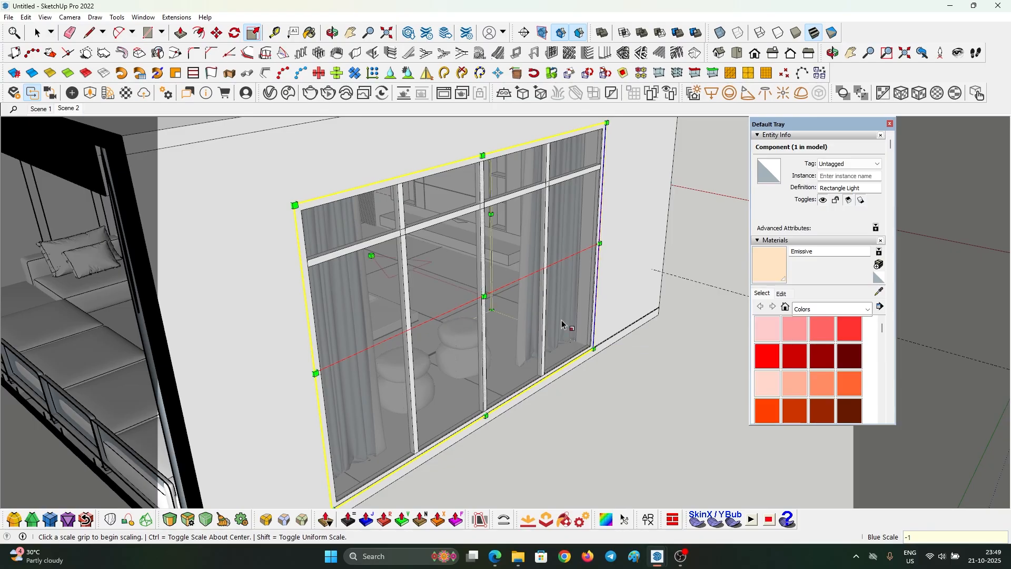
key(space)
- Move the rectangle light about 75 cm along red to sit outside the glass
scroll(533, 332, down, 3)
middle_drag(533, 332, 625, 339)
middle_drag(405, 211, 494, 257)
key(m)
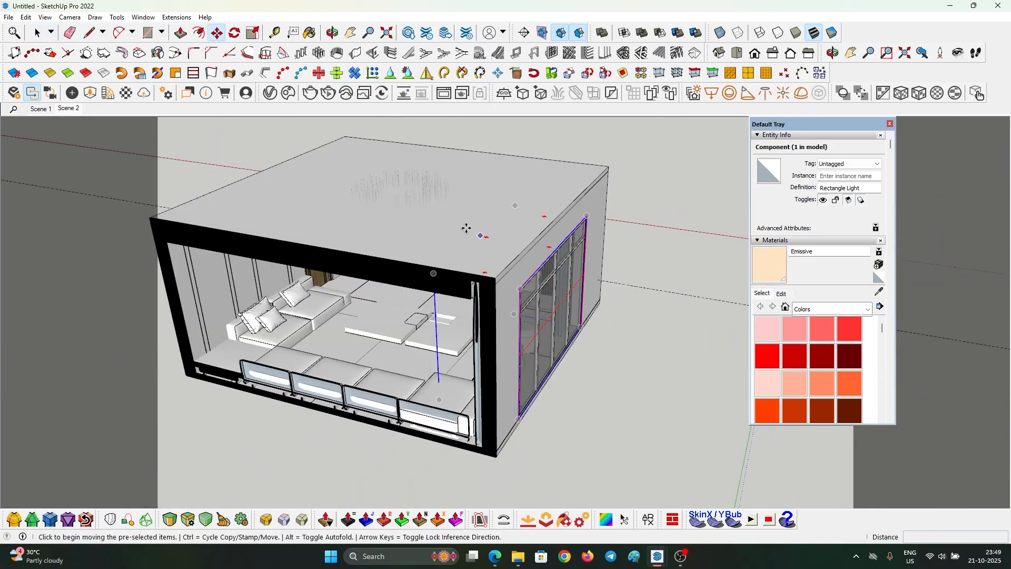
click(462, 228)
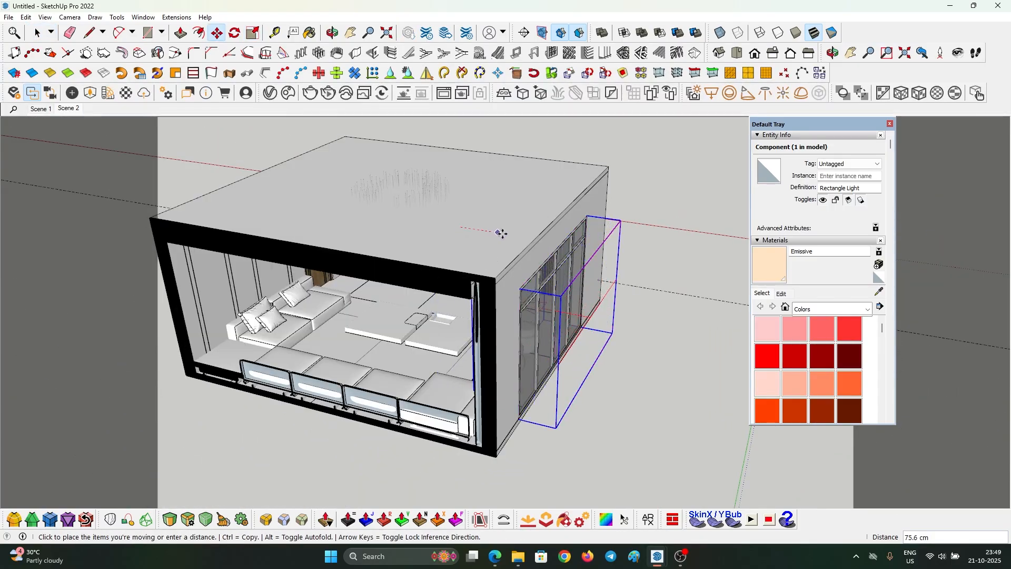
click(501, 235)
key(space)
middle_drag(538, 265, 549, 256)
- Rotate the window rectangle light 20 degrees outward, replacing an undone 45-degree rotation
key(q)
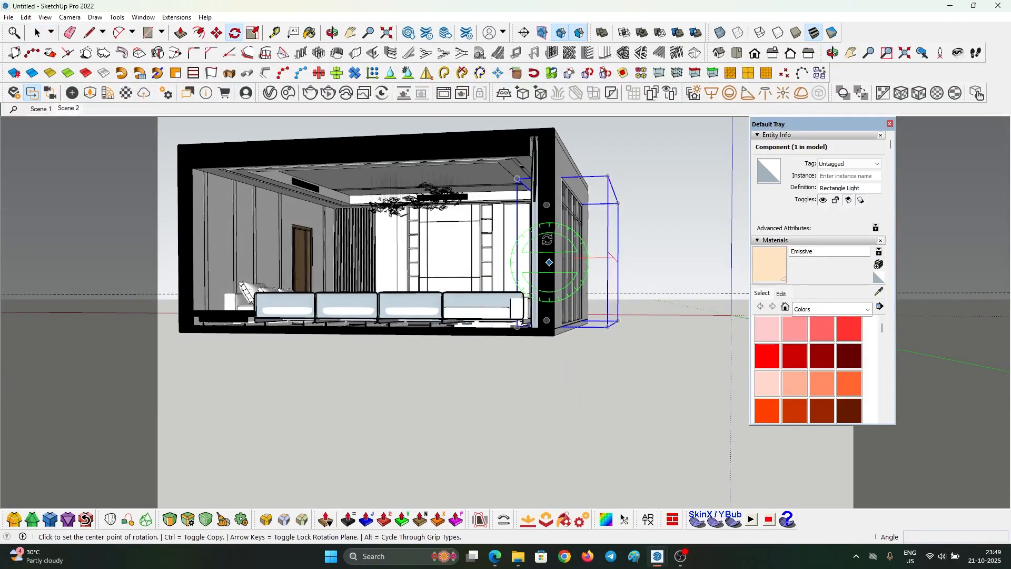
click(548, 240)
click(548, 285)
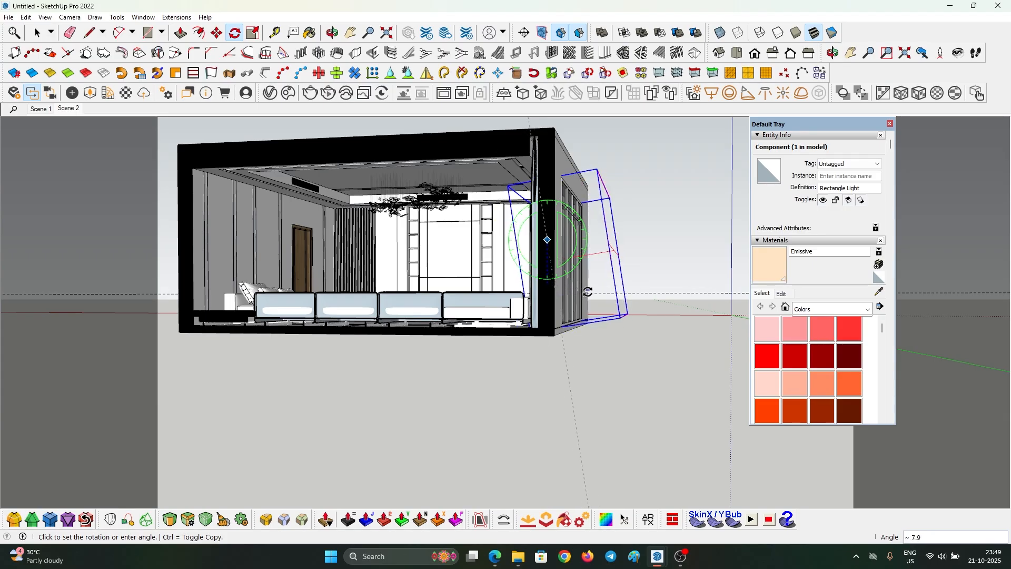
text(45)
key(Return)
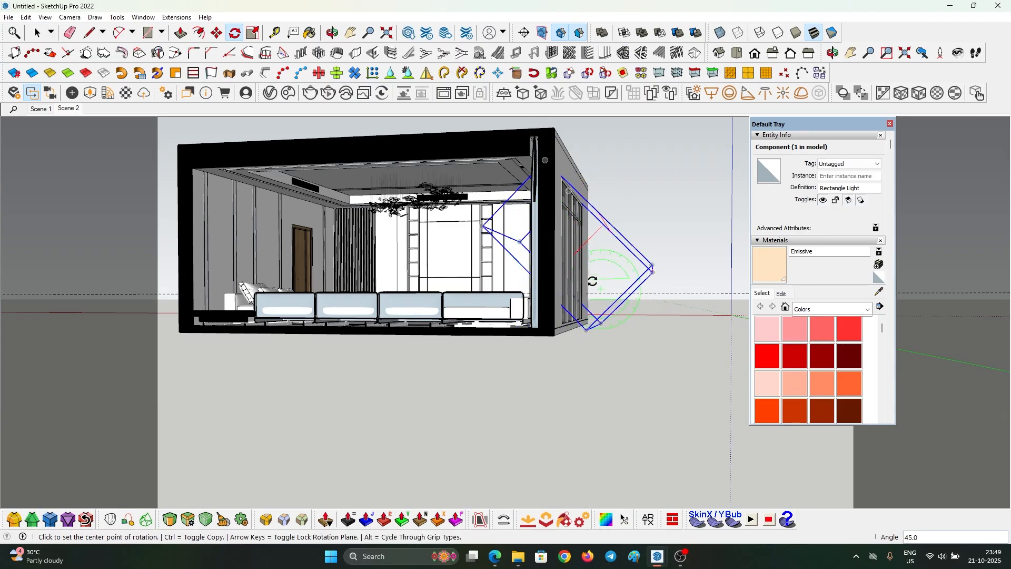
key(ctrl+z)
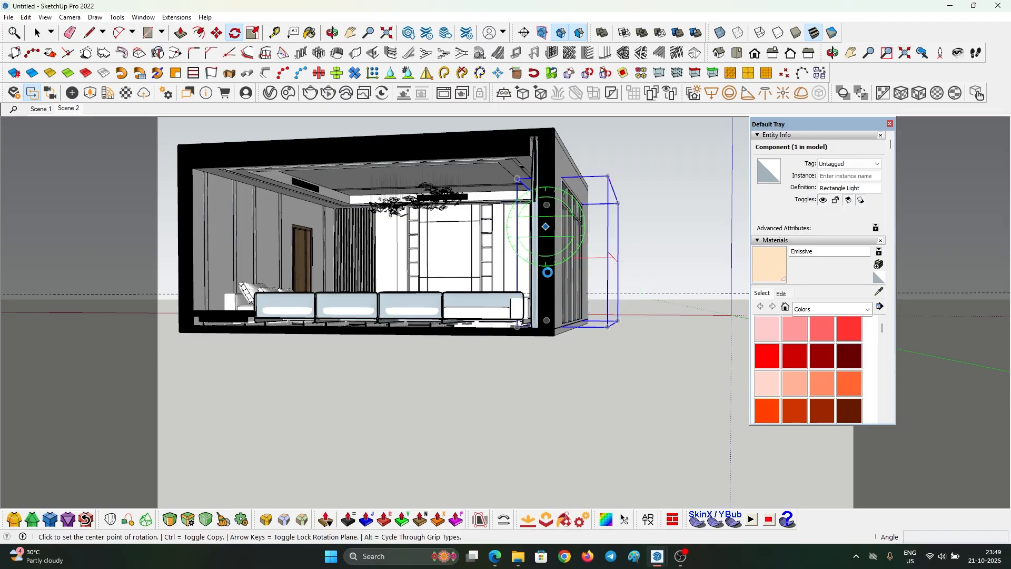
drag(548, 272, 577, 289)
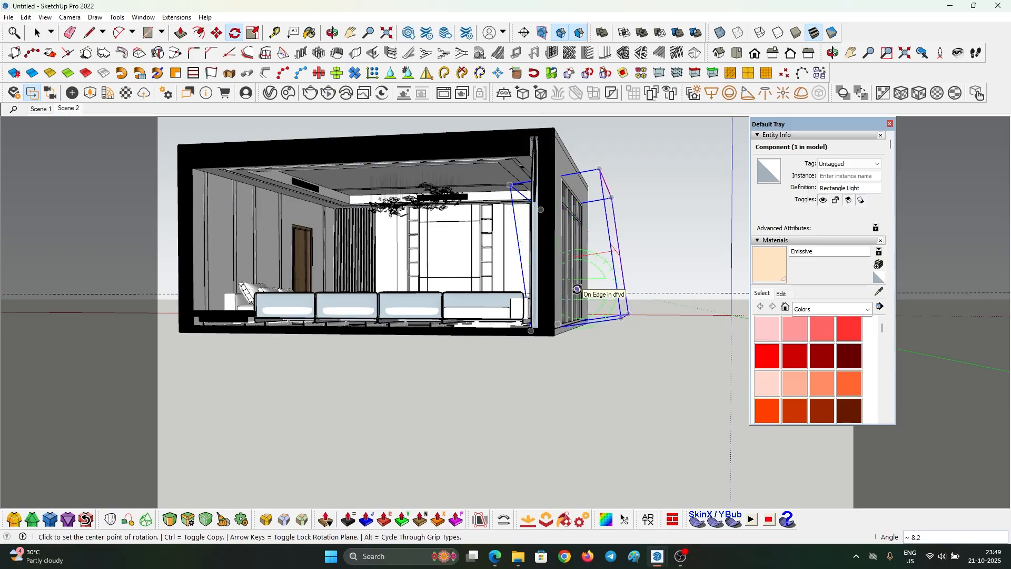
text(20)
key(Return)
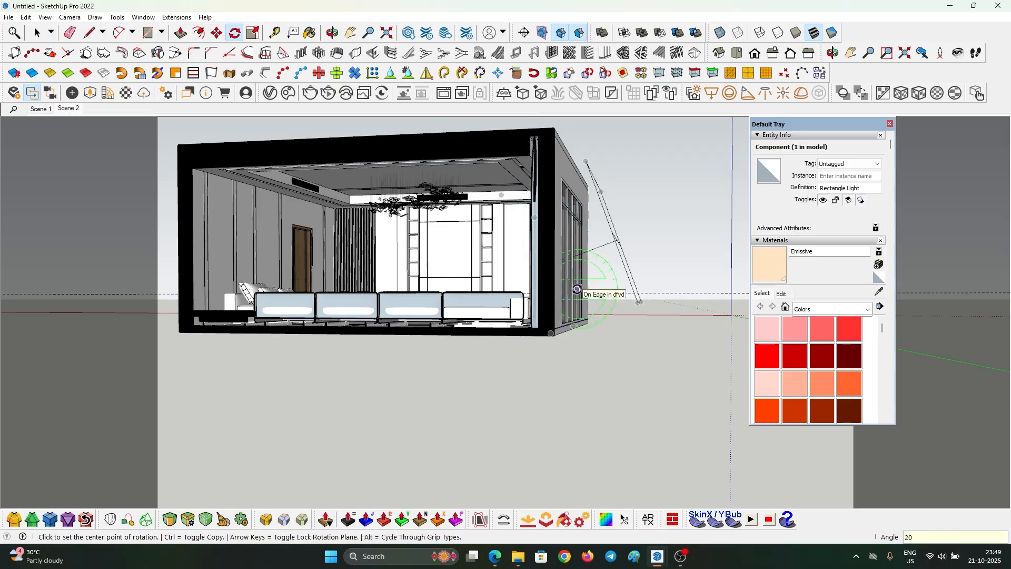
key(space)
- Nudge the rotated rectangle light slightly into its final position
middle_drag(614, 243, 566, 236)
key(m)
click(493, 230)
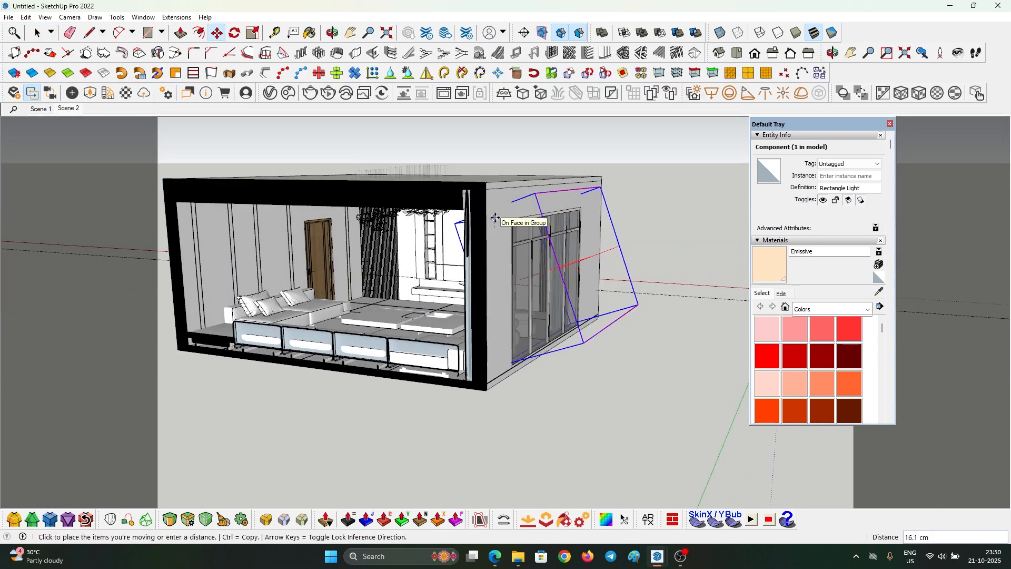
click(496, 218)
key(space)
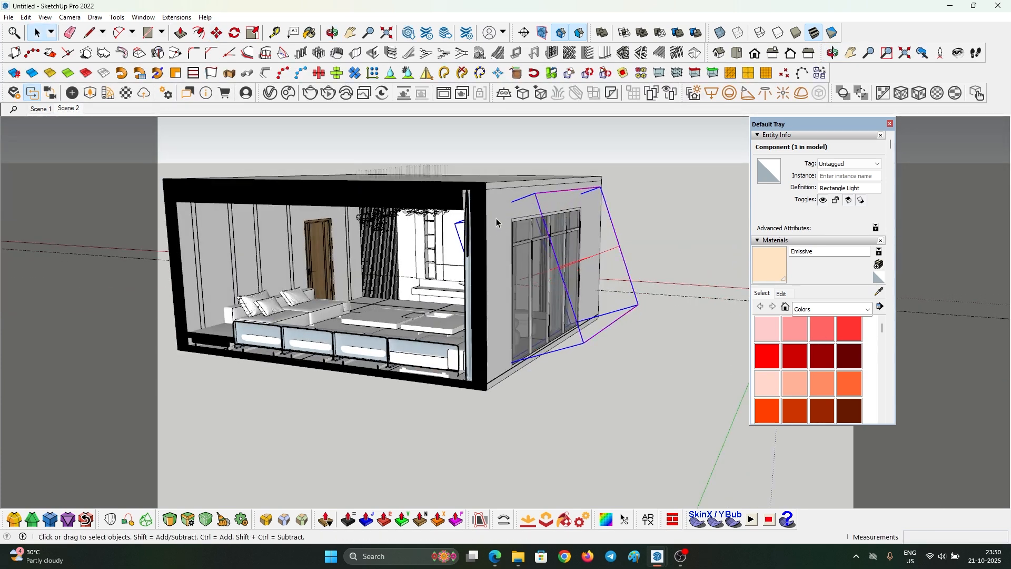
- Switch to Scene 2, close the Default Tray, and start an interactive render in a smaller frame buffer
click(69, 109)
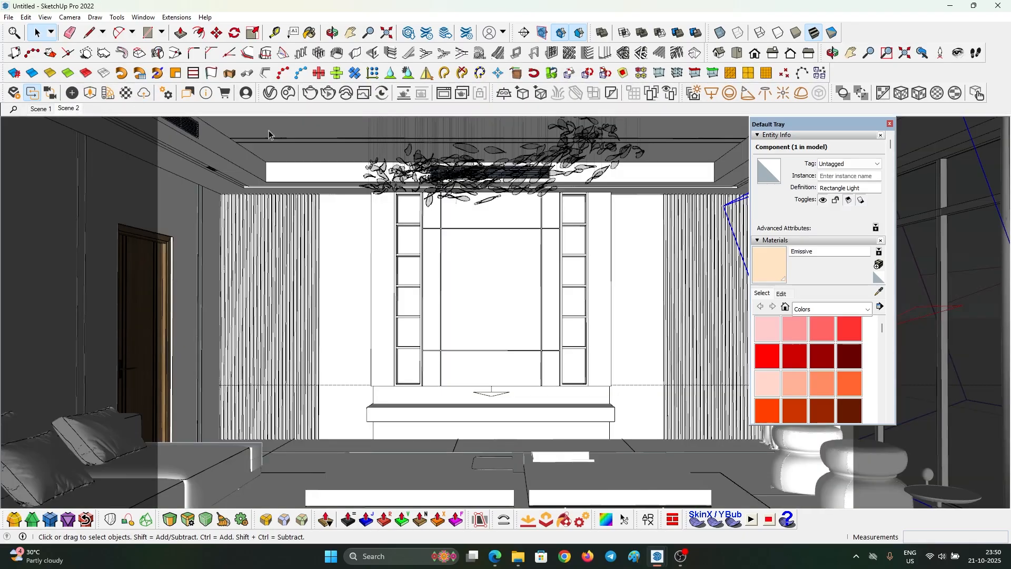
click(890, 125)
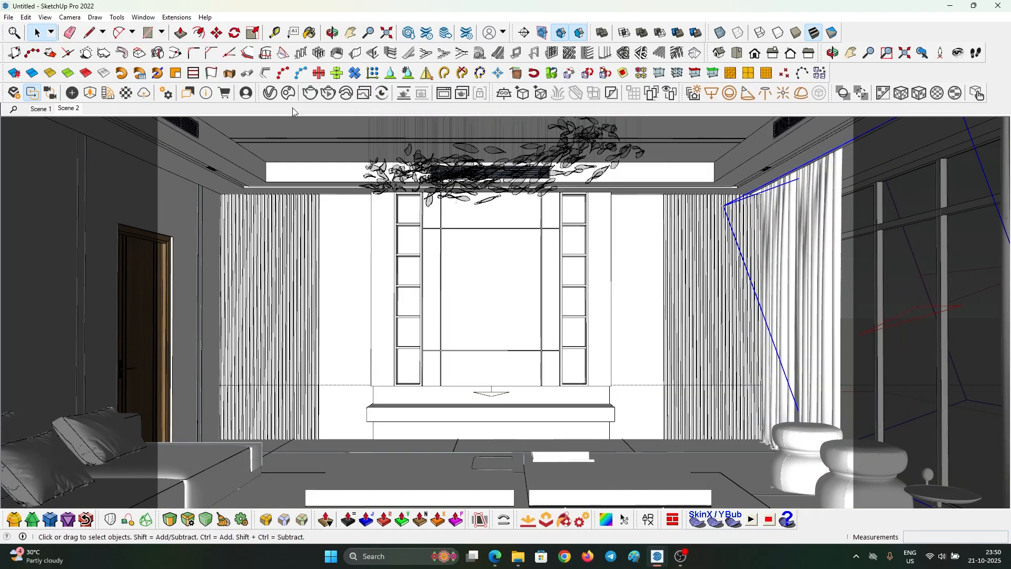
click(444, 93)
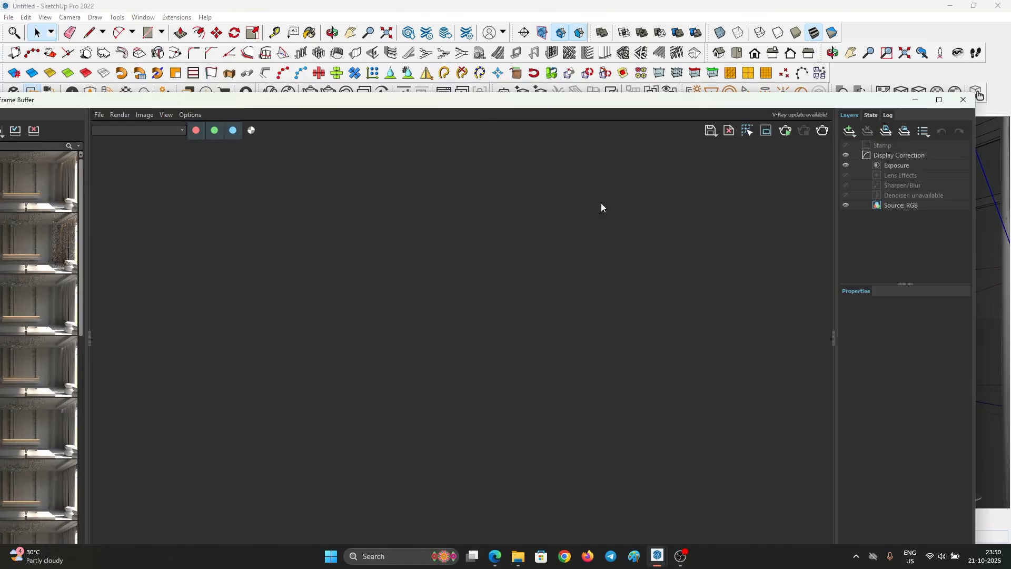
click(785, 134)
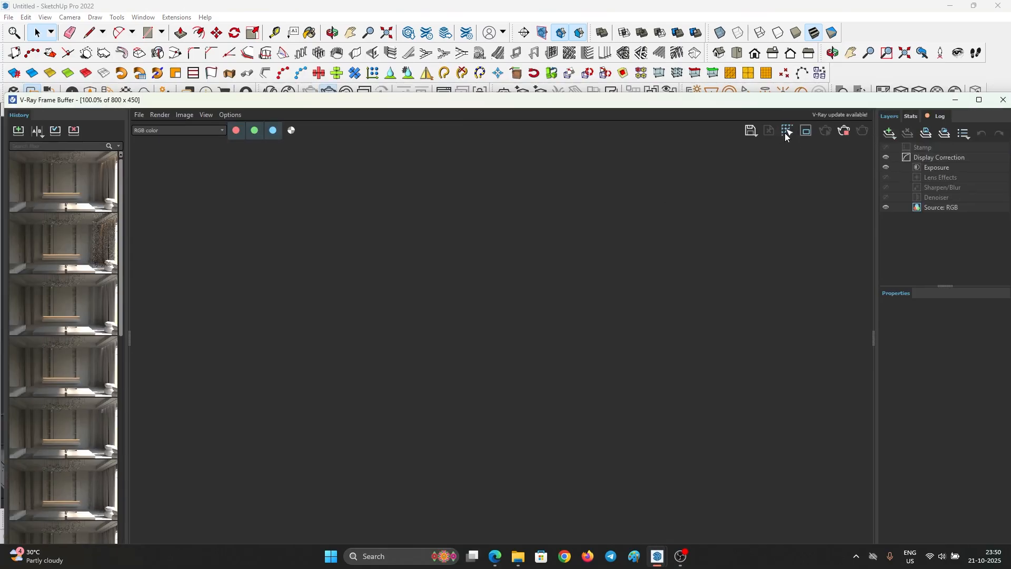
drag(158, 100, 117, 95)
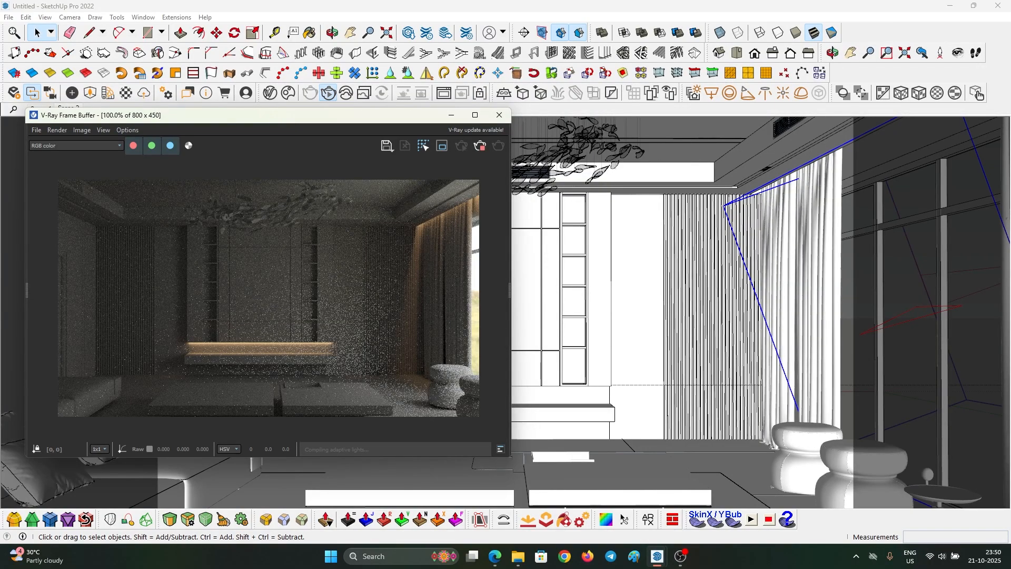
- Rename the window Rectangle Light to 'windw rec' in the V-Ray Lights list
click(248, 94)
click(448, 121)
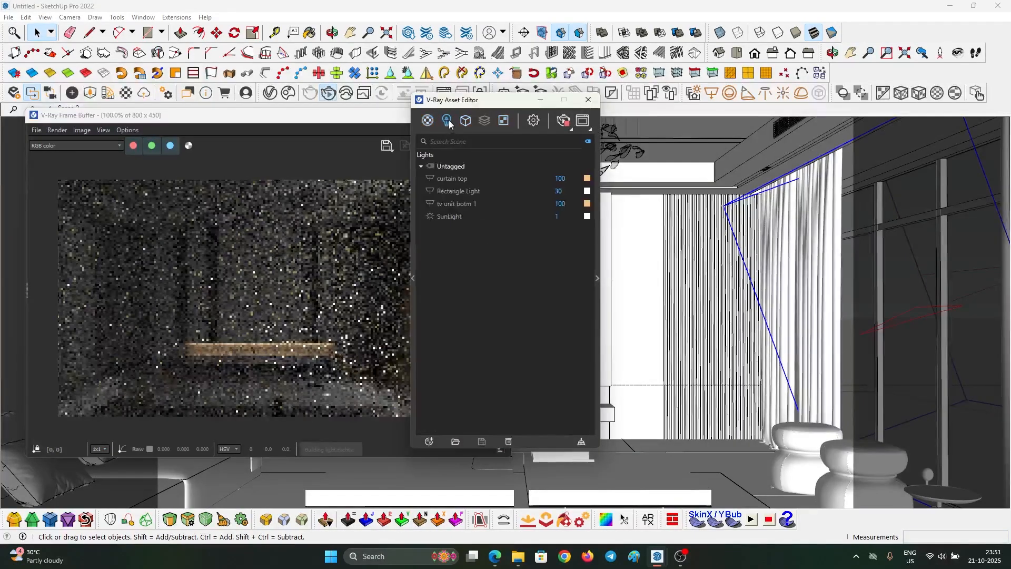
click(470, 205)
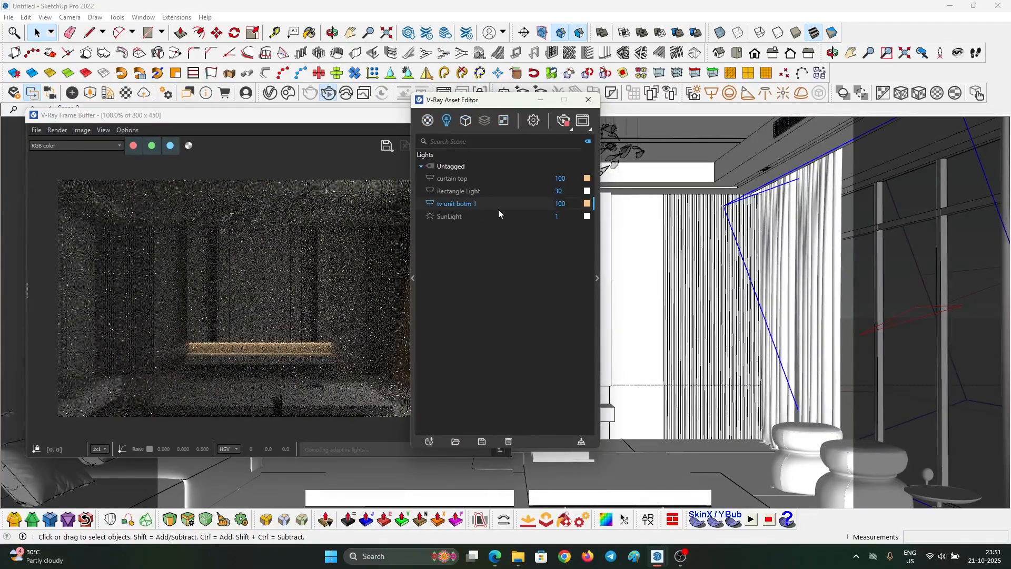
click(479, 190)
click(486, 191)
drag(424, 195, 328, 193)
text(win)
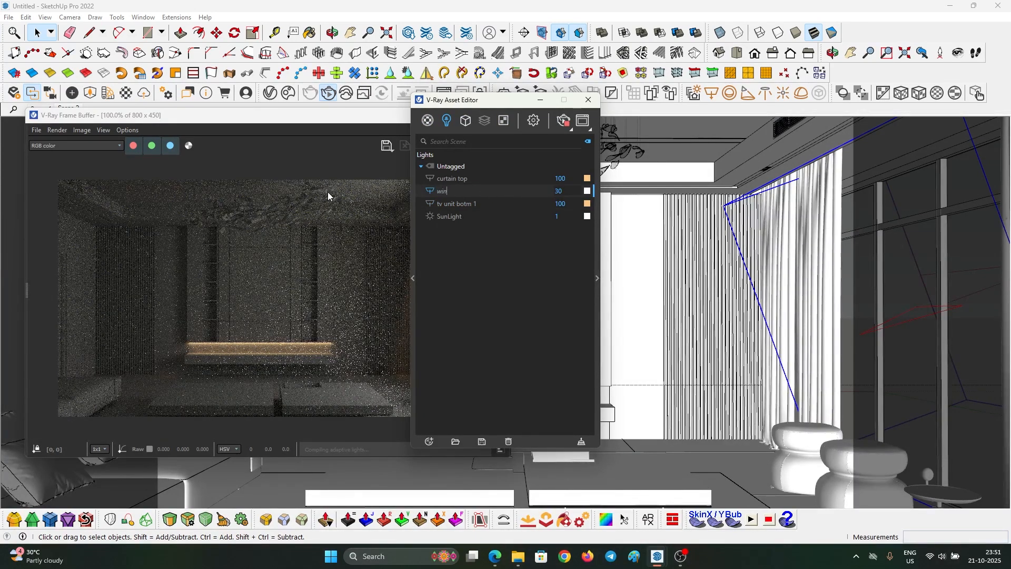
text(dw rec)
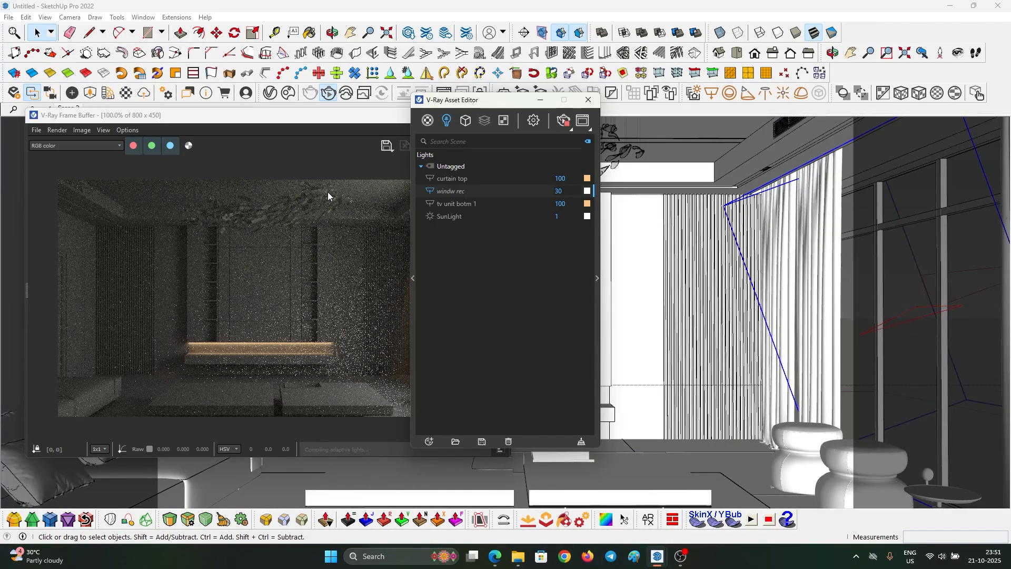
key(Return)
- Raise windw rec's intensity from 30 to 50 and expand its parameter panel
drag(568, 203, 456, 204)
text(100)
key(BackSpace)
key(BackSpace)
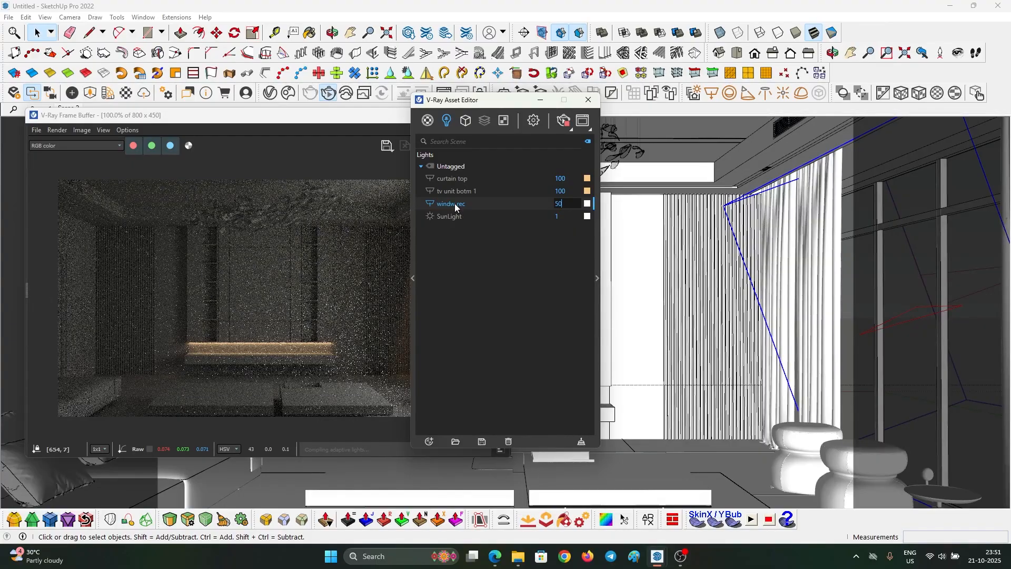
drag(488, 99, 671, 102)
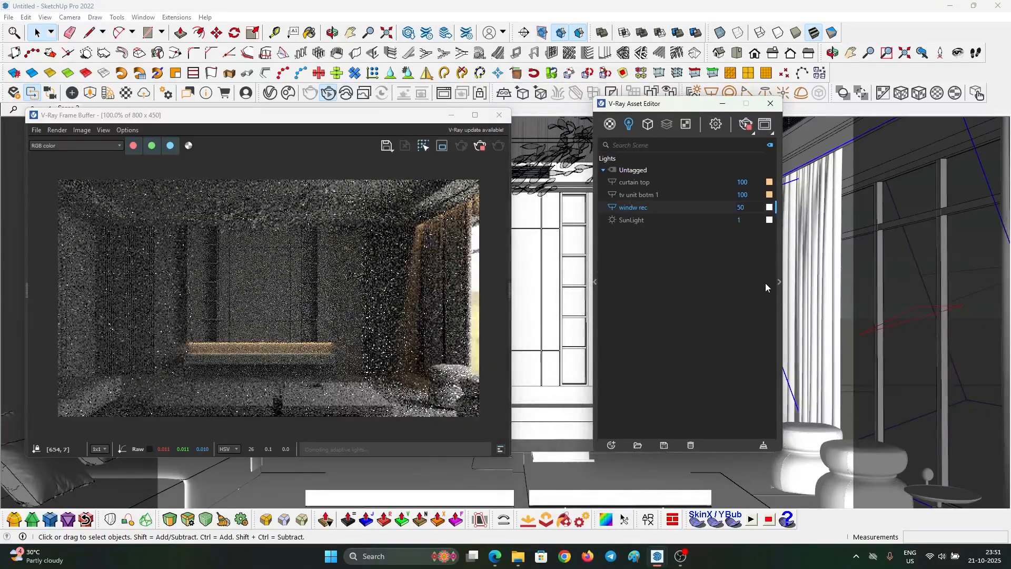
click(778, 283)
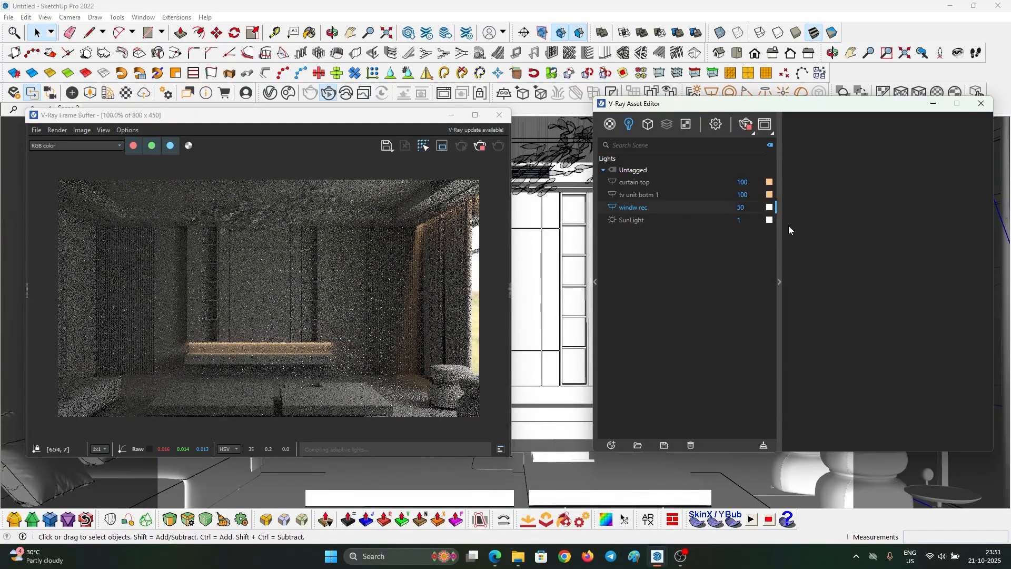
drag(776, 109, 669, 105)
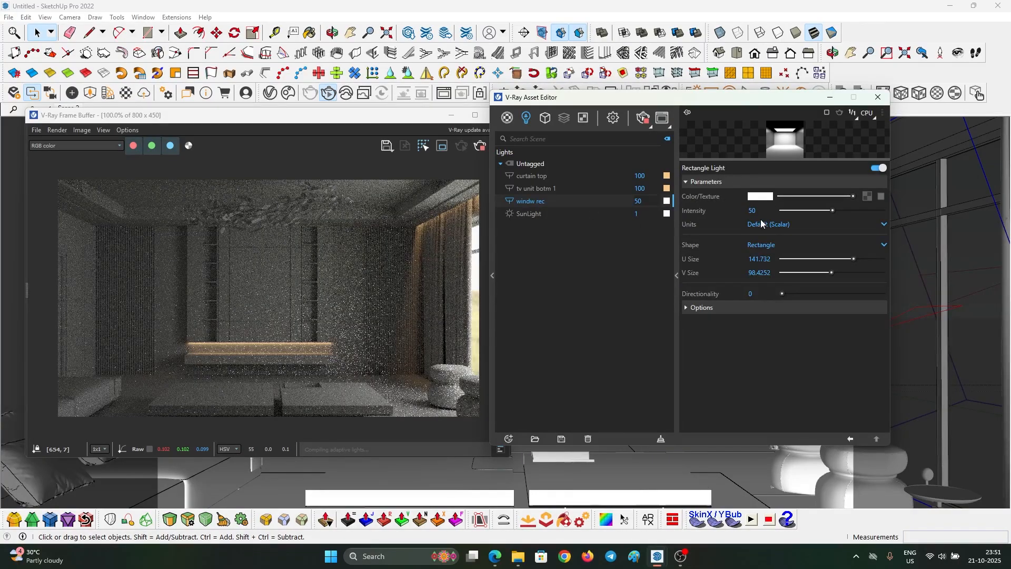
- Make windw rec invisible, with shadows, Affect Specular and Affect Reflections turned off
click(706, 308)
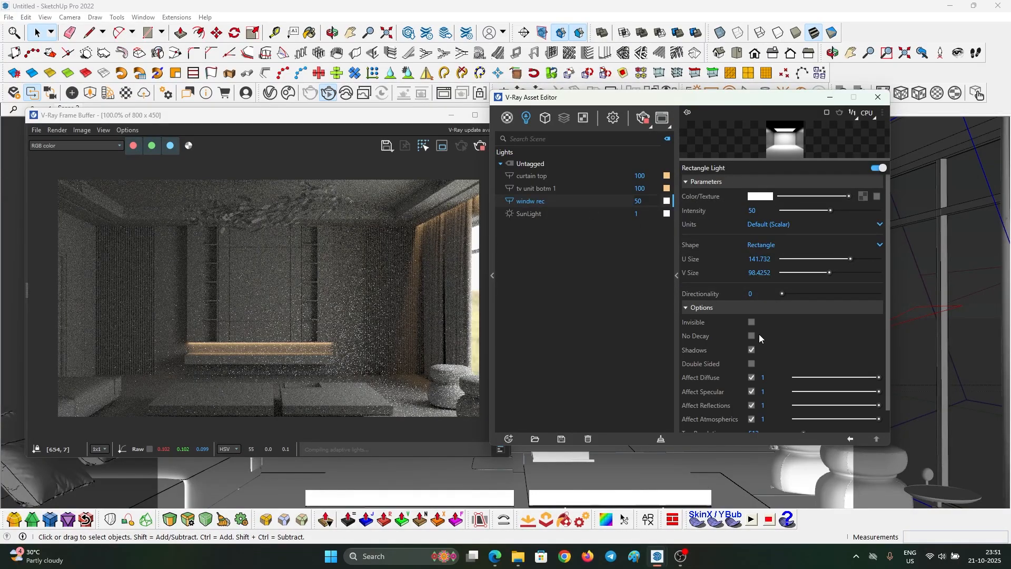
click(753, 322)
scroll(756, 340, down, 1)
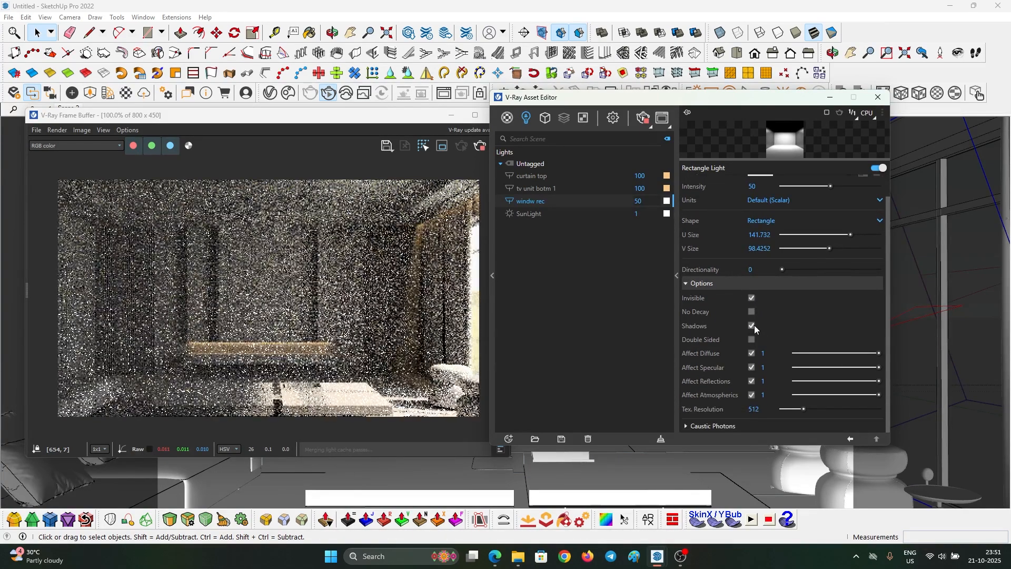
click(752, 325)
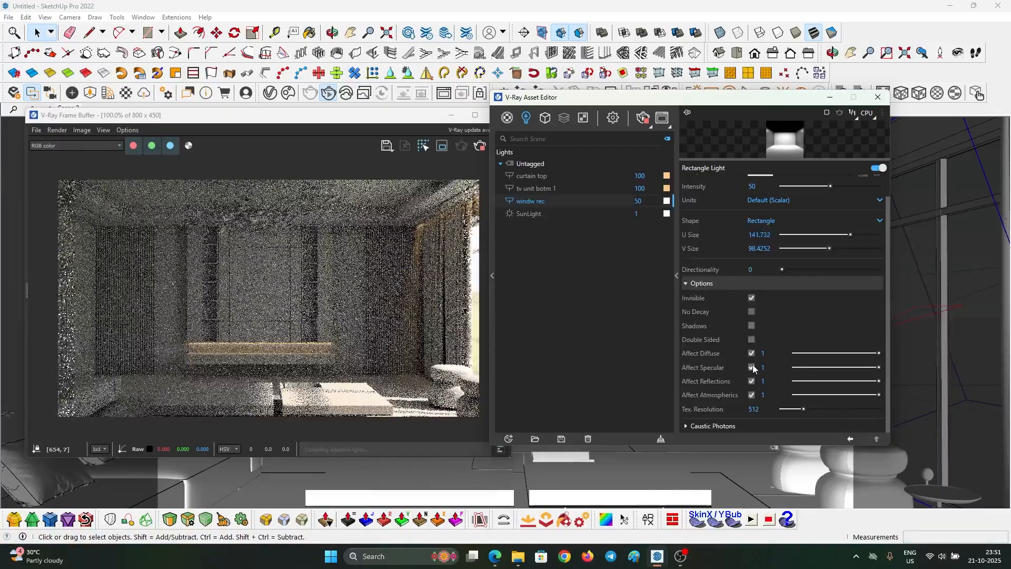
click(751, 381)
click(754, 368)
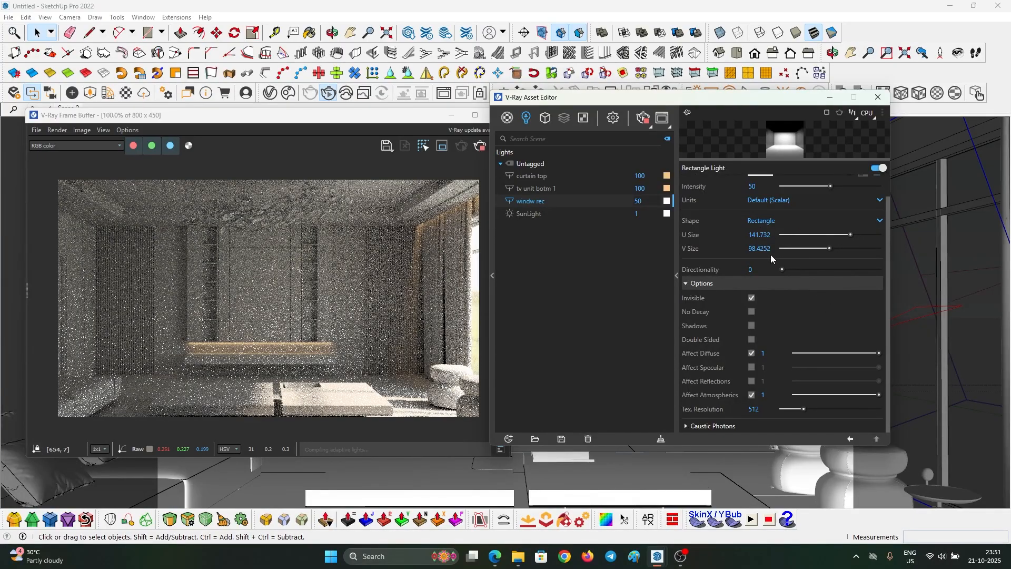
- Adjust windw rec's V Size down to 36
drag(829, 249, 816, 249)
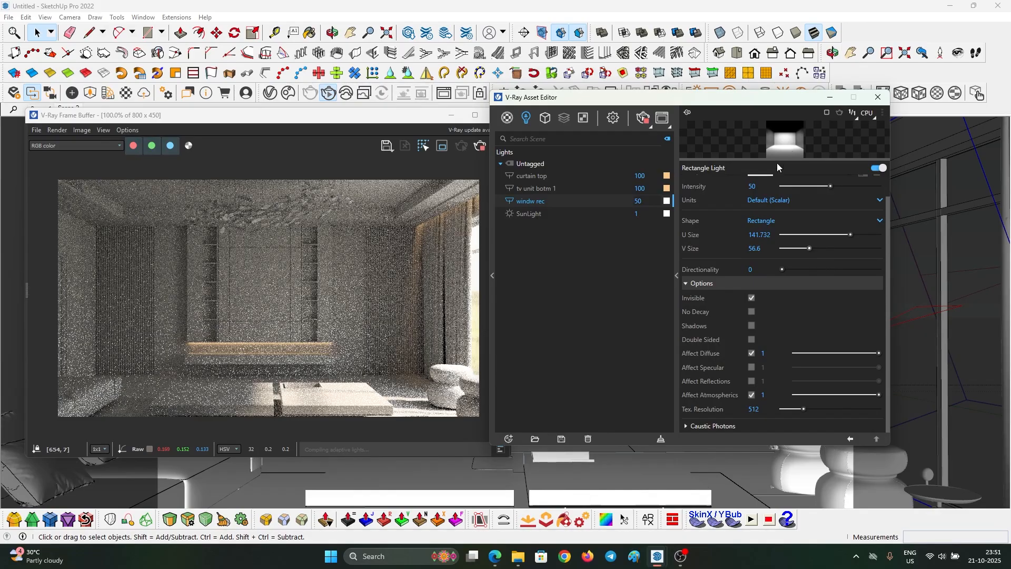
drag(778, 167, 828, 279)
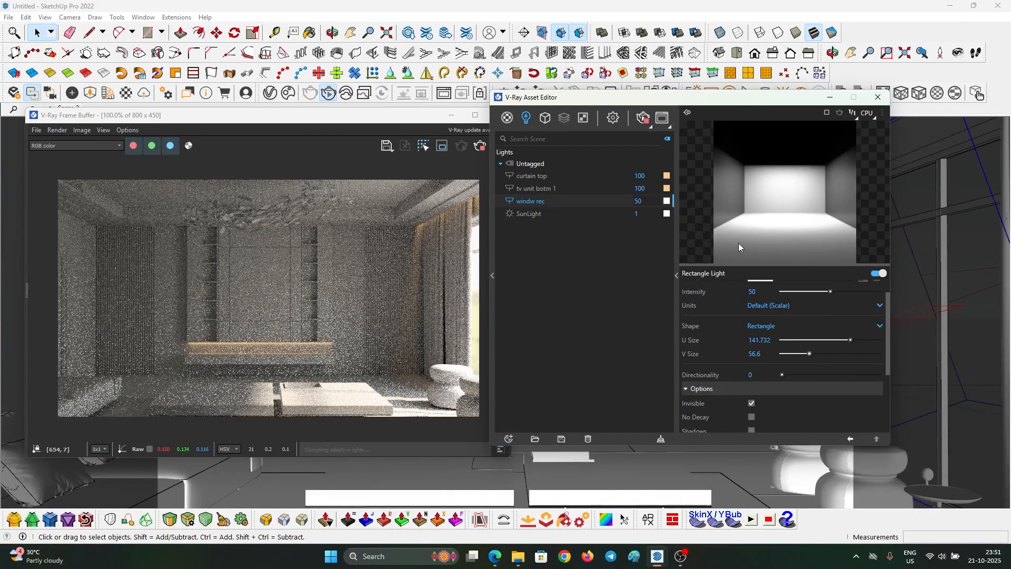
drag(809, 353, 856, 355)
drag(854, 356, 810, 355)
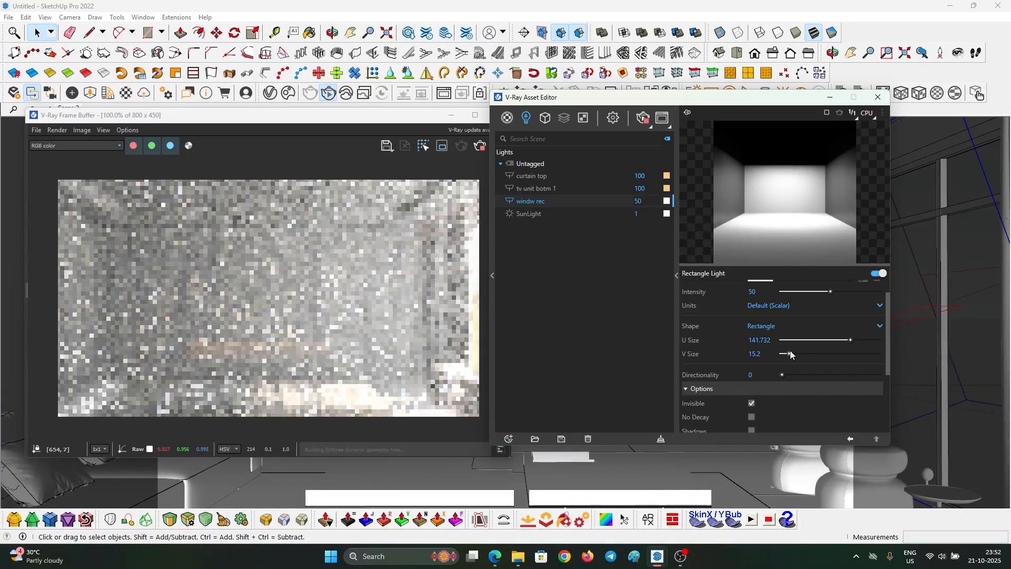
drag(790, 353, 858, 353)
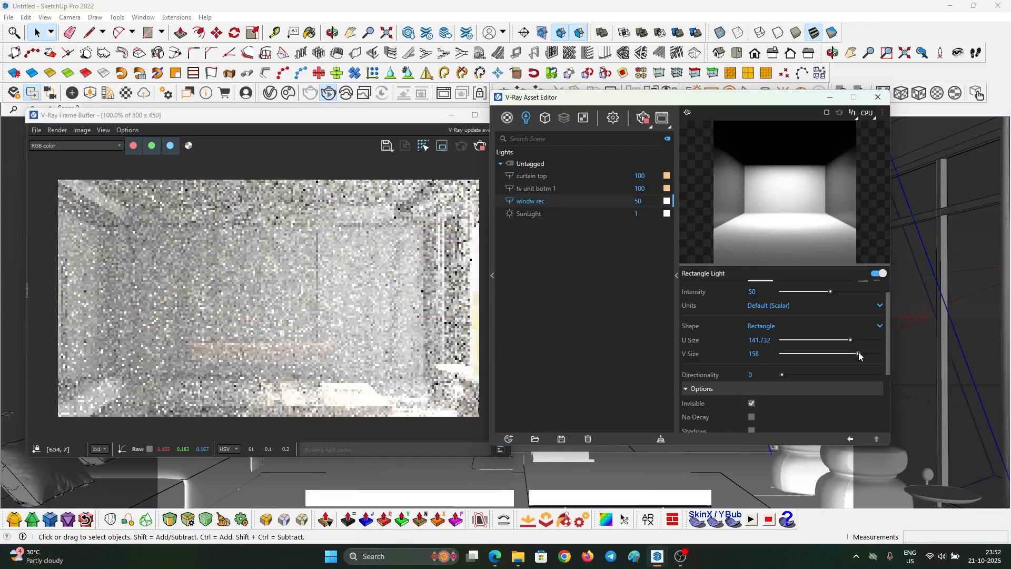
drag(859, 353, 796, 356)
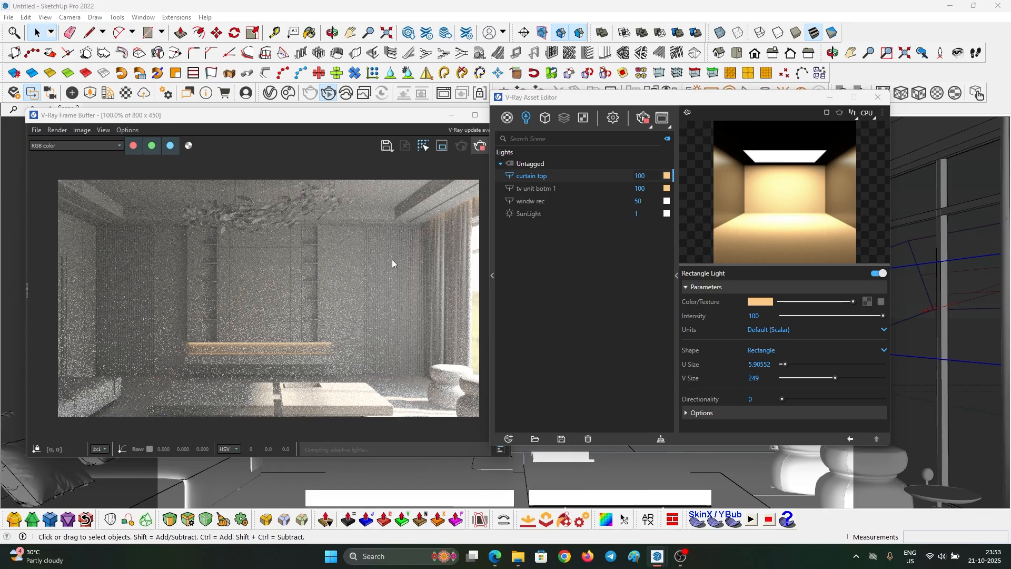
- Close the V-Ray windows and open the TV wall and tall shelf unit groups for editing
click(499, 116)
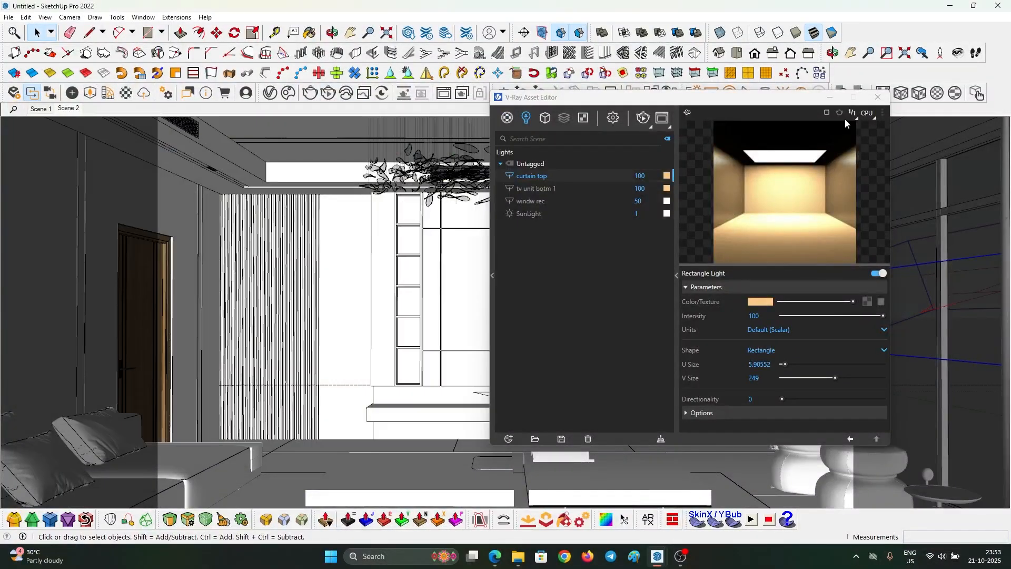
click(870, 101)
scroll(575, 266, up, 5)
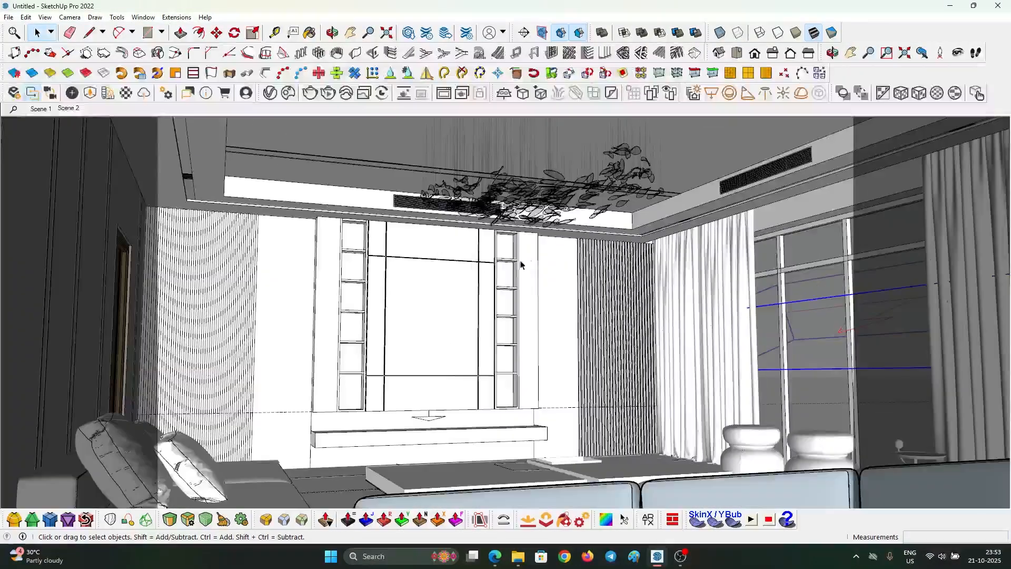
click(520, 264)
scroll(520, 263, up, 6)
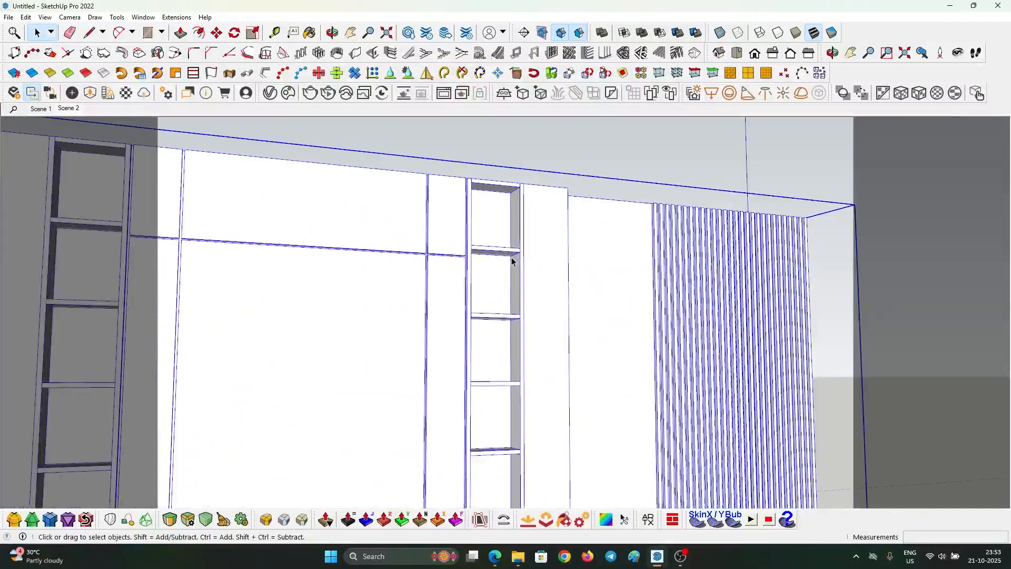
scroll(517, 207, down, 3)
mouse_move(518, 210)
middle_down()
mouse_move(574, 252)
mouse_move(515, 216)
middle_up()
scroll(516, 214, up, 4)
double_click(529, 201)
click(530, 200)
scroll(529, 200, down, 1)
scroll(529, 201, up, 3)
double_click(529, 200)
- Select the inner right edge of the shelf niche
triple_click(529, 193)
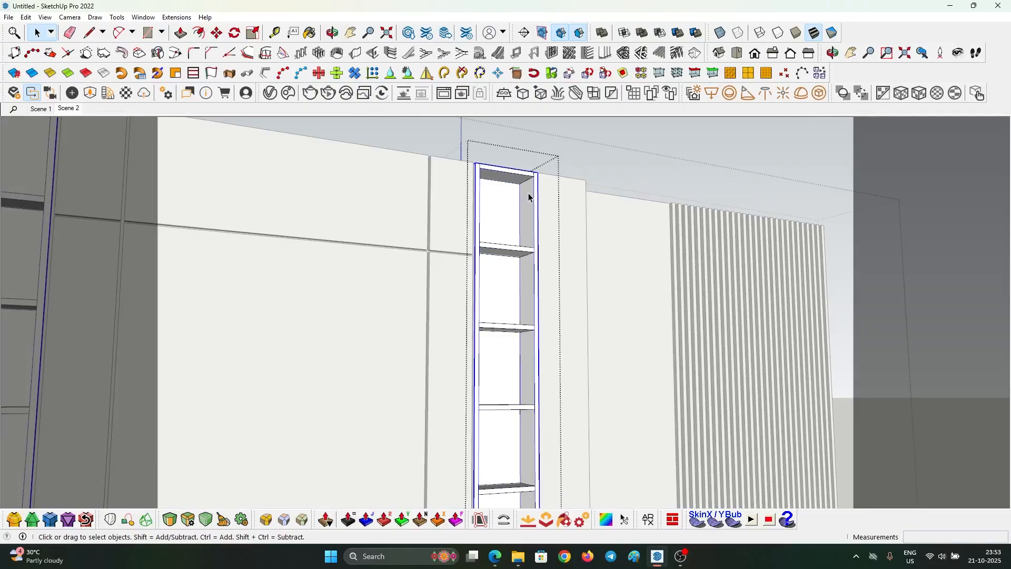
click(534, 188)
scroll(534, 188, up, 6)
mouse_move(534, 190)
middle_down()
mouse_move(532, 206)
mouse_move(558, 236)
mouse_move(510, 151)
mouse_move(514, 209)
mouse_move(524, 153)
mouse_move(534, 171)
middle_up()
click(509, 150)
double_click(528, 180)
click(527, 181)
- Copy the niche's inner right edge 2 cm sideways with Move and Ctrl
key(m)
click(526, 163)
key(ctrl)
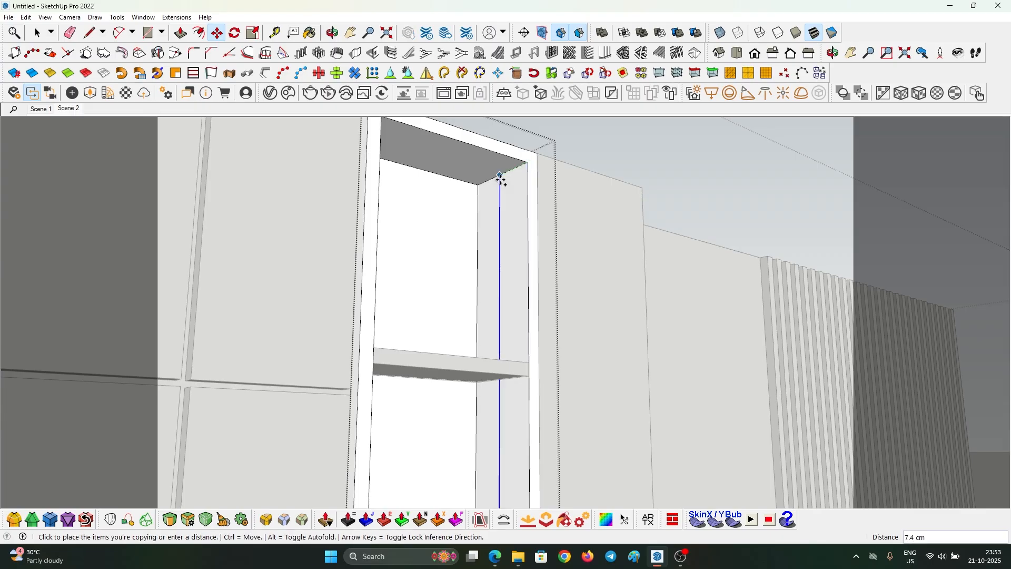
click(500, 176)
scroll(501, 174, up, 3)
click(502, 175)
key(ctrl)
click(527, 165)
text(2)
key(Return)
key(space)
scroll(526, 174, down, 3)
- Paint the narrow niche strip with the orange Color C04 material
key(b)
click(842, 398)
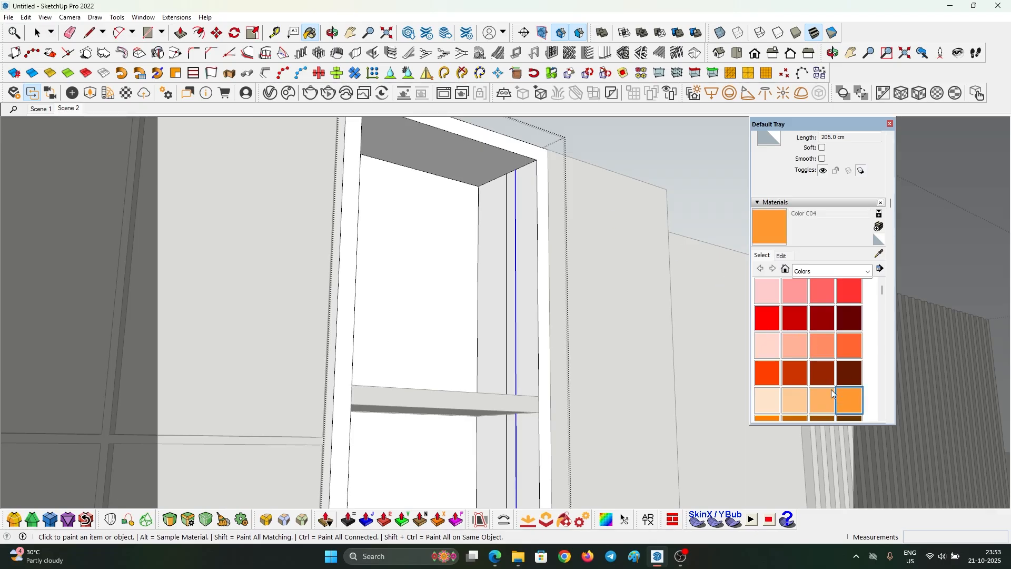
click(513, 184)
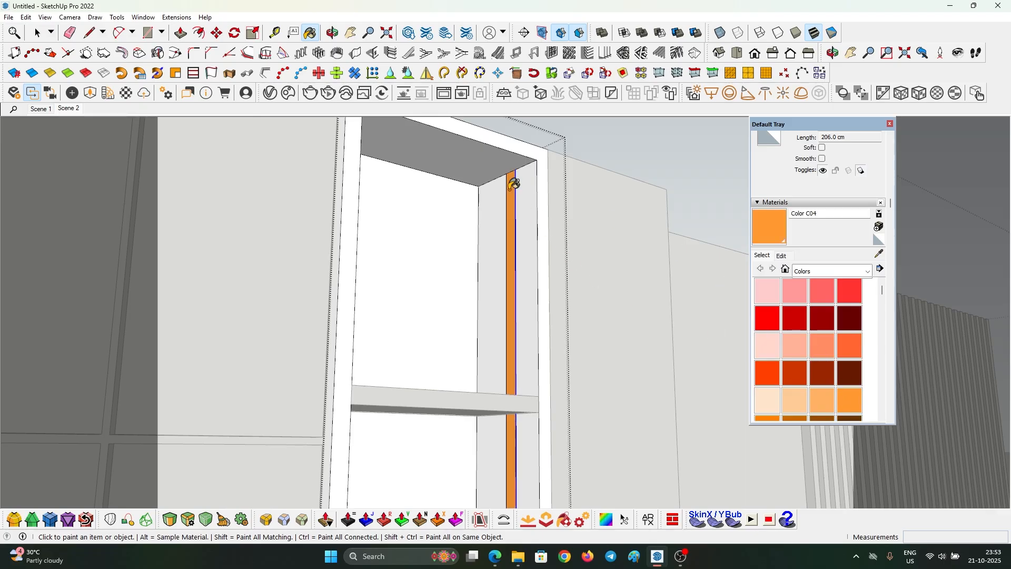
scroll(514, 180, down, 5)
key(space)
scroll(437, 193, down, 3)
middle_drag(388, 286, 508, 413)
scroll(176, 218, up, 5)
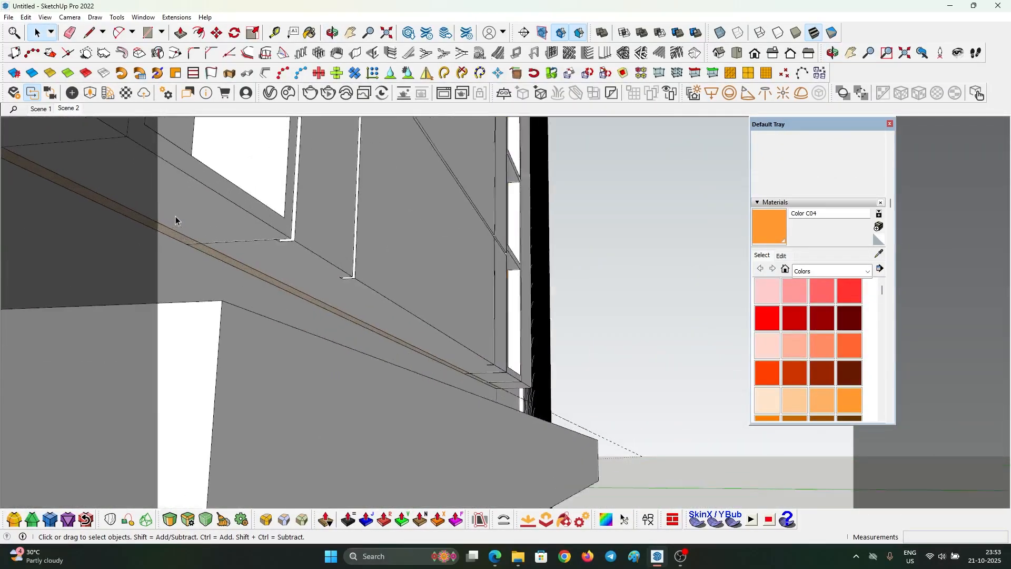
- Sample the Emissive material from the existing strip and paint the orange niche strip with it
key(b)
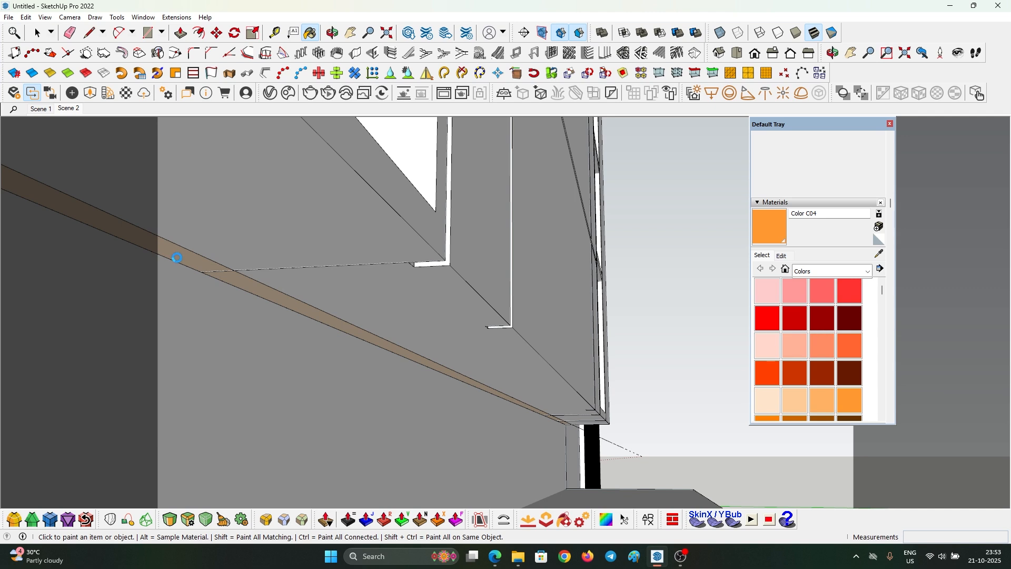
alt+click(177, 257)
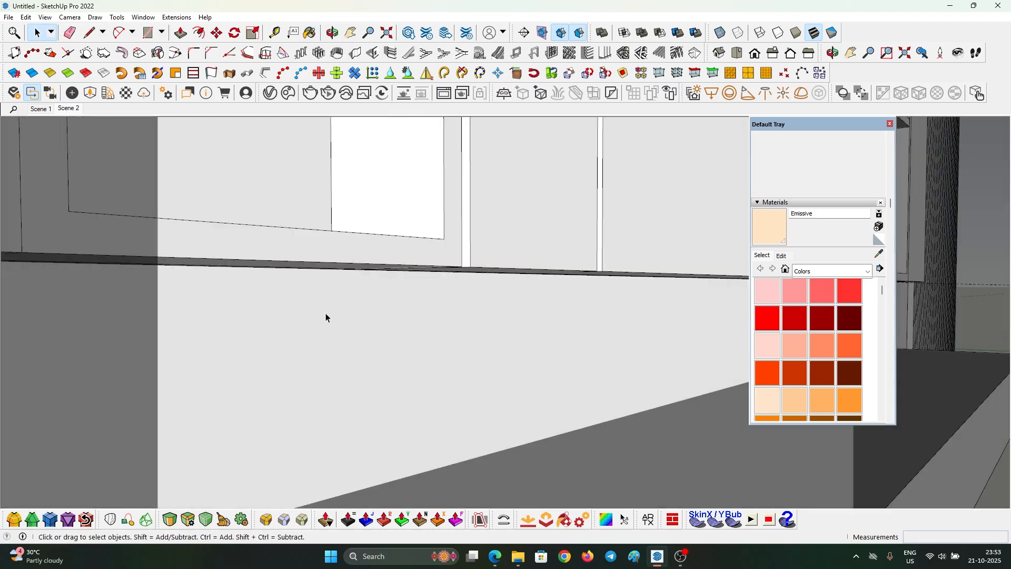
scroll(326, 315, down, 3)
mouse_move(542, 301)
shift+middle_down()
mouse_move(531, 318)
mouse_move(342, 417)
shift+middle_up()
shift+middle_drag(658, 248, 481, 369)
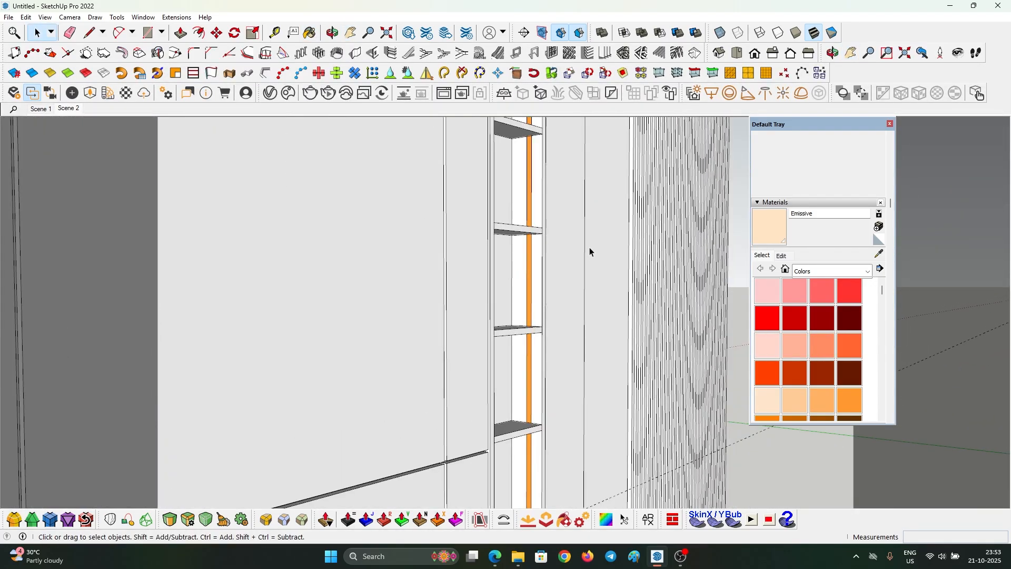
scroll(517, 248, up, 3)
click(506, 252)
scroll(505, 250, up, 2)
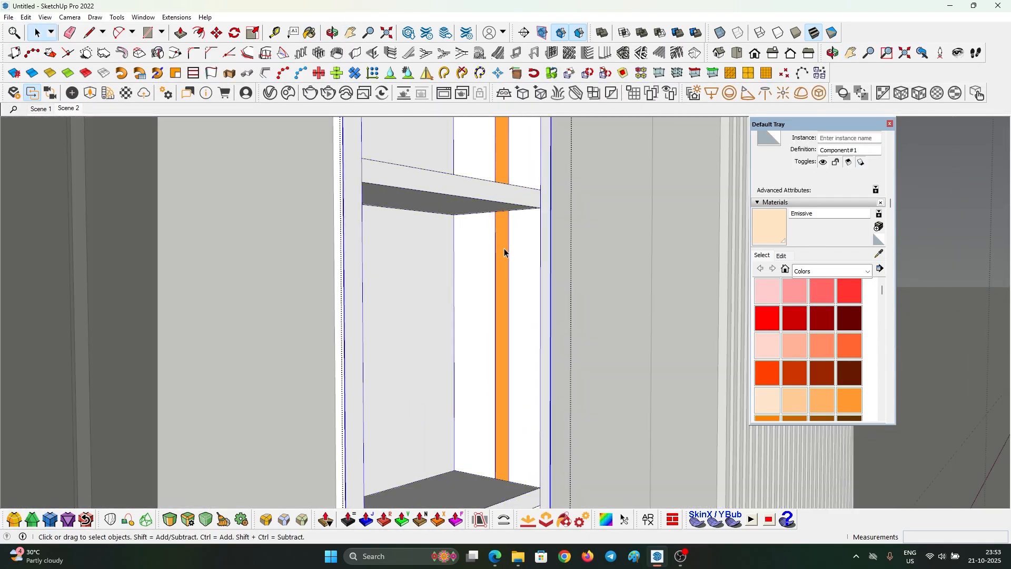
scroll(504, 248, up, 3)
click(502, 232)
key(b)
click(502, 212)
- View the whole shelf wall, then briefly open and close the Enscape objects window
key(space)
scroll(495, 268, down, 3)
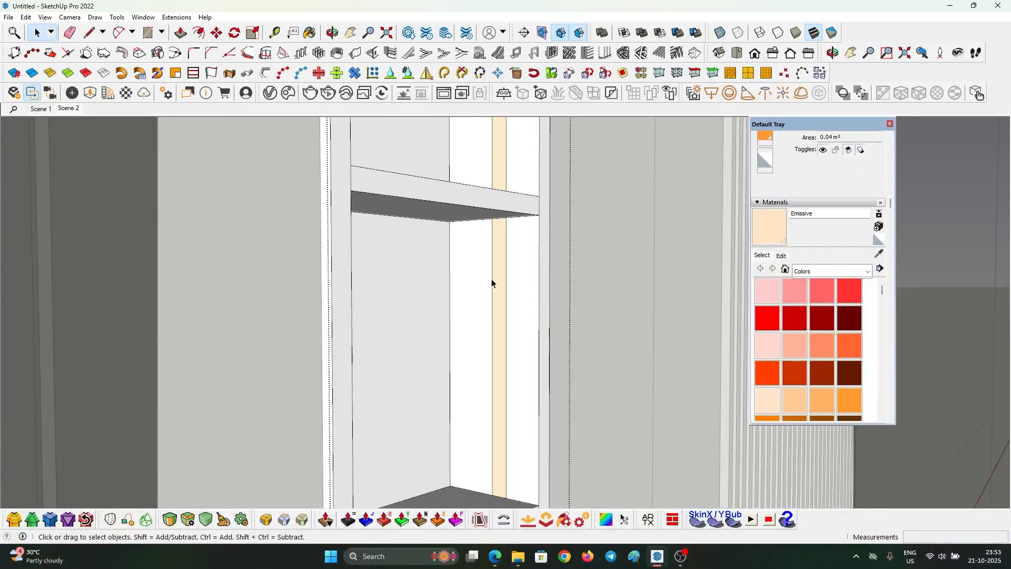
scroll(491, 279, down, 8)
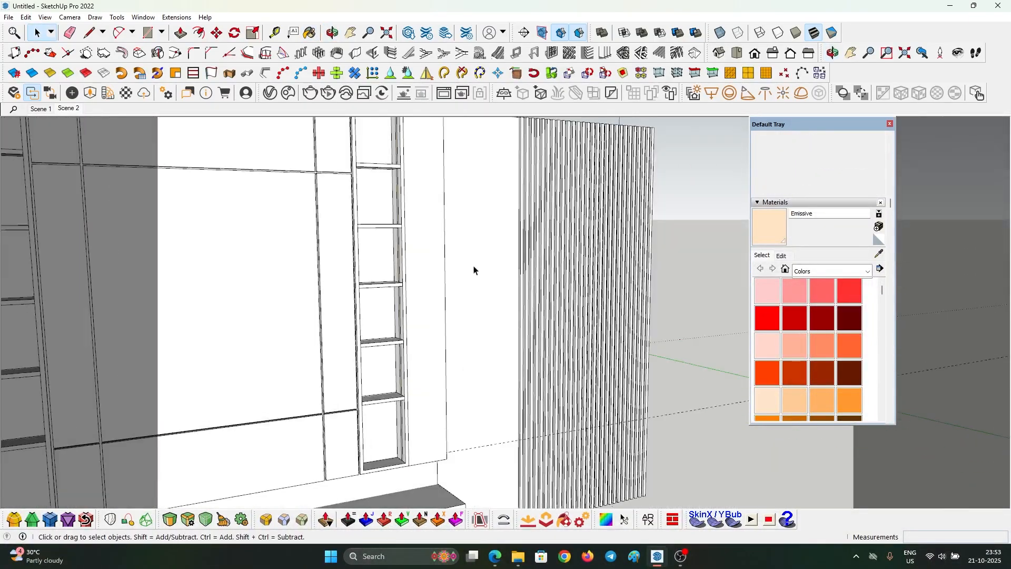
middle_drag(493, 274, 469, 201)
scroll(487, 163, up, 5)
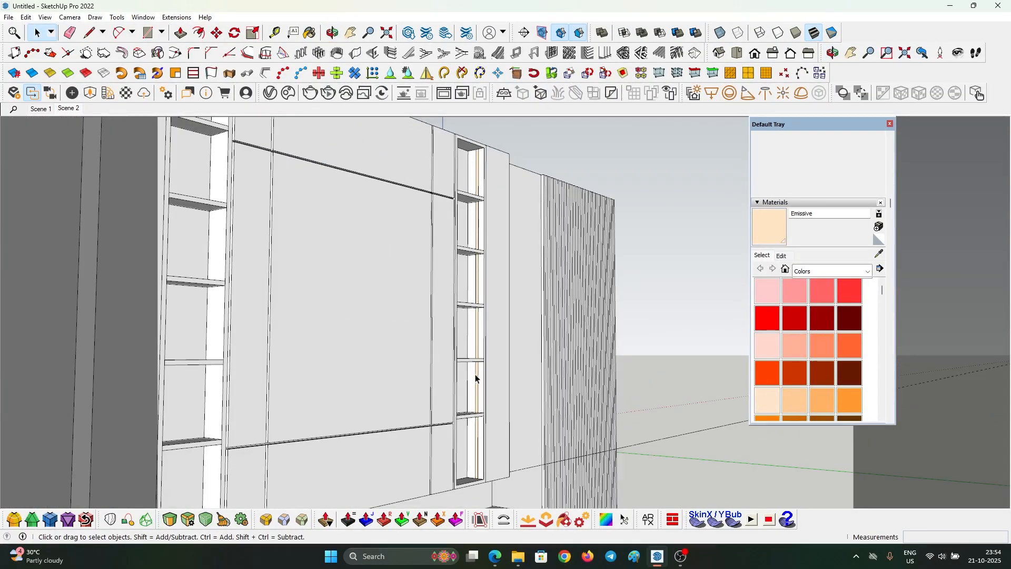
click(73, 93)
click(409, 79)
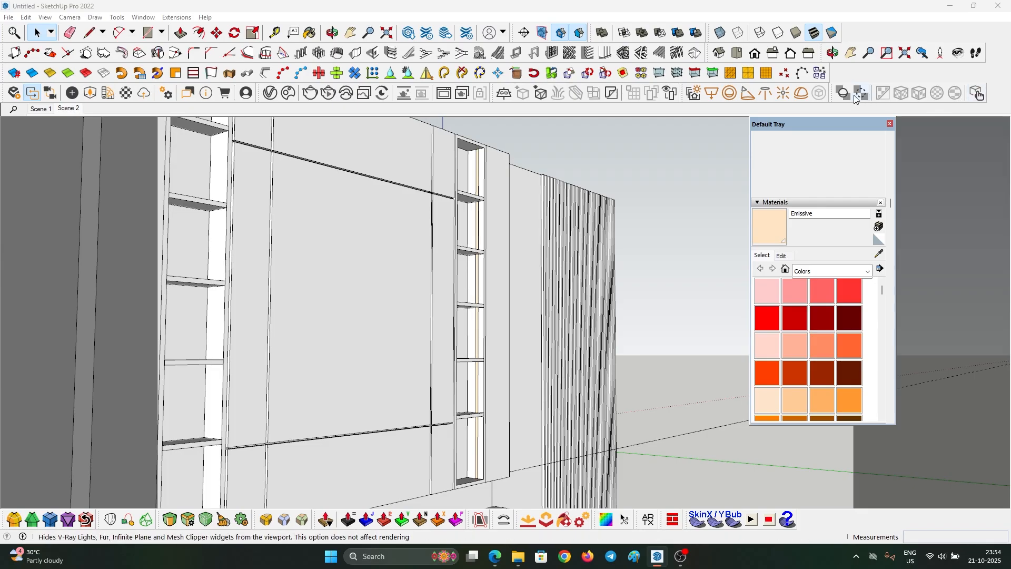
- Draw a V-Ray Rectangle Light from the top to the bottom of the strip
click(712, 93)
scroll(490, 150, up, 3)
scroll(490, 146, up, 2)
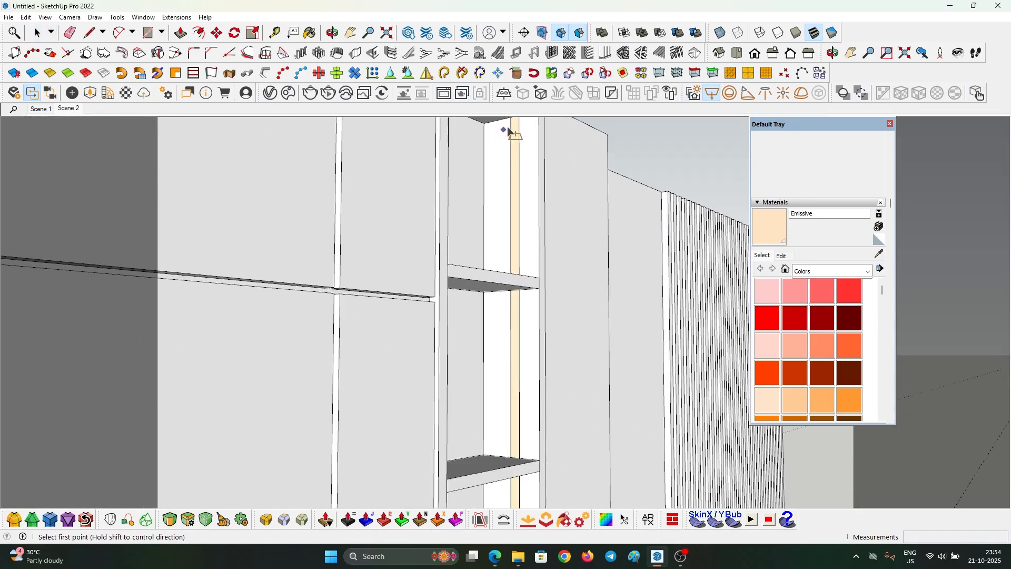
click(514, 138)
scroll(519, 147, down, 5)
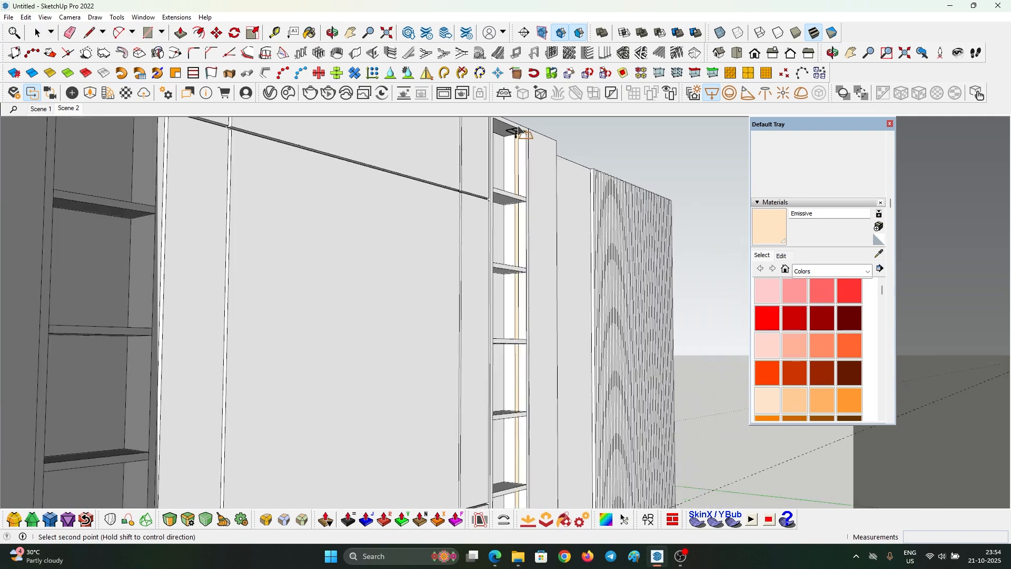
scroll(515, 479, up, 5)
click(517, 478)
middle_drag(521, 434, 453, 477)
- Scale the rectangle light down to the strip's width in X-ray view
key(space)
scroll(495, 442, down, 5)
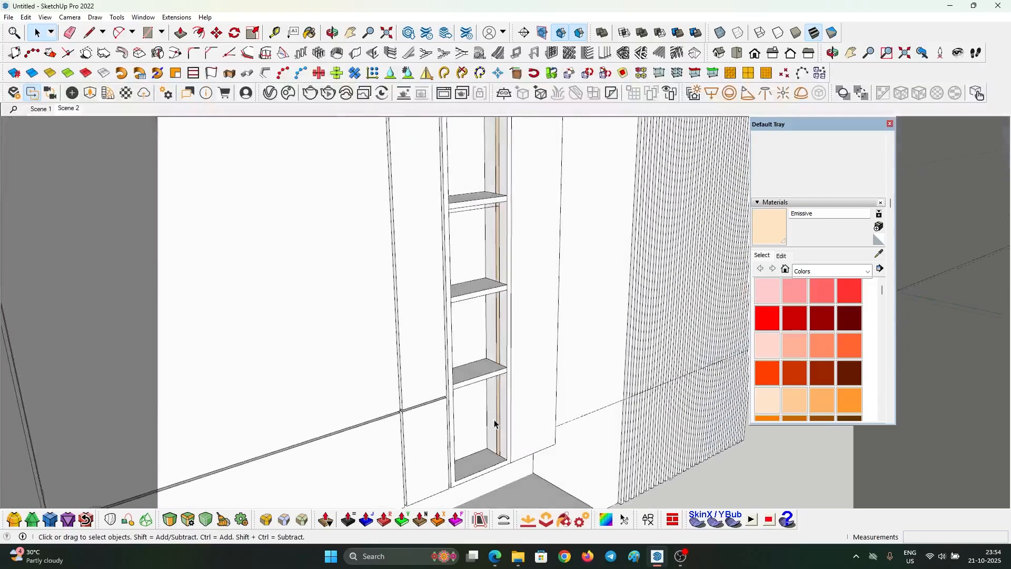
click(483, 209)
middle_drag(483, 210, 343, 251)
key(s)
key(x)
scroll(278, 230, up, 5)
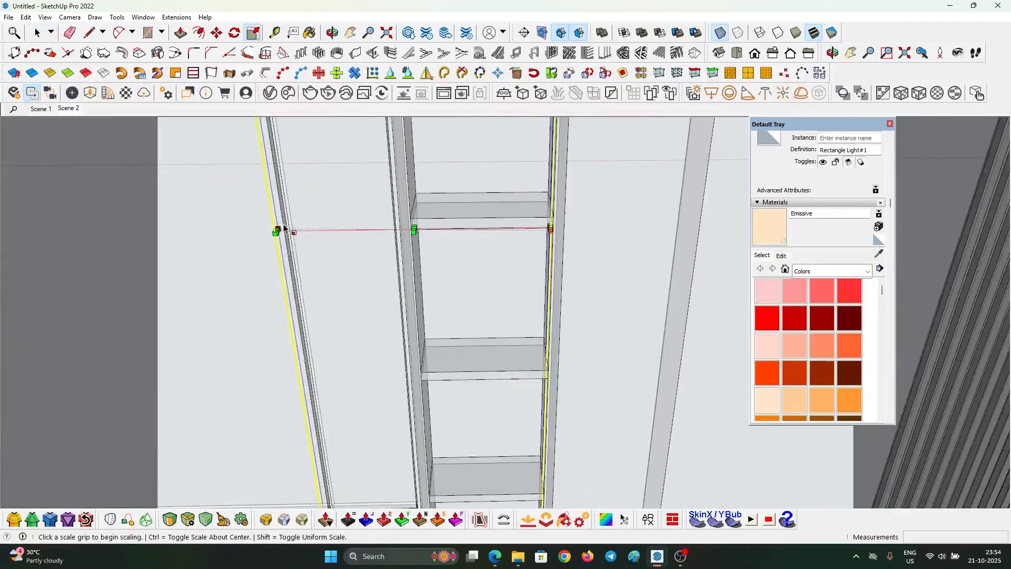
click(272, 233)
scroll(295, 236, up, 2)
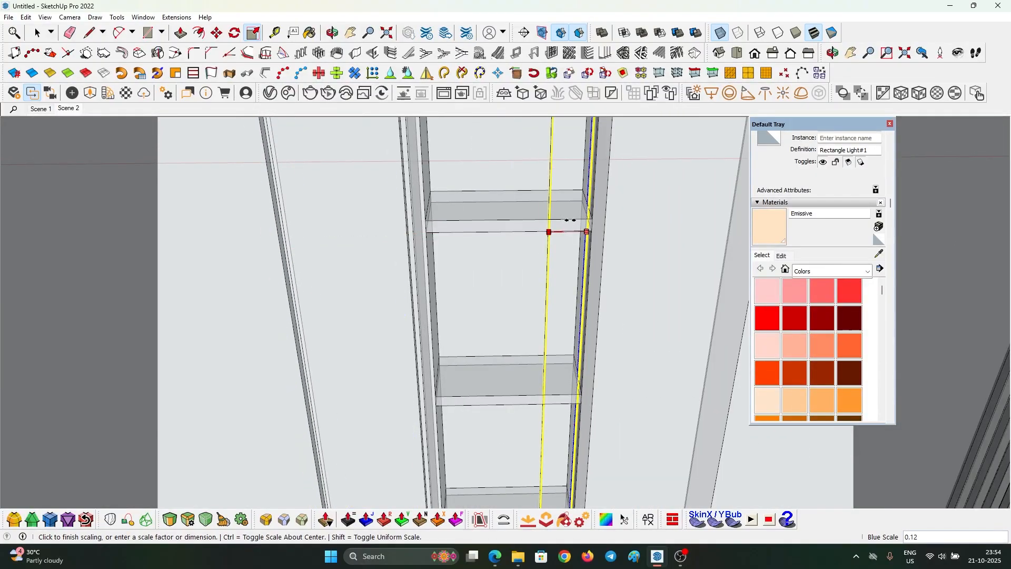
scroll(569, 224, up, 3)
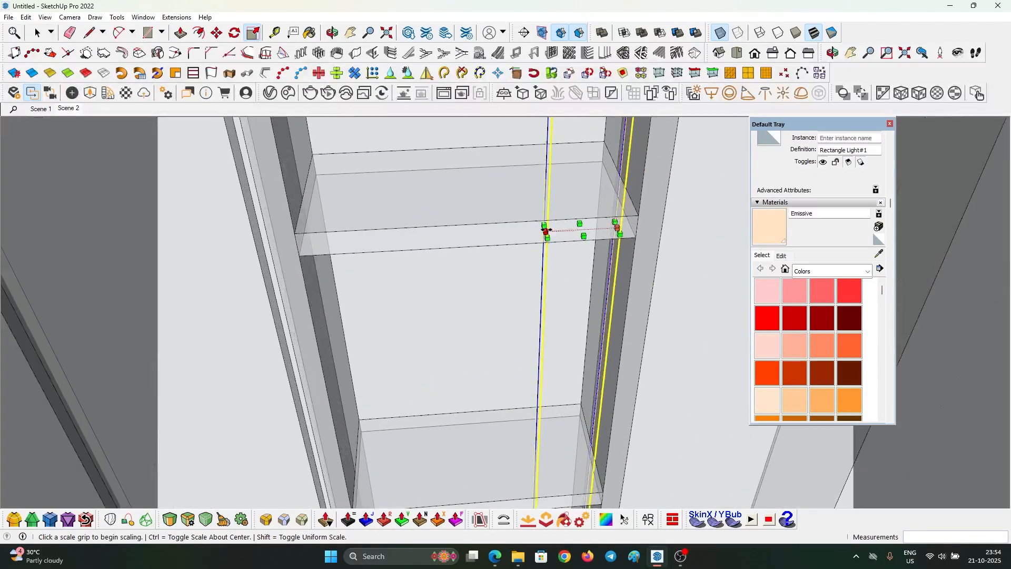
click(568, 229)
scroll(574, 234, down, 6)
key(space)
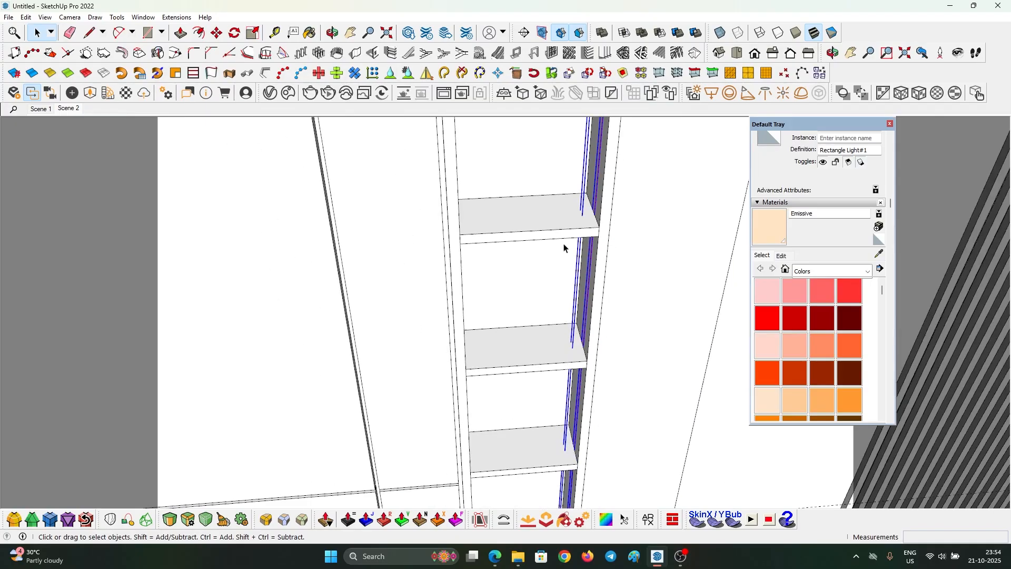
- Inside the shelving group, move the rectangle light 0.1 cm sideways into place
scroll(560, 251, down, 3)
scroll(567, 232, up, 2)
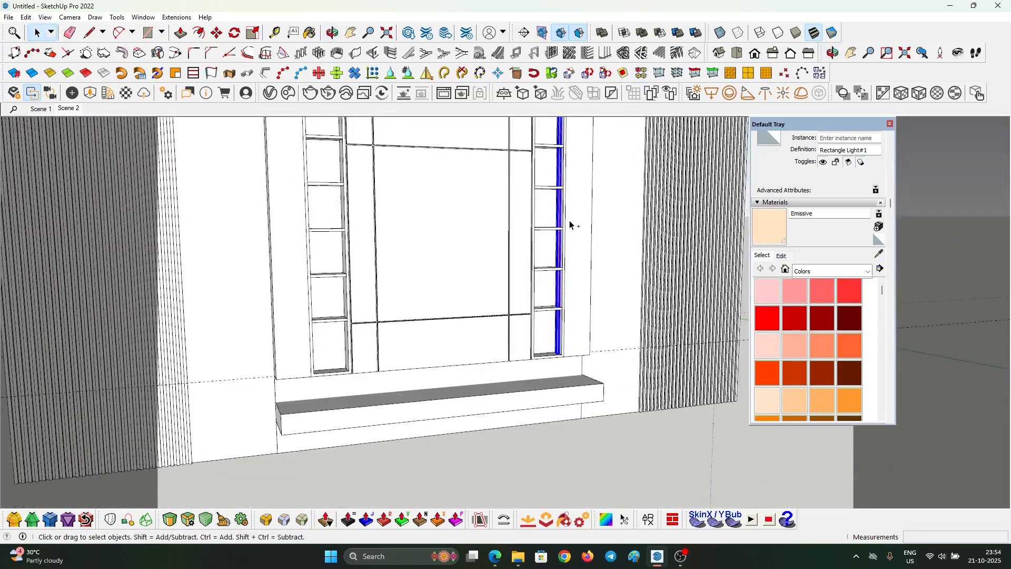
scroll(566, 210, up, 4)
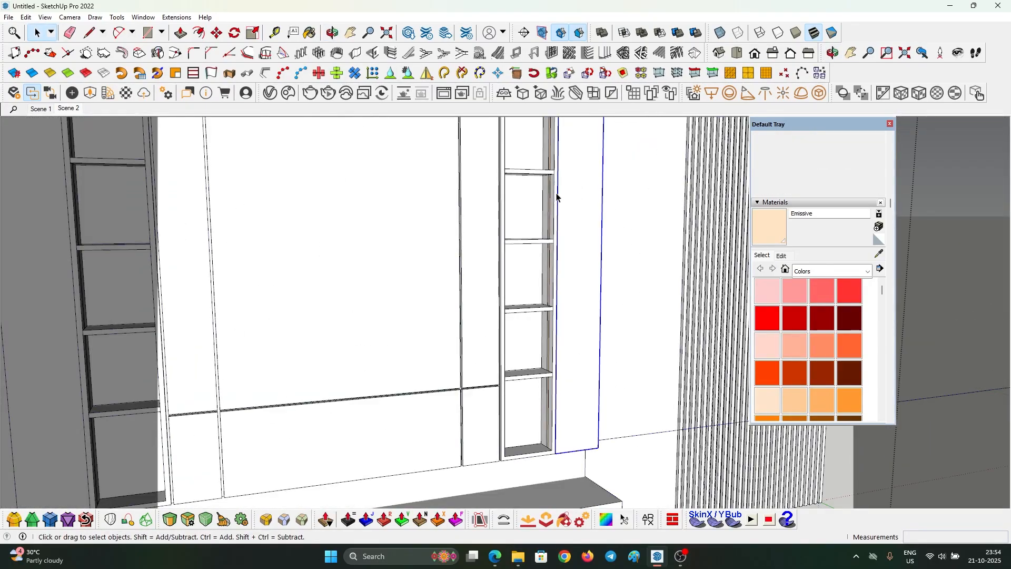
double_click(556, 197)
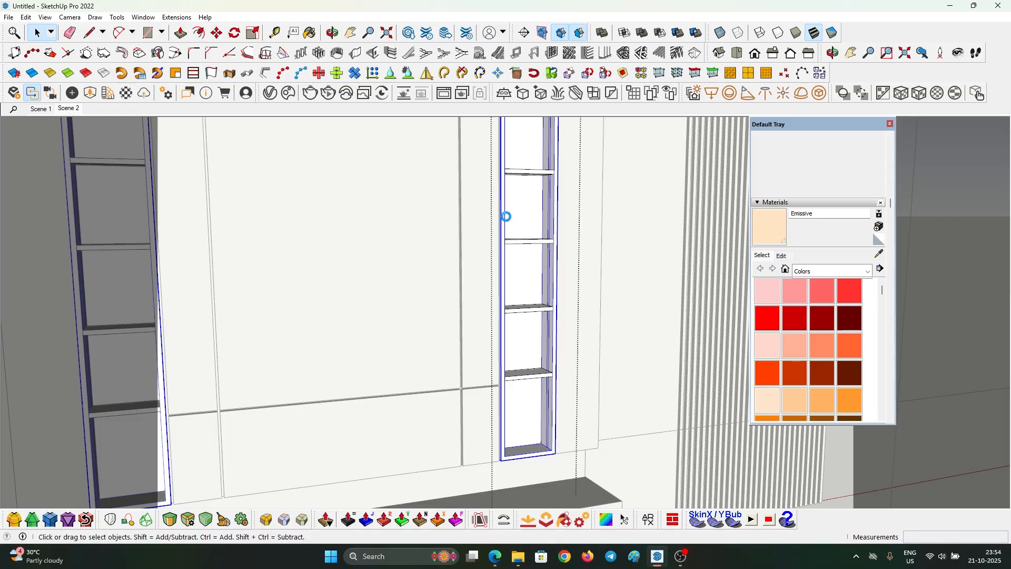
scroll(583, 259, up, 10)
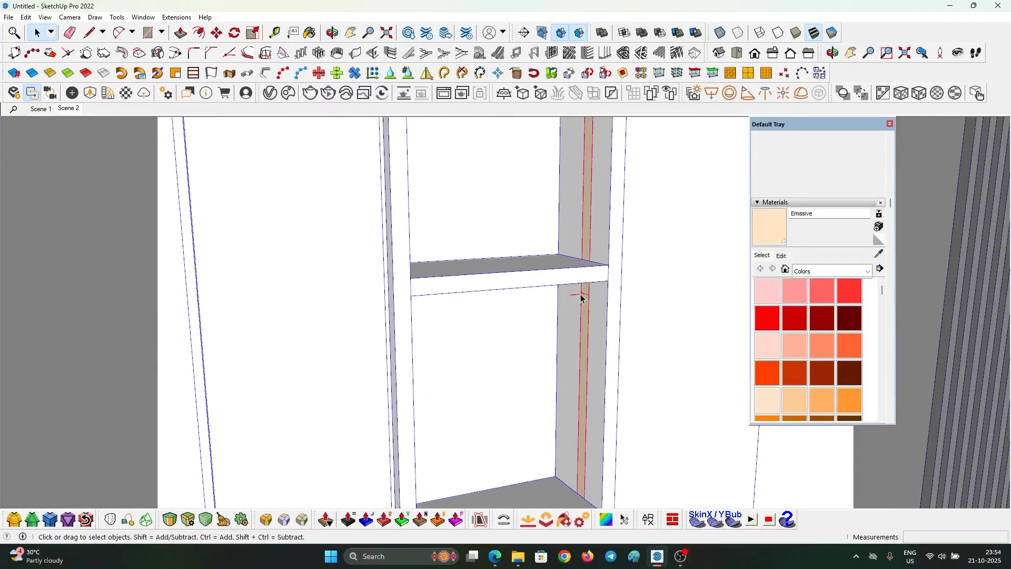
click(581, 298)
scroll(581, 299, up, 5)
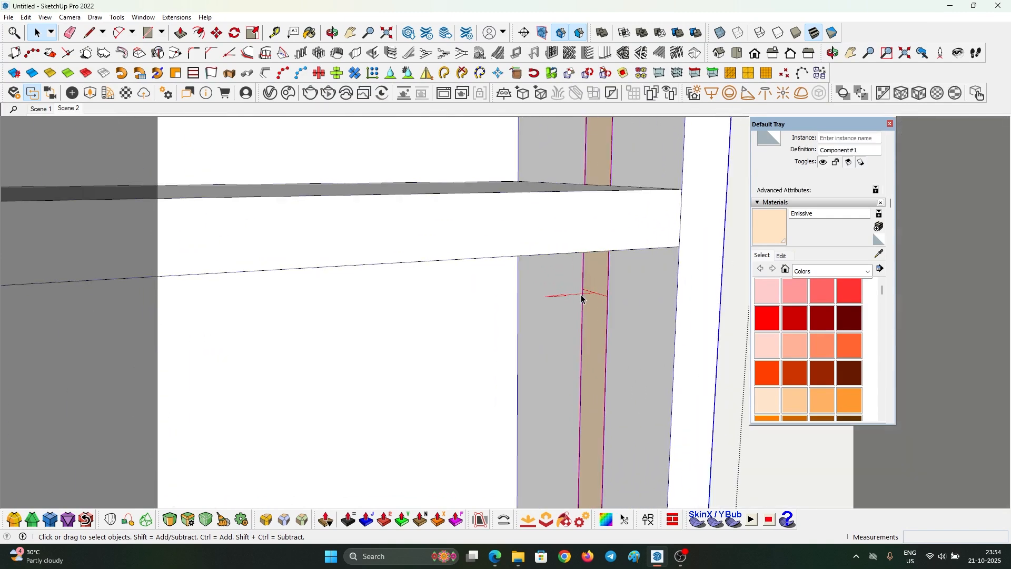
middle_drag(581, 298, 490, 293)
key(ctrl+a)
click(563, 300)
key(m)
click(527, 297)
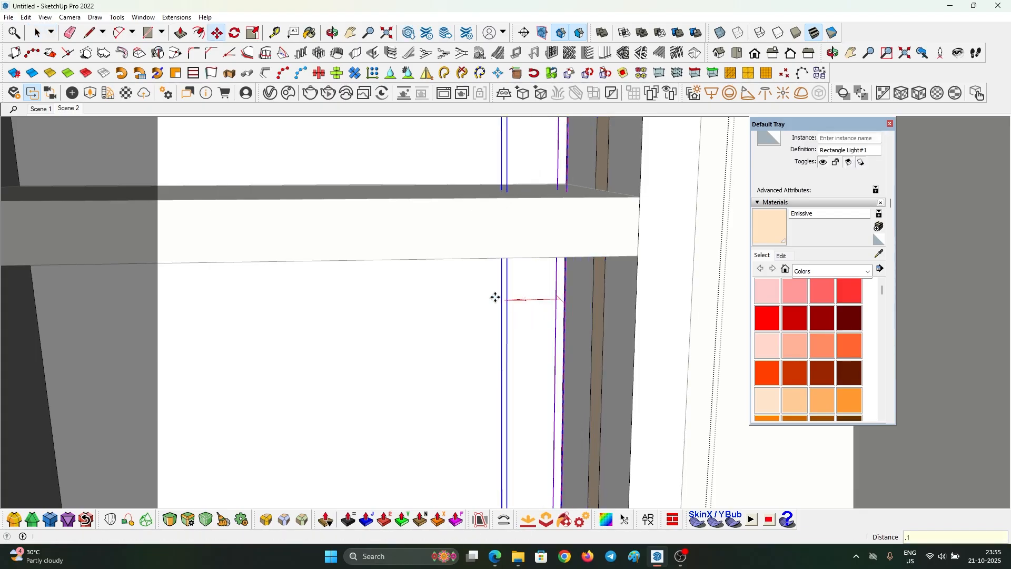
text(.1)
key(Return)
key(space)
- Switch to Scene 2, inspect the strip in the render, and open the V-Ray Asset Editor
middle_drag(567, 295, 589, 307)
scroll(589, 306, down, 7)
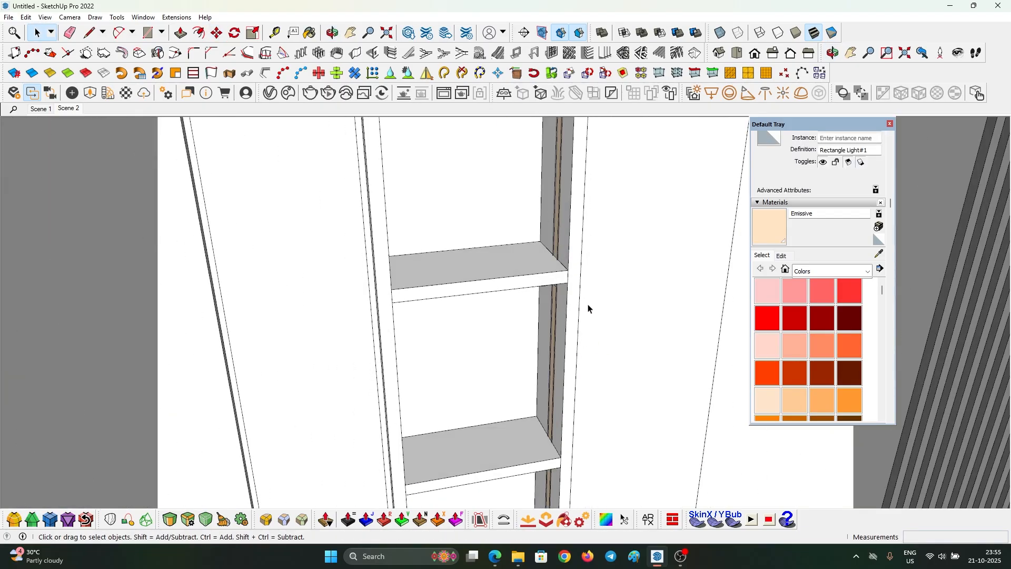
key(Escape)
click(68, 109)
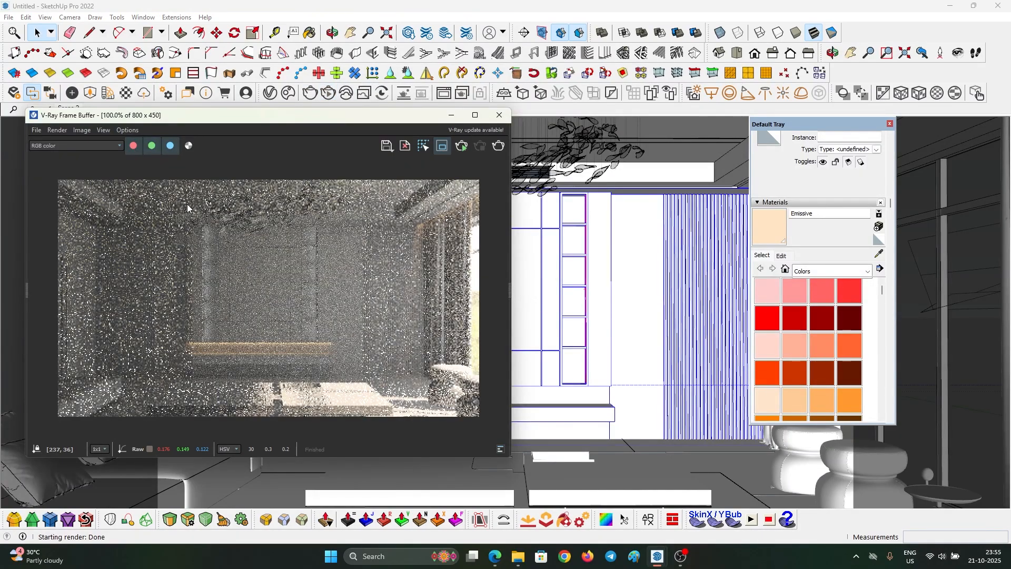
scroll(203, 314, up, 1)
middle_drag(216, 285, 213, 315)
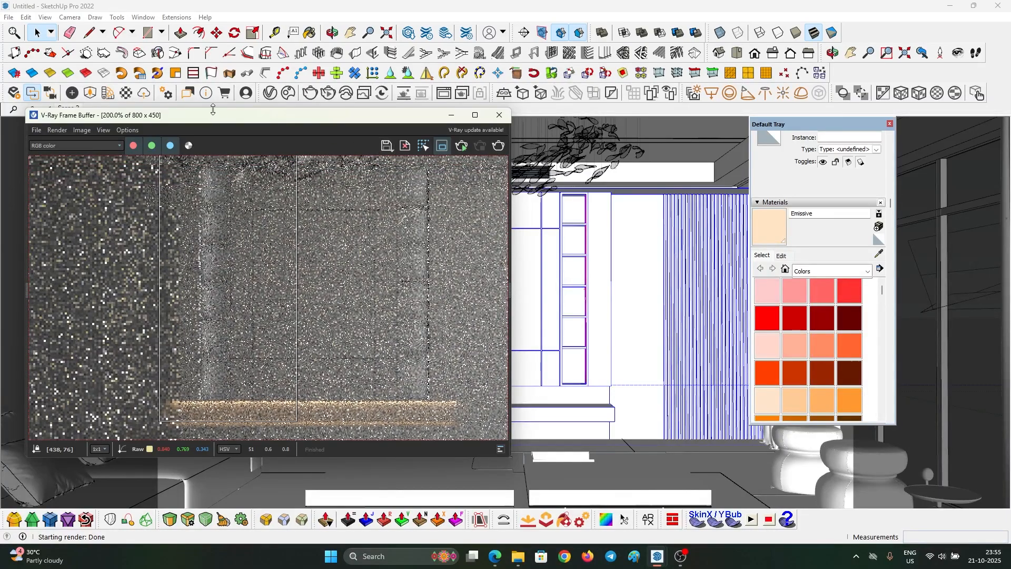
click(270, 93)
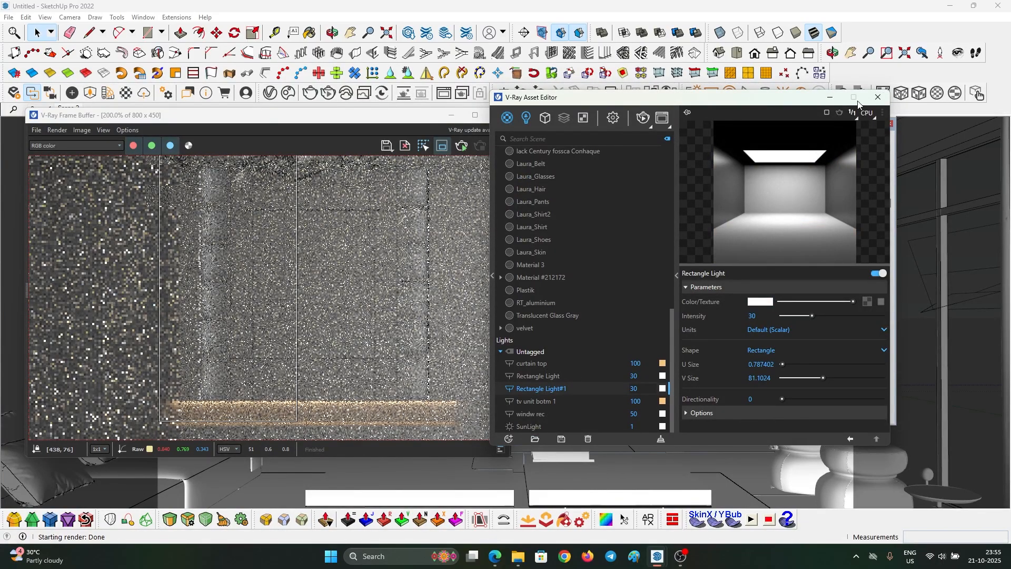
- Use Select Objects In Scene to locate which model object Rectangle Light refers to
right_click(559, 376)
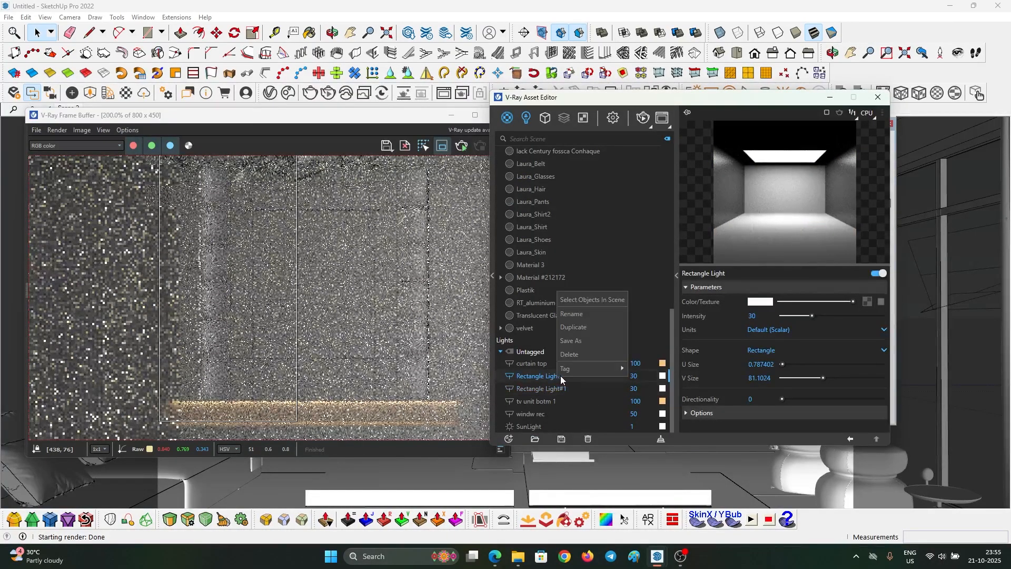
click(451, 114)
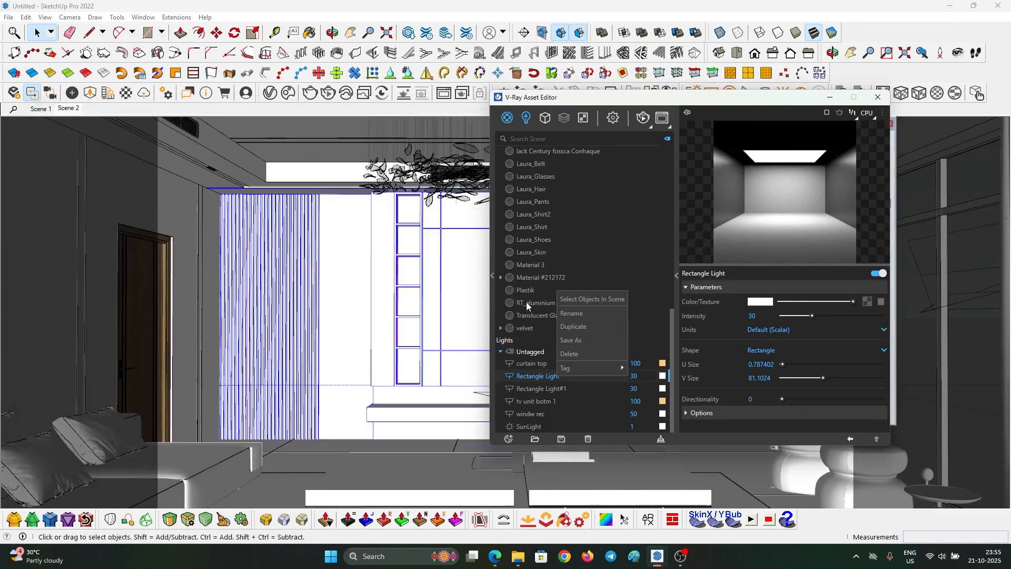
right_click(536, 378)
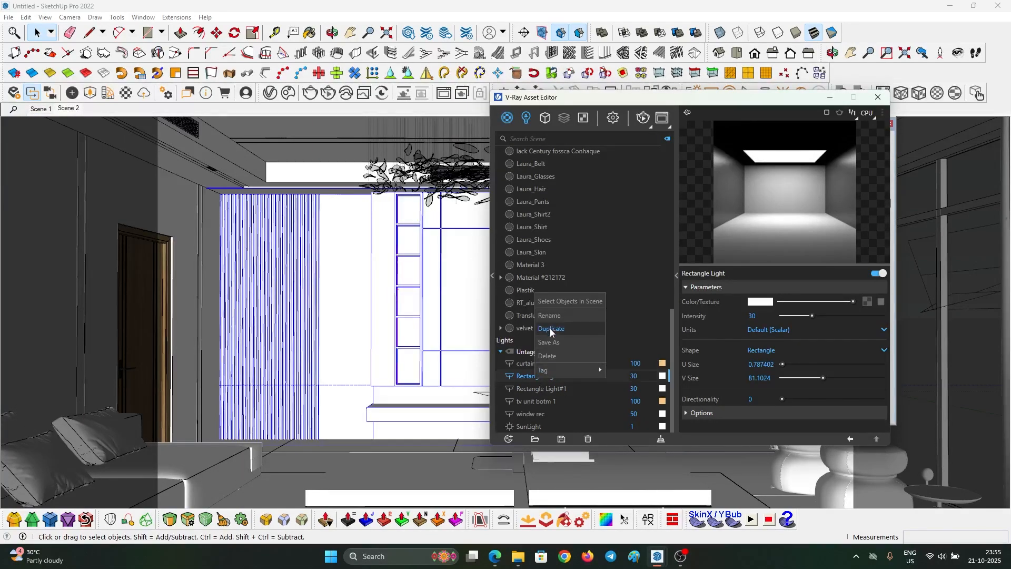
click(558, 303)
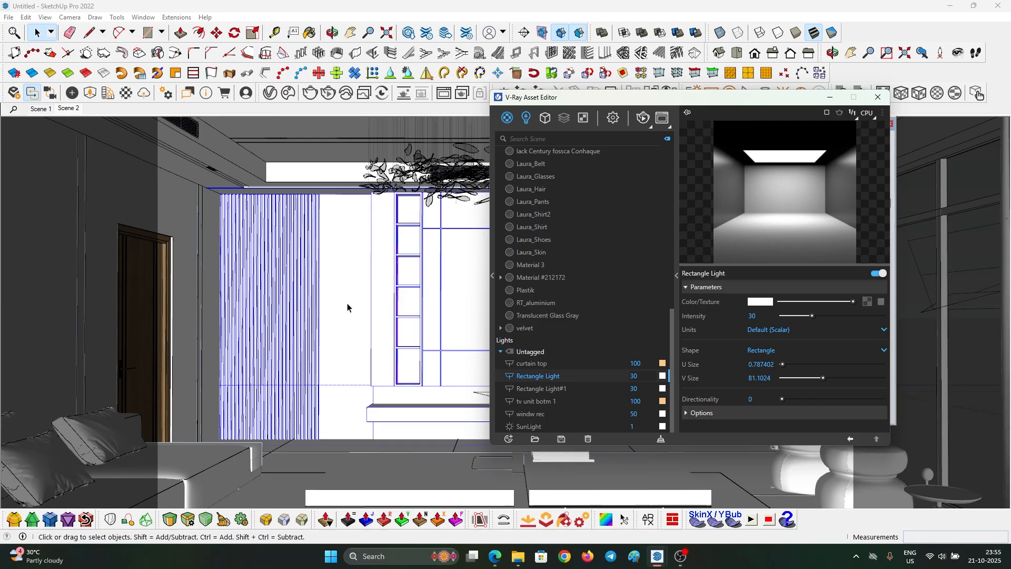
scroll(350, 304, down, 2)
scroll(349, 300, down, 5)
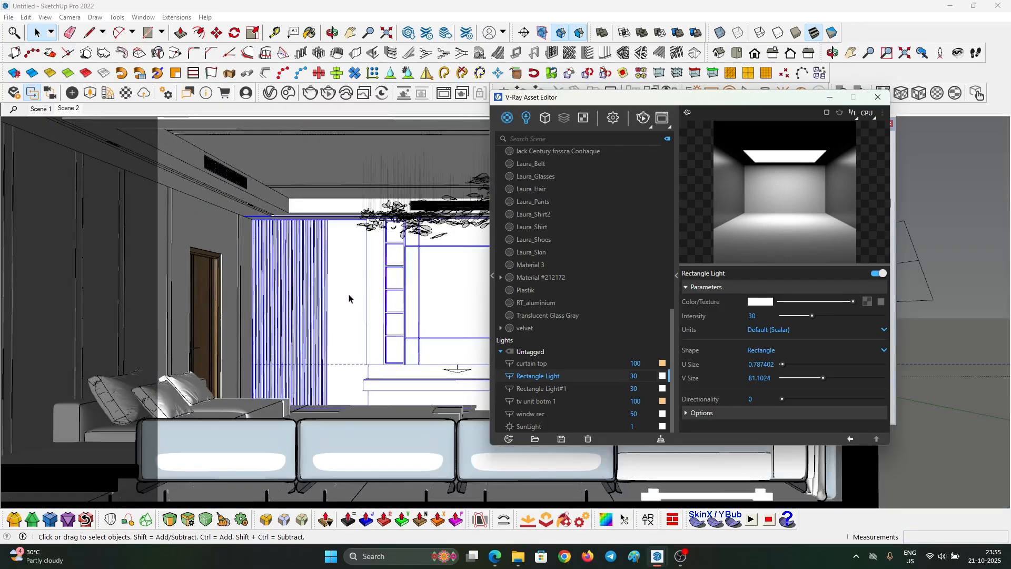
mouse_move(343, 276)
middle_down()
mouse_move(402, 300)
mouse_move(336, 449)
mouse_move(401, 412)
middle_up()
right_click(566, 379)
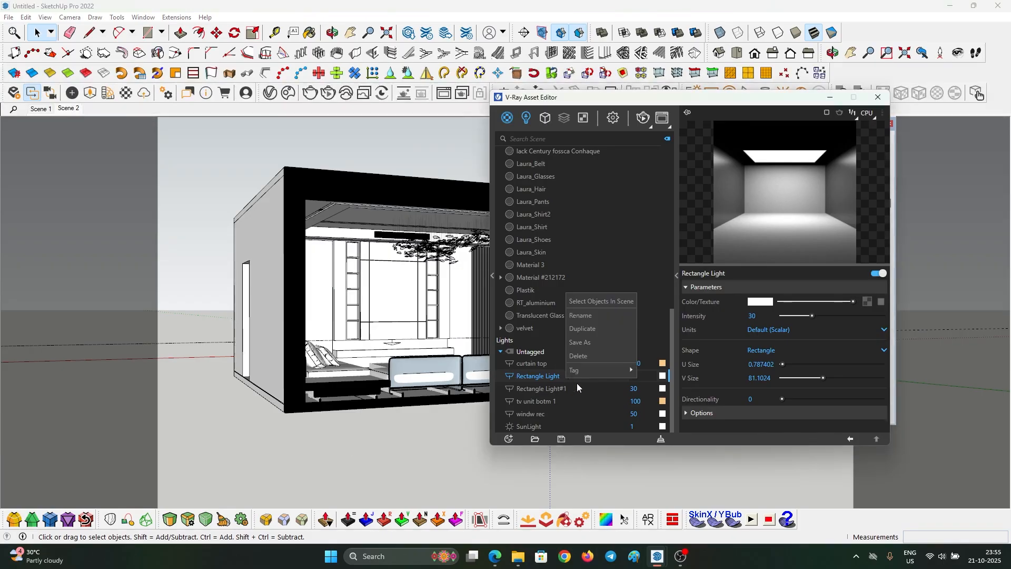
click(589, 301)
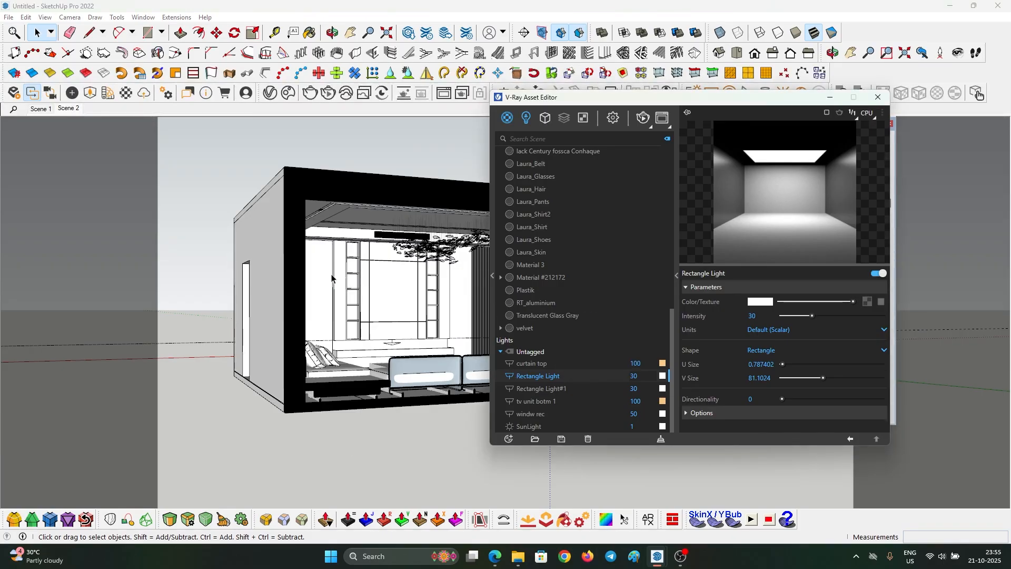
scroll(313, 277, up, 4)
scroll(310, 277, down, 7)
middle_drag(339, 281, 274, 284)
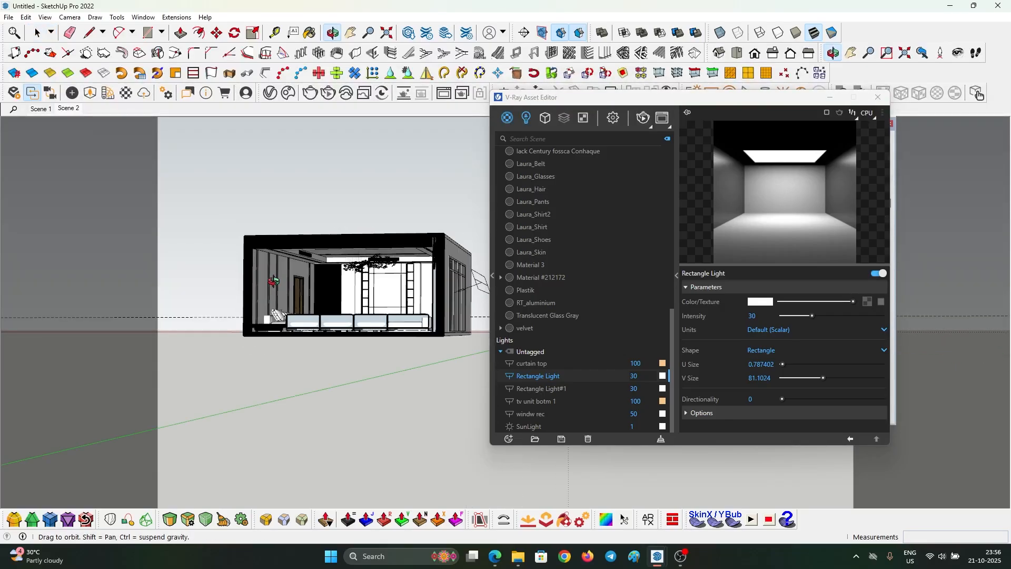
- Delete Rectangle Light permanently, then select the remaining Rectangle Light#1 in the model
right_click(576, 372)
click(584, 352)
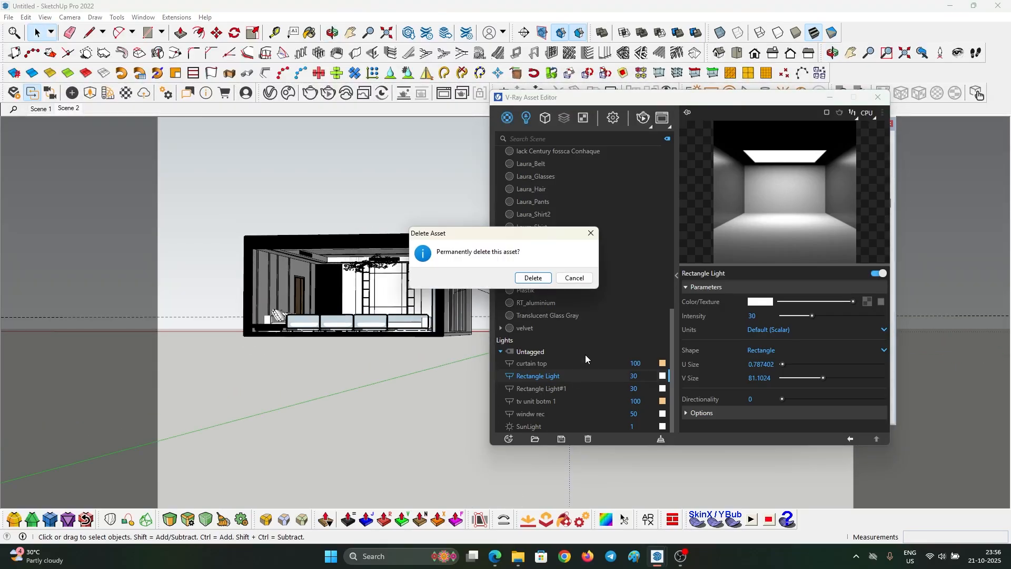
click(529, 278)
right_click(557, 389)
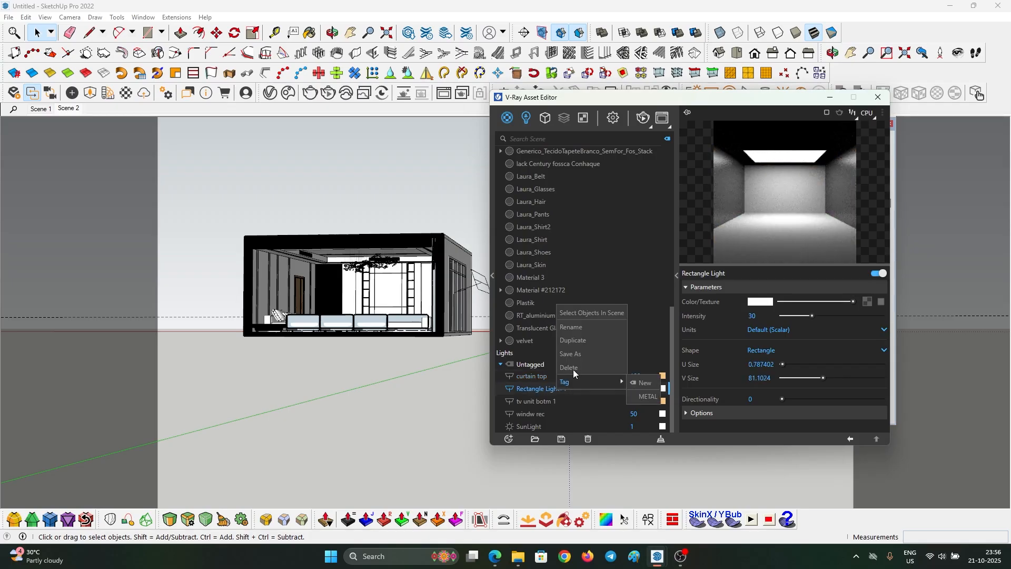
click(575, 313)
scroll(409, 287, up, 4)
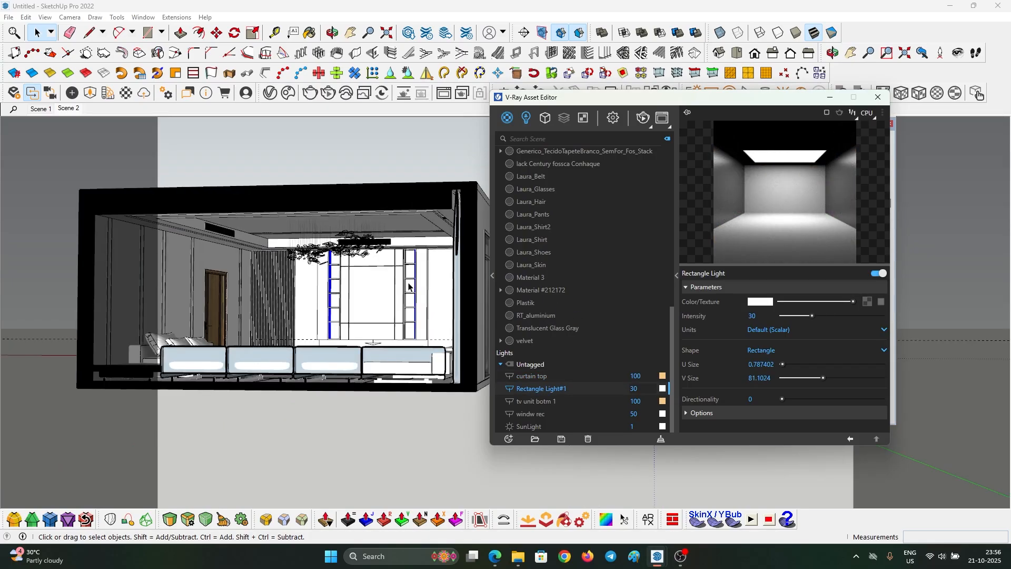
scroll(409, 287, up, 4)
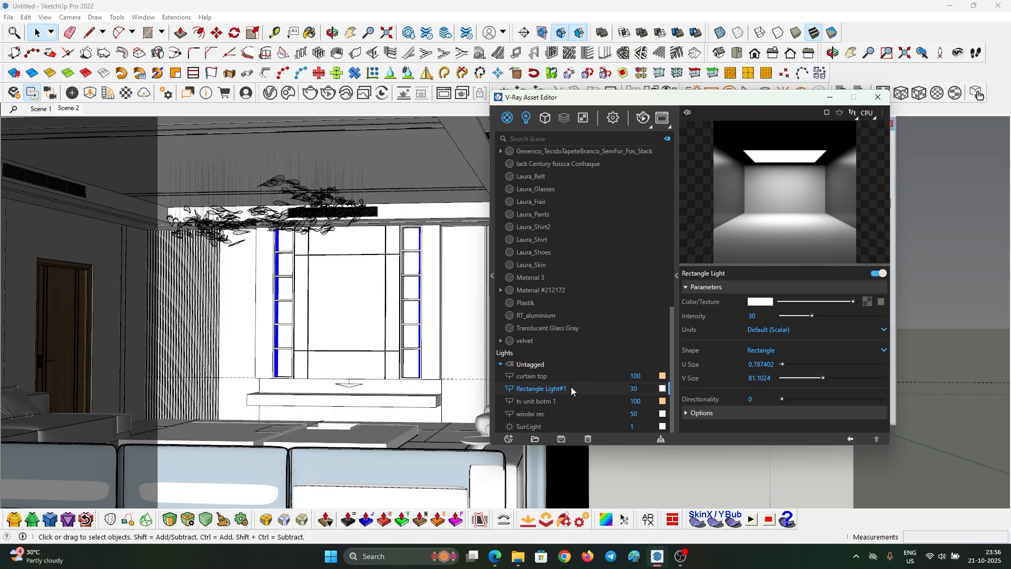
- Rename Rectangle Light#1 to 'tv unit stip' and set its colour temperature to 3500 K
double_click(573, 388)
text(tv unit stip)
key(Return)
click(663, 401)
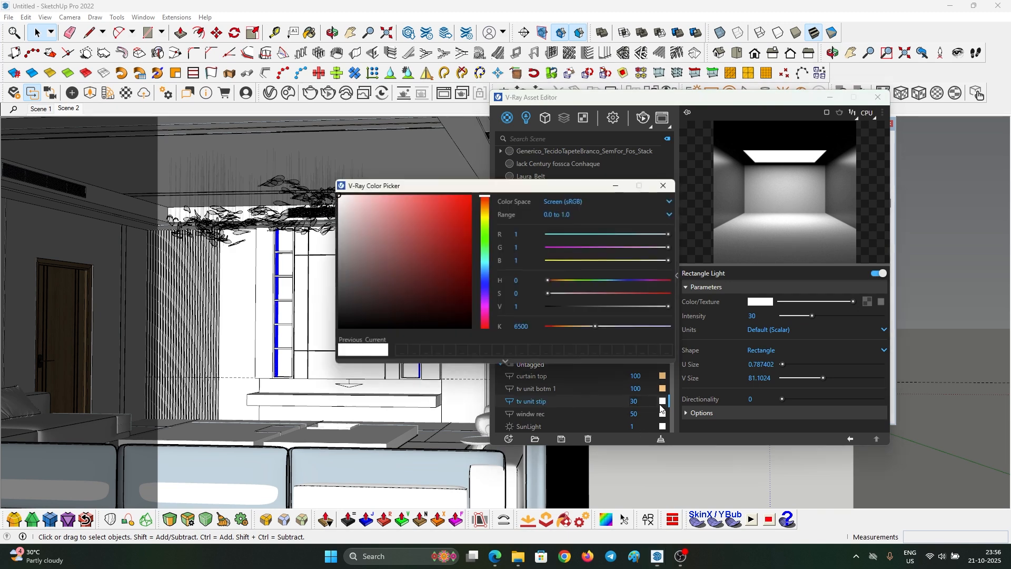
drag(532, 327, 466, 330)
text(3500)
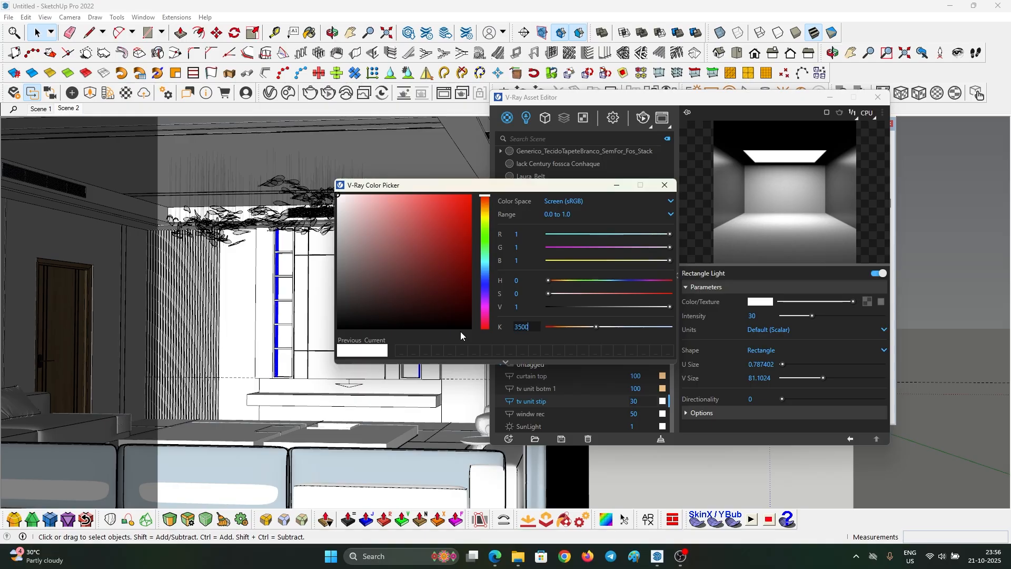
key(Return)
click(665, 185)
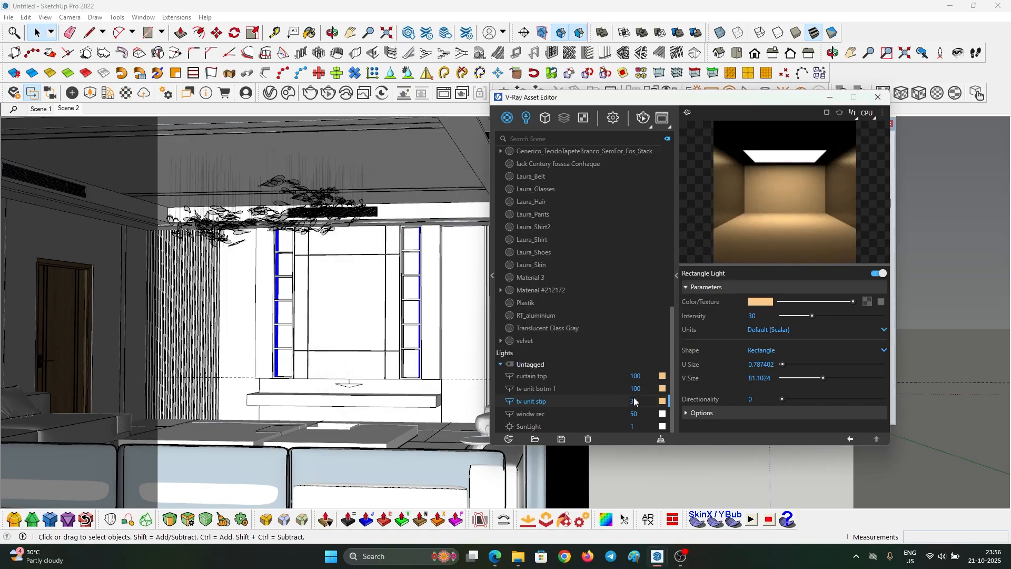
- Set the light's intensity to 100 and switch to the Scene 2 view
text(100)
key(Return)
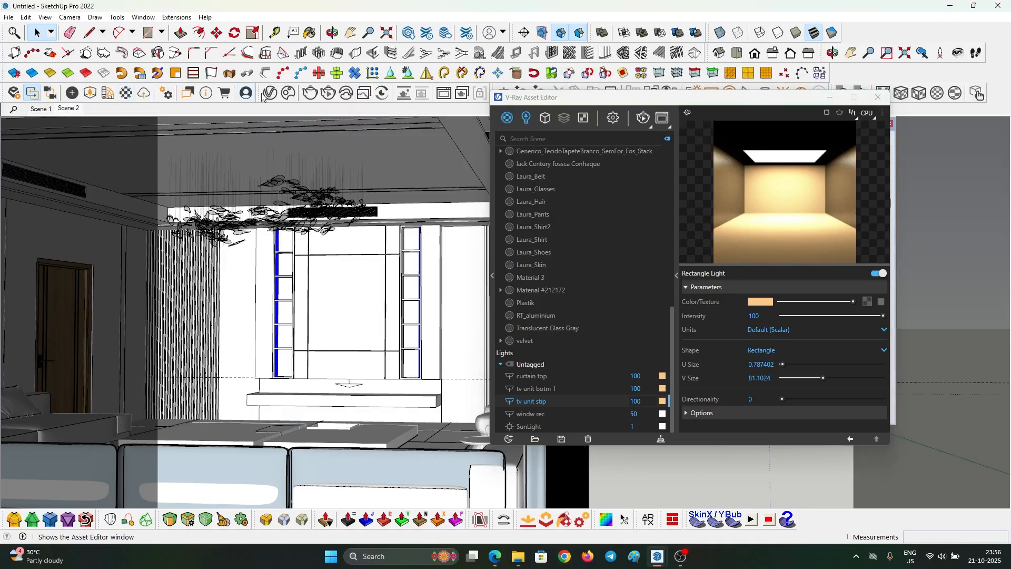
click(68, 109)
click(444, 94)
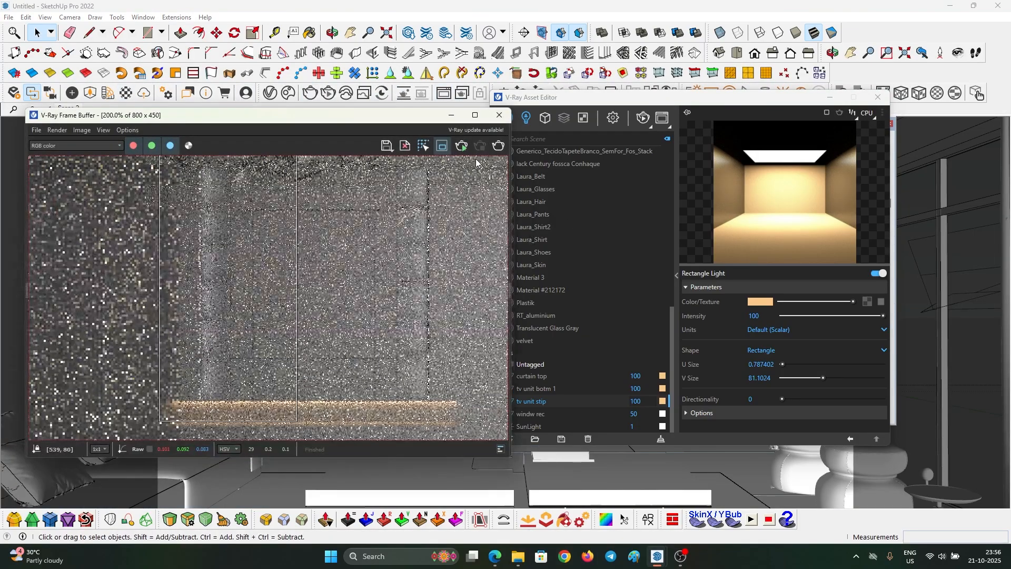
- Restore the V-Ray Frame Buffer and re-render the room, stopping once the warm strip shows
click(475, 114)
drag(898, 10, 556, 82)
click(563, 113)
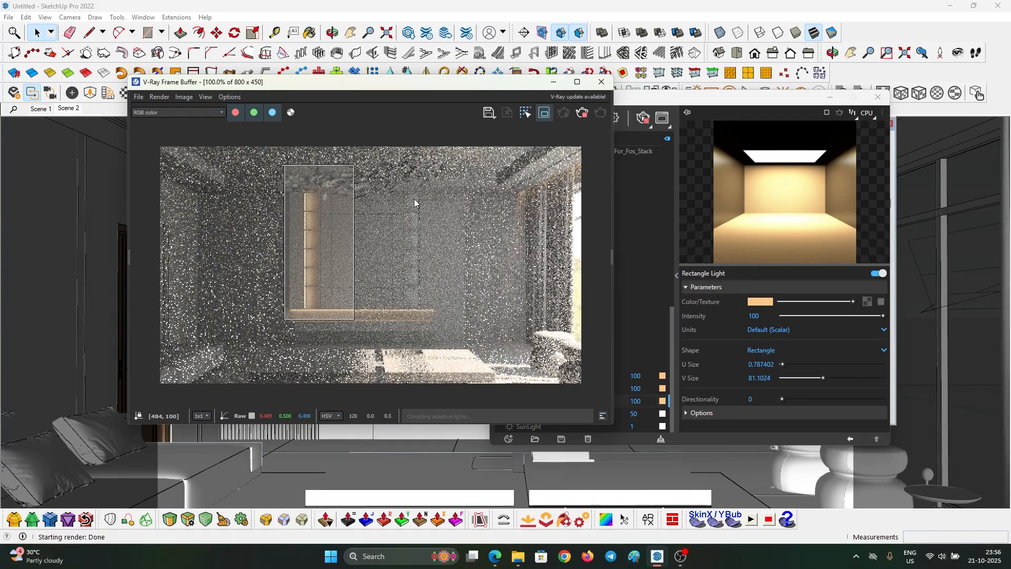
click(582, 113)
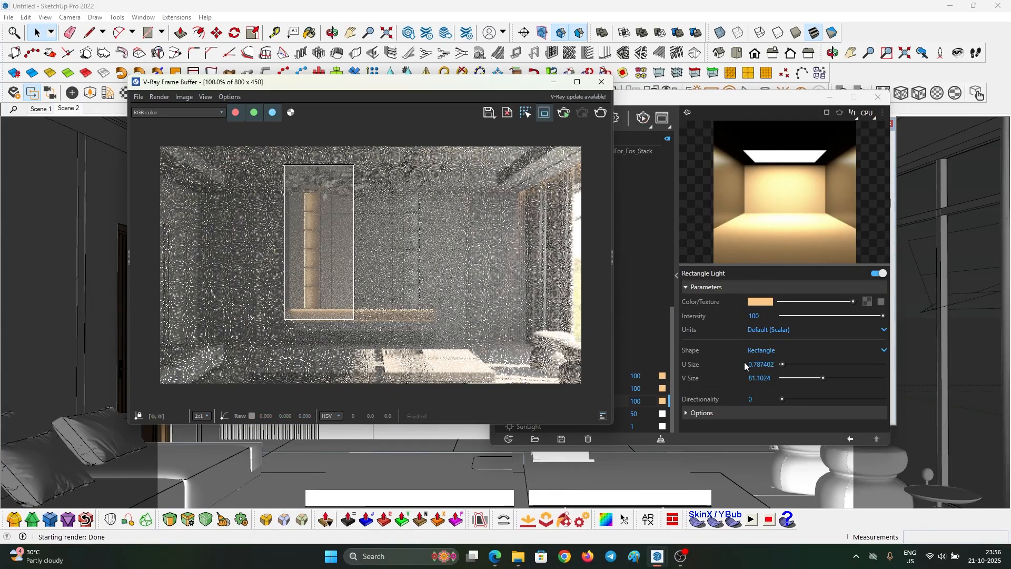
- Give tv unit stip intensity 70 and V Size 57.4, re-rendering to check the glow
drag(663, 108, 752, 97)
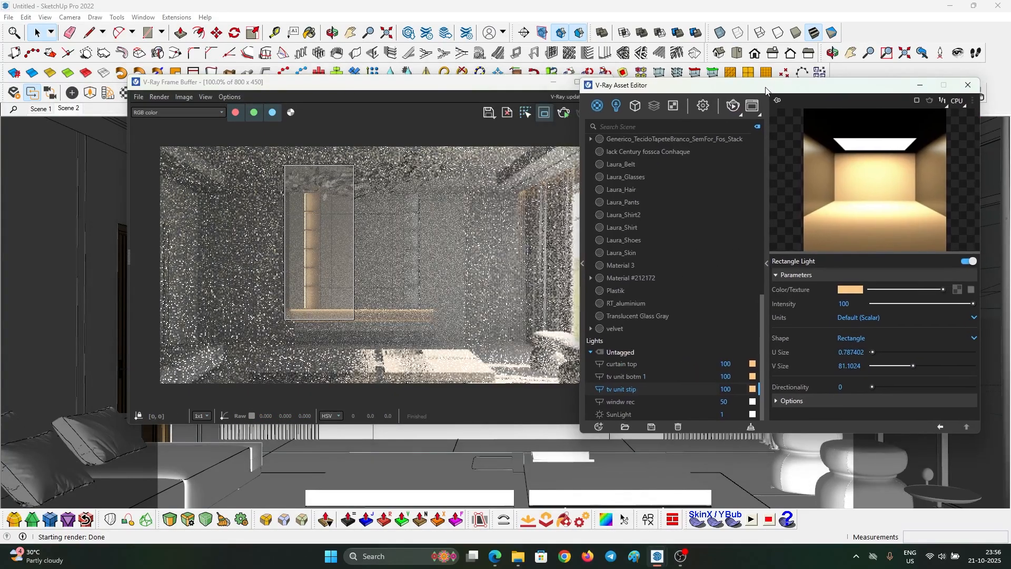
click(896, 366)
click(735, 388)
text(70)
key(Return)
click(562, 115)
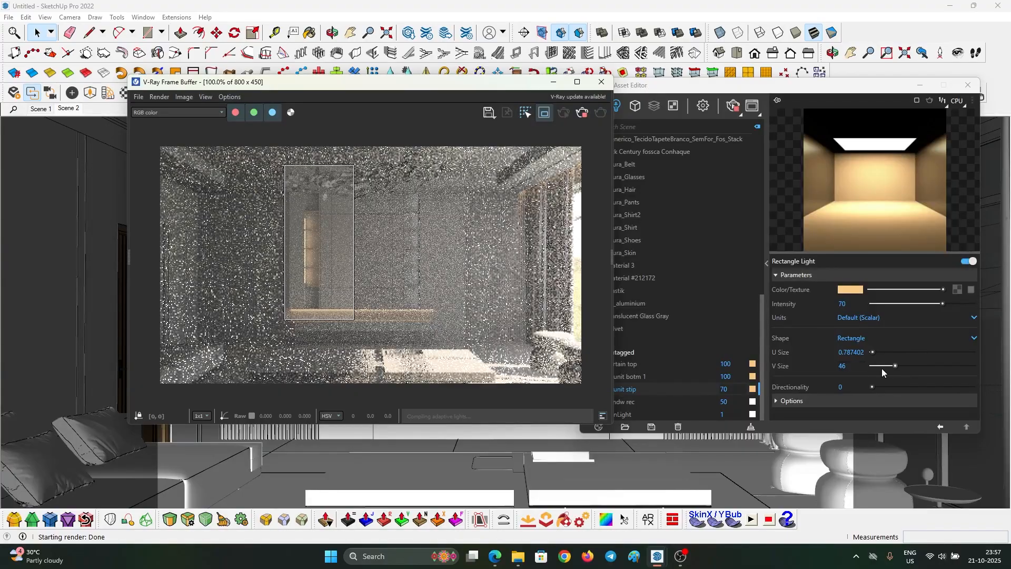
drag(895, 365, 898, 365)
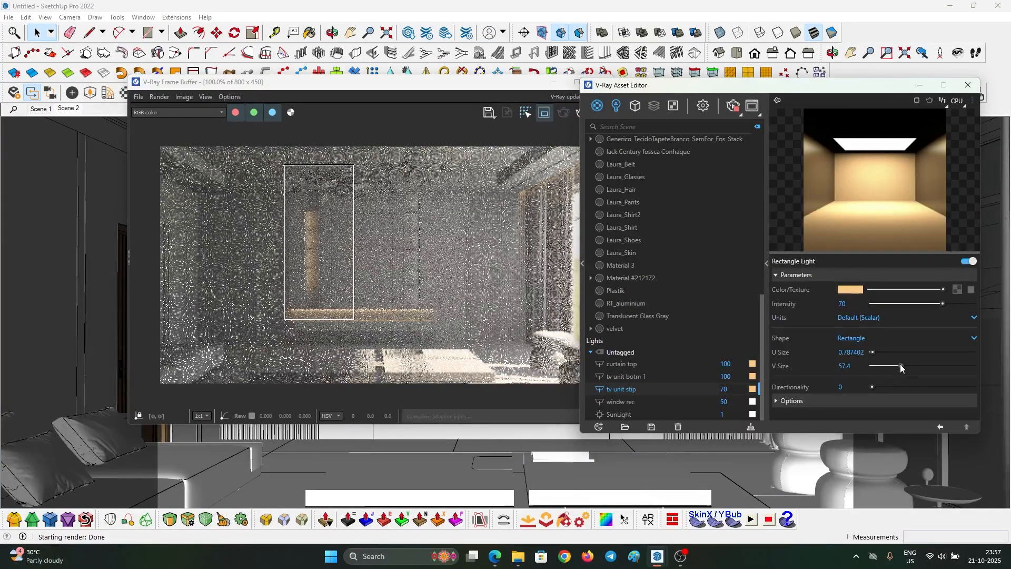
click(732, 108)
click(553, 83)
middle_drag(398, 247, 398, 247)
scroll(395, 245, up, 5)
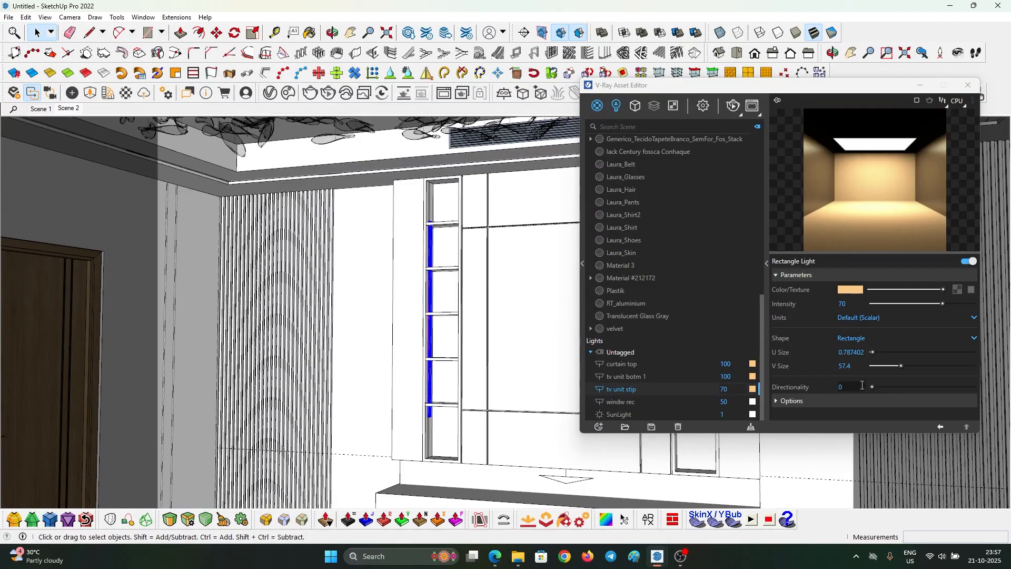
- Drag the strip light's V Size slider through trial lengths around 73, 119 and 81.4
drag(902, 366, 910, 367)
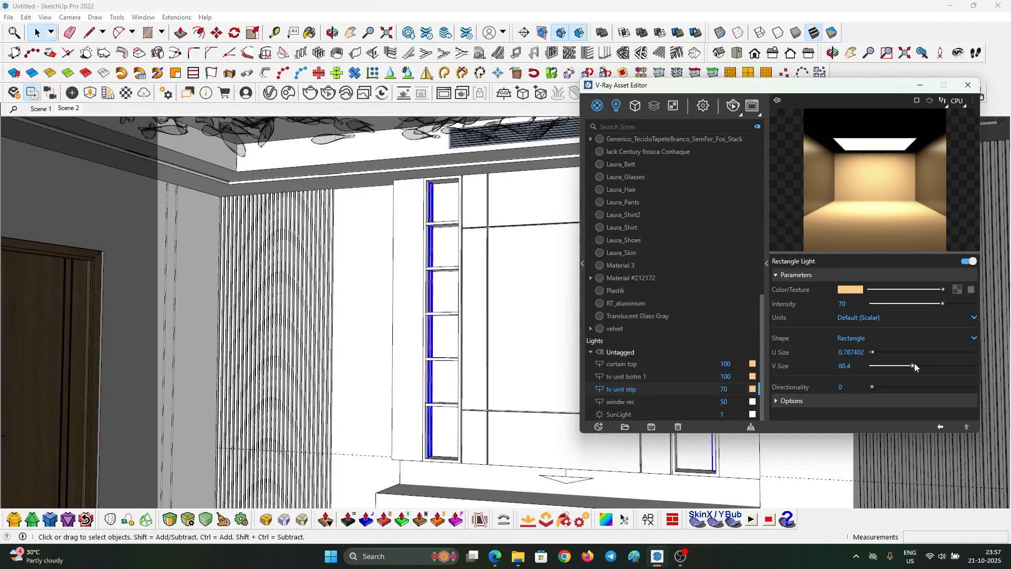
scroll(445, 476, up, 6)
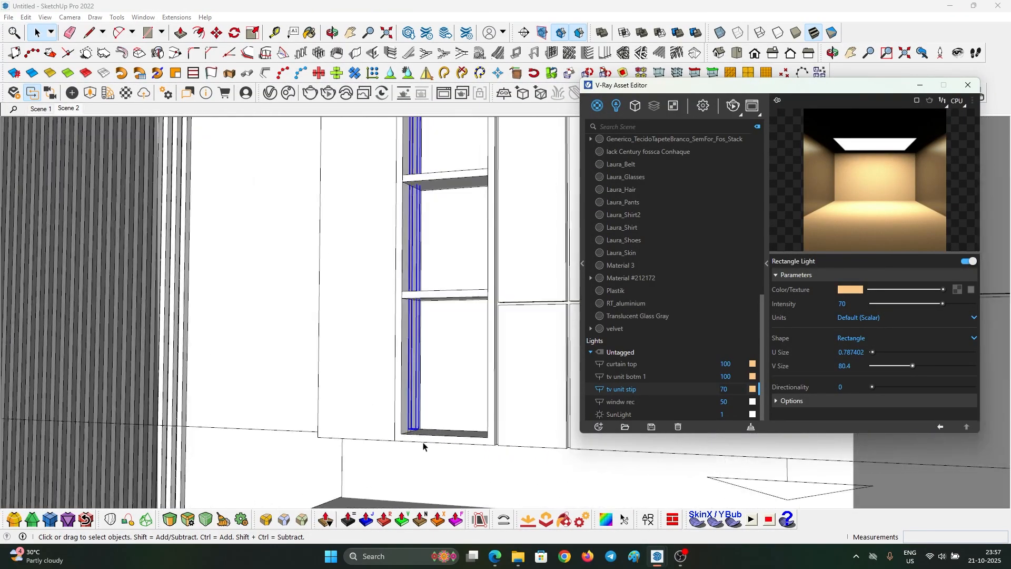
scroll(416, 429, up, 2)
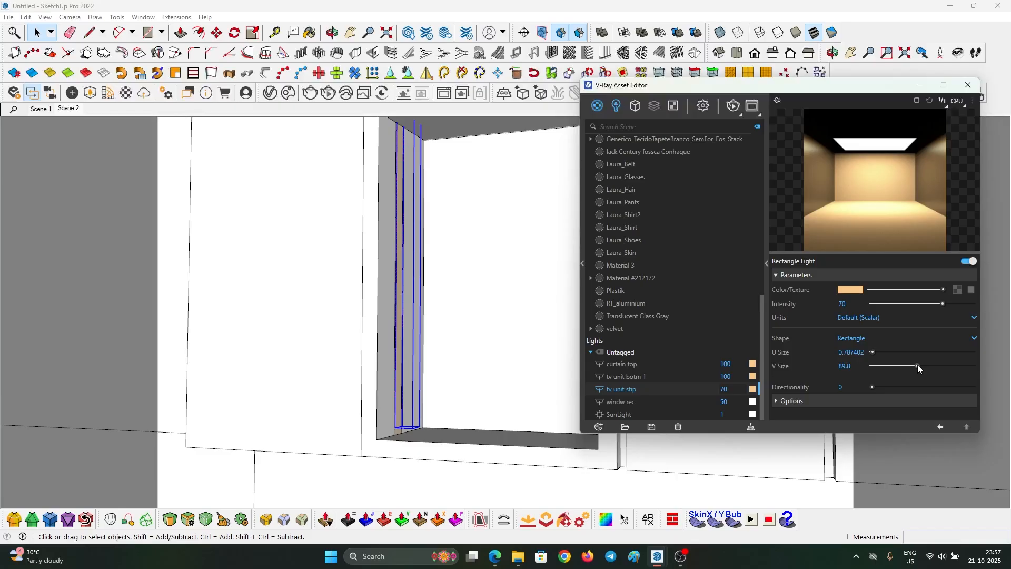
drag(915, 367, 933, 365)
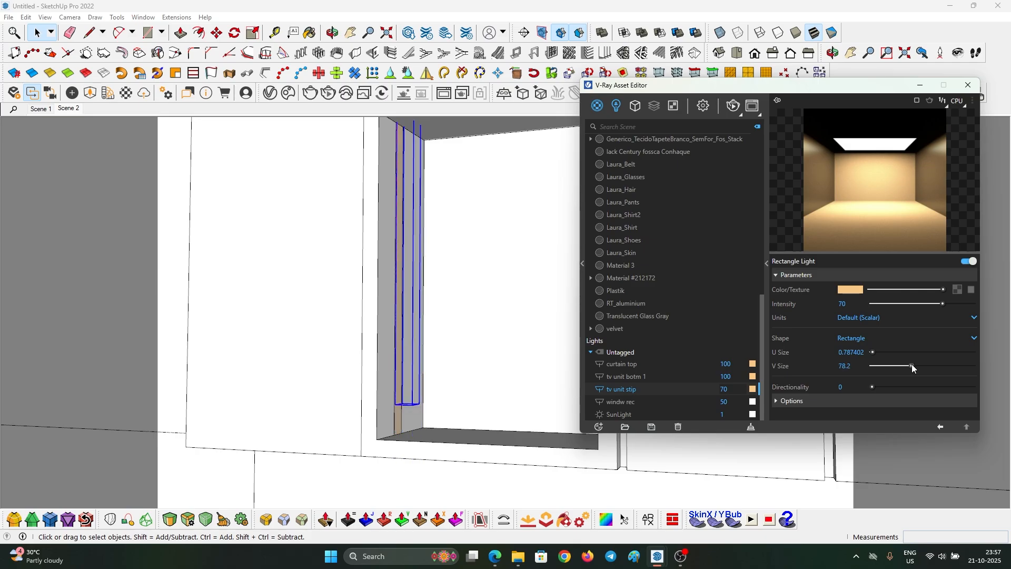
drag(912, 365, 913, 364)
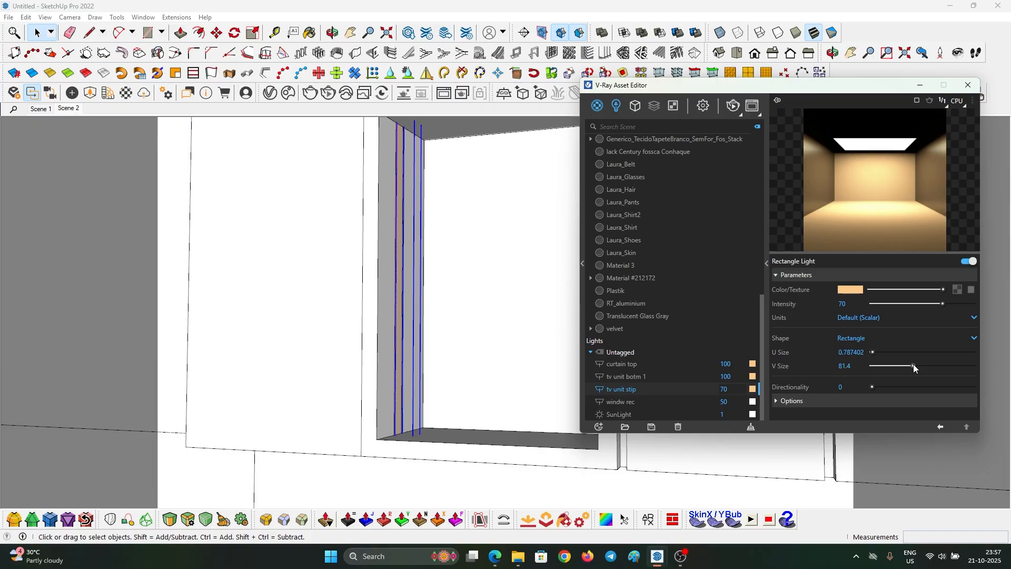
scroll(337, 411, down, 6)
mouse_move(367, 418)
middle_down()
mouse_move(461, 272)
mouse_move(357, 406)
mouse_move(367, 433)
middle_up()
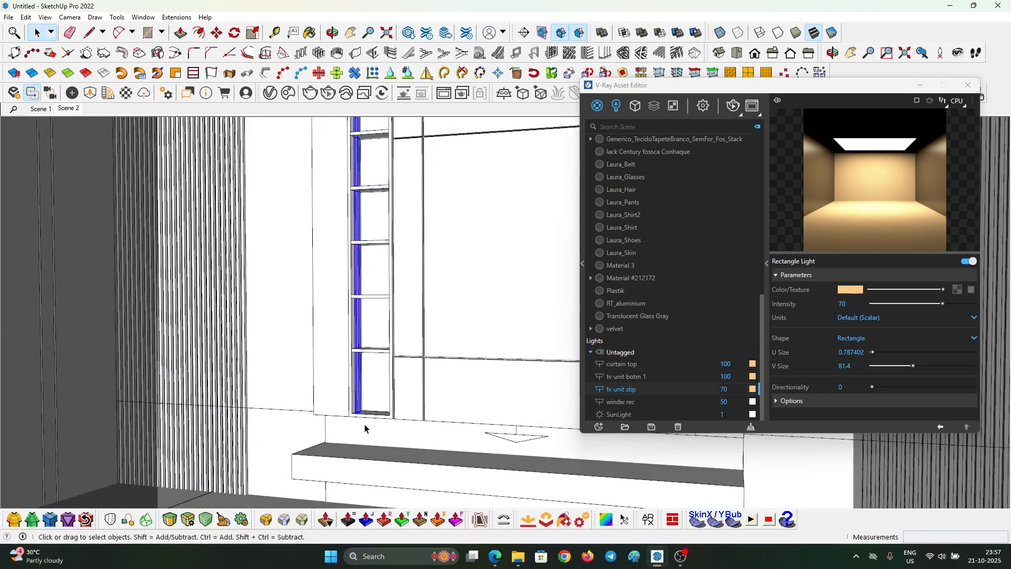
scroll(367, 433, up, 10)
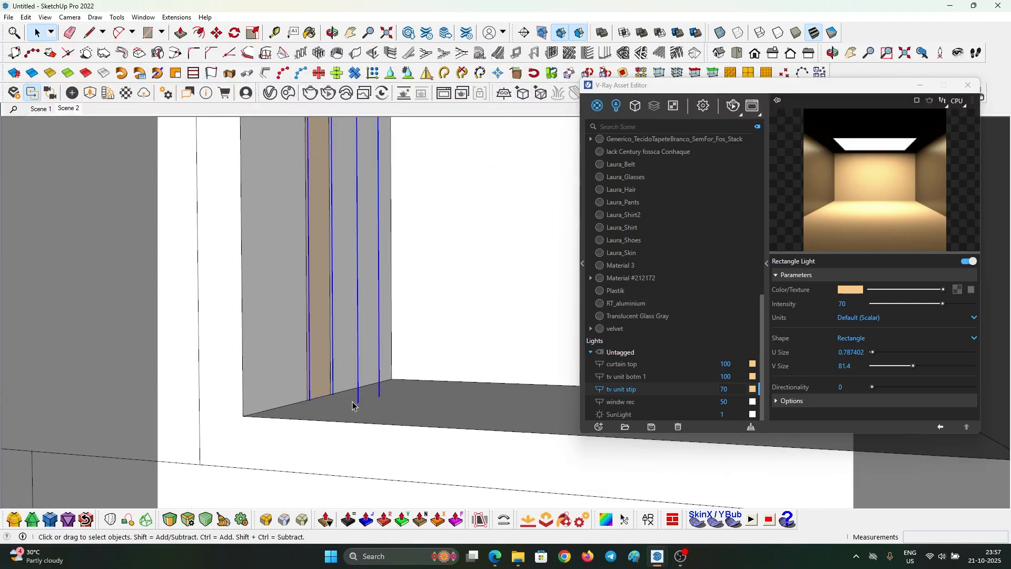
scroll(353, 405, up, 2)
- Enter an exact V Size of 81.2 for the strip light and switch to Scene 2
click(853, 366)
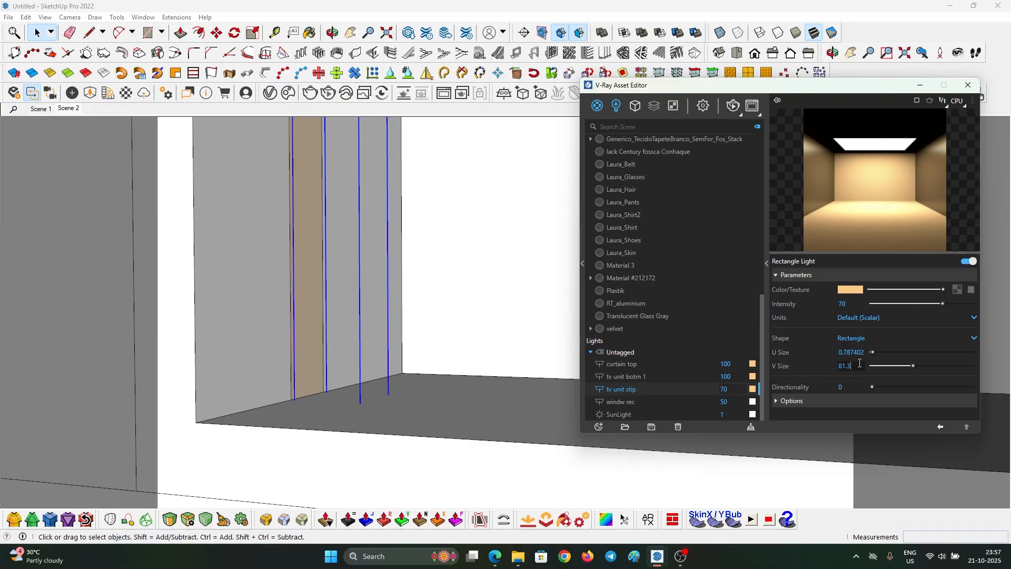
text(2)
key(Return)
click(489, 407)
scroll(447, 409, down, 1)
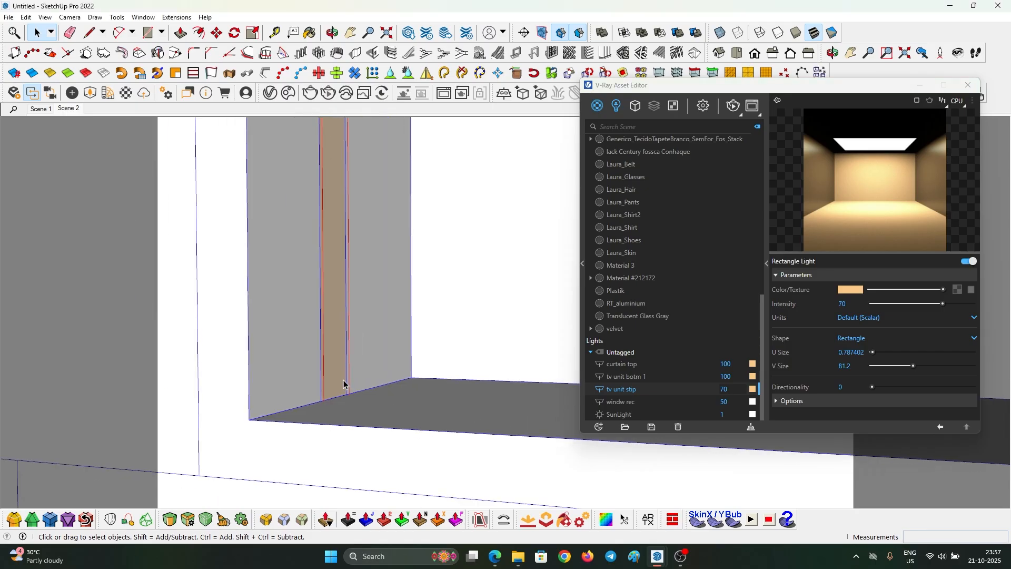
scroll(348, 364, down, 1)
middle_drag(347, 369, 422, 279)
click(72, 109)
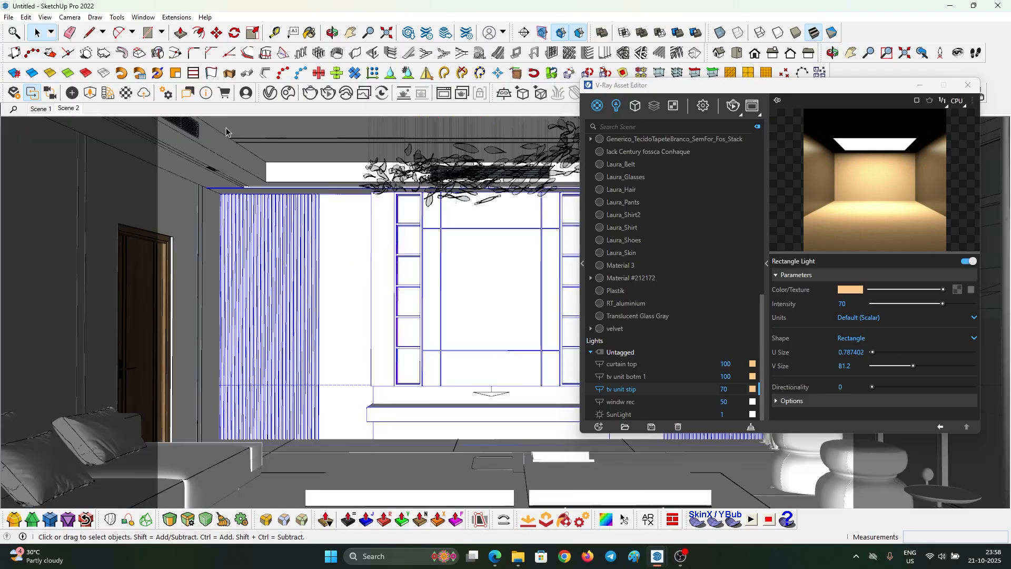
- Re-render the living room in the V-Ray Frame Buffer to show the warm niche lights
click(310, 92)
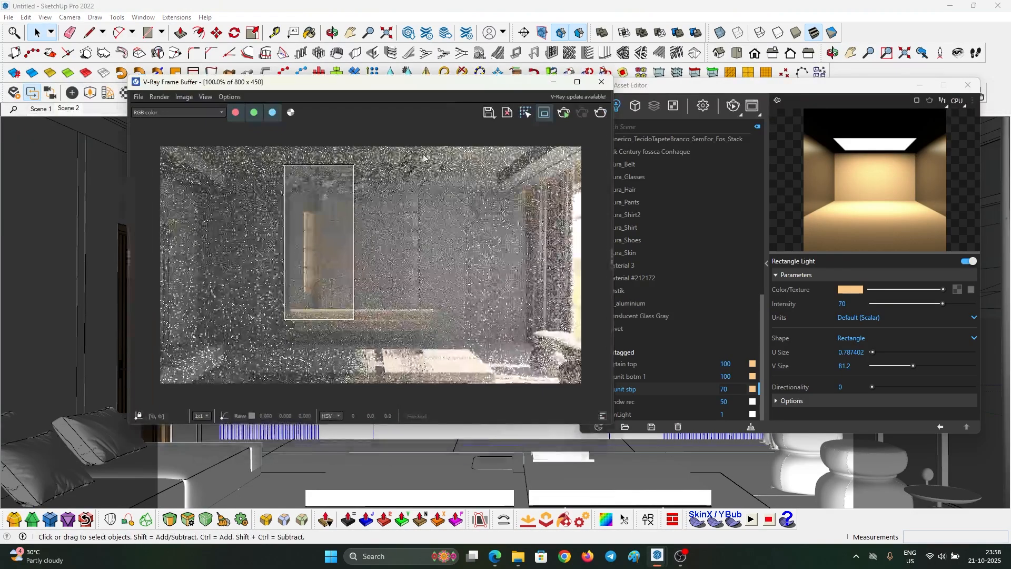
click(601, 113)
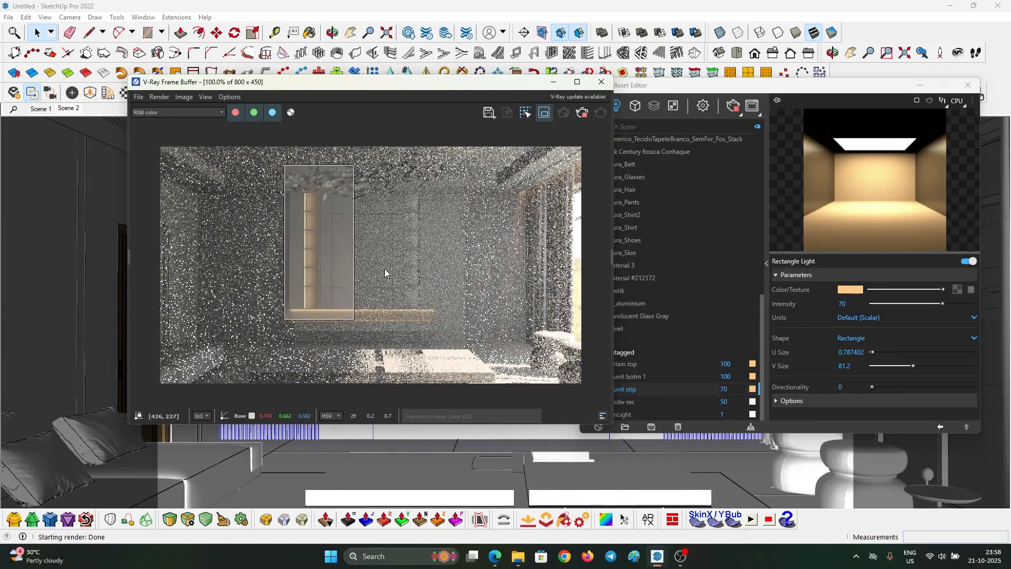
scroll(294, 250, up, 1)
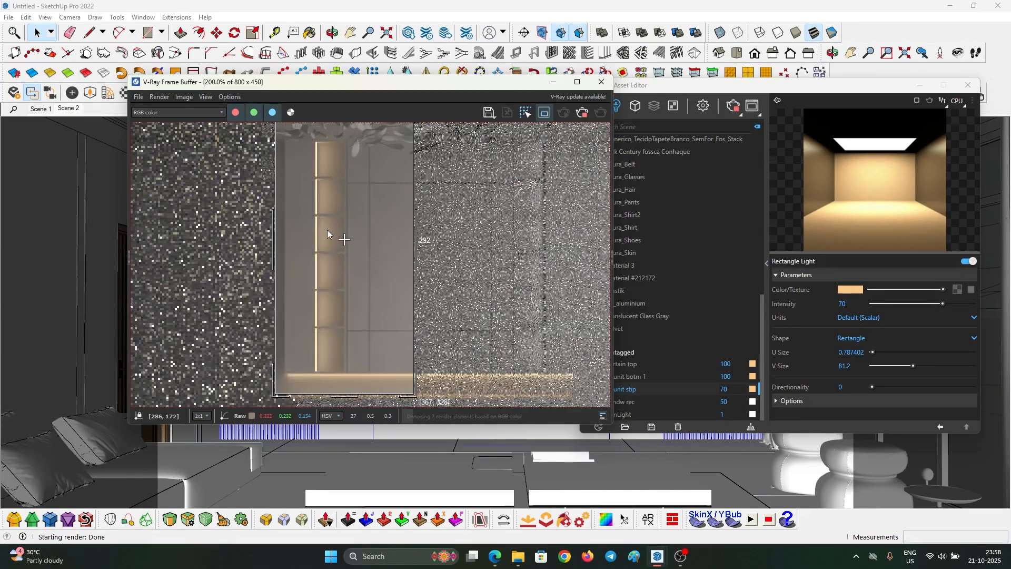
scroll(369, 234, down, 1)
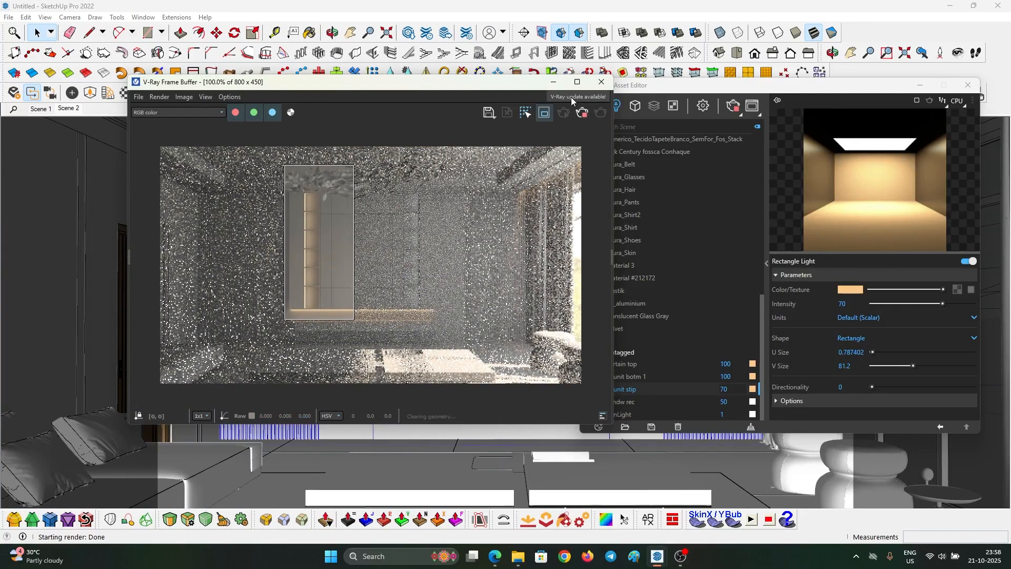
- Maximize the frame buffer and bring up its View menu colour clamping options
click(580, 83)
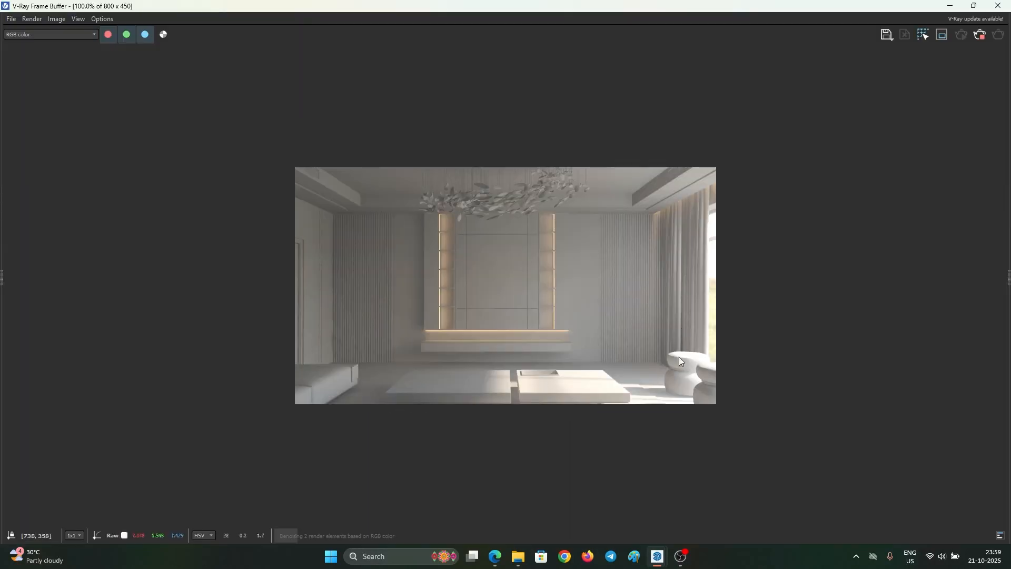
scroll(677, 356, up, 1)
scroll(596, 313, down, 1)
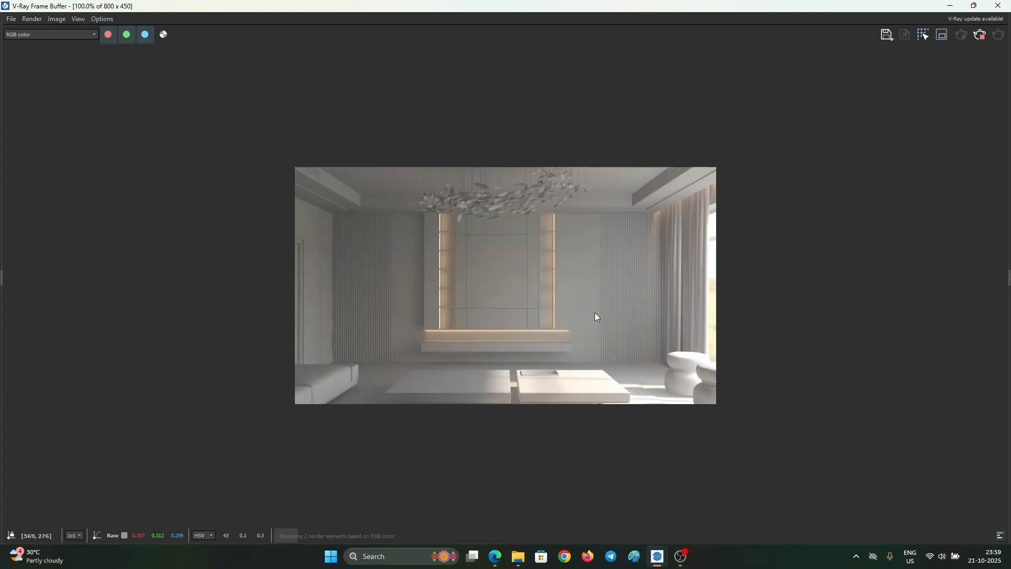
click(82, 19)
- Force colour clamping and show the Exposure layer's settings in the Layers panel
mouse_move(126, 69)
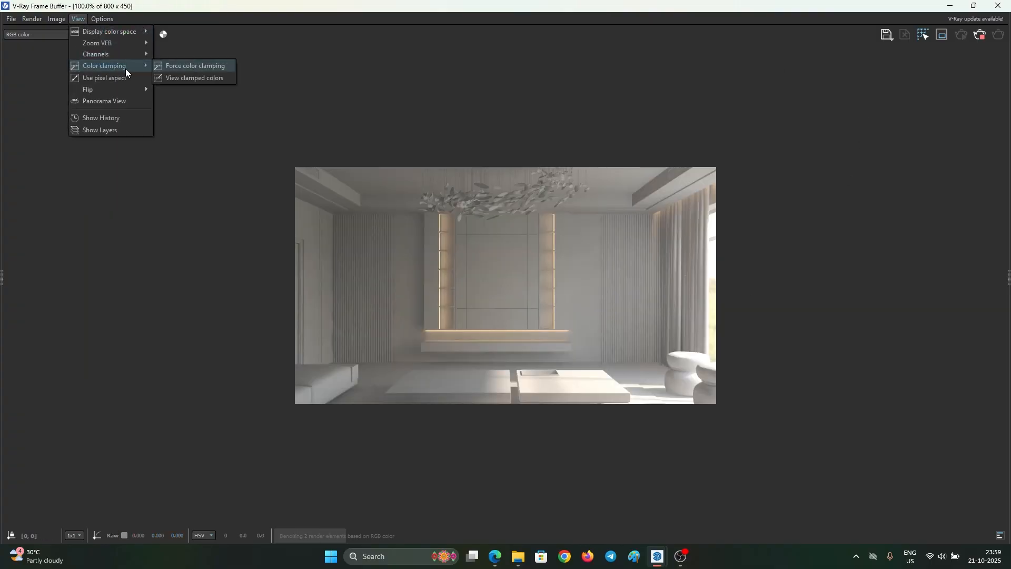
click(203, 65)
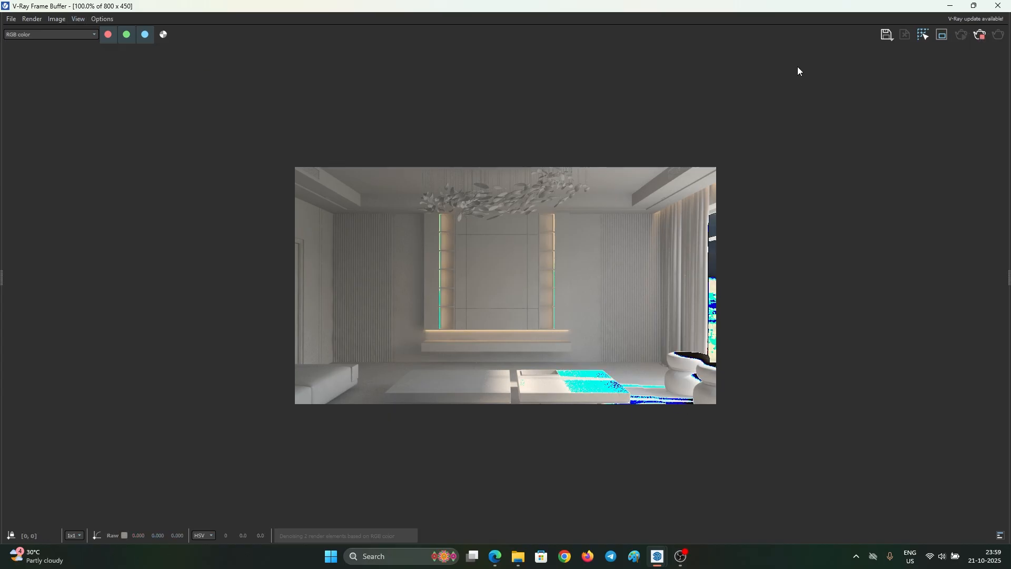
drag(1008, 279, 781, 274)
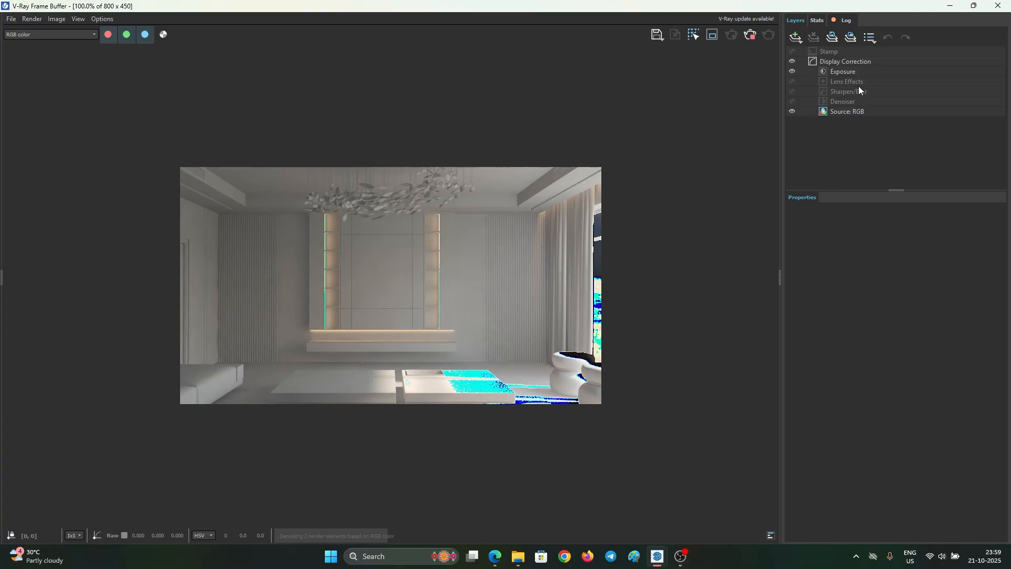
click(848, 71)
- Lower the Exposure Highlight Burn to 0.226 to shrink the blown-out highlights
drag(880, 260, 831, 260)
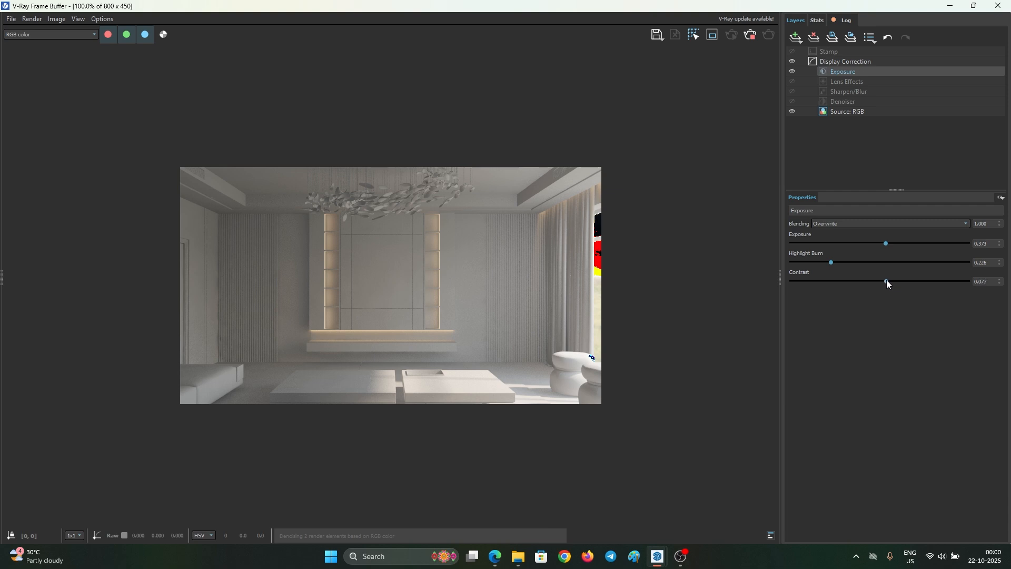
scroll(419, 315, up, 2)
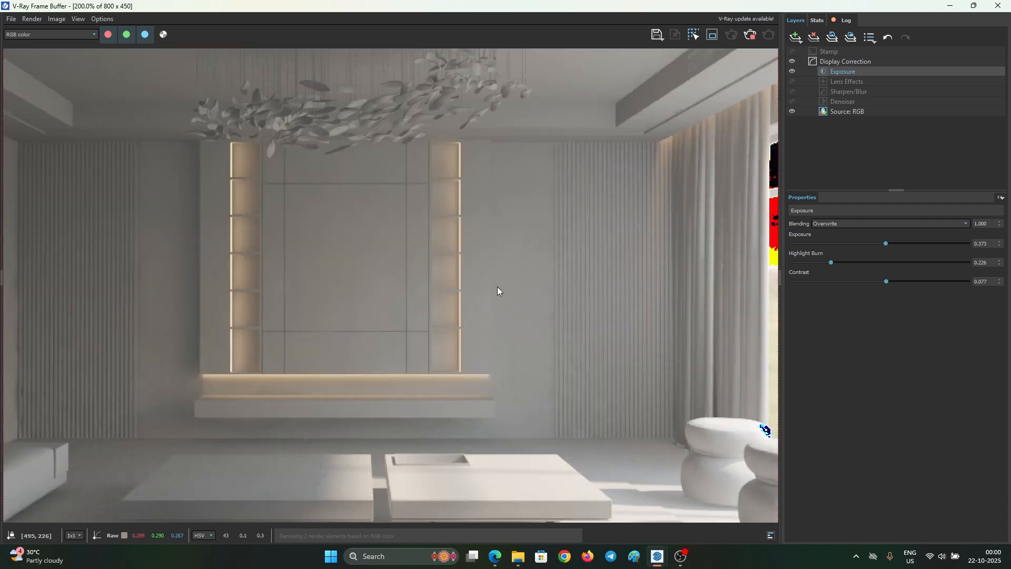
scroll(475, 279, down, 2)
scroll(334, 284, up, 2)
scroll(333, 282, down, 2)
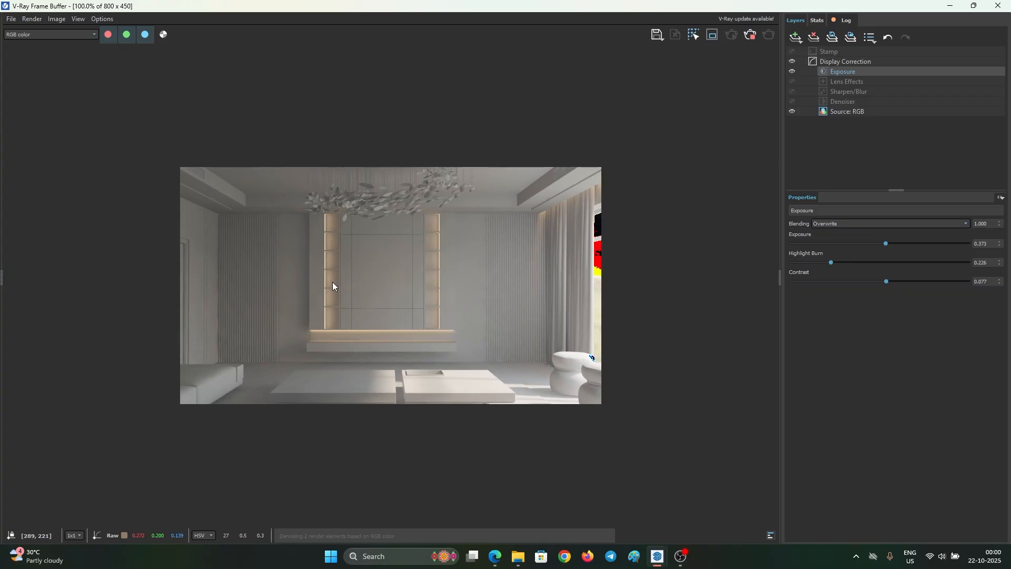
scroll(339, 269, up, 2)
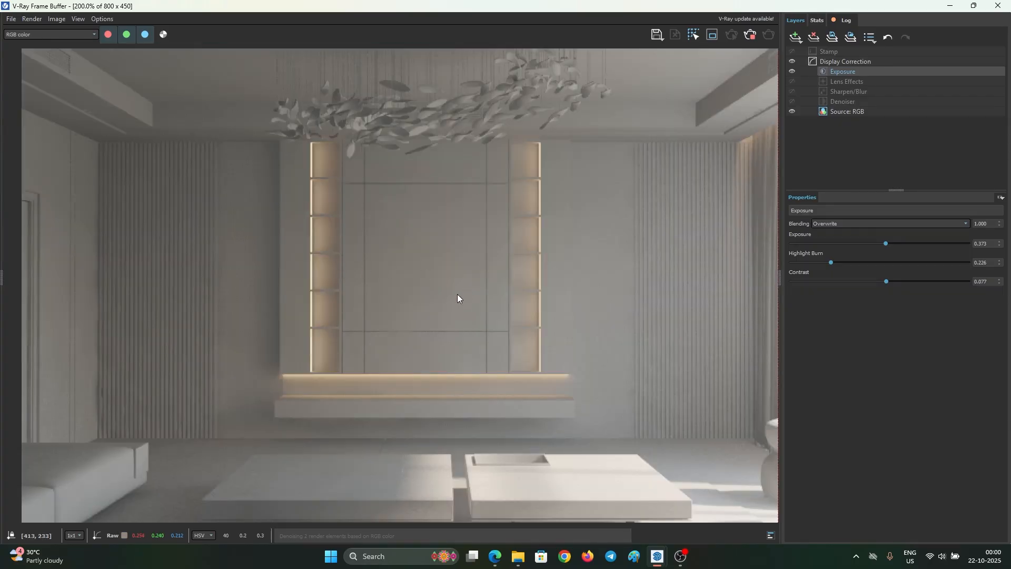
scroll(454, 293, down, 2)
scroll(335, 216, up, 2)
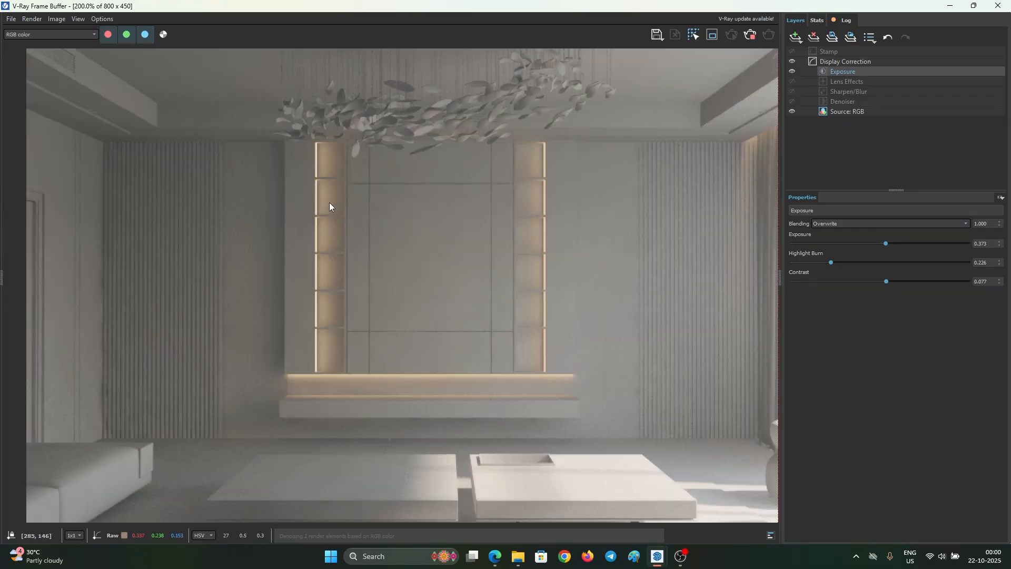
scroll(431, 305, down, 2)
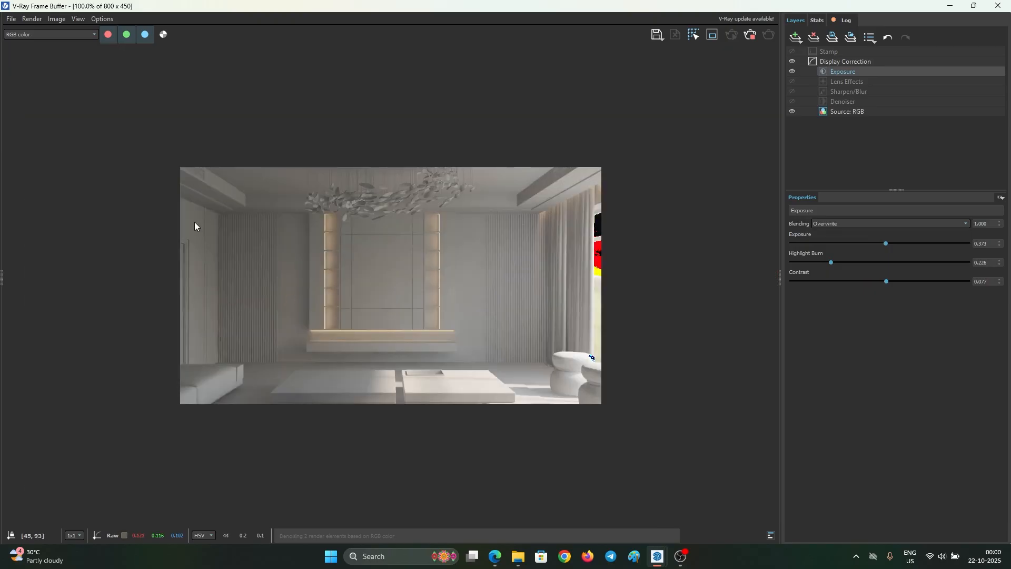
scroll(479, 207, up, 2)
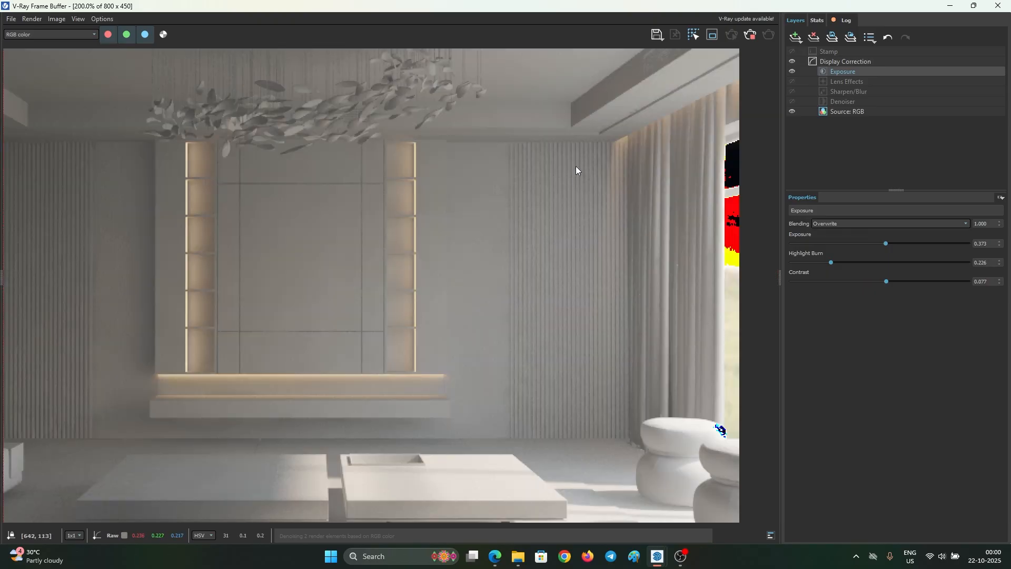
scroll(169, 130, down, 2)
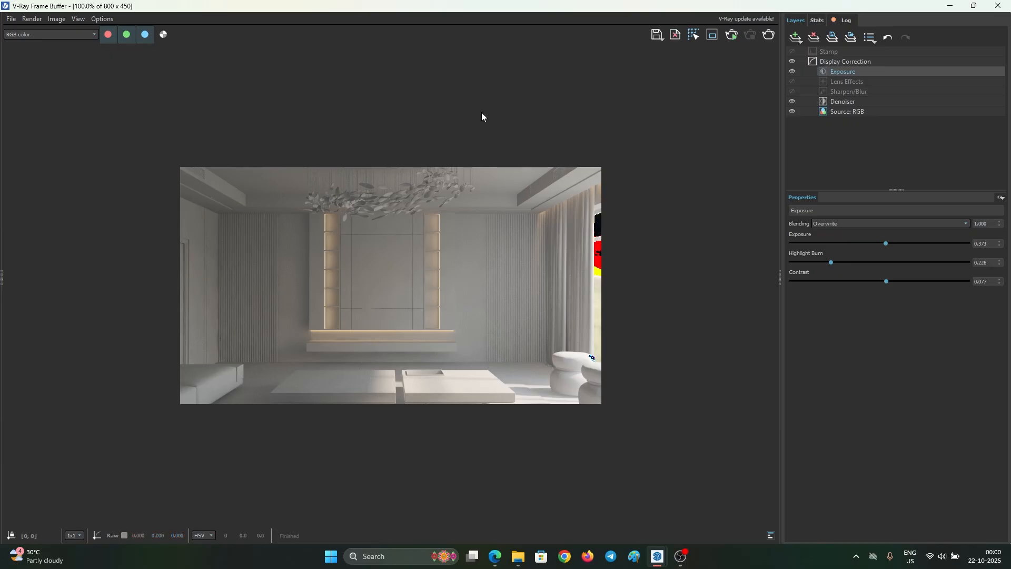
click(951, 7)
- Orbit below the hanging-leaf ceiling group and close the V-Ray asset editor
middle_drag(494, 283, 481, 307)
scroll(481, 308, down, 6)
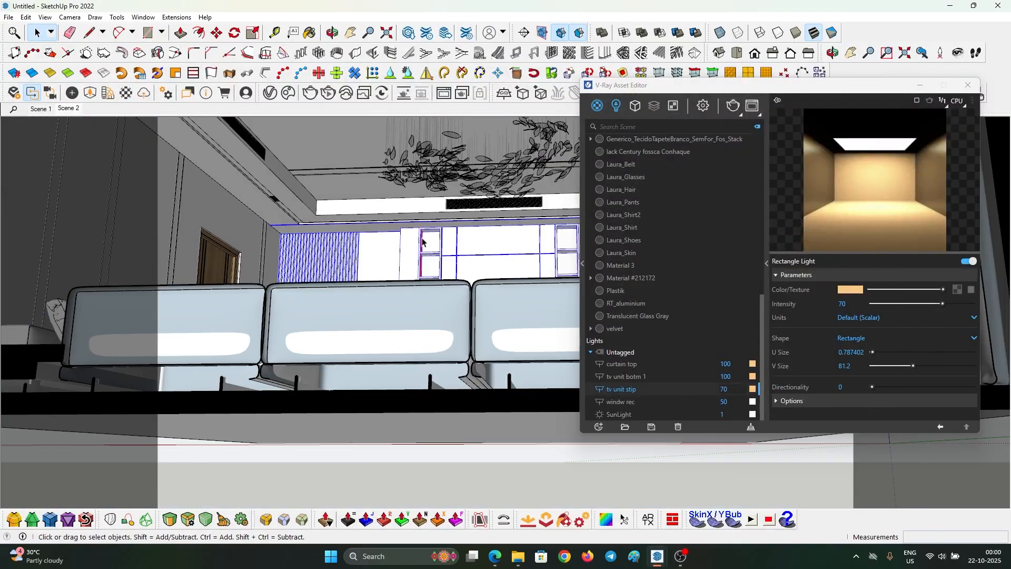
scroll(423, 242, down, 2)
click(380, 157)
middle_drag(408, 238, 422, 205)
scroll(437, 200, up, 1)
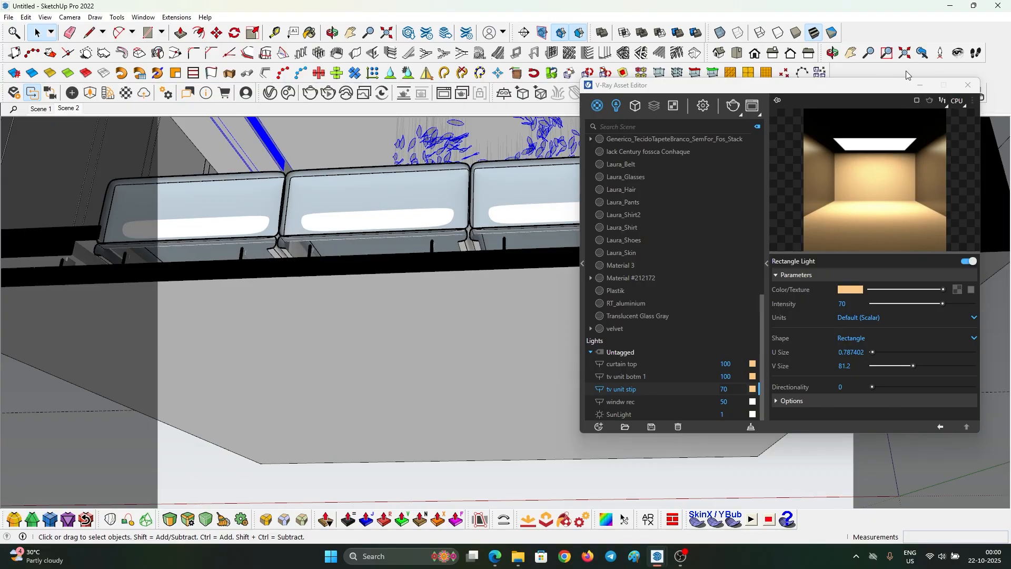
click(922, 84)
scroll(365, 146, up, 5)
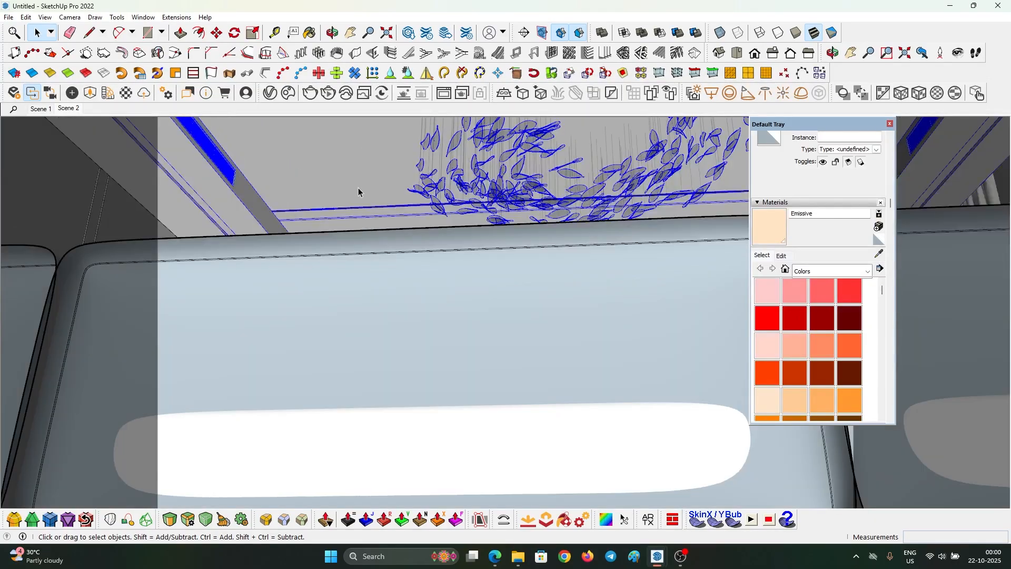
scroll(358, 191, down, 5)
- Select the twin recessed spotlight fixture and view it obliquely from below
middle_drag(358, 187, 321, 214)
scroll(411, 393, up, 3)
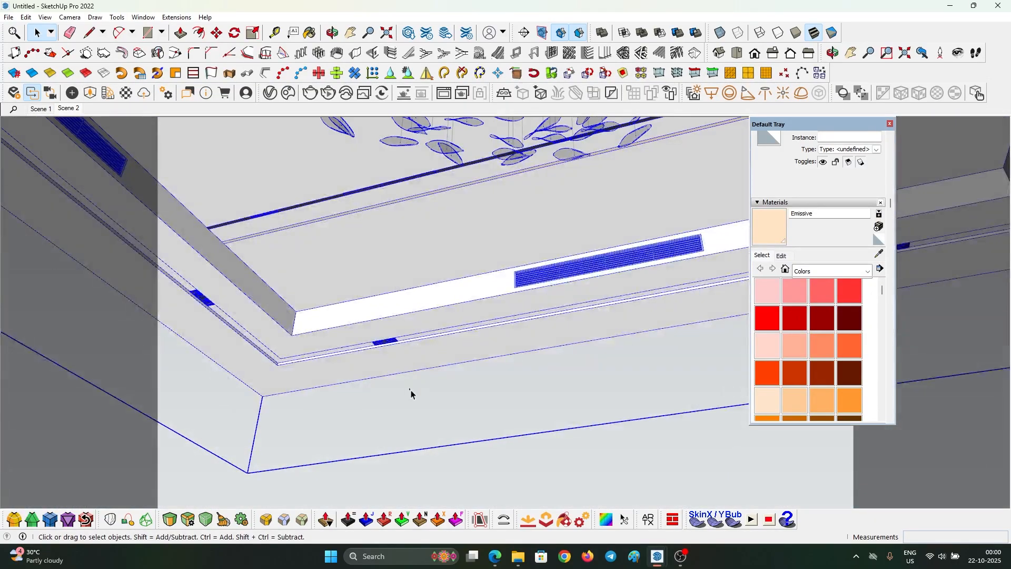
click(410, 390)
middle_drag(410, 390, 379, 361)
scroll(407, 263, up, 7)
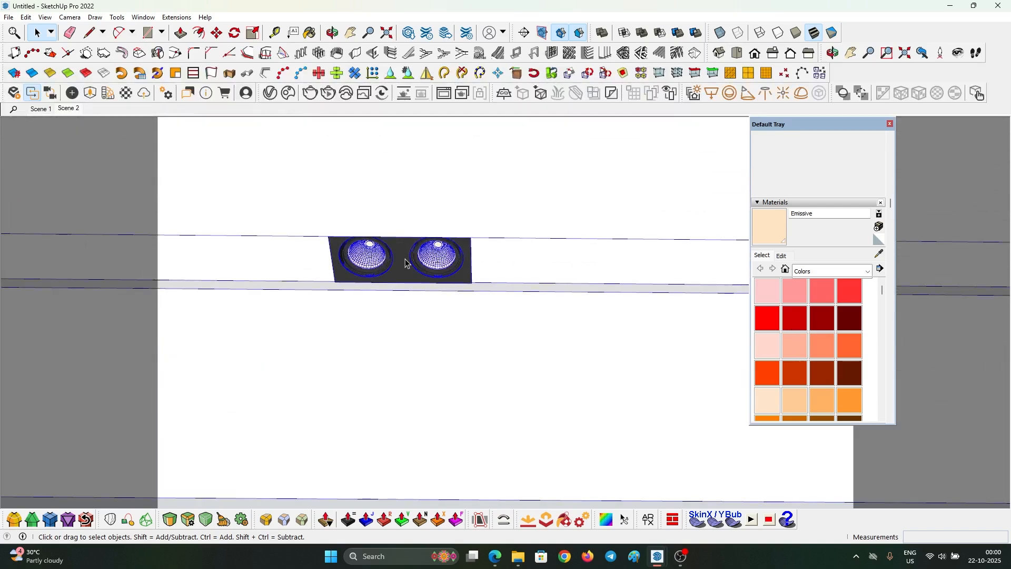
scroll(405, 261, up, 5)
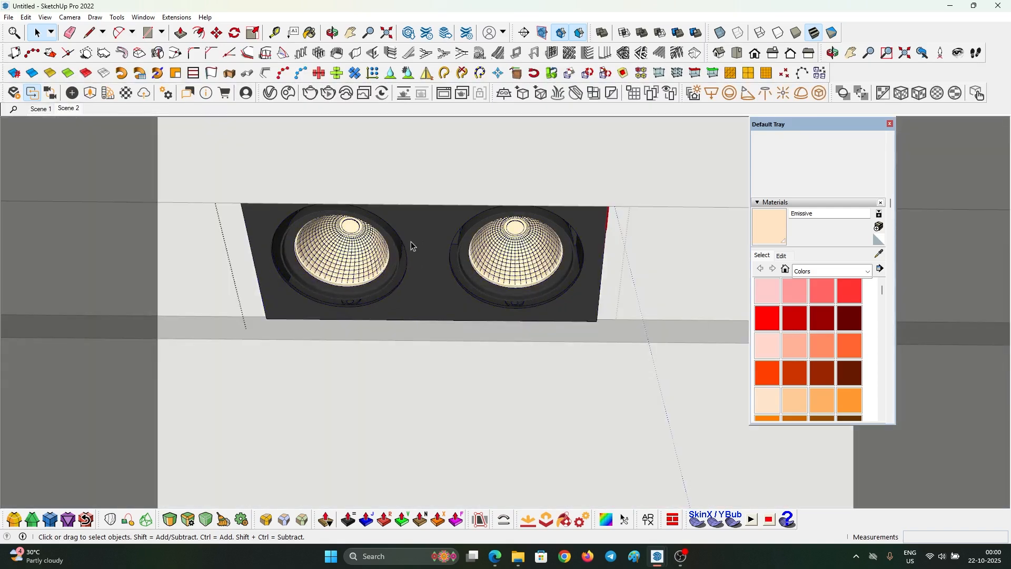
click(399, 253)
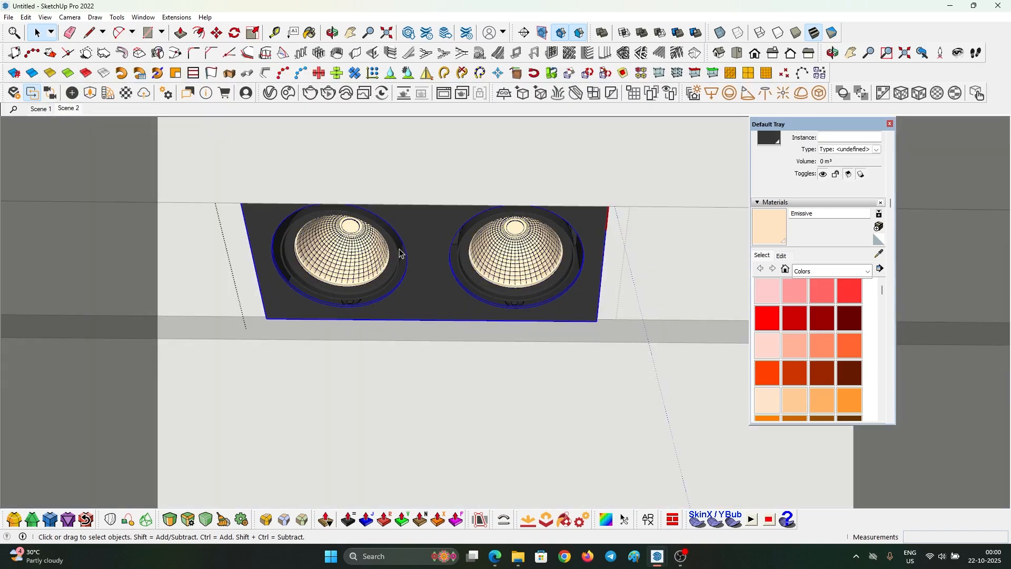
scroll(399, 254, down, 8)
middle_drag(468, 264, 444, 285)
scroll(444, 285, up, 6)
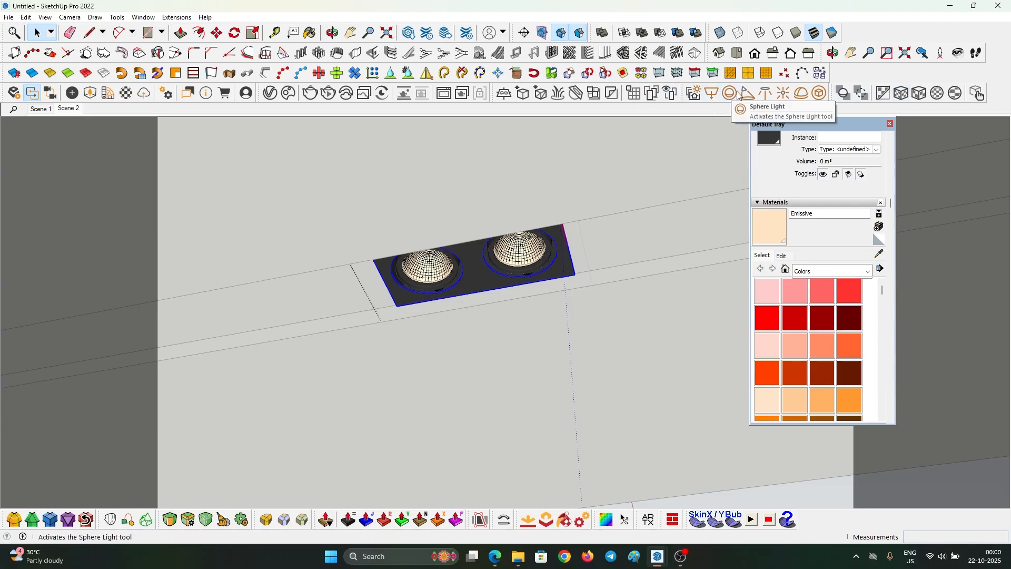
- Place a V-Ray IES light using the Light.ies profile from the IES folder
click(767, 95)
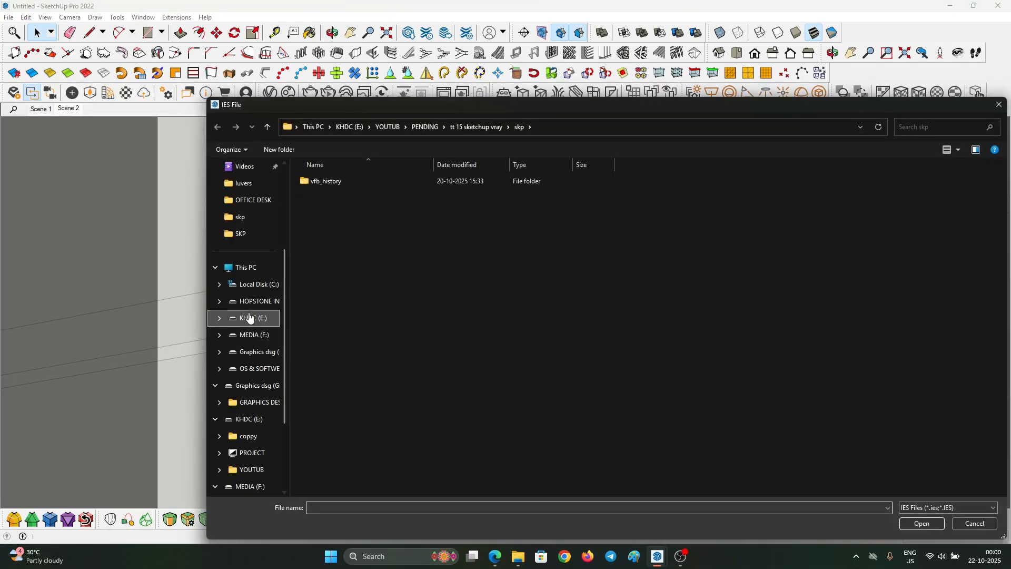
click(257, 301)
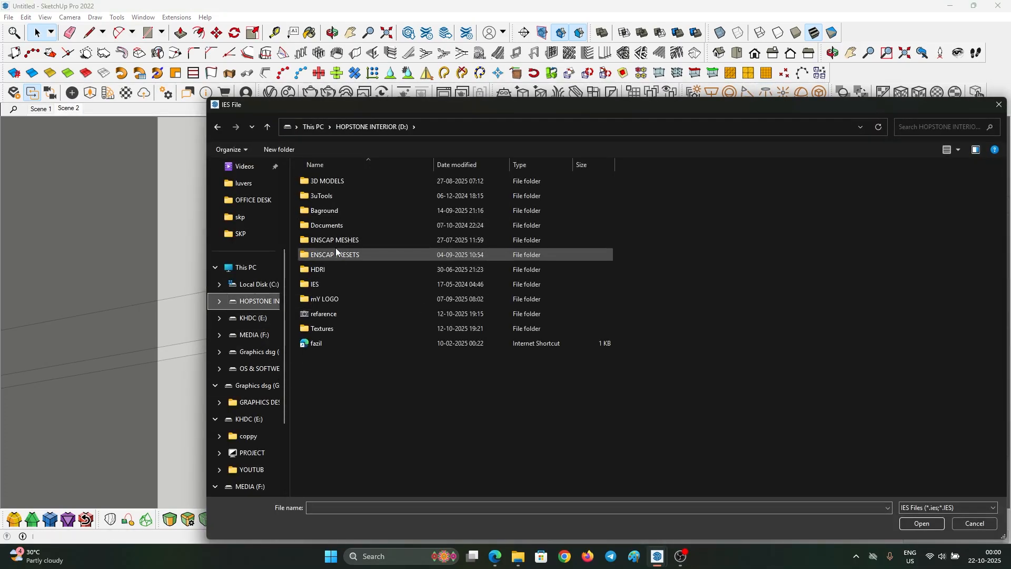
double_click(334, 281)
double_click(330, 313)
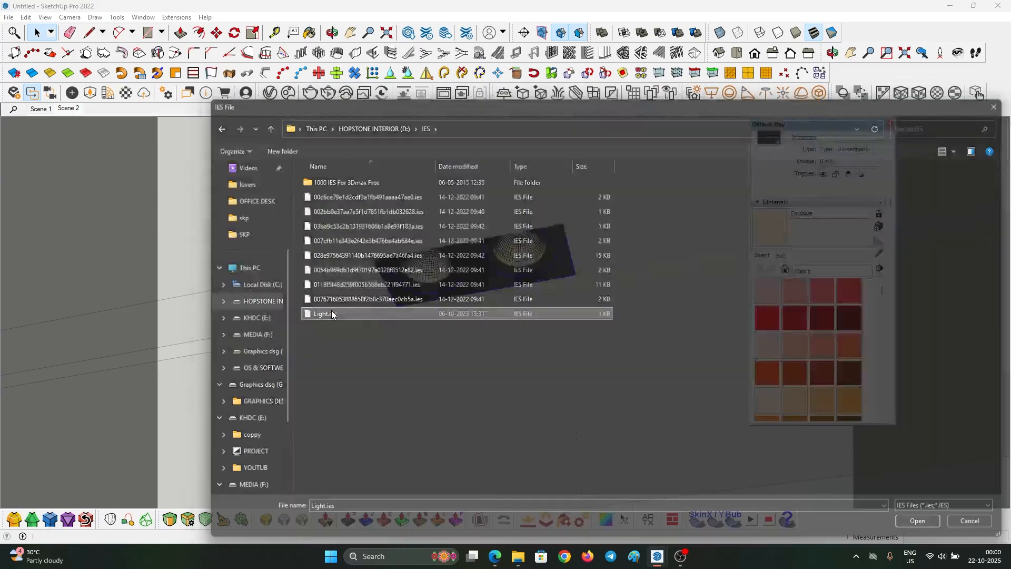
middle_drag(428, 296, 436, 326)
- Copy the IES light with Move and Ctrl under the second spotlight
key(space)
click(424, 312)
key(m)
click(435, 316)
middle_drag(436, 353, 436, 258)
key(ctrl)
click(424, 240)
click(533, 248)
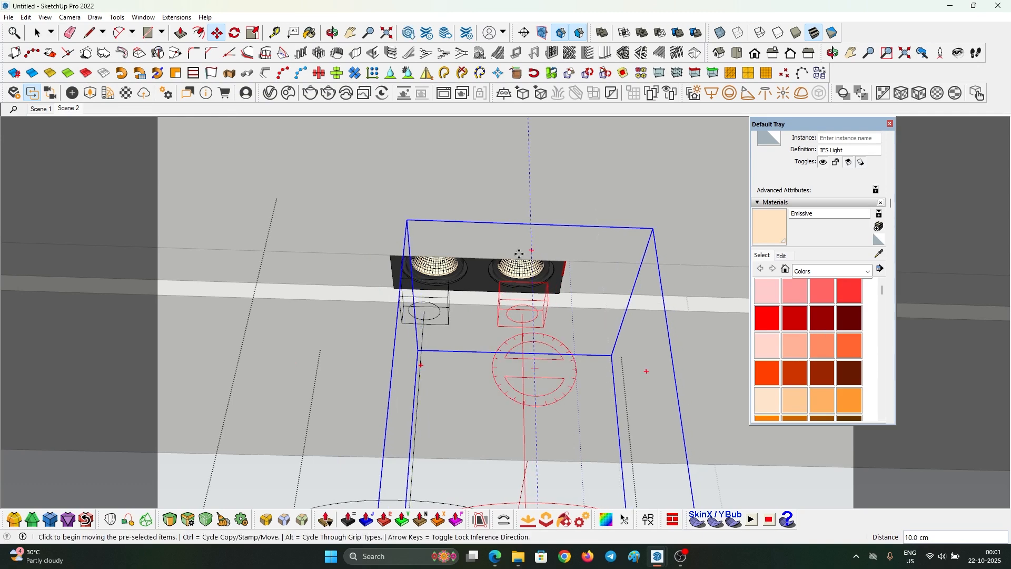
- Clear the selection and sample a material from the model with the Paint Bucket
key(space)
scroll(405, 271, down, 5)
click(402, 247)
scroll(398, 214, up, 8)
key(b)
key(alt)
scroll(413, 289, down, 1)
- Paint the dark ceiling light-strip face inside its group with the Emissive material
key(space)
scroll(409, 303, down, 5)
scroll(389, 229, up, 2)
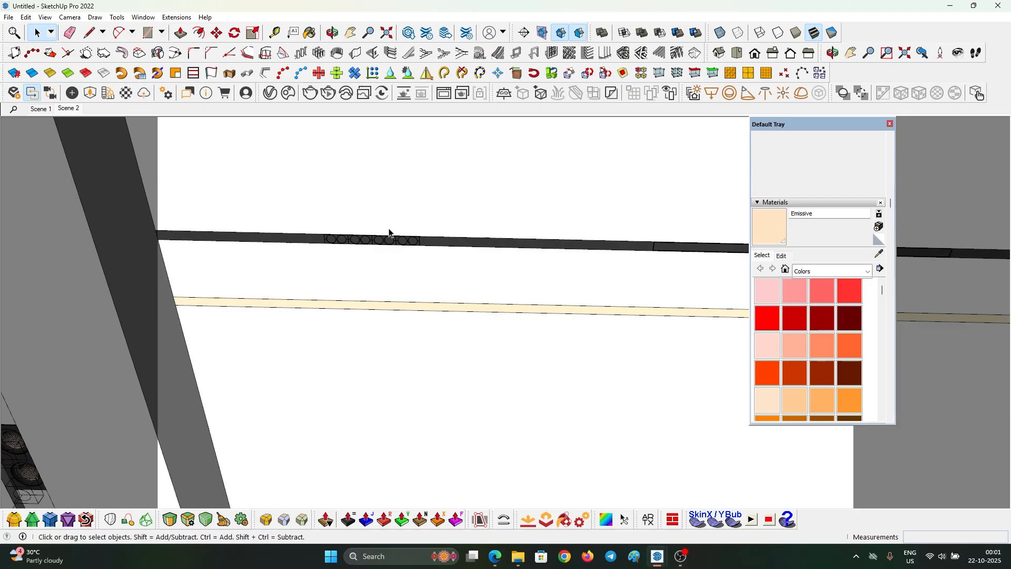
scroll(391, 241, up, 8)
triple_click(388, 244)
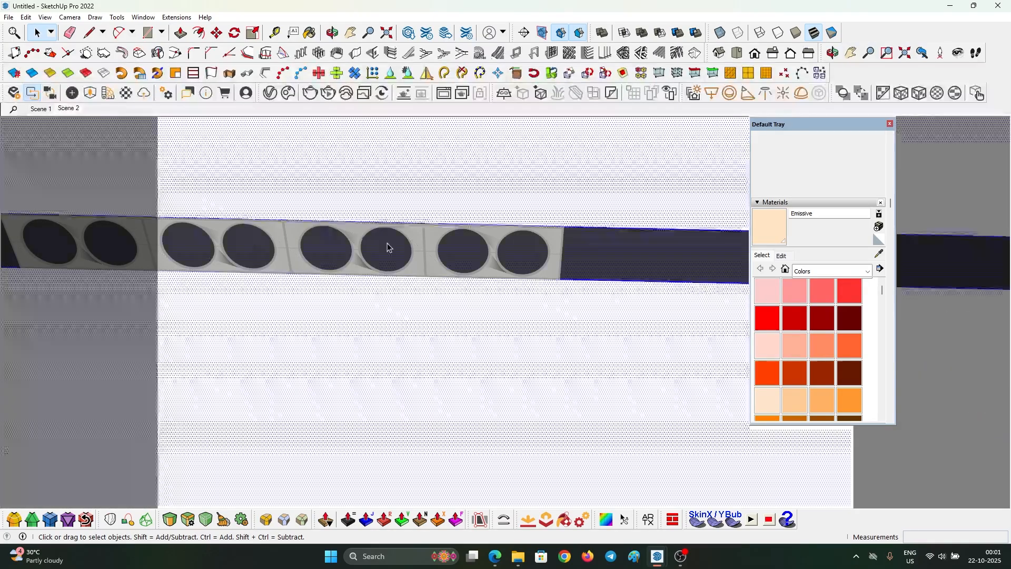
click(387, 248)
key(b)
click(387, 244)
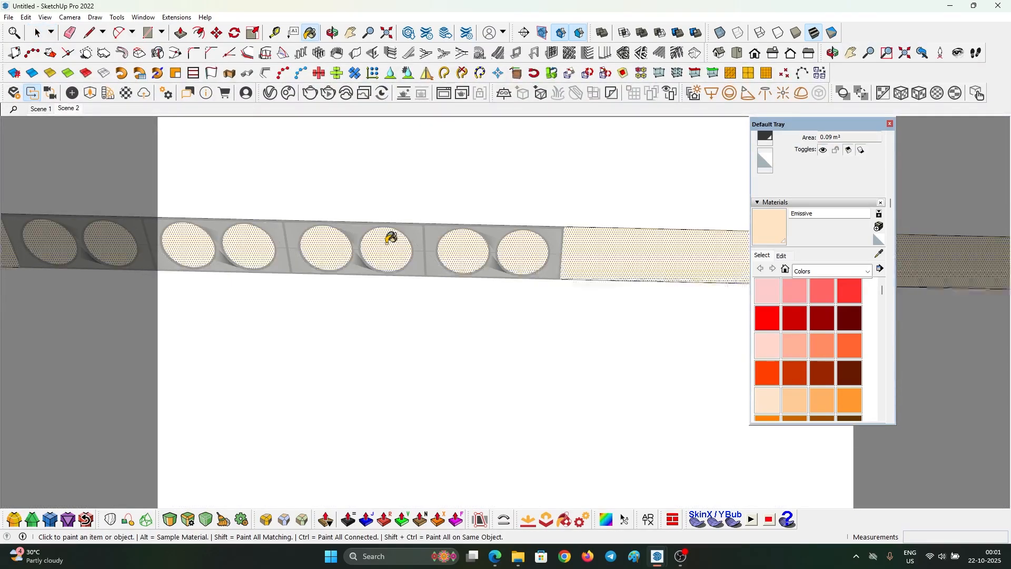
key(space)
key(Escape)
- Push/Pull the Emissive light-strip face to a new depth
scroll(376, 251, down, 5)
mouse_move(375, 251)
middle_down()
mouse_move(458, 246)
mouse_move(223, 346)
mouse_move(431, 290)
middle_up()
scroll(429, 253, up, 5)
scroll(431, 289, up, 2)
click(421, 244)
middle_drag(408, 273, 418, 266)
key(p)
click(418, 266)
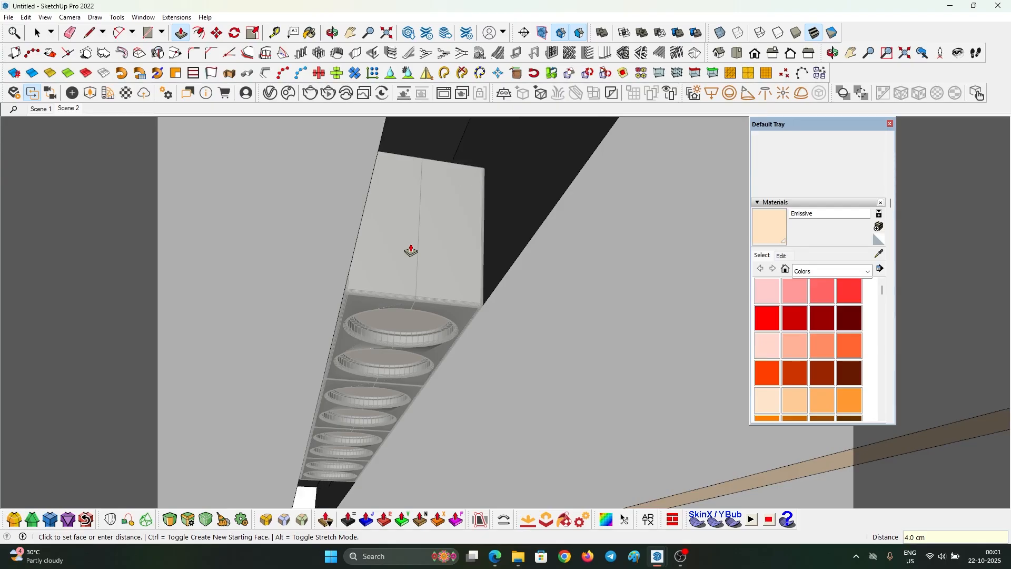
click(411, 251)
key(space)
scroll(432, 237, down, 4)
key(Escape)
- Orbit and pan to a wide view along the ceiling light strip
middle_drag(431, 239, 525, 216)
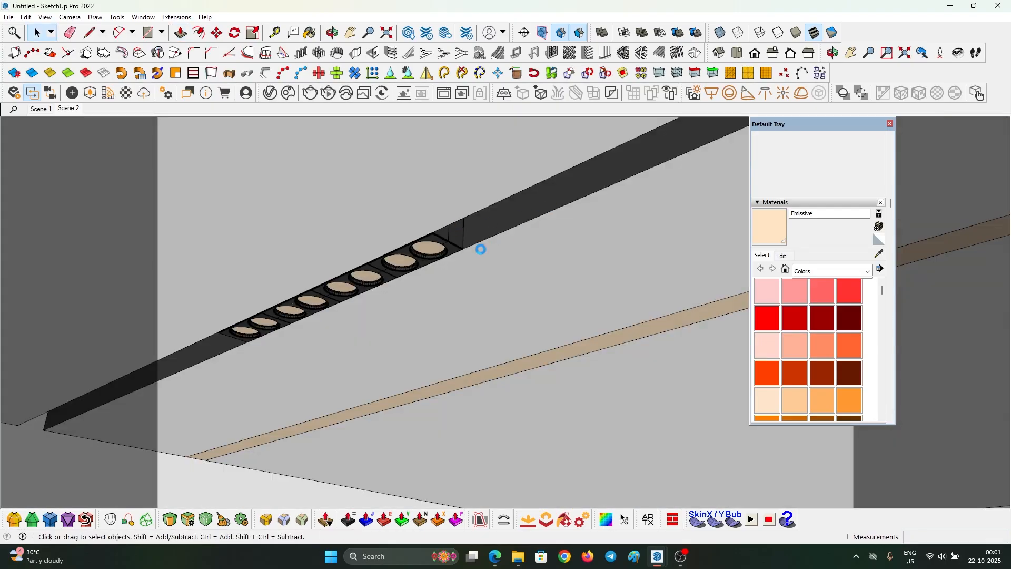
scroll(481, 249, down, 5)
shift+middle_drag(481, 249, 429, 300)
scroll(431, 300, down, 3)
shift+middle_drag(624, 212, 227, 274)
scroll(400, 273, down, 5)
- Switch to Scene 2 and rename the IES light in the Asset Editor's Lights list
click(56, 112)
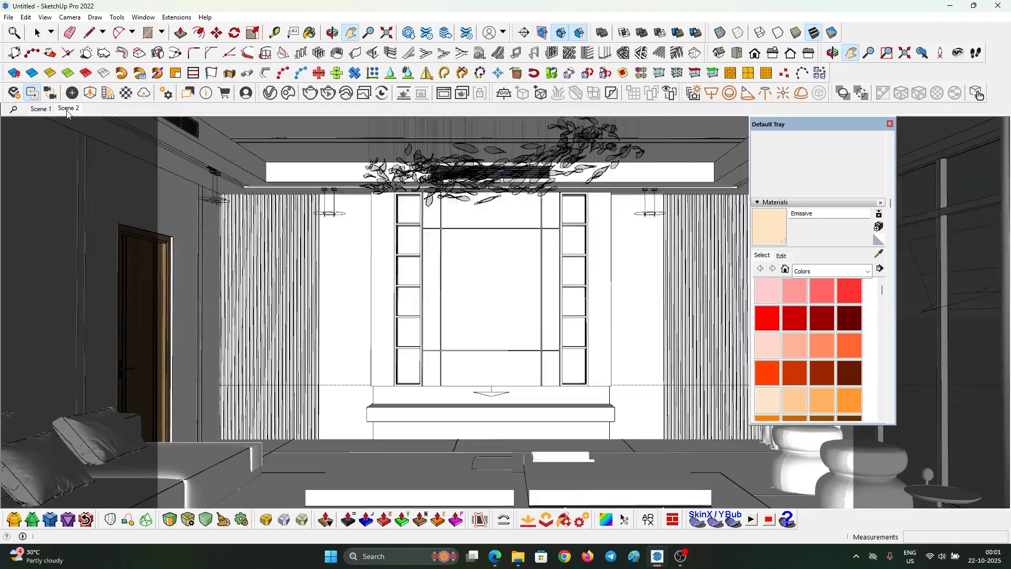
click(270, 93)
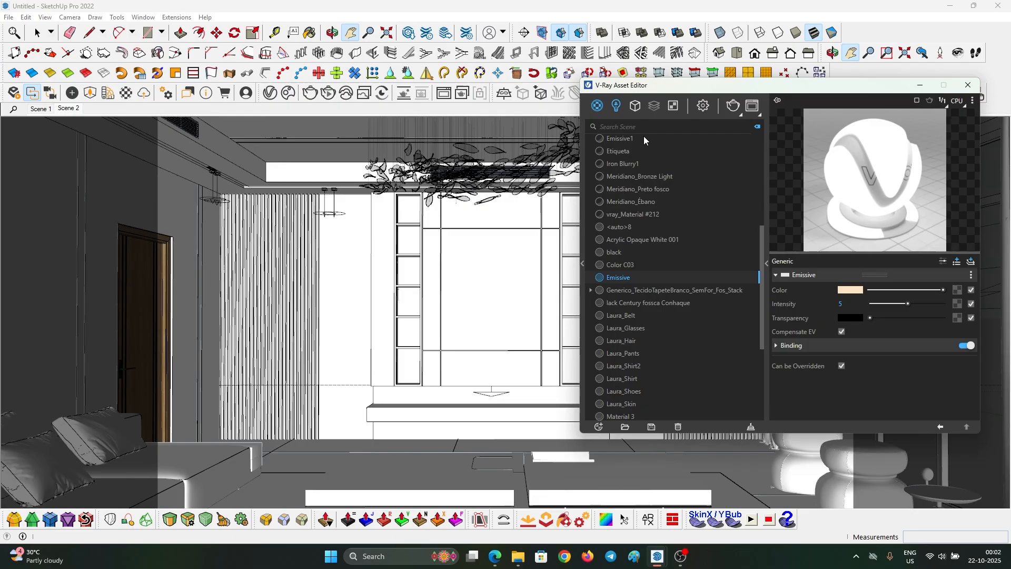
click(617, 106)
double_click(622, 164)
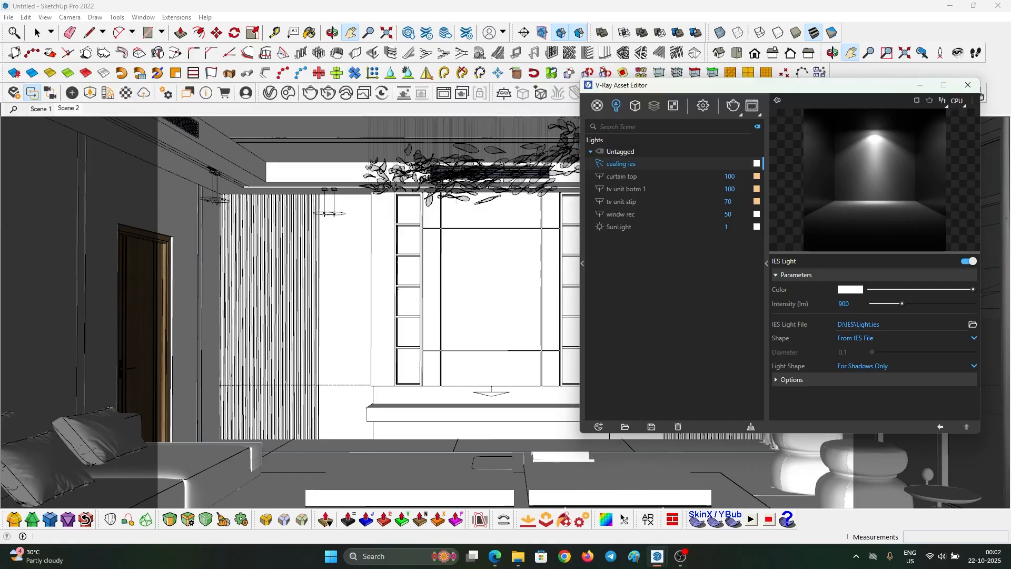
drag(749, 80, 569, 82)
- Give the IES light 6000 lm intensity and a 5000 K colour temperature, and expand its options
double_click(675, 307)
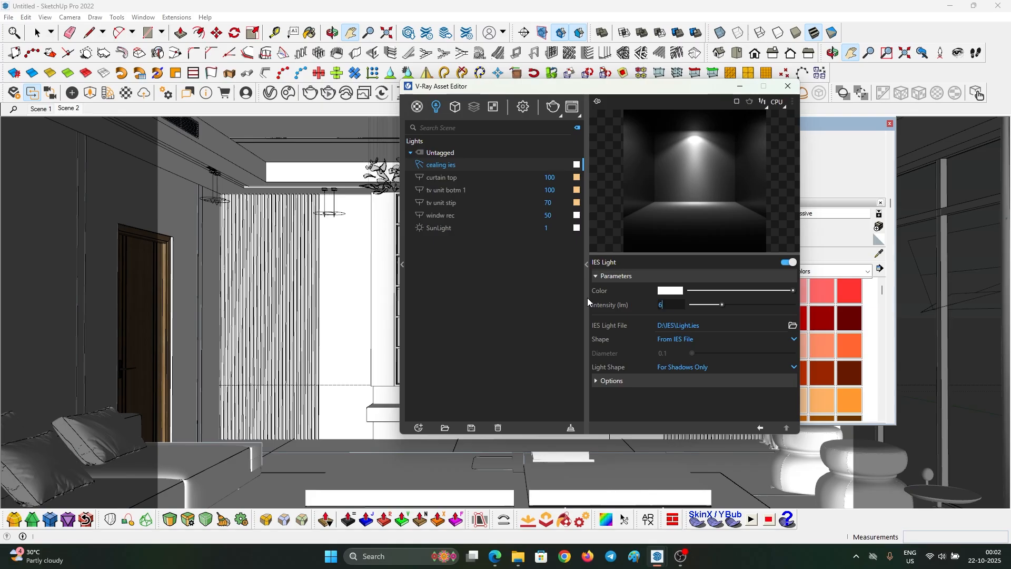
click(671, 290)
double_click(521, 327)
text(4500)
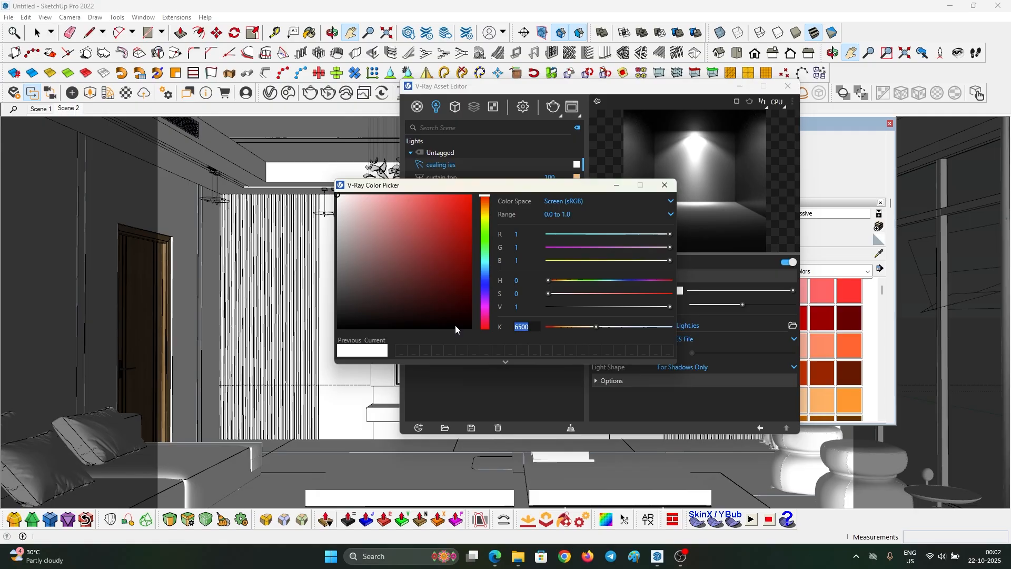
key(Return)
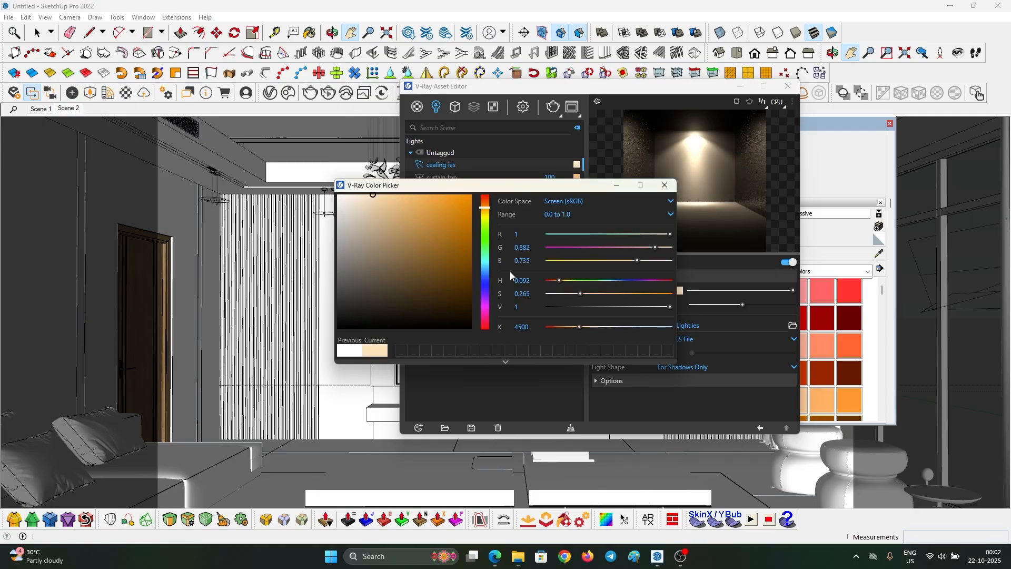
drag(533, 328, 479, 327)
text(5000)
key(Return)
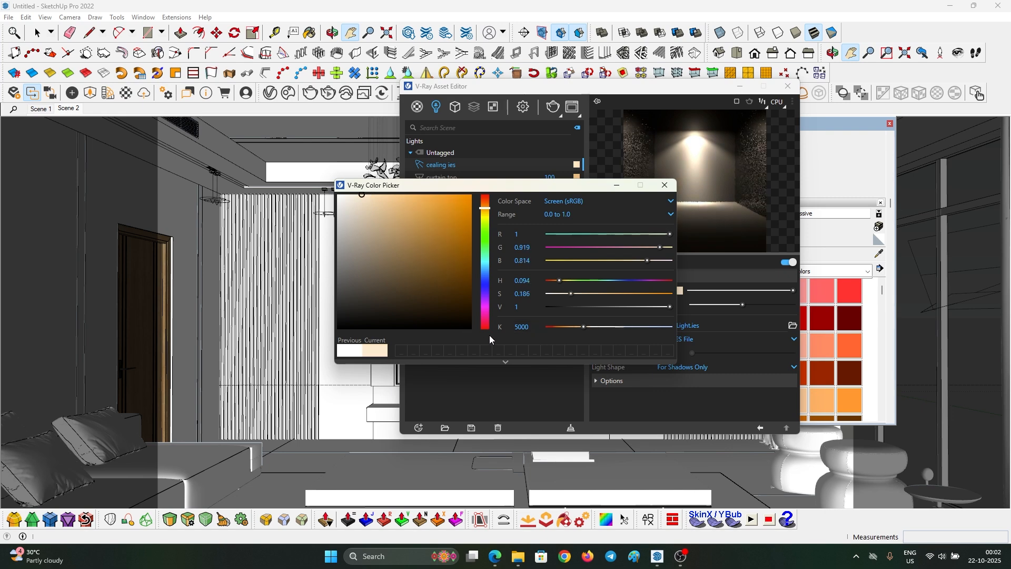
click(617, 186)
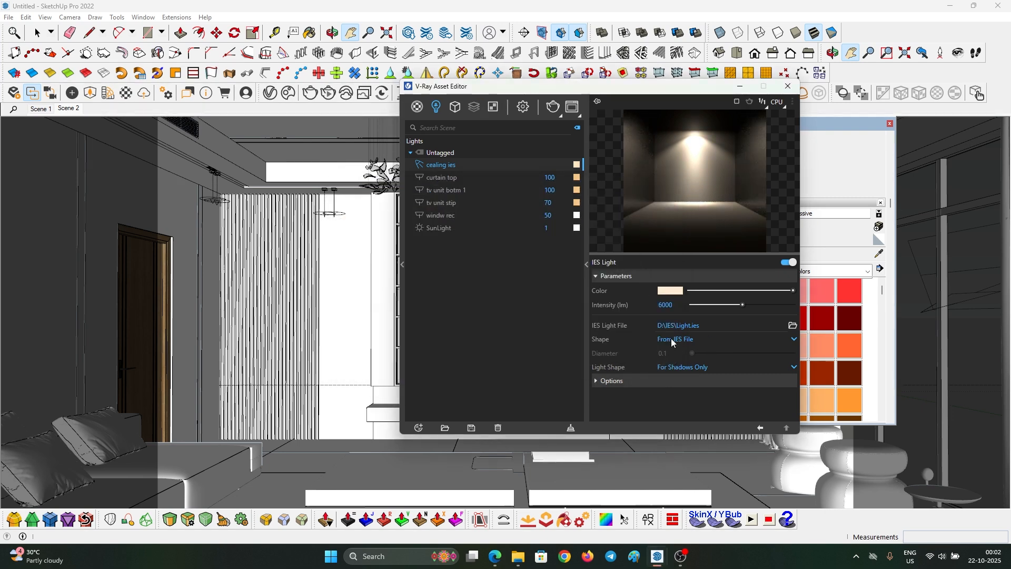
click(655, 379)
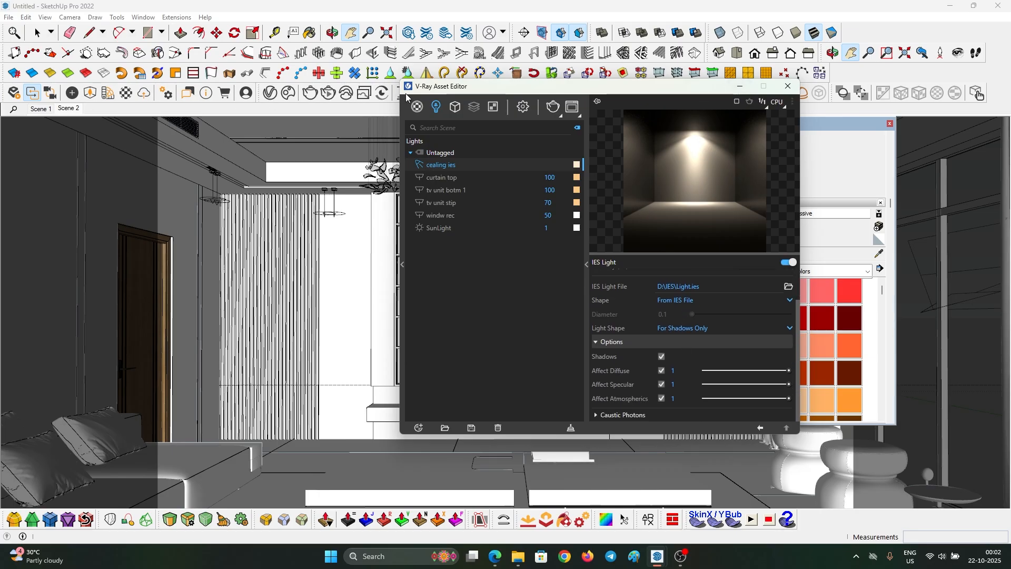
drag(428, 93, 421, 153)
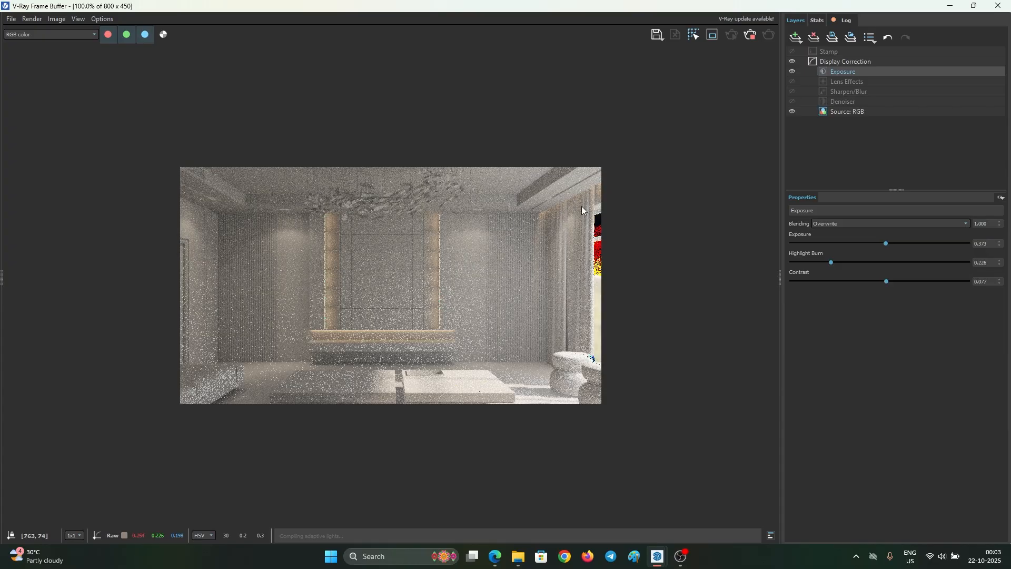
- Lower the IES light intensity from 6000 to 4500 lm in the Asset Editor
mouse_move(744, 7)
mouse_down()
mouse_move(564, 64)
mouse_move(393, 99)
mouse_up()
drag(672, 156, 755, 85)
scroll(822, 303, up, 2)
click(743, 294)
text(4500)
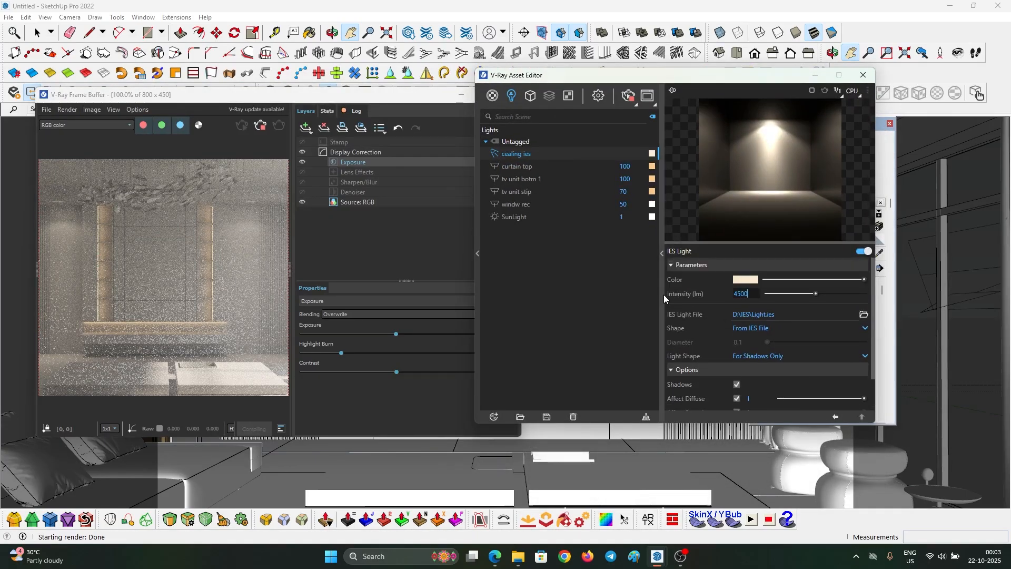
key(Return)
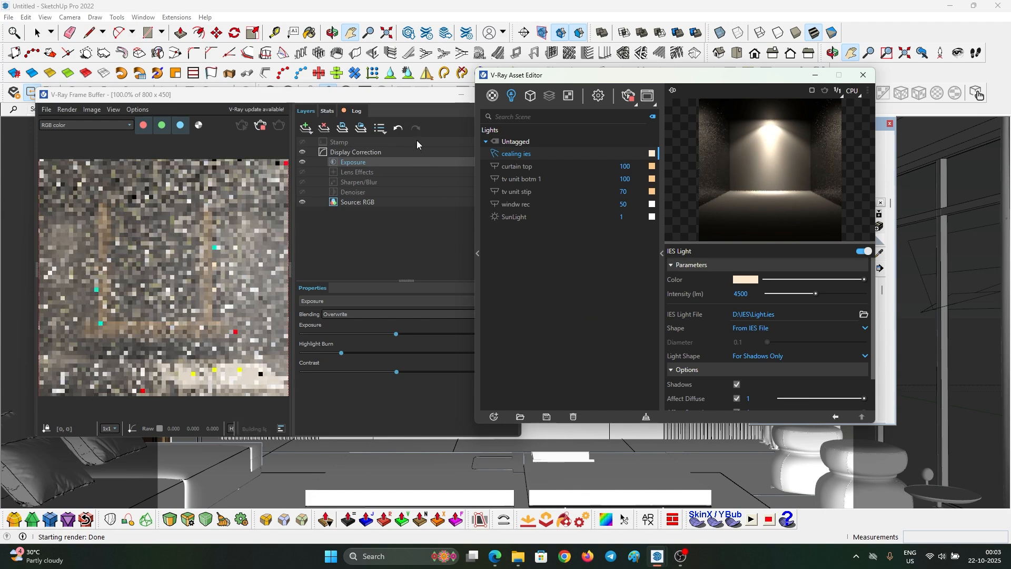
- Maximize the V-Ray Frame Buffer and let the render finish
click(468, 95)
click(487, 96)
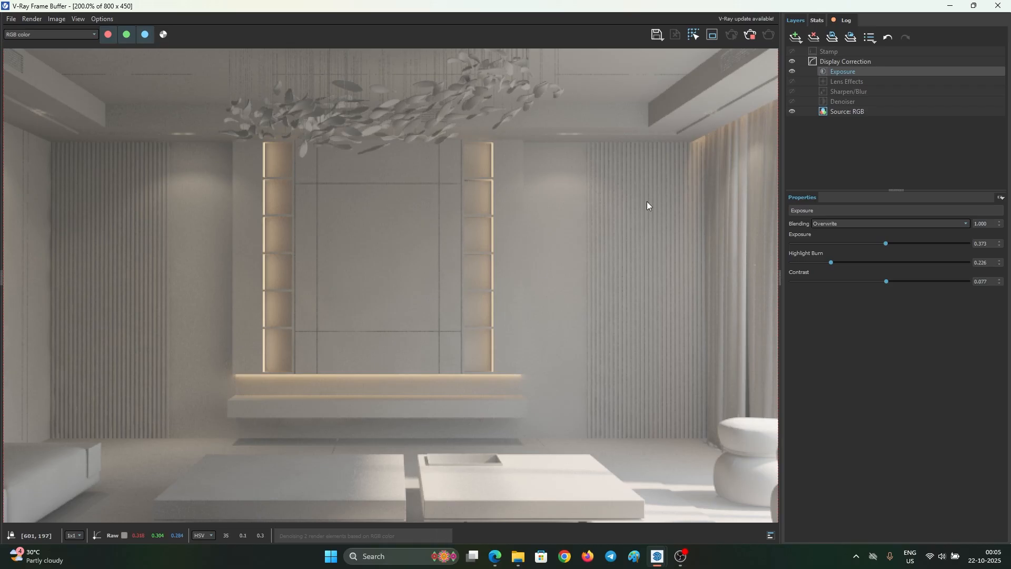
click(750, 33)
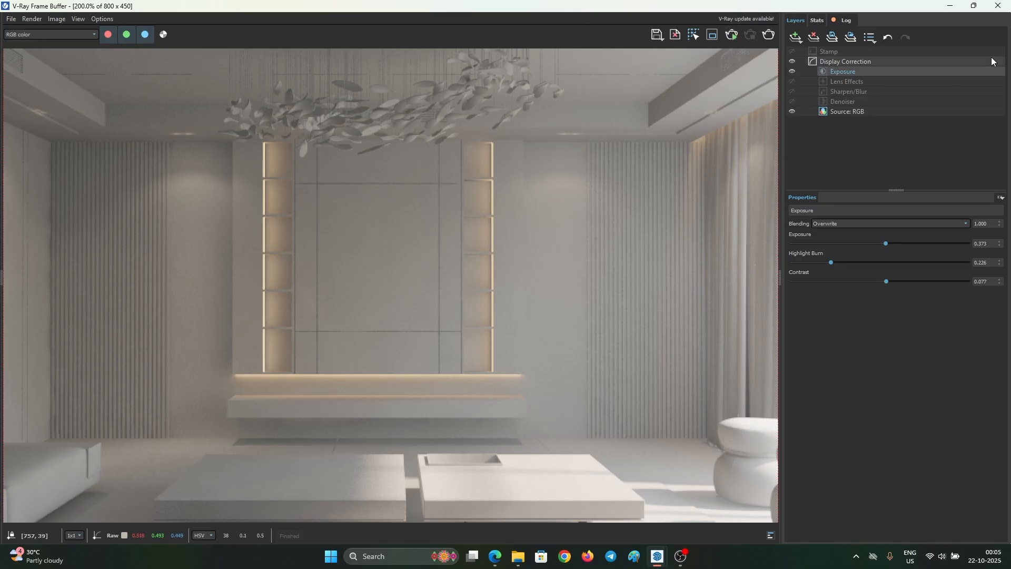